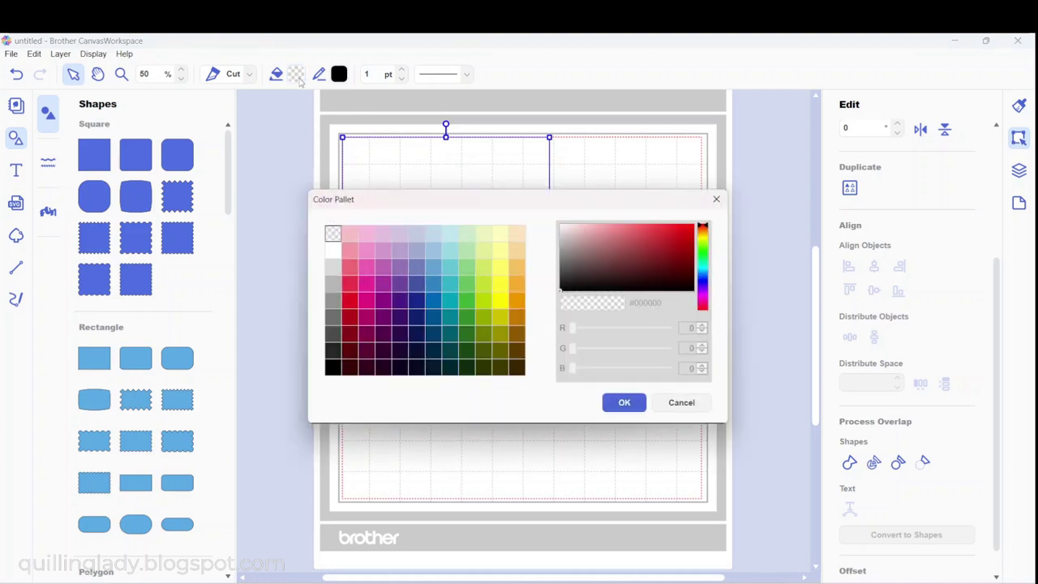
# - Fill the selected square with pale yellow #FFFBBF and place a duplicate of it beyond the mat's right edge
pyautogui.click(499, 234)
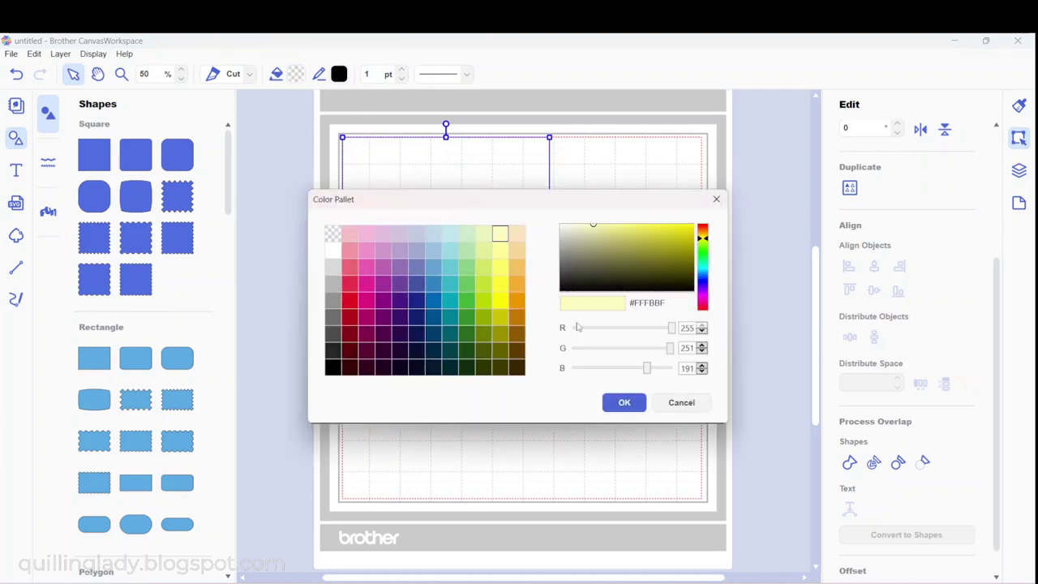
pyautogui.click(624, 402)
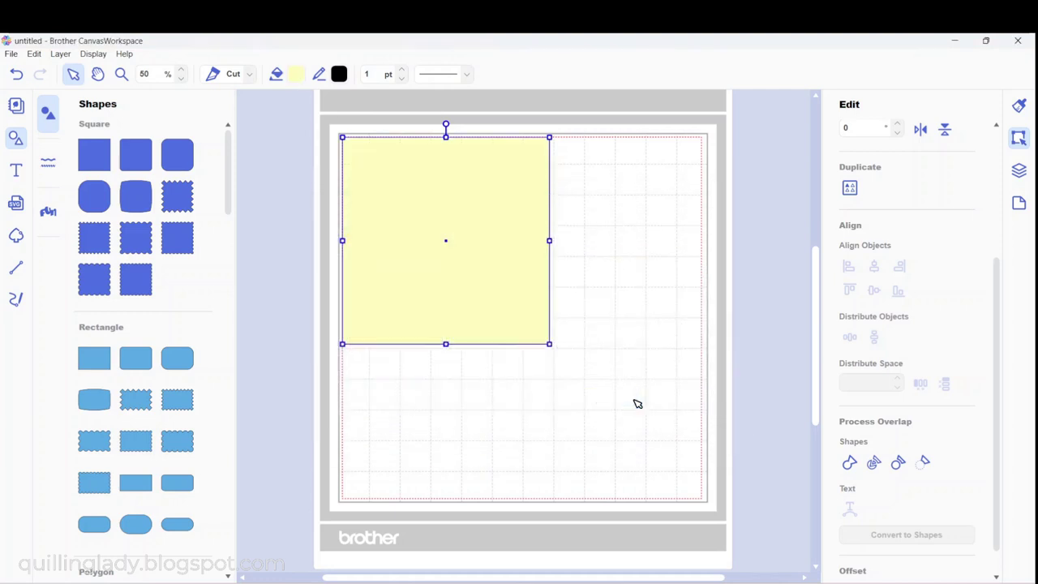
pyautogui.rightClick(544, 314)
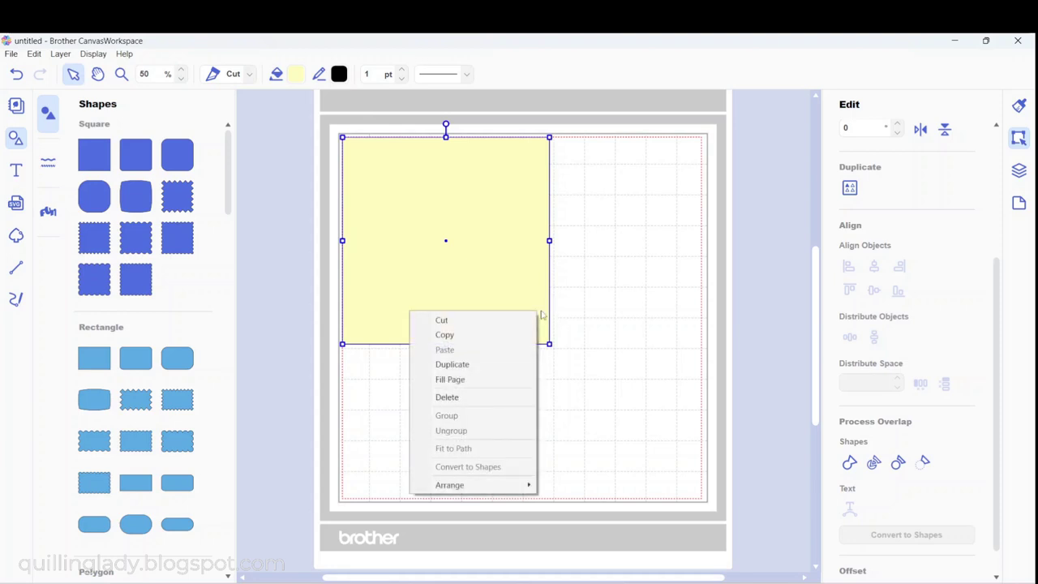
pyautogui.click(497, 364)
pyautogui.moveTo(489, 303); pyautogui.dragTo(808, 291)
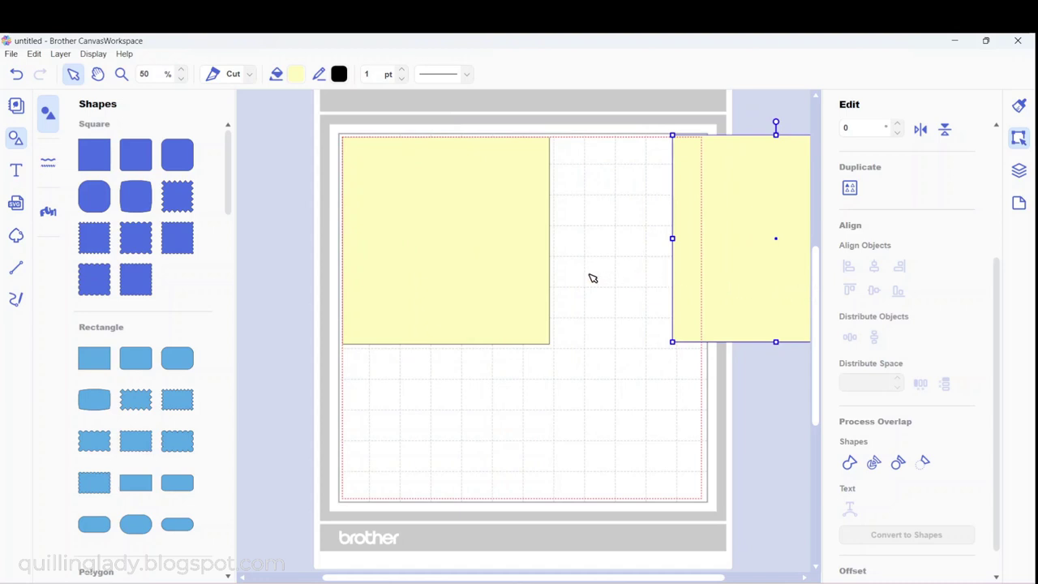
# - Add a plain square over the yellow square, stretch it to the same width and shorten it to about the upper half
pyautogui.click(104, 162)
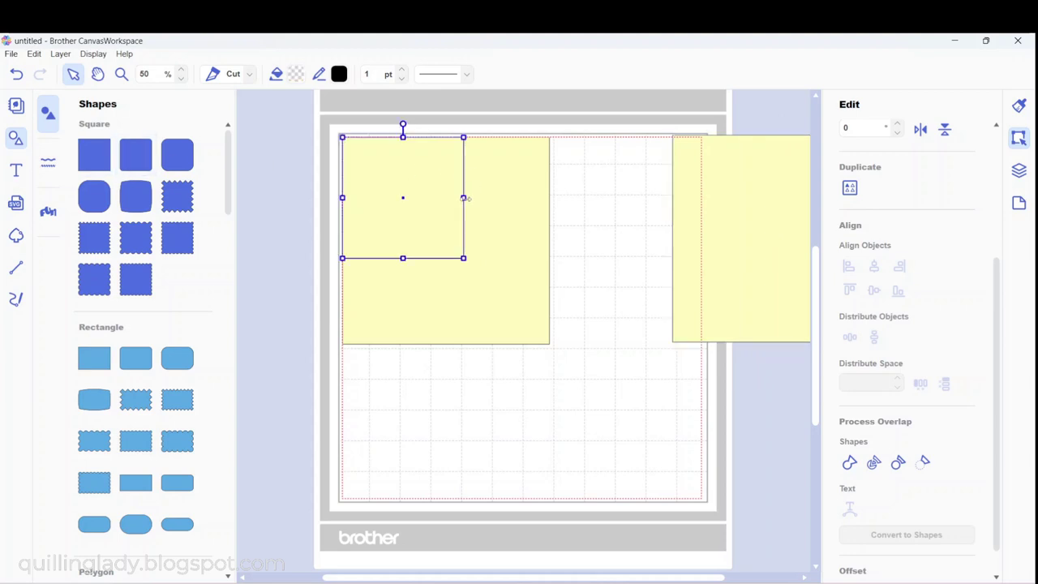
pyautogui.moveTo(464, 198); pyautogui.dragTo(549, 200)
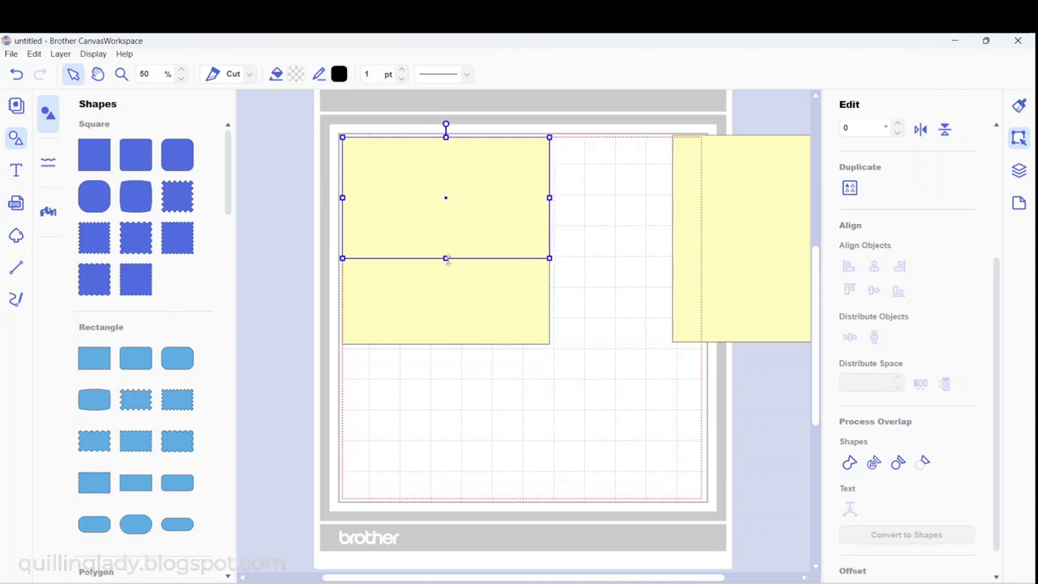
pyautogui.moveTo(446, 258); pyautogui.dragTo(447, 236)
pyautogui.click(611, 266)
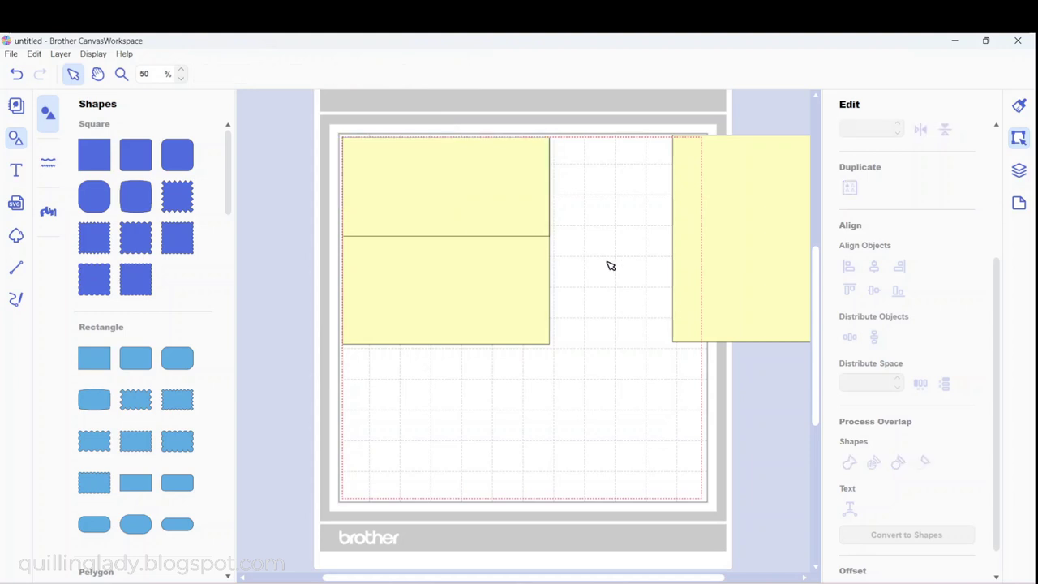
# - Fill the new upper rectangle with dark brown, rgb(97, 61, 0)
pyautogui.click(434, 191)
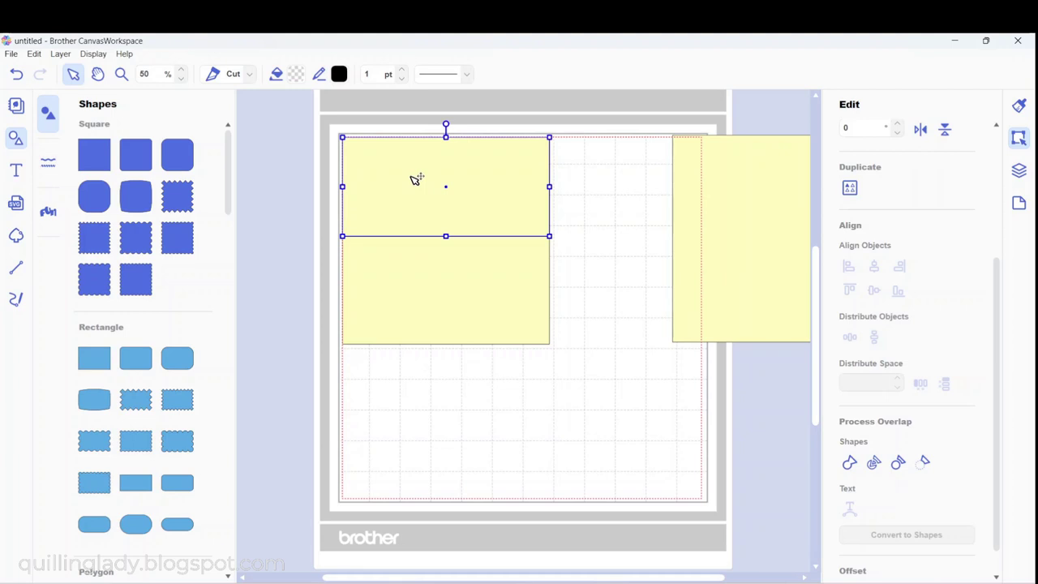
pyautogui.click(297, 78)
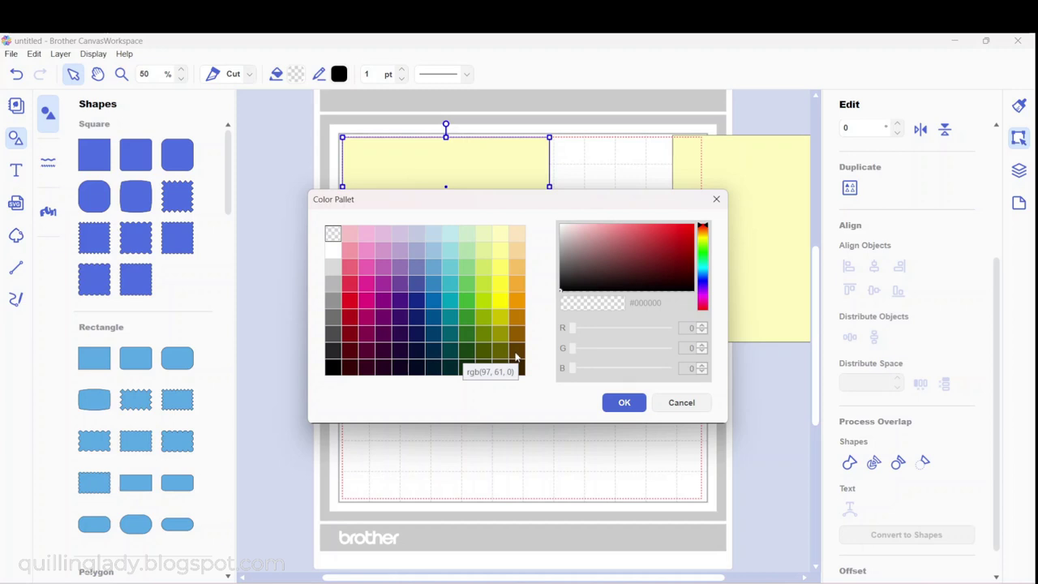
pyautogui.click(516, 353)
pyautogui.click(638, 409)
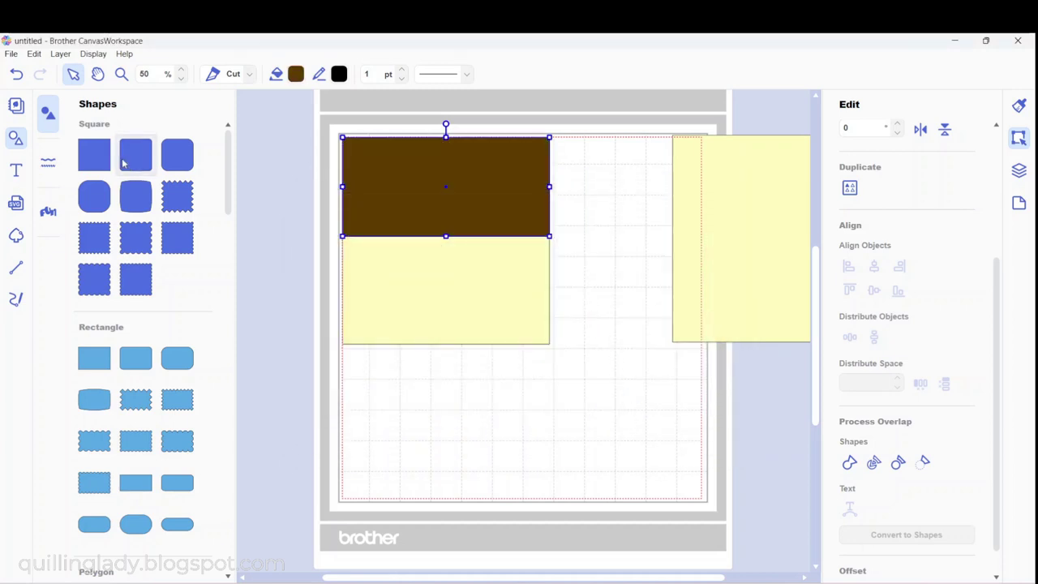
# - Add another plain square directly below the dark brown rectangle, match its width and shorten it to leave a narrow yellow strip underneath
pyautogui.click(94, 155)
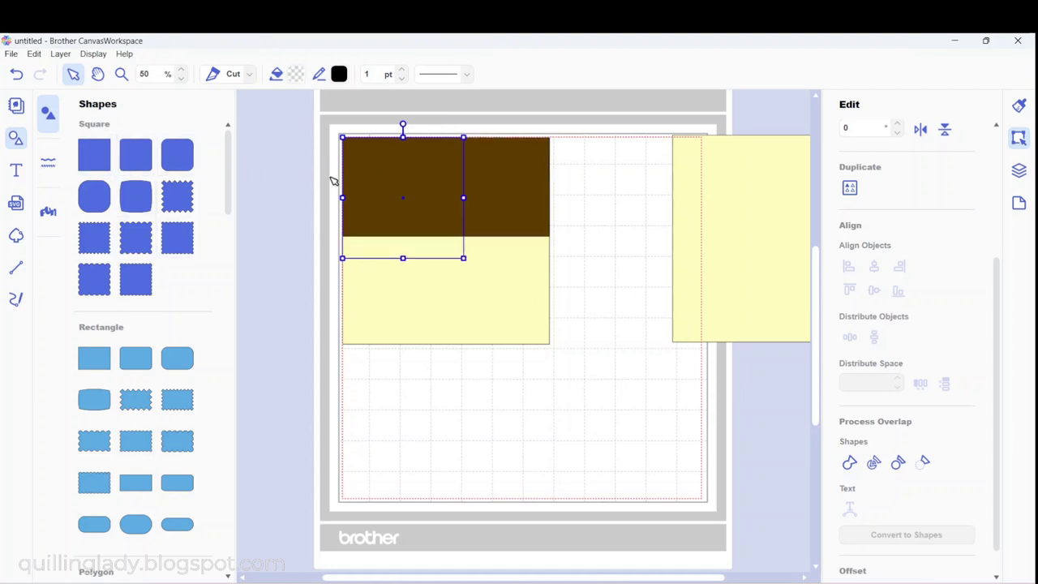
pyautogui.moveTo(410, 195); pyautogui.dragTo(549, 298)
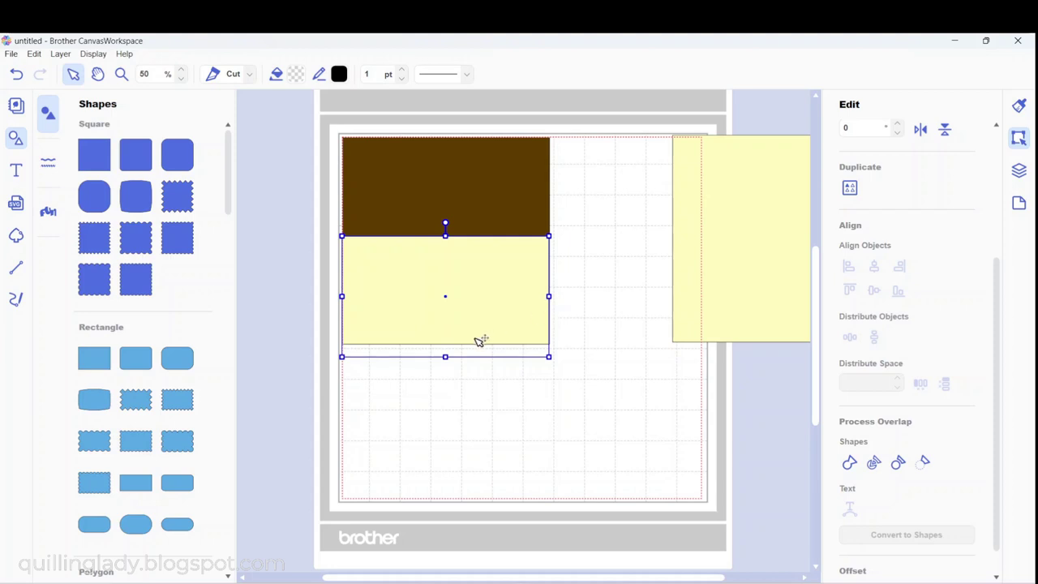
pyautogui.moveTo(446, 357); pyautogui.dragTo(452, 318)
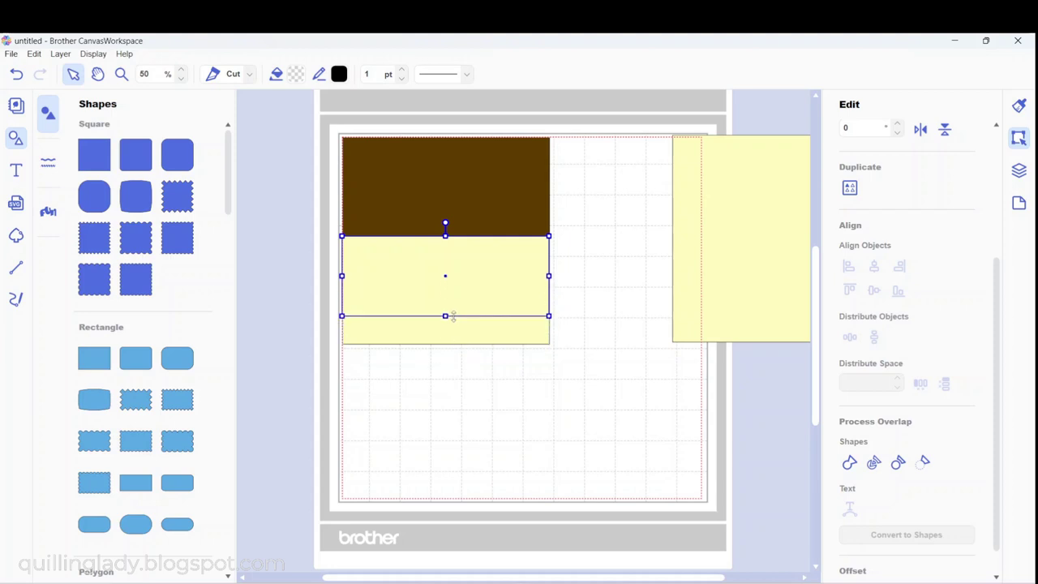
pyautogui.click(593, 315)
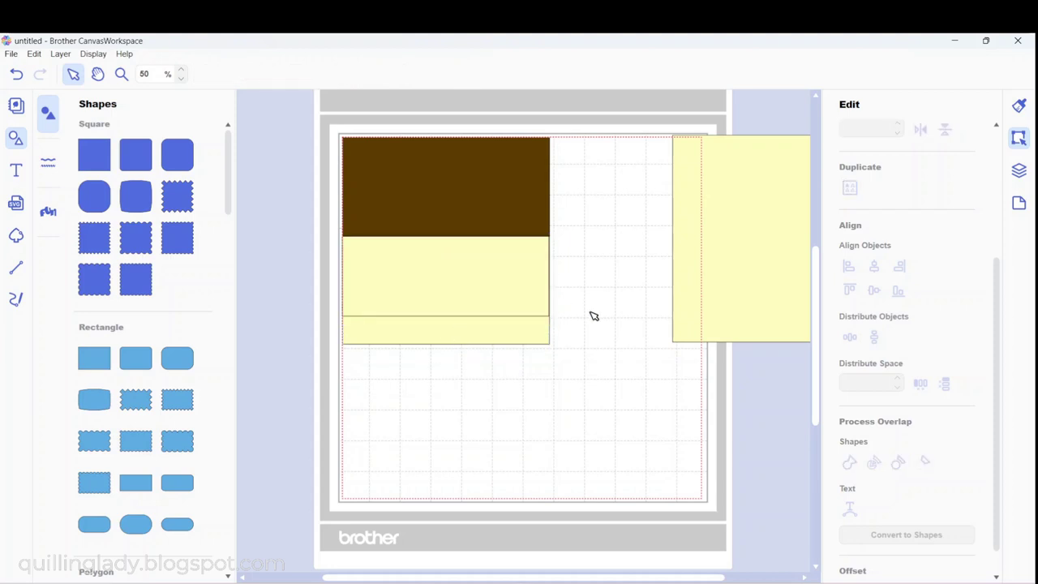
# - Fill the middle rectangle with medium brown #925B00
pyautogui.click(531, 282)
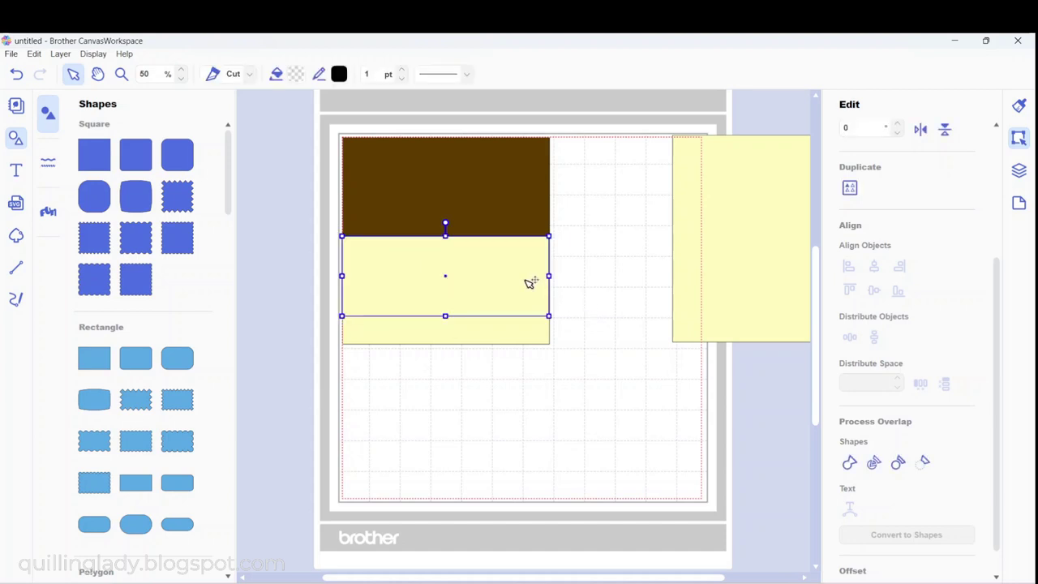
pyautogui.click(299, 77)
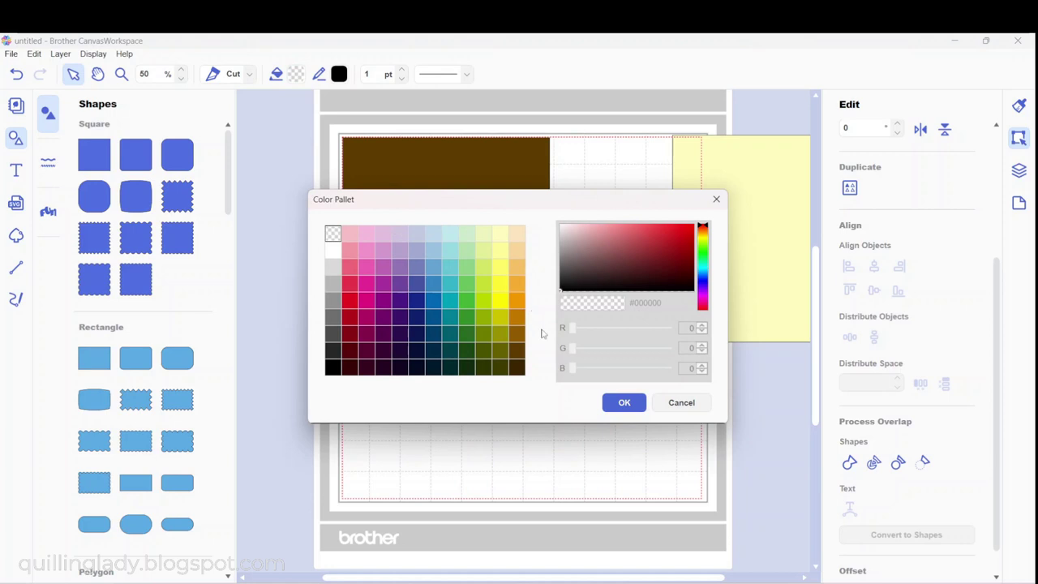
pyautogui.click(516, 333)
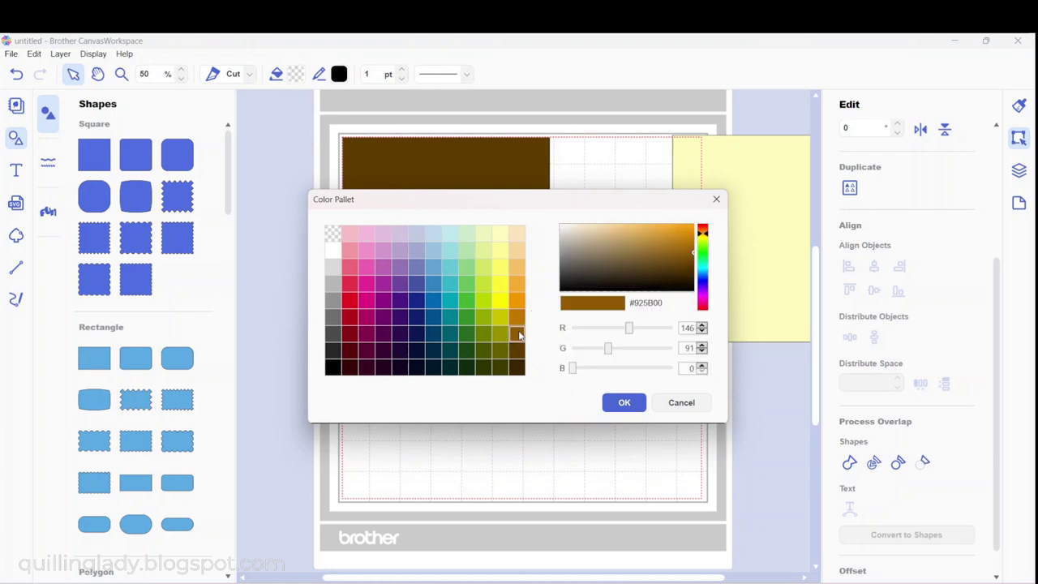
pyautogui.click(625, 405)
pyautogui.click(595, 358)
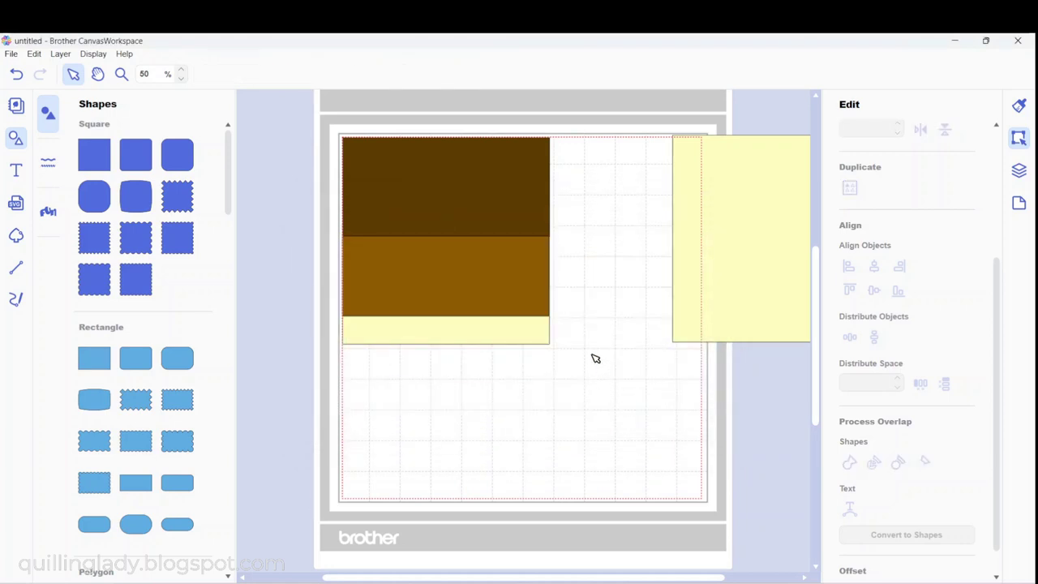
# - Change the fill of the large yellow square behind the brown rectangles to the dark brown rgb(97, 61, 0)
pyautogui.click(529, 337)
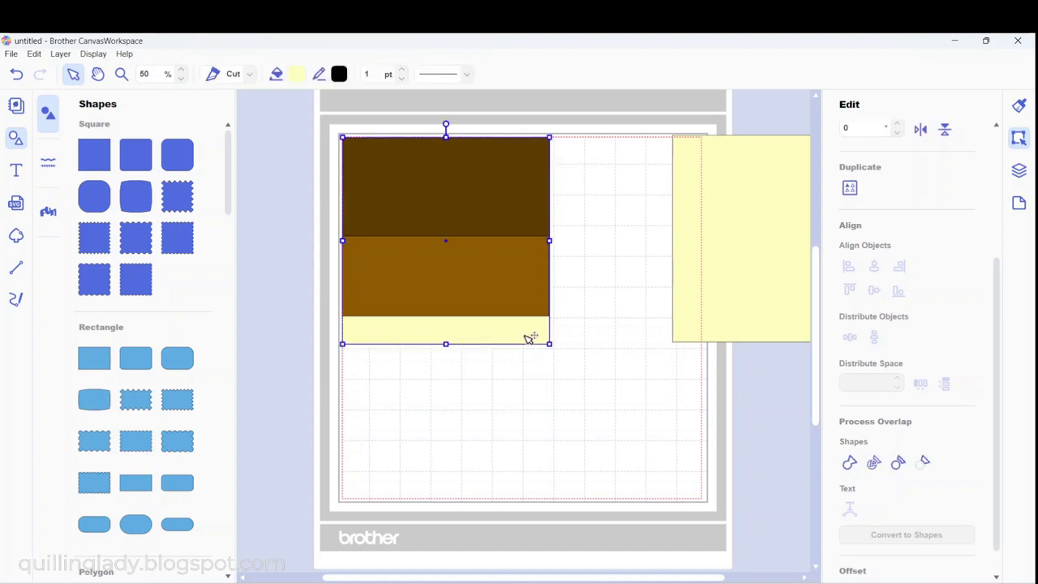
pyautogui.click(296, 74)
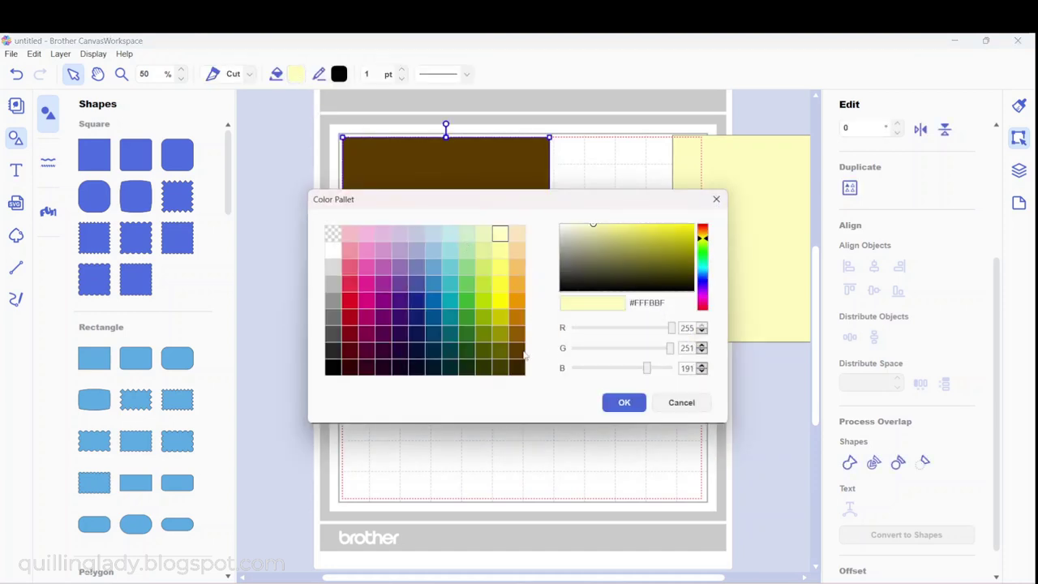
pyautogui.click(518, 355)
pyautogui.click(624, 402)
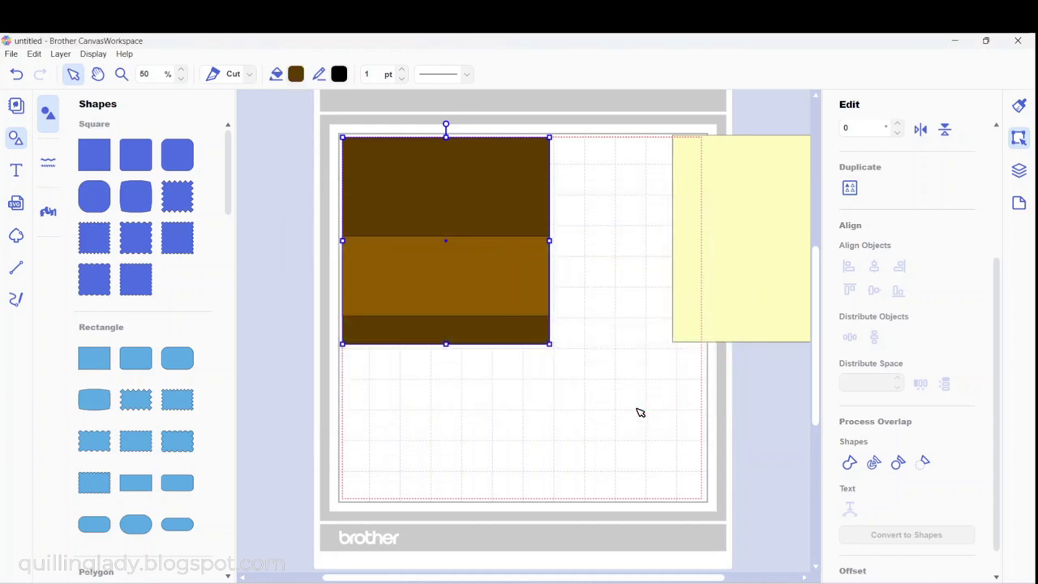
pyautogui.click(604, 365)
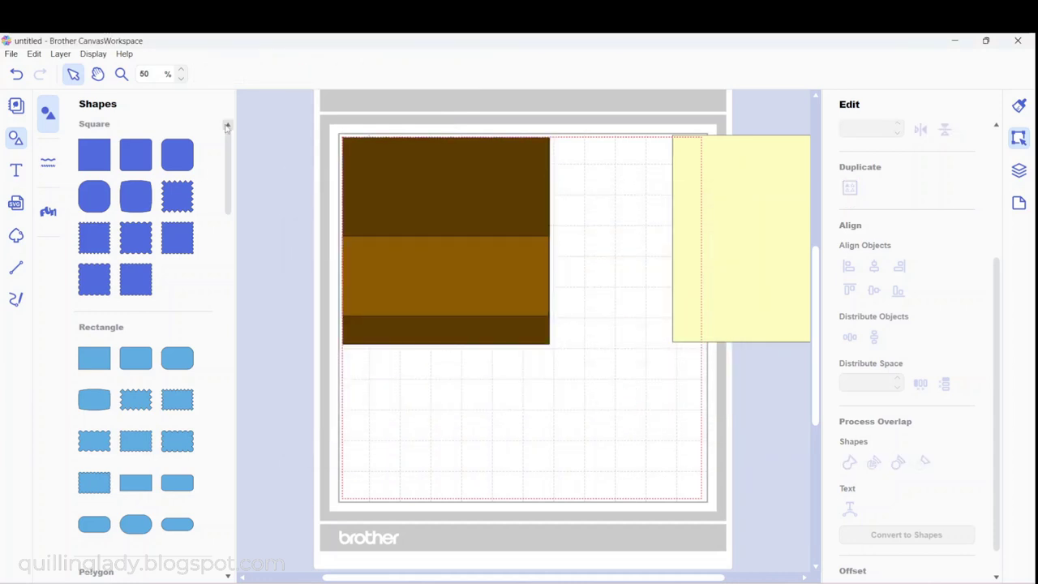
# - Align the medium brown rectangle with the large dark brown square by their horizontal centers
pyautogui.click(181, 70)
pyautogui.click(181, 70)
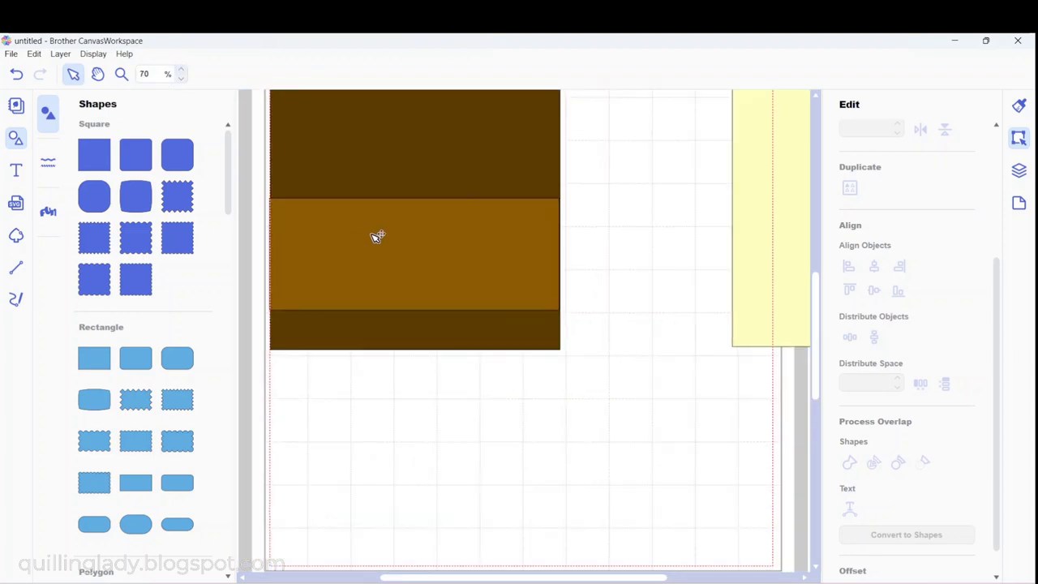
pyautogui.click(500, 270)
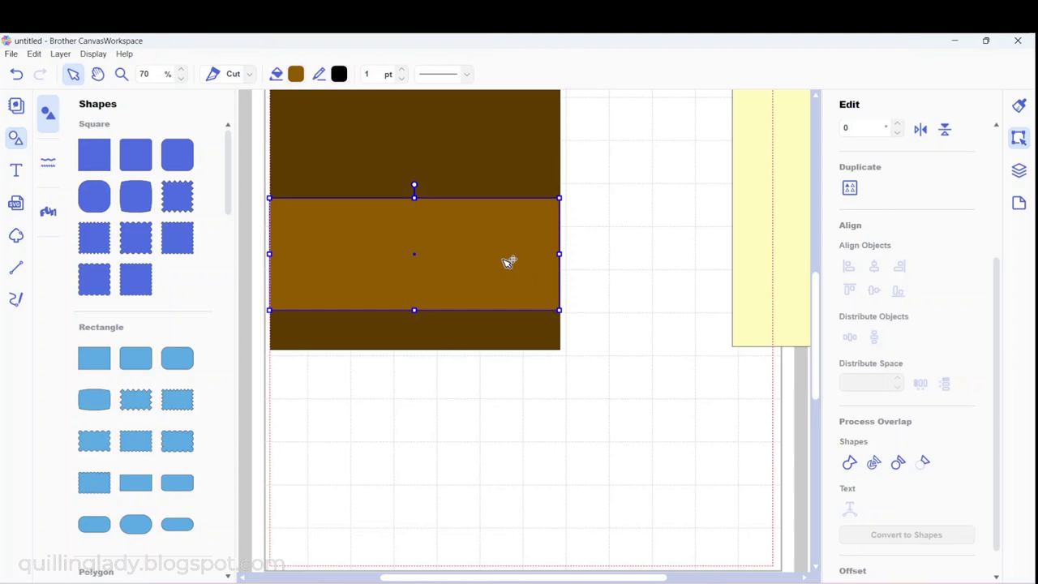
pyautogui.keyDown('shift'); pyautogui.click(539, 343); pyautogui.keyUp('shift')
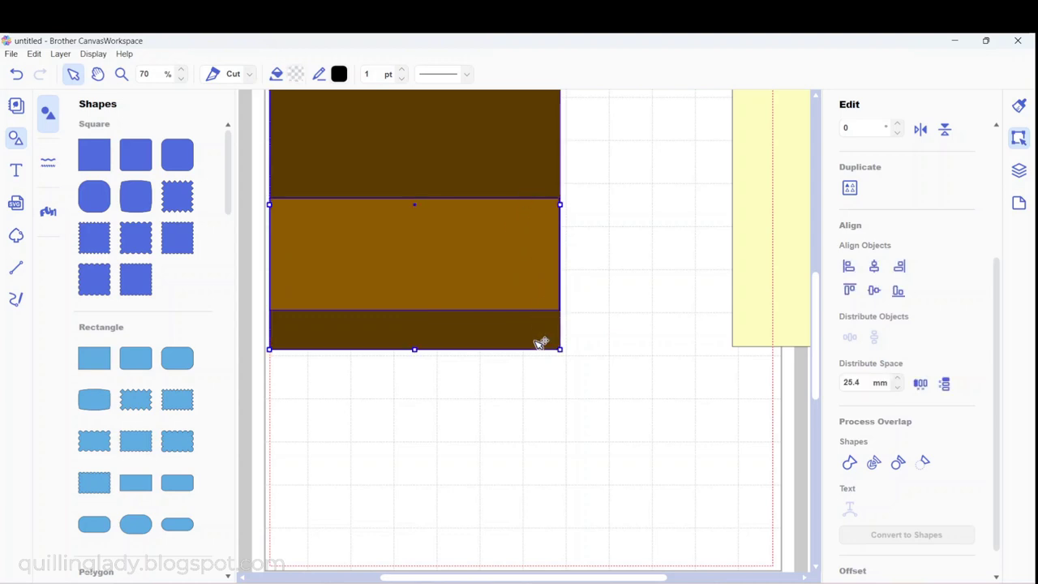
pyautogui.click(874, 268)
pyautogui.click(680, 304)
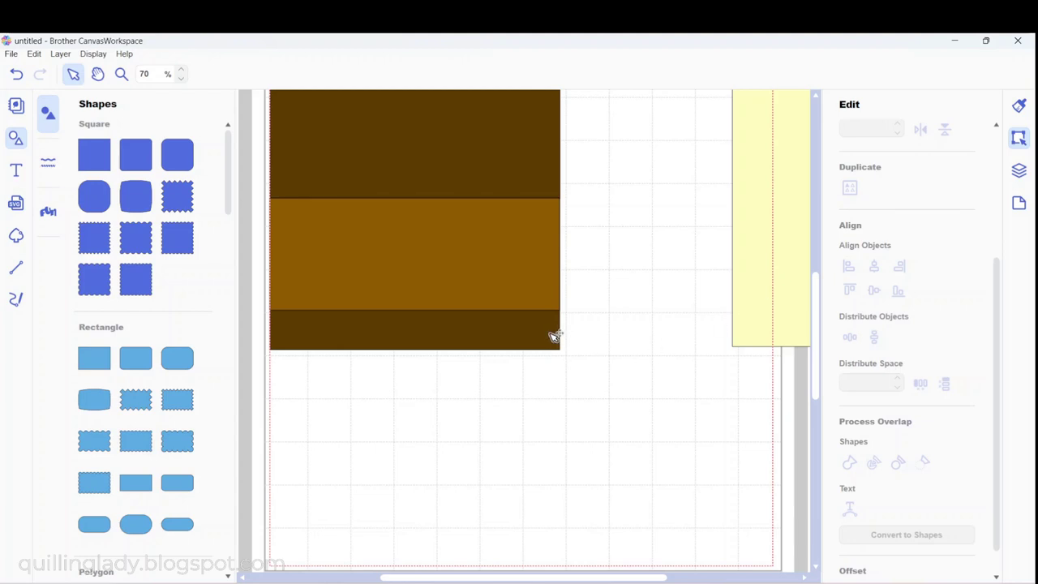
# - Duplicate the spare yellow square and move the copy lower down toward the mat's right side
pyautogui.rightClick(754, 299)
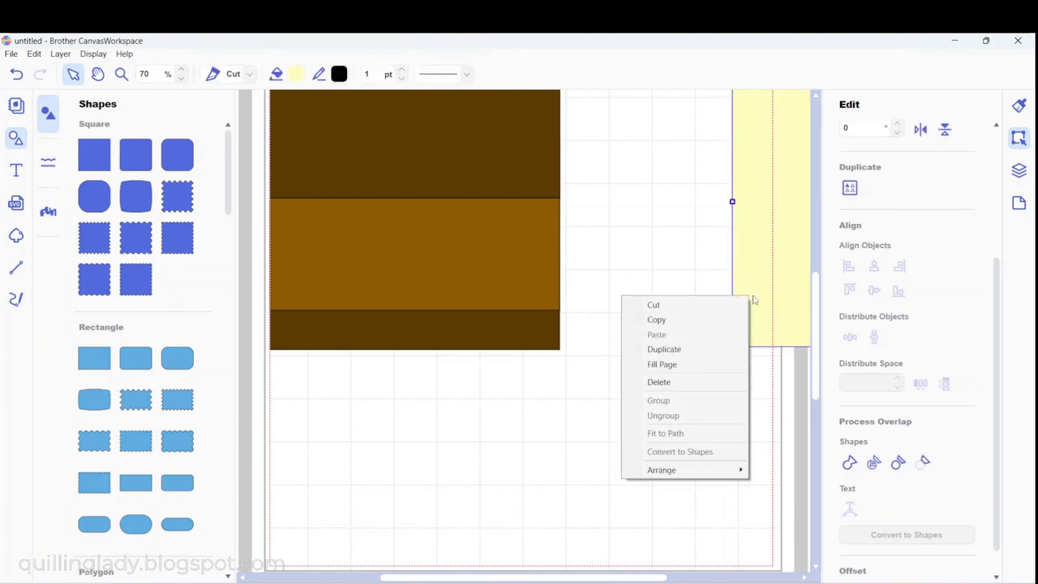
pyautogui.click(663, 349)
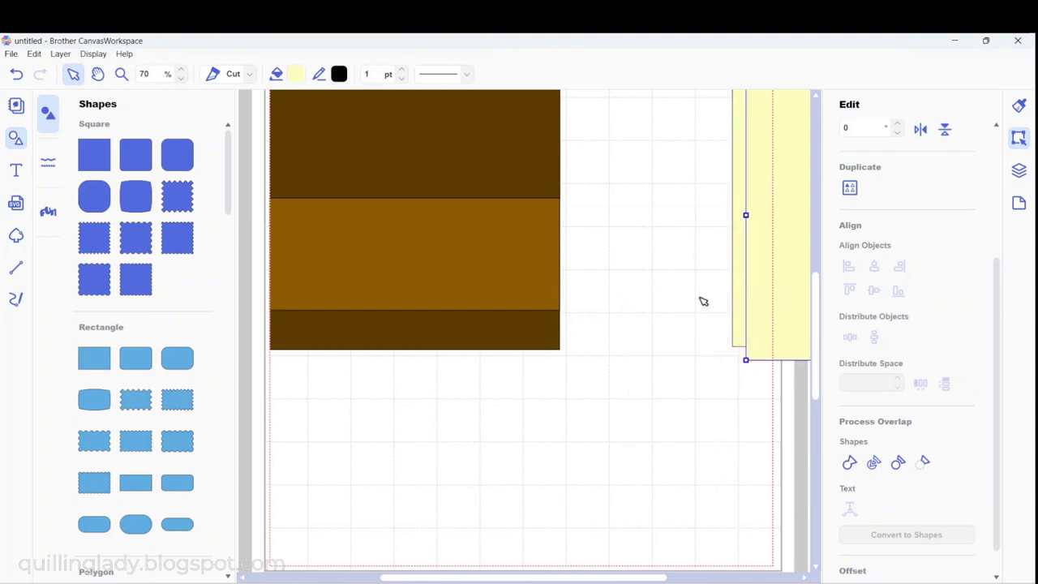
pyautogui.moveTo(787, 225); pyautogui.dragTo(692, 352)
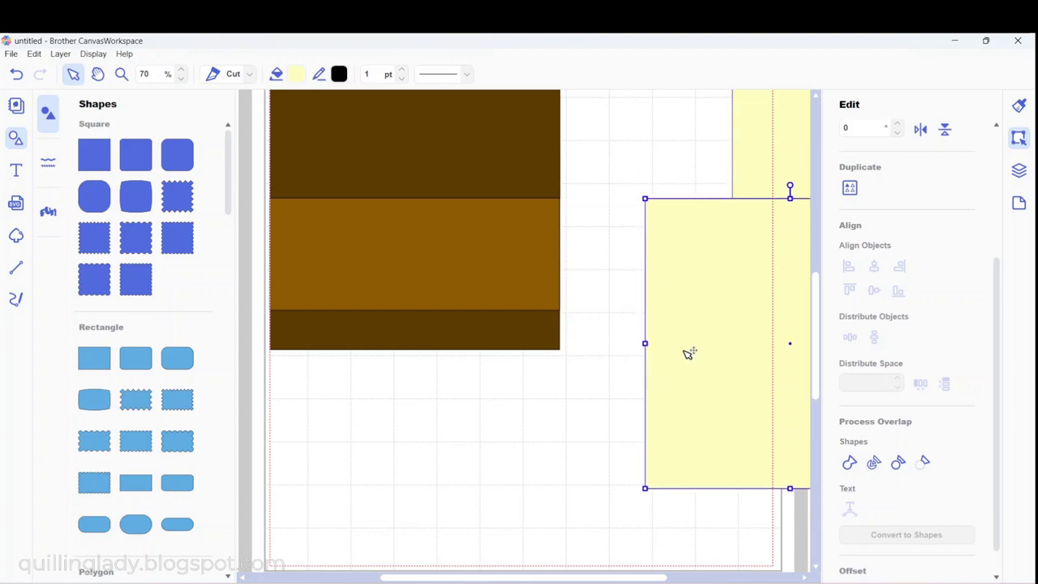
# - Move all the layered brown shapes off the mat's left edge and put the yellow copy in the mat's upper-left corner
pyautogui.moveTo(600, 578); pyautogui.dragTo(545, 578)
pyautogui.moveTo(817, 399); pyautogui.dragTo(821, 356)
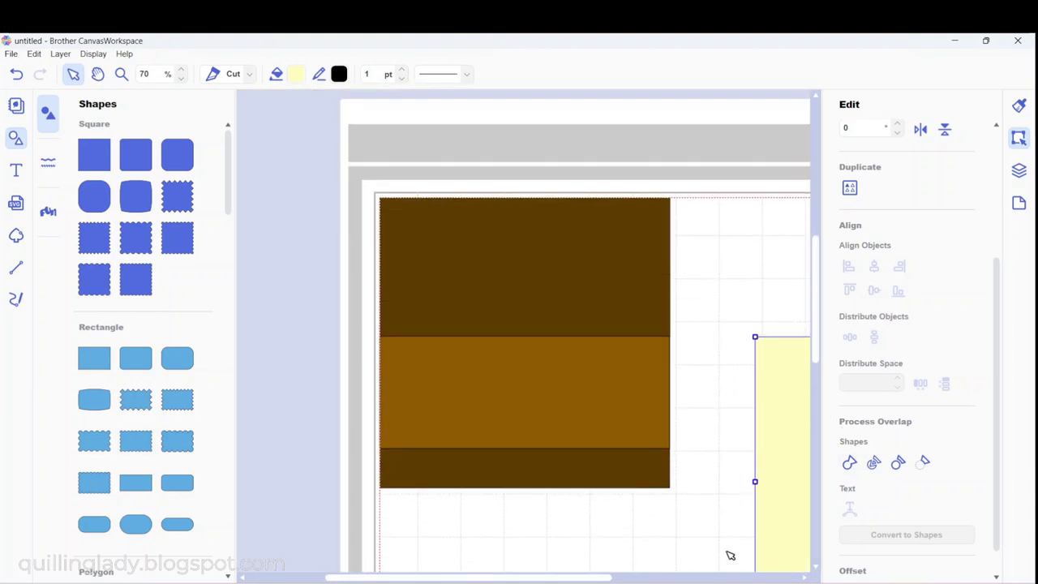
pyautogui.click(705, 525)
pyautogui.moveTo(703, 521); pyautogui.dragTo(339, 177)
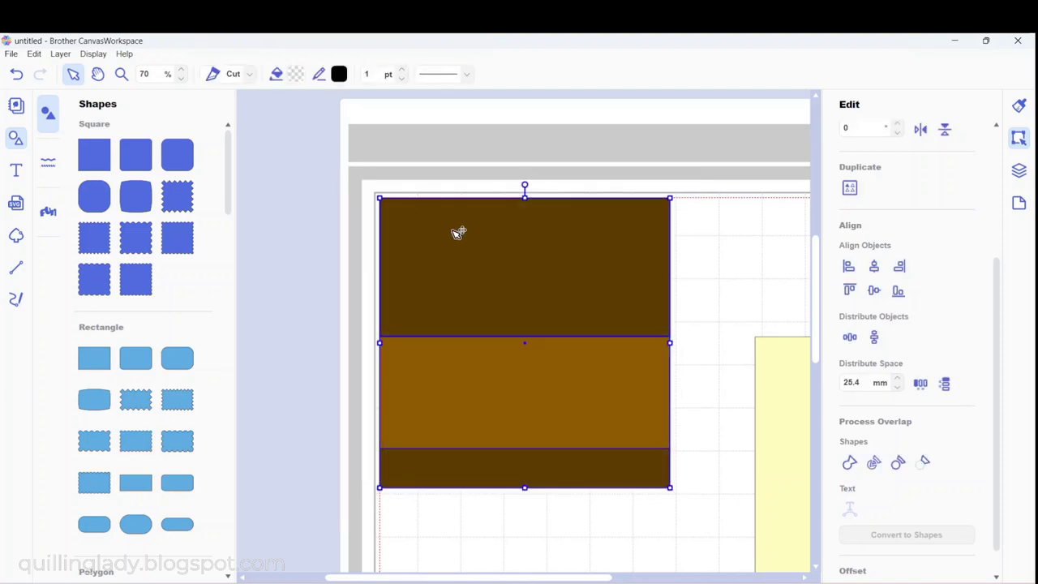
pyautogui.moveTo(457, 234); pyautogui.dragTo(128, 452)
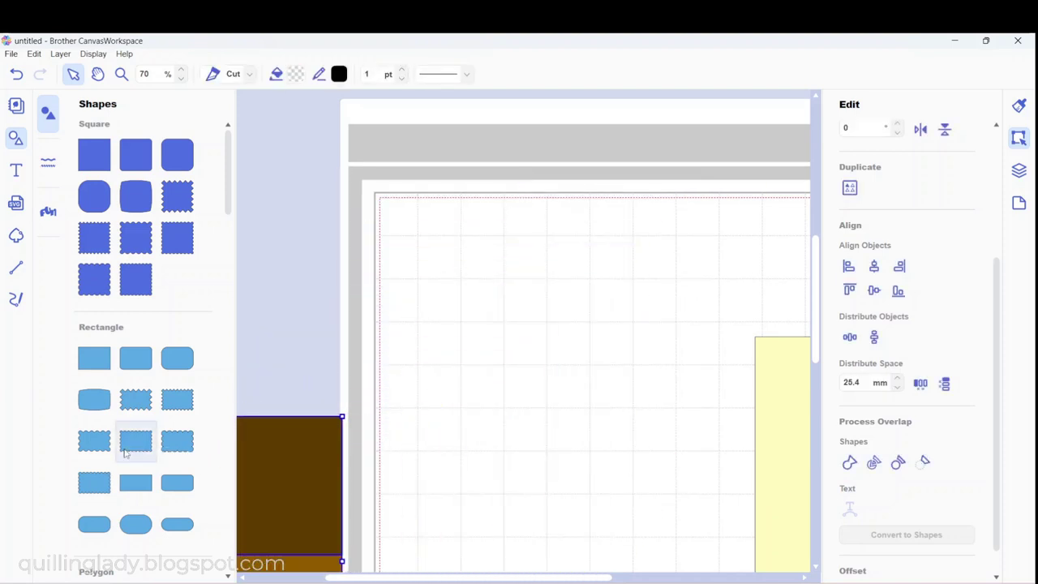
pyautogui.moveTo(795, 480); pyautogui.dragTo(423, 346)
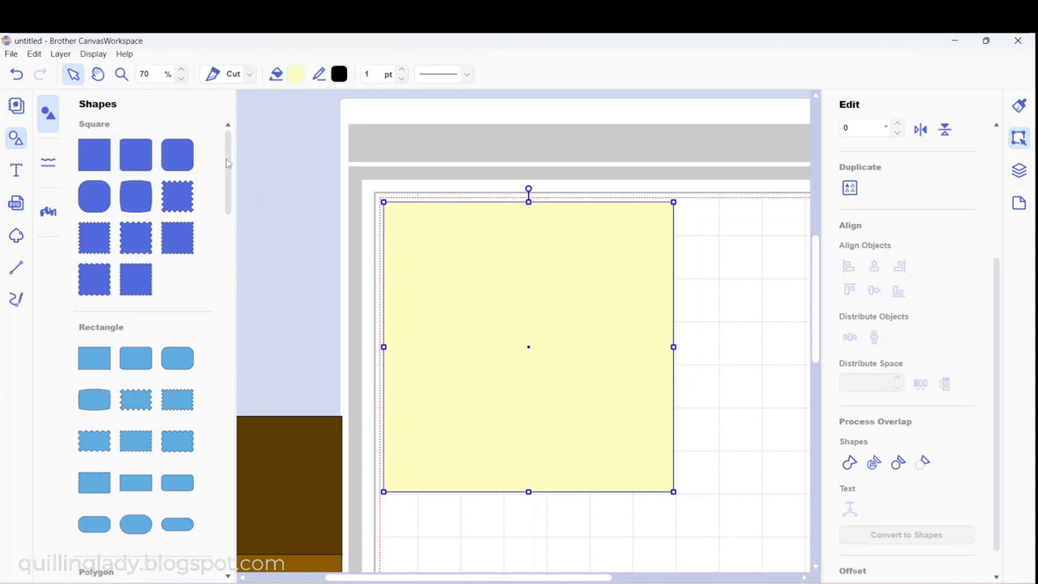
# - Add a plain ellipse, shrink it to a small oval, and place it over the upper-left corner of the yellow square
pyautogui.moveTo(230, 181); pyautogui.dragTo(235, 351)
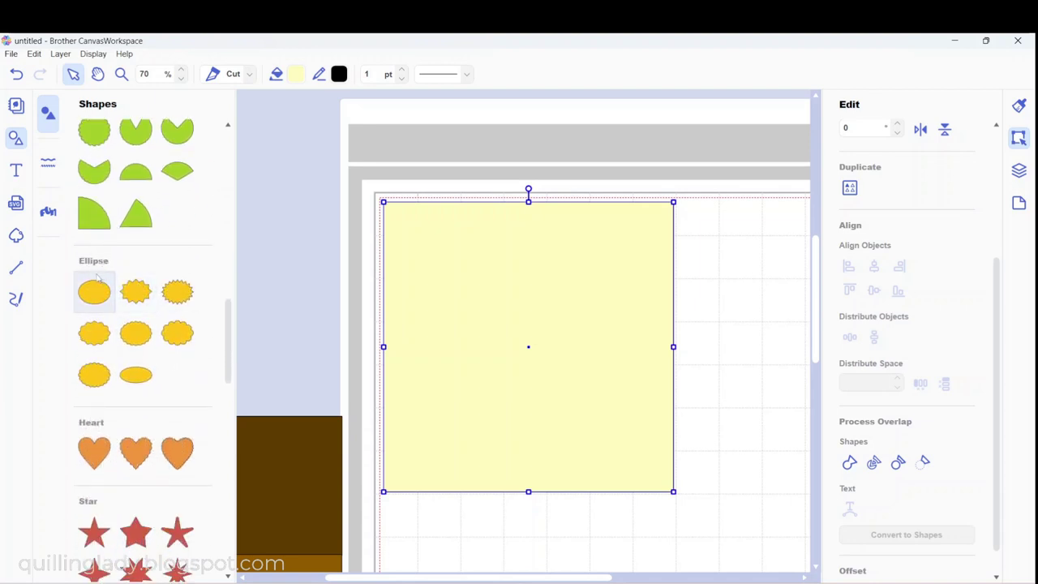
pyautogui.moveTo(96, 295); pyautogui.dragTo(416, 240)
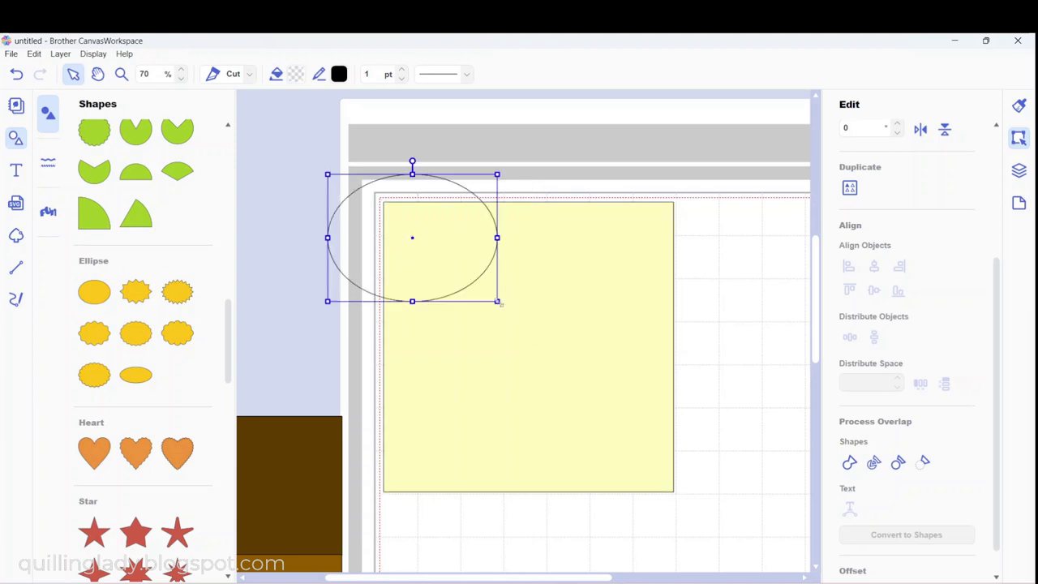
pyautogui.moveTo(497, 300); pyautogui.dragTo(396, 245)
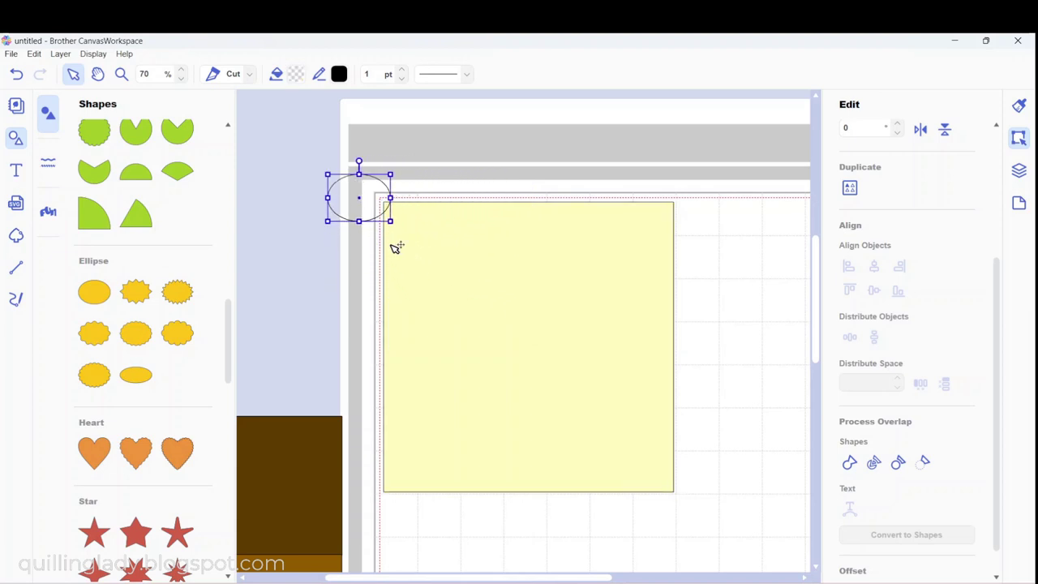
pyautogui.moveTo(366, 189); pyautogui.dragTo(423, 230)
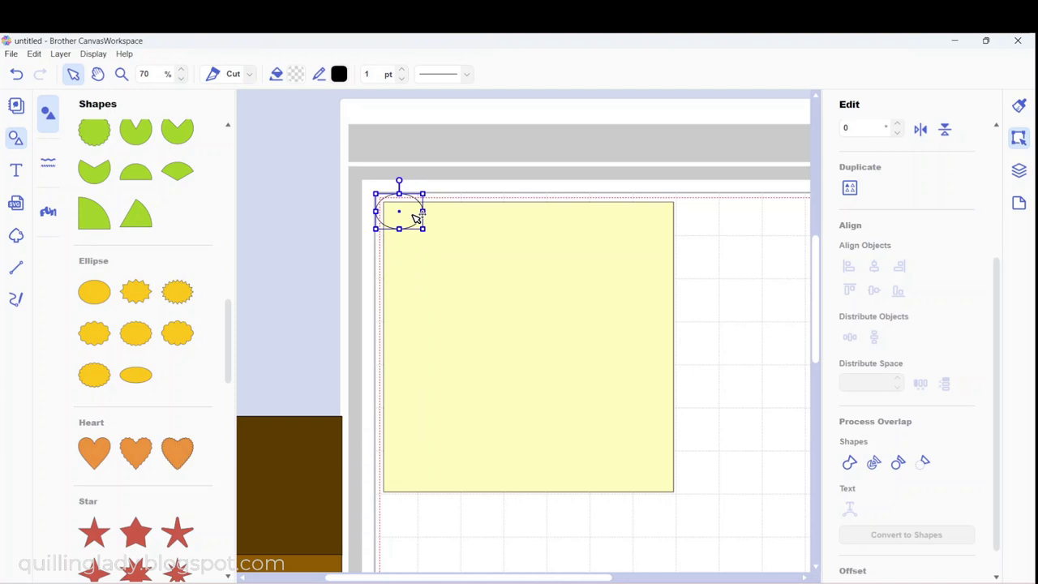
# - Duplicate the small ellipse three times and line up the copies, slightly overlapping, along the yellow square's top edge
pyautogui.rightClick(412, 217)
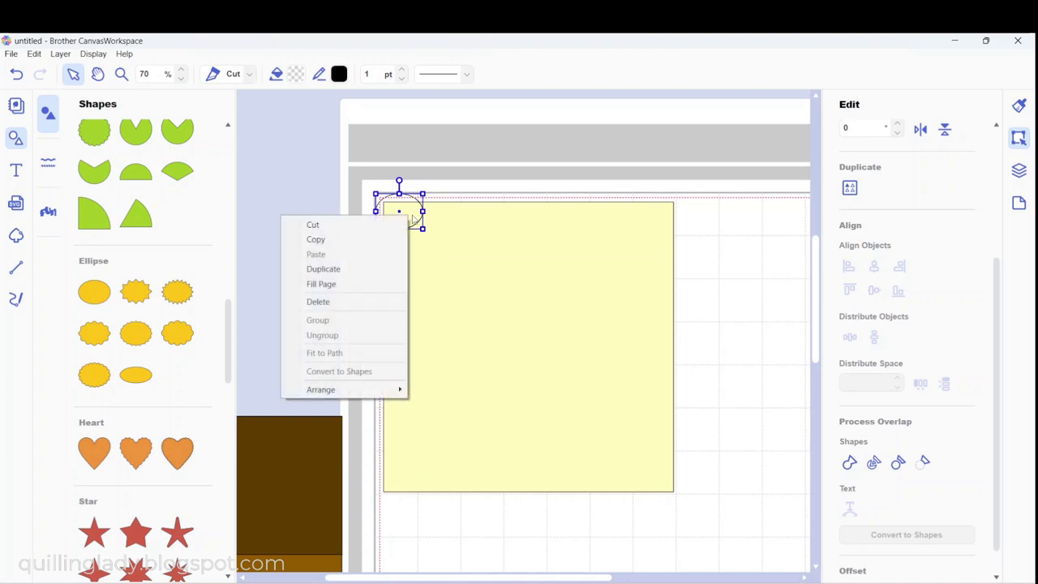
pyautogui.click(382, 270)
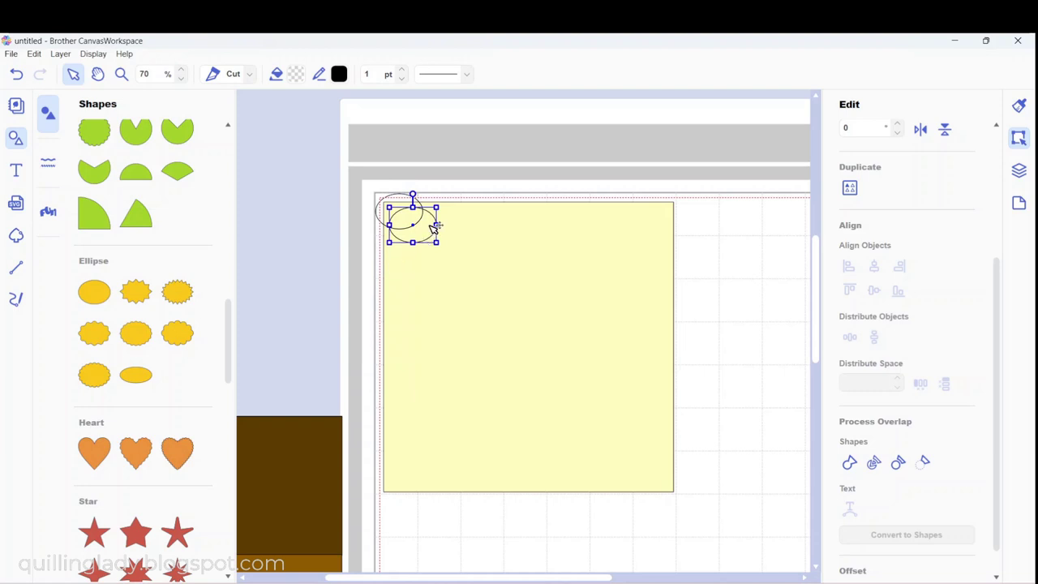
pyautogui.moveTo(419, 216); pyautogui.dragTo(459, 214)
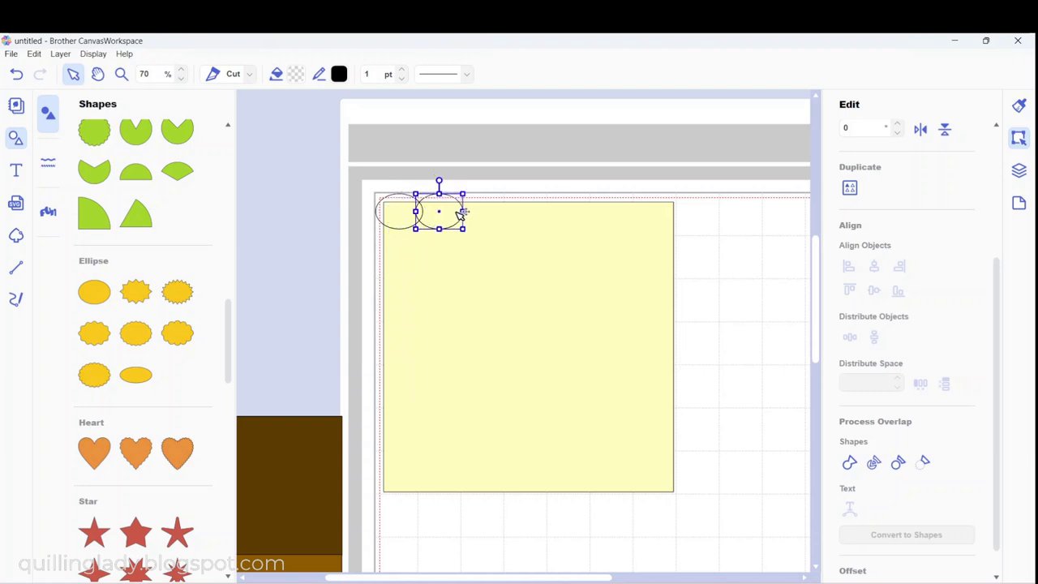
pyautogui.rightClick(453, 216)
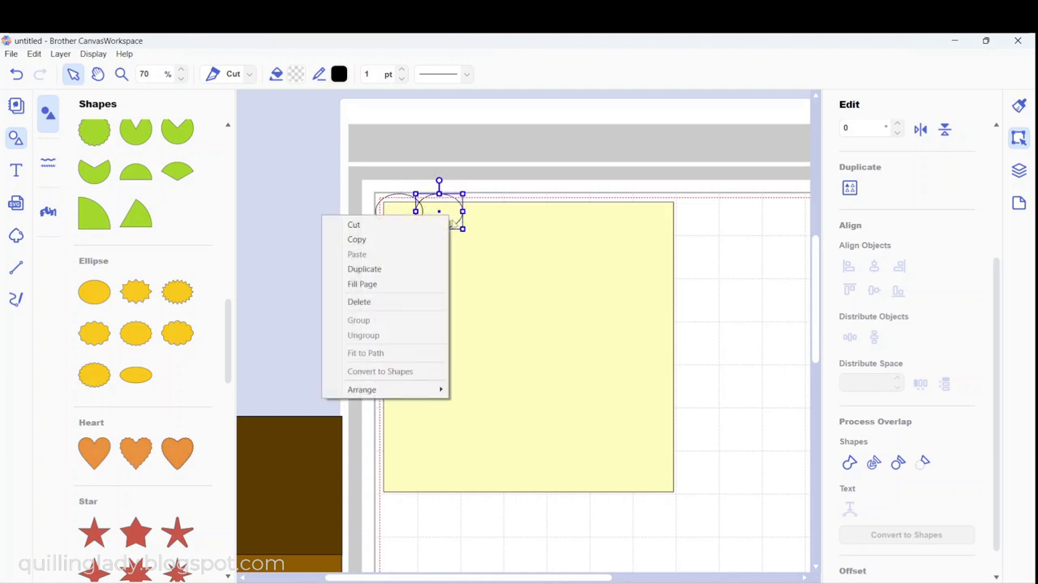
pyautogui.click(413, 270)
pyautogui.moveTo(456, 239); pyautogui.dragTo(481, 225)
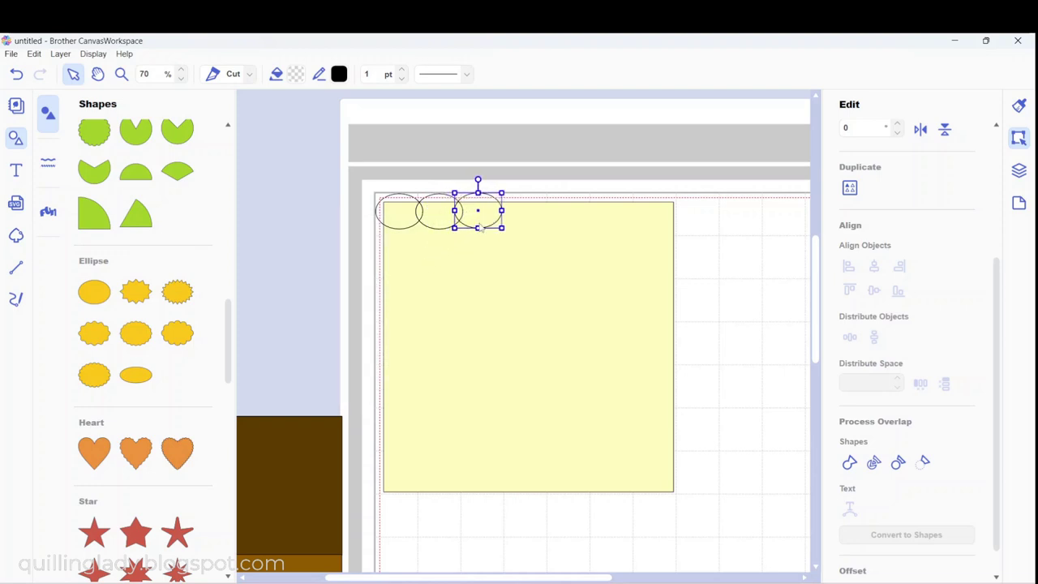
pyautogui.rightClick(480, 227)
pyautogui.click(454, 276)
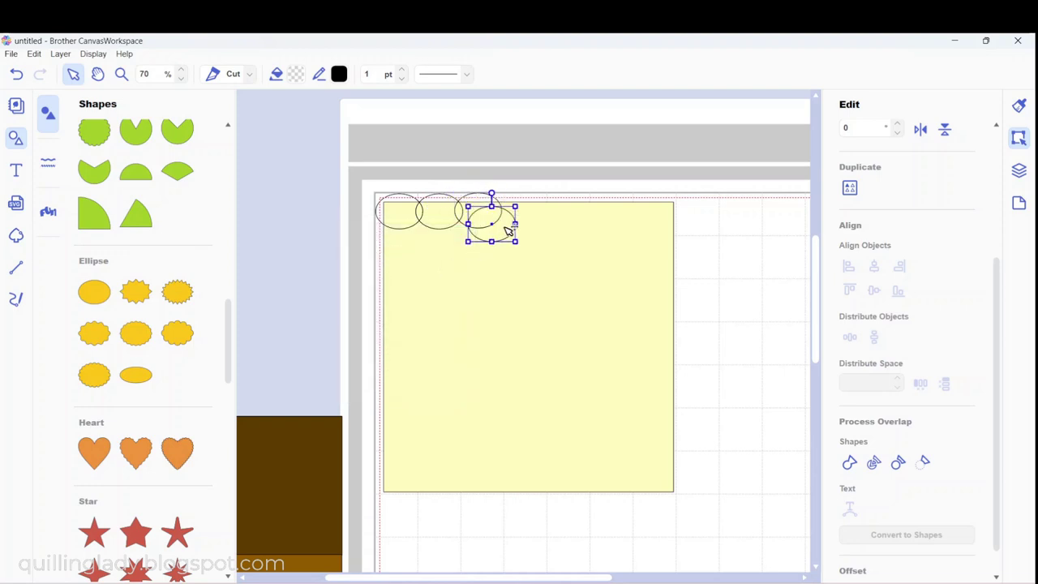
pyautogui.moveTo(506, 231); pyautogui.dragTo(531, 219)
# - Add four more ellipse copies to extend the overlapping row to the yellow square's upper-right corner
pyautogui.rightClick(531, 219)
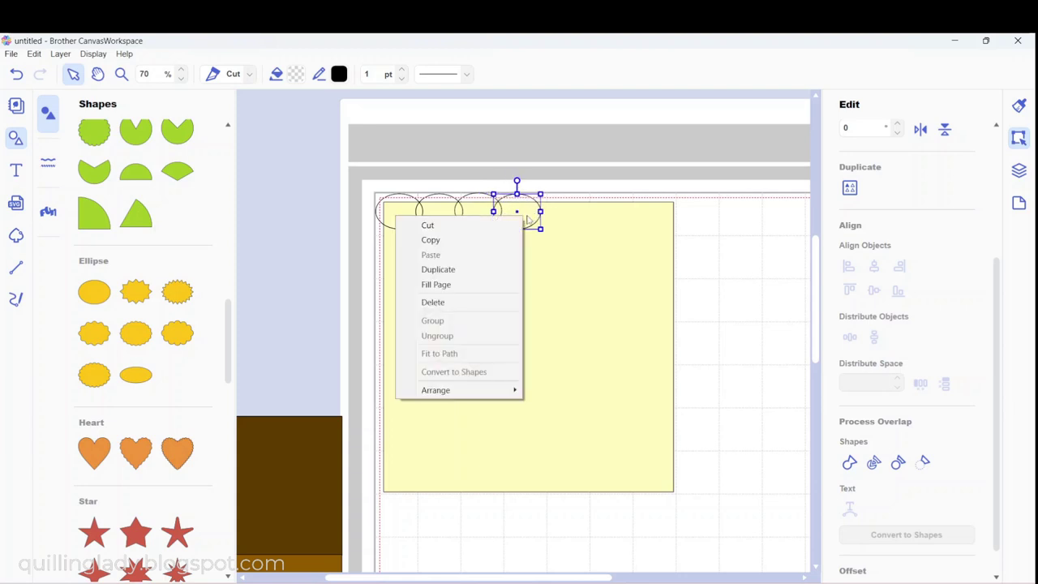
pyautogui.click(499, 267)
pyautogui.moveTo(541, 229); pyautogui.dragTo(611, 211)
pyautogui.rightClick(561, 216)
pyautogui.click(525, 265)
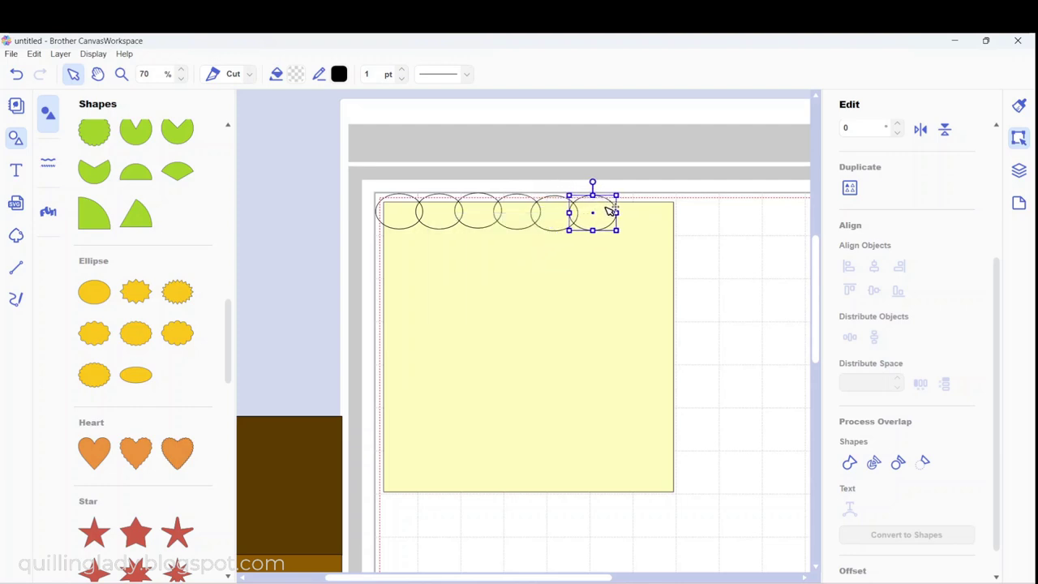
pyautogui.rightClick(600, 219)
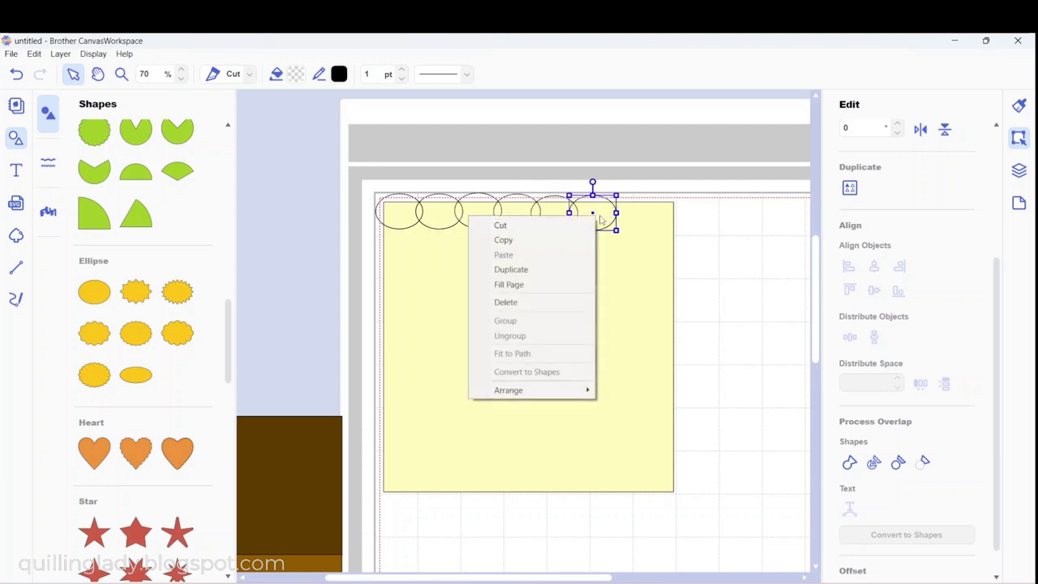
pyautogui.click(577, 268)
pyautogui.moveTo(625, 224); pyautogui.dragTo(647, 213)
pyautogui.rightClick(638, 224)
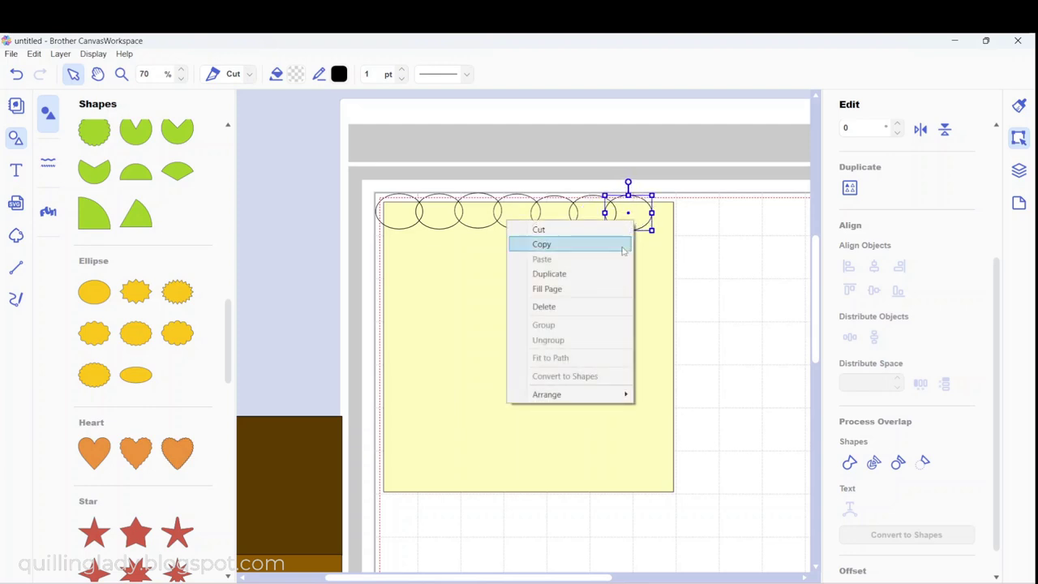
pyautogui.click(612, 273)
pyautogui.moveTo(650, 223); pyautogui.dragTo(676, 214)
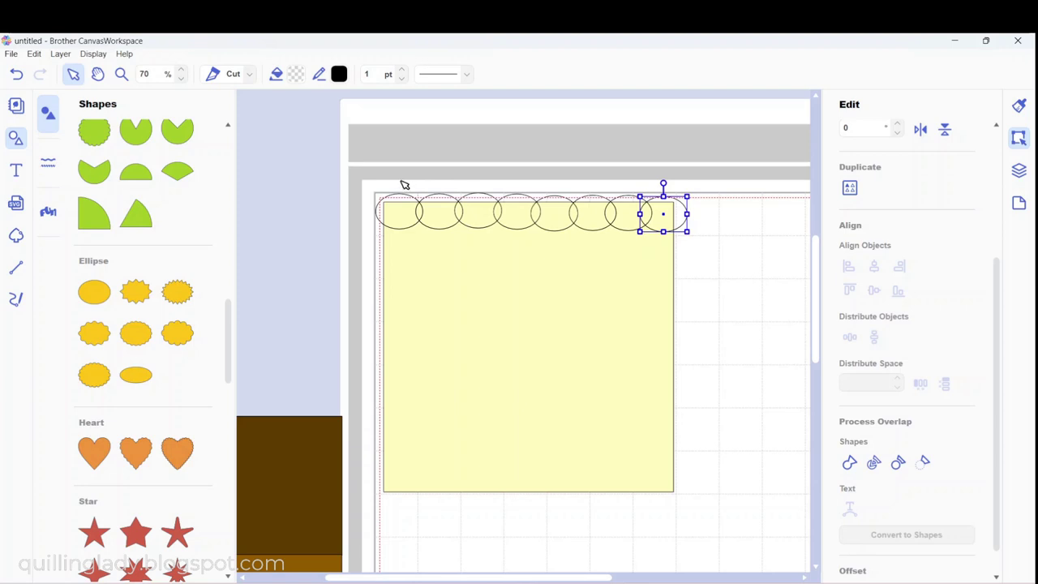
# - Space the eight ellipses evenly in a bottom-aligned row and merge them into one scalloped outline
pyautogui.moveTo(399, 186); pyautogui.dragTo(557, 193)
pyautogui.moveTo(604, 191); pyautogui.dragTo(677, 201)
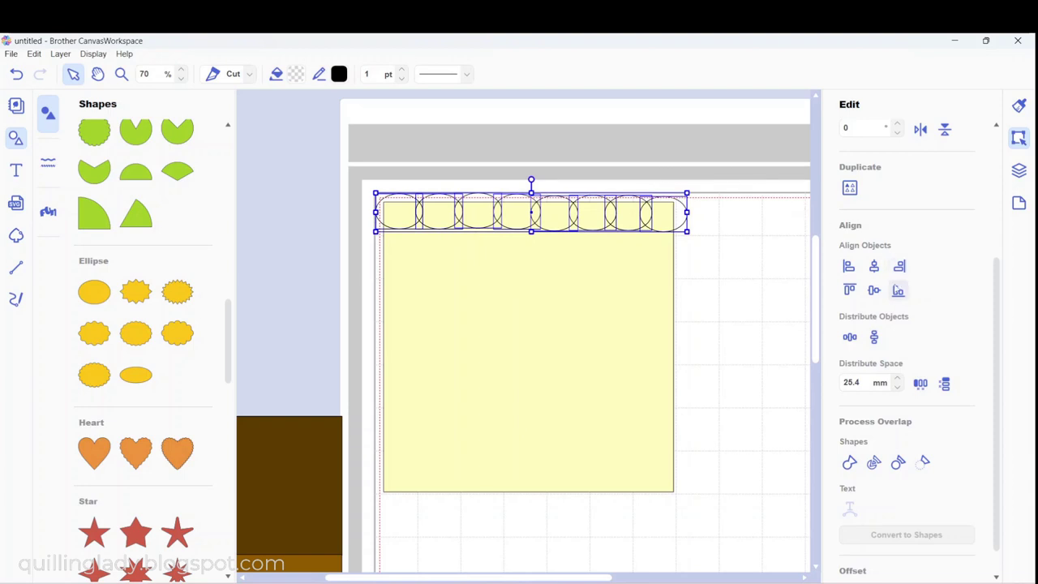
pyautogui.click(849, 339)
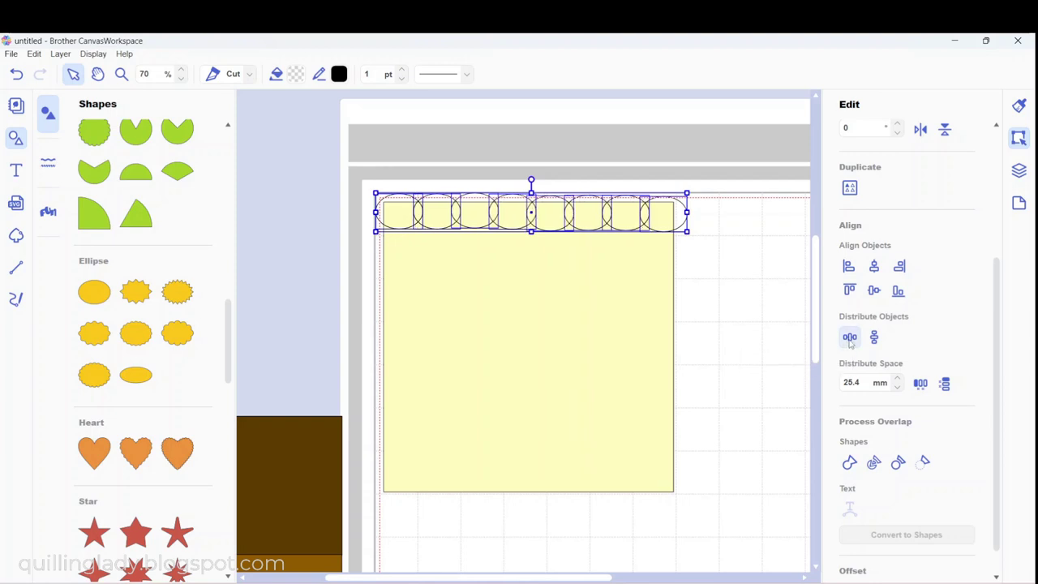
pyautogui.click(898, 292)
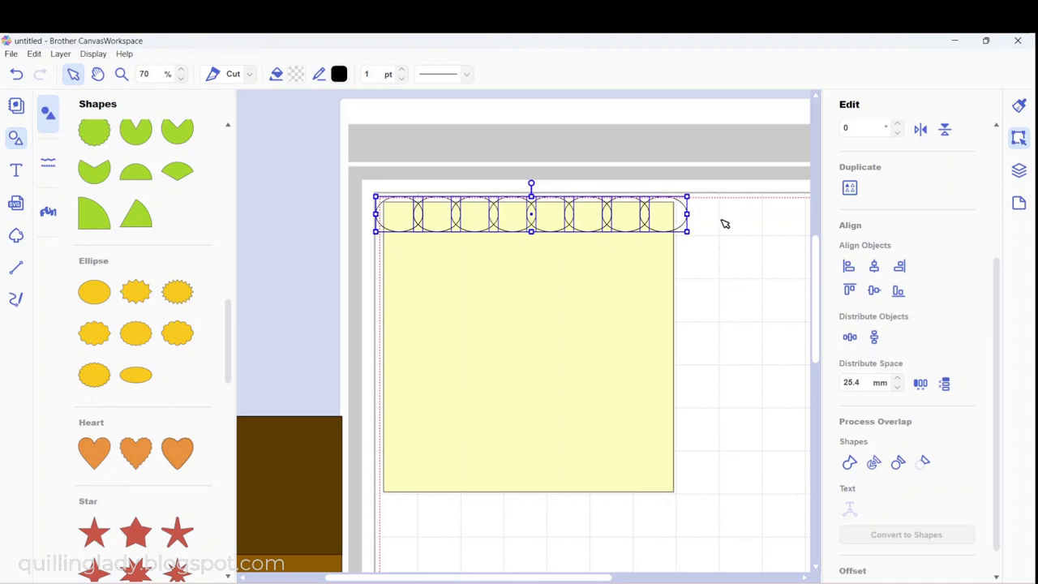
pyautogui.click(850, 461)
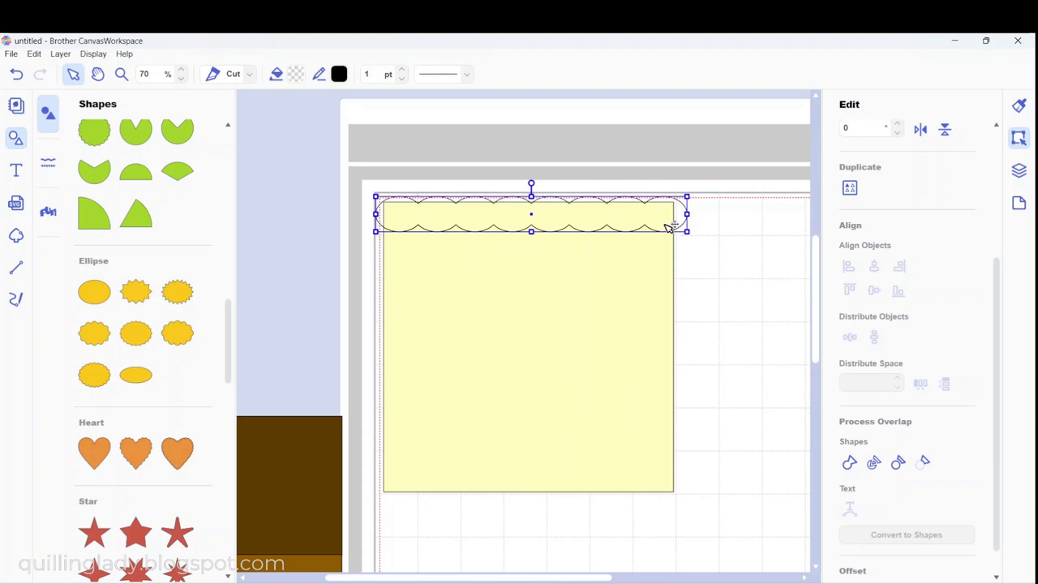
# - Duplicate the yellow square and move the copy out of the way to the right of the original
pyautogui.rightClick(636, 281)
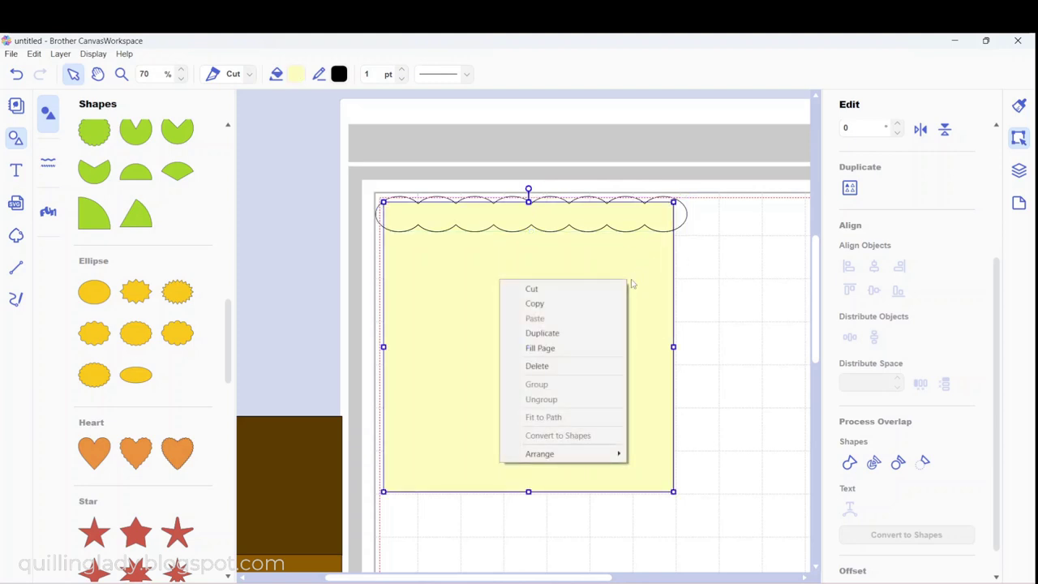
pyautogui.click(595, 332)
pyautogui.moveTo(595, 331); pyautogui.dragTo(953, 219)
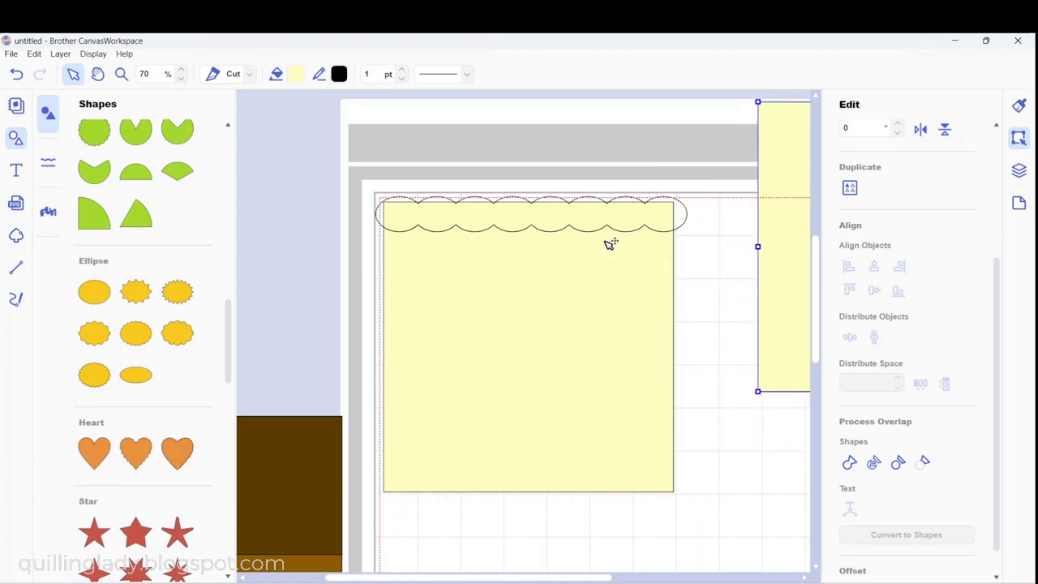
# - Align the scalloped outline and the yellow square by their horizontal centers and divide them where they overlap
pyautogui.click(390, 214)
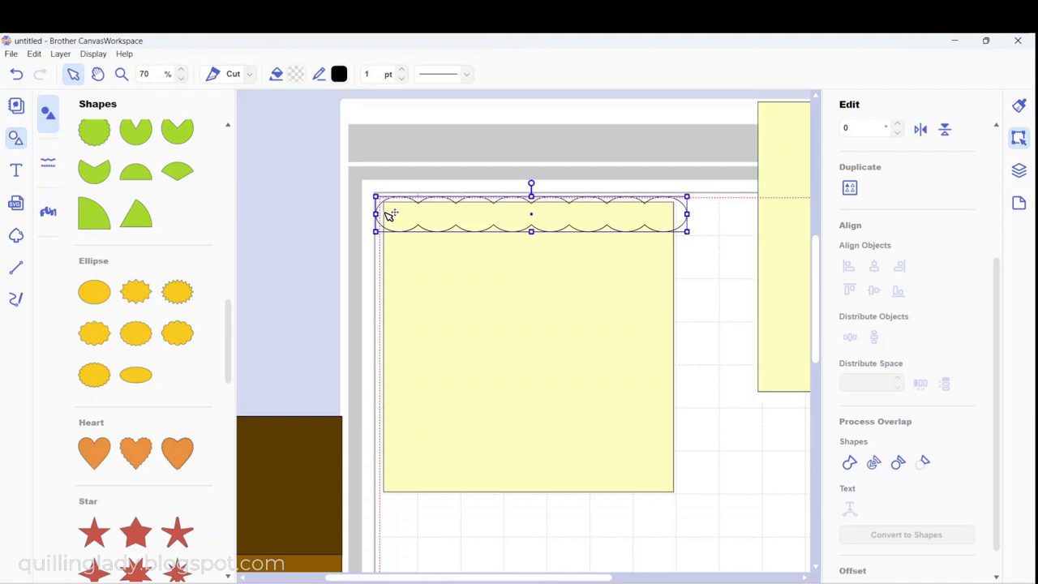
pyautogui.keyDown('shift'); pyautogui.click(437, 287); pyautogui.keyUp('shift')
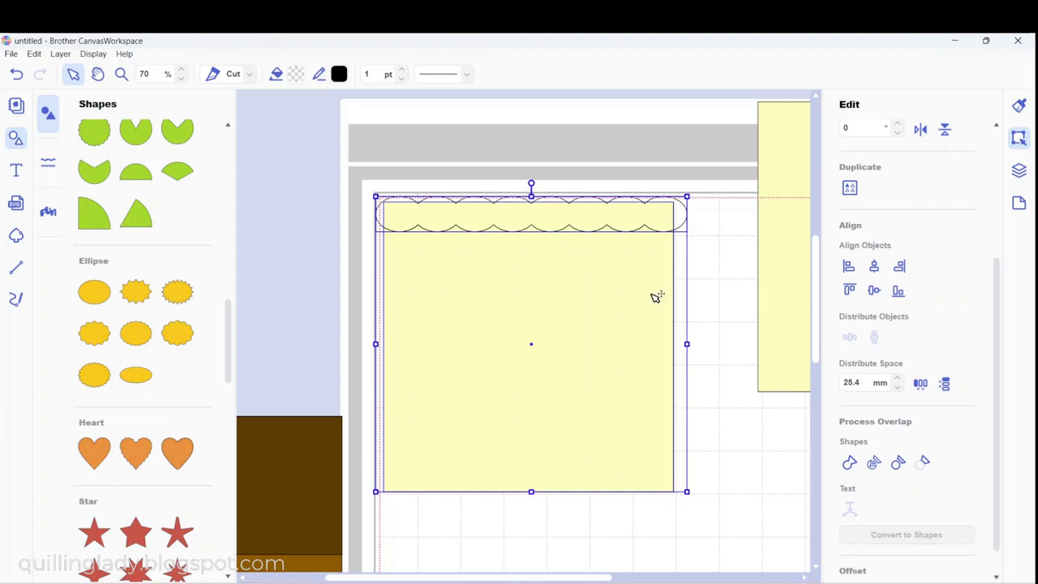
pyautogui.click(874, 266)
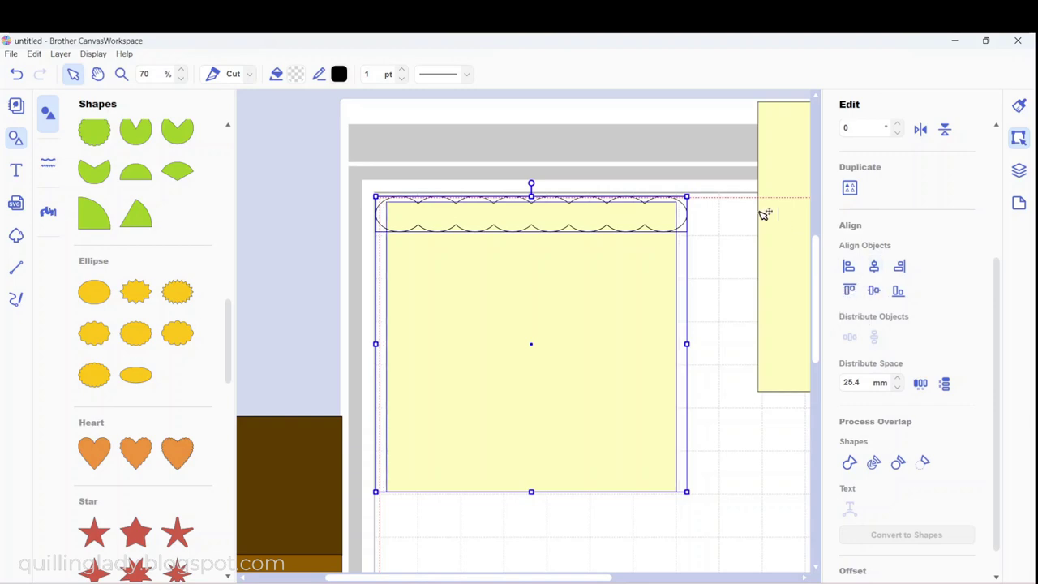
pyautogui.click(874, 462)
pyautogui.click(726, 332)
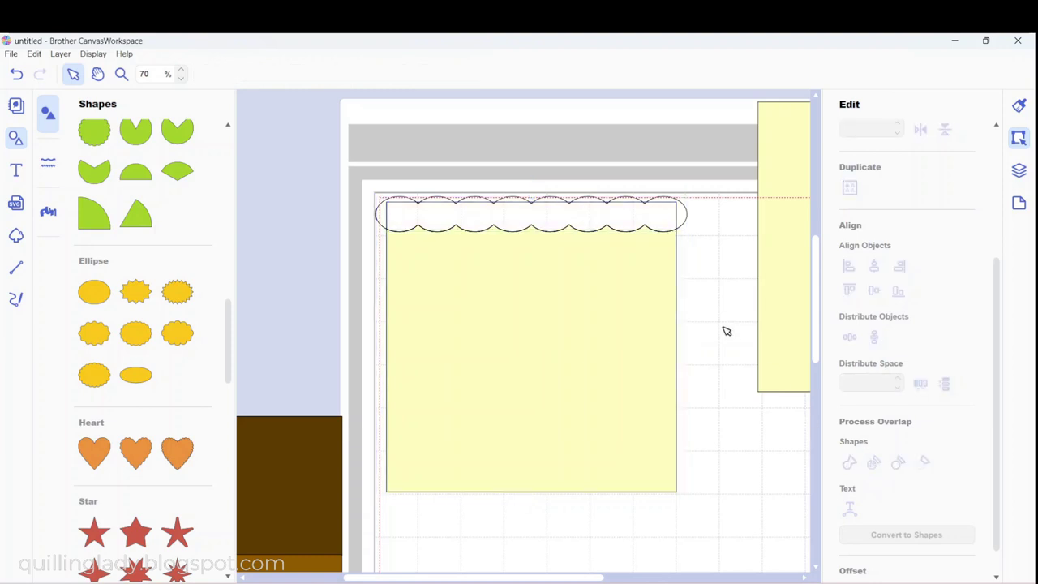
# - Pull out the scalloped strip from the overlap, delete the leftover square and outline, and return the strip to the mat
pyautogui.moveTo(664, 219); pyautogui.dragTo(659, 162)
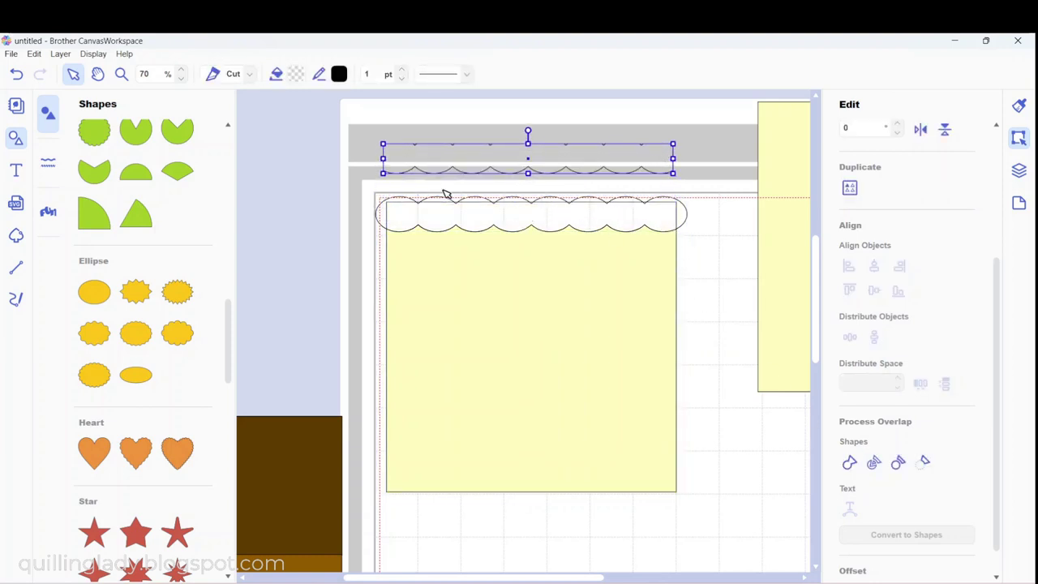
pyautogui.moveTo(371, 202); pyautogui.dragTo(561, 300)
pyautogui.press('Delete')
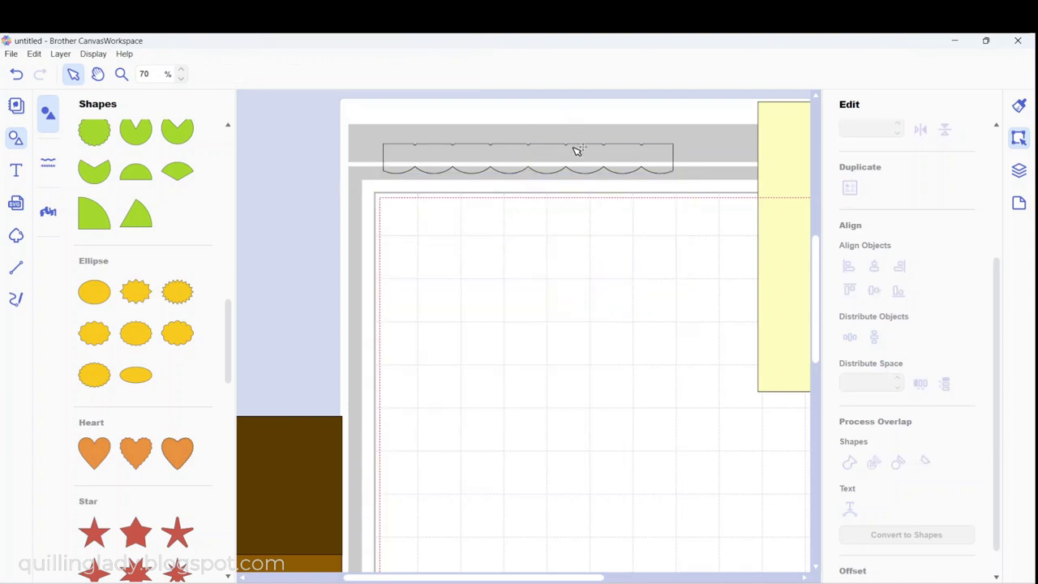
pyautogui.moveTo(577, 150); pyautogui.dragTo(581, 249)
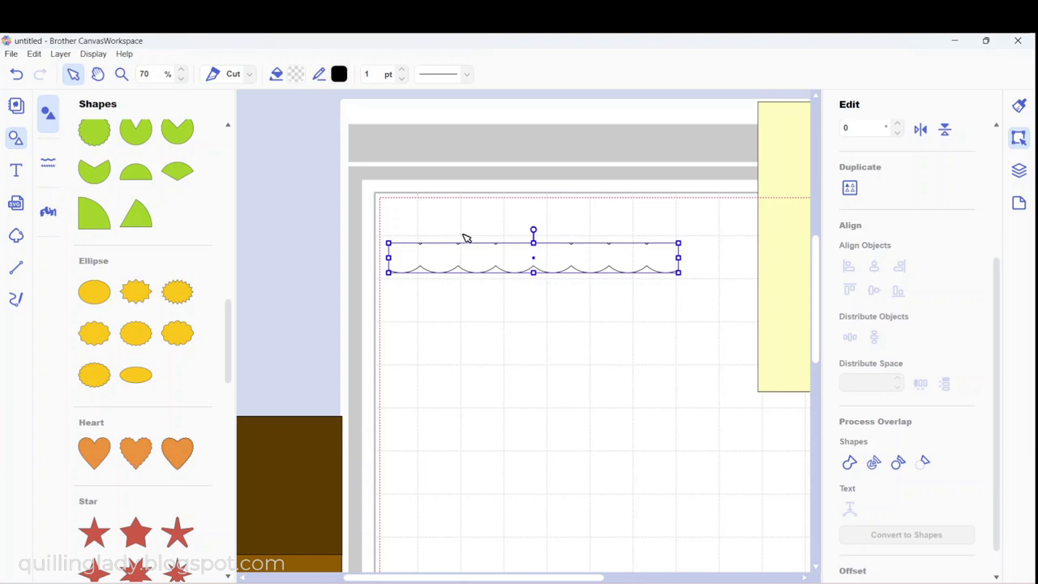
# - Add a thin rectangle over the notched top edge of the scalloped strip and stretch it to about the strip's width
pyautogui.moveTo(230, 340); pyautogui.dragTo(219, 189)
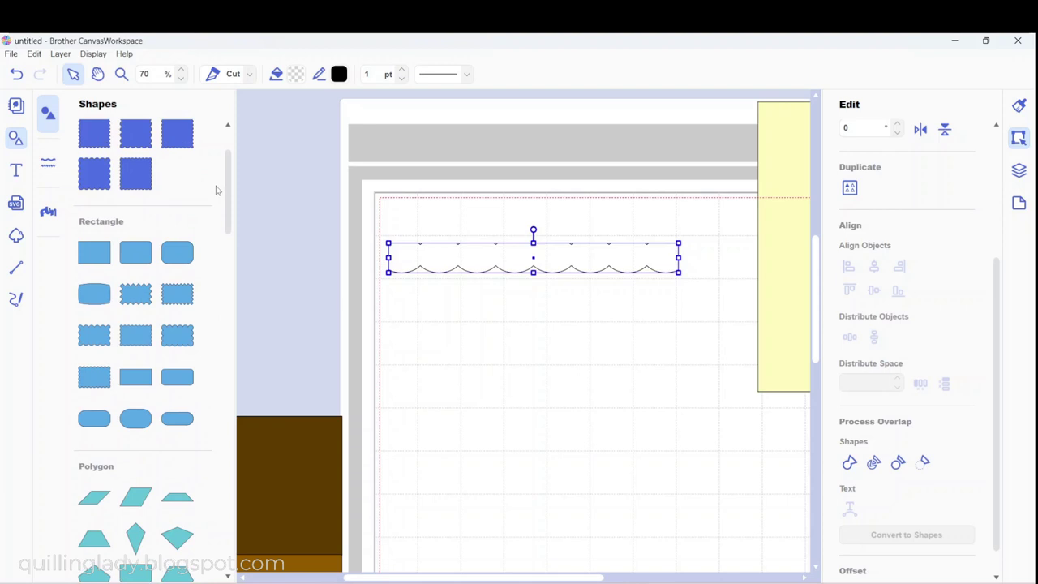
pyautogui.click(94, 253)
pyautogui.moveTo(464, 306); pyautogui.dragTo(462, 252)
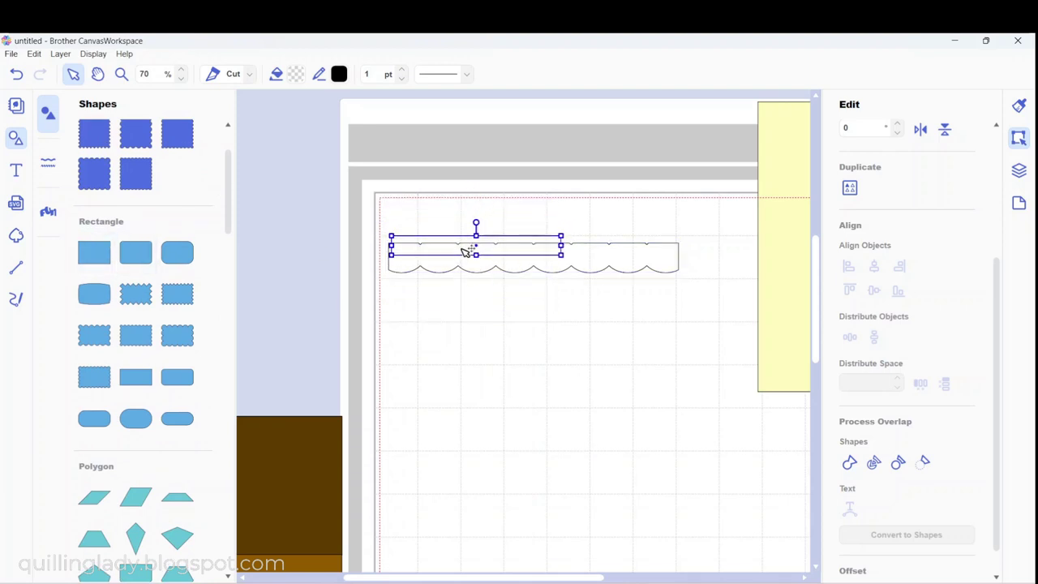
pyautogui.moveTo(560, 248); pyautogui.dragTo(677, 263)
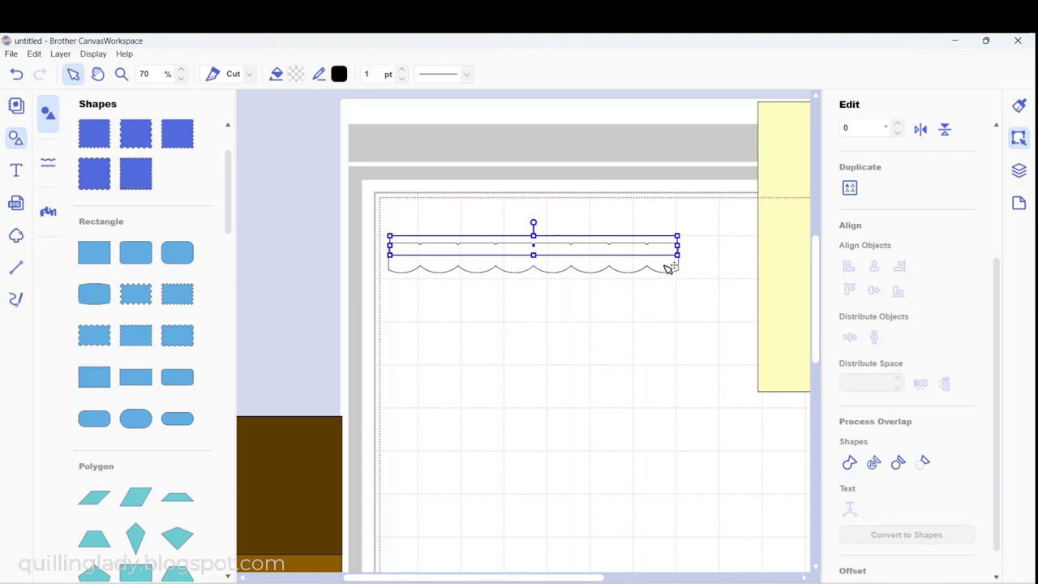
# - Fine-tune the rectangle's width and position so its ends line up with the sides of the scalloped strip
pyautogui.click(182, 71)
pyautogui.click(183, 70)
pyautogui.click(183, 71)
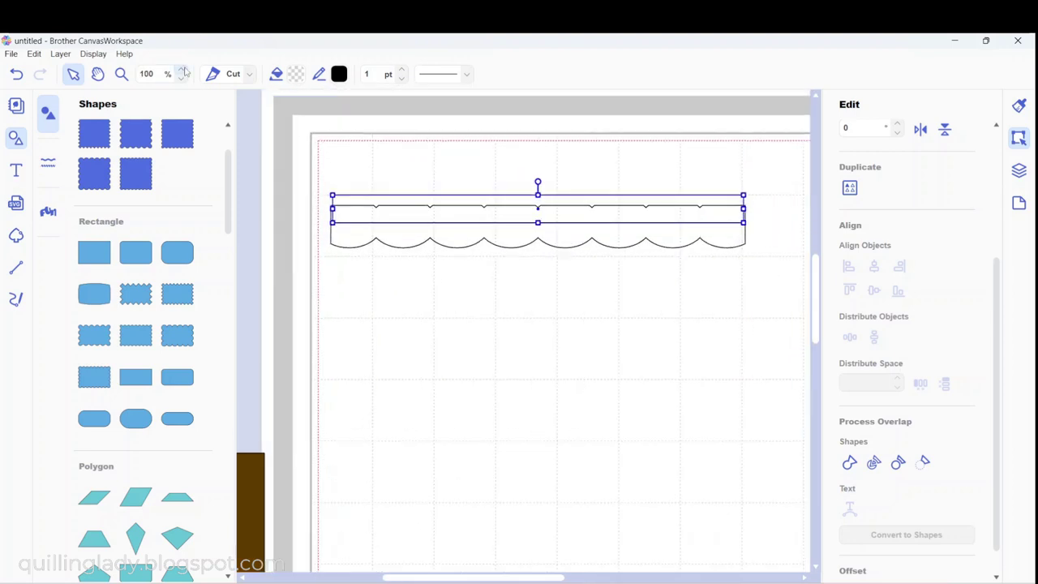
pyautogui.click(400, 211)
pyautogui.click(536, 203)
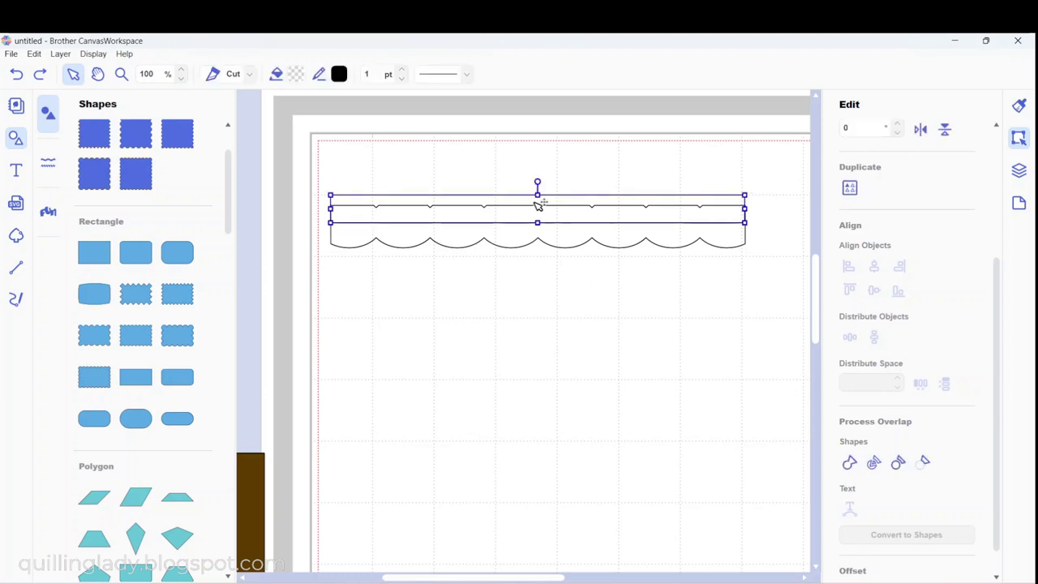
pyautogui.moveTo(537, 204); pyautogui.dragTo(538, 204)
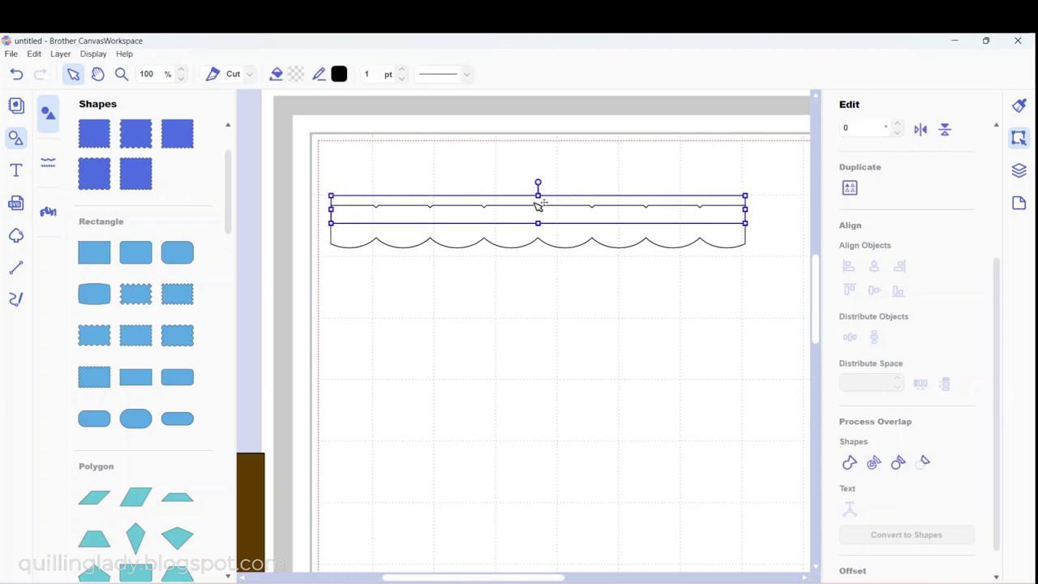
pyautogui.click(545, 262)
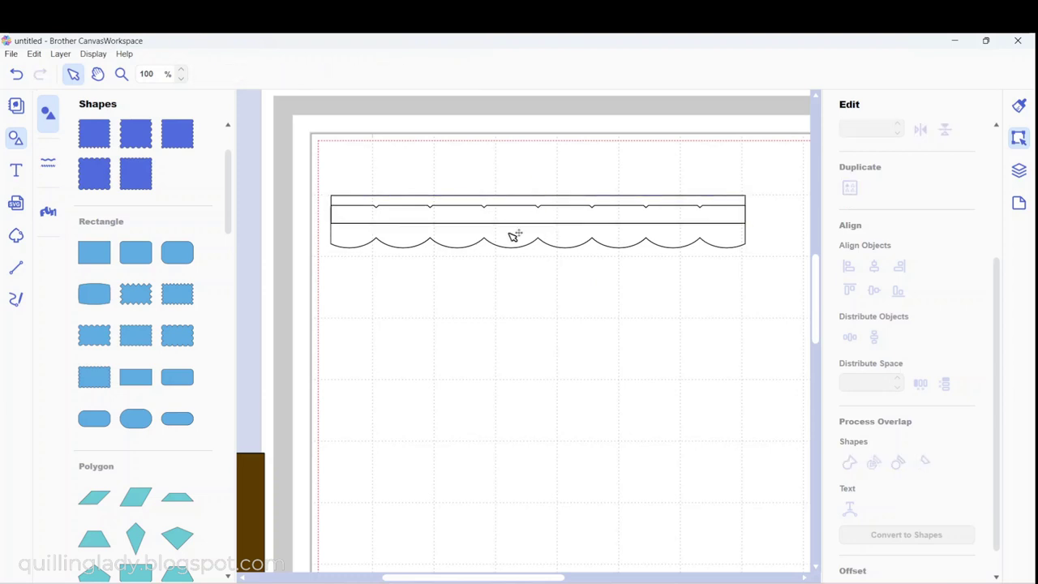
# - Merge the thin rectangle and the scalloped strip into one shape with a straight top edge
pyautogui.moveTo(363, 185); pyautogui.dragTo(622, 296)
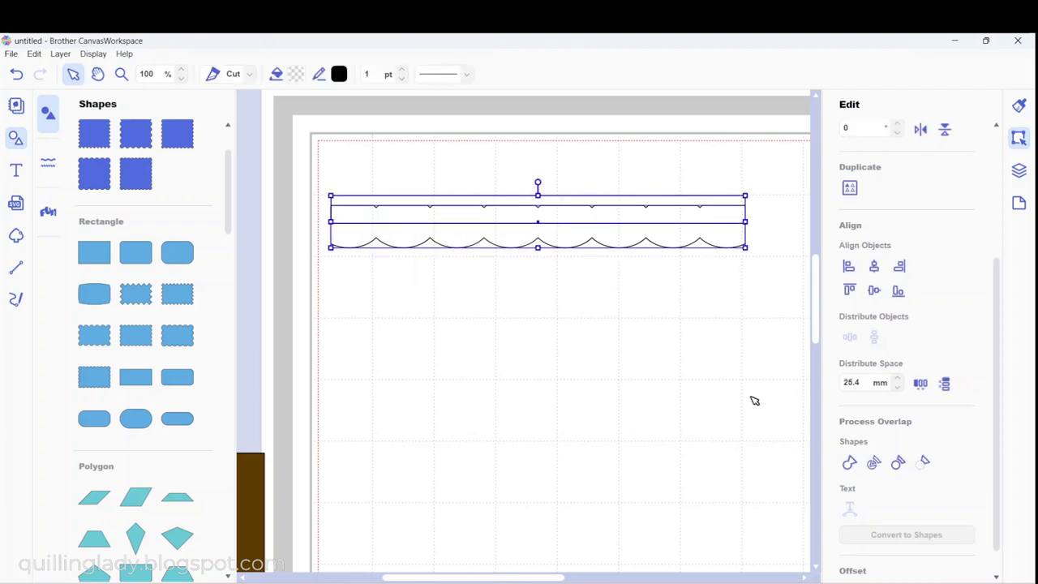
pyautogui.click(849, 463)
pyautogui.click(581, 363)
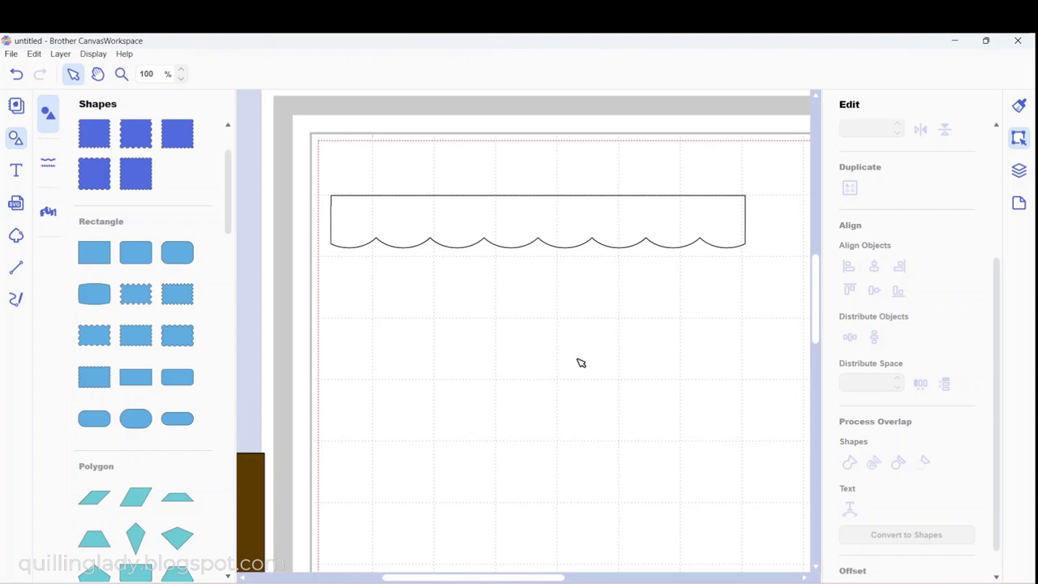
pyautogui.press('XF86AudioMute')
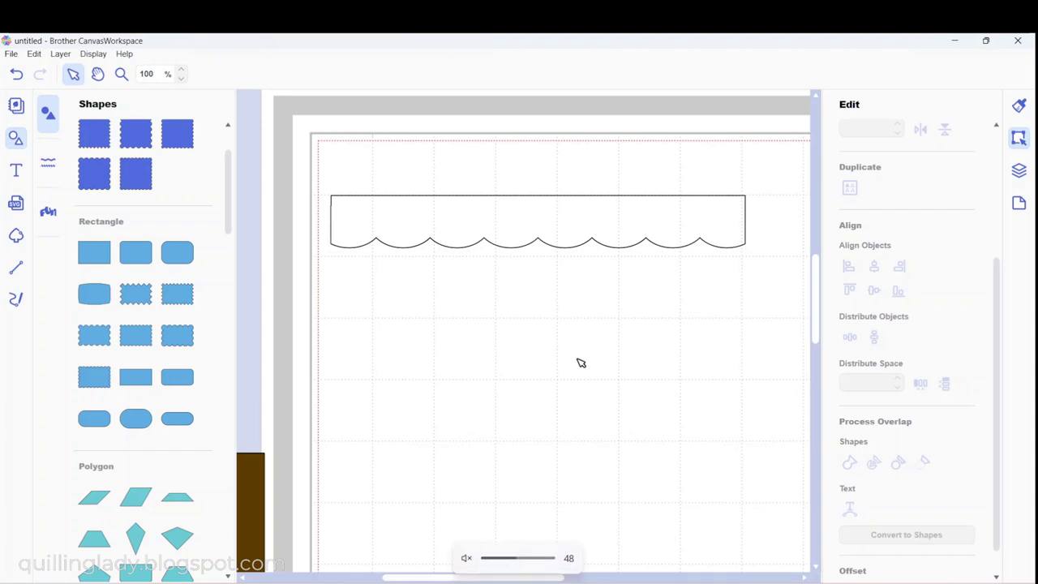
# - Fill the scalloped strip with pink #F06B79 and place it along the top edge of the dark brown square
pyautogui.click(180, 78)
pyautogui.click(180, 78)
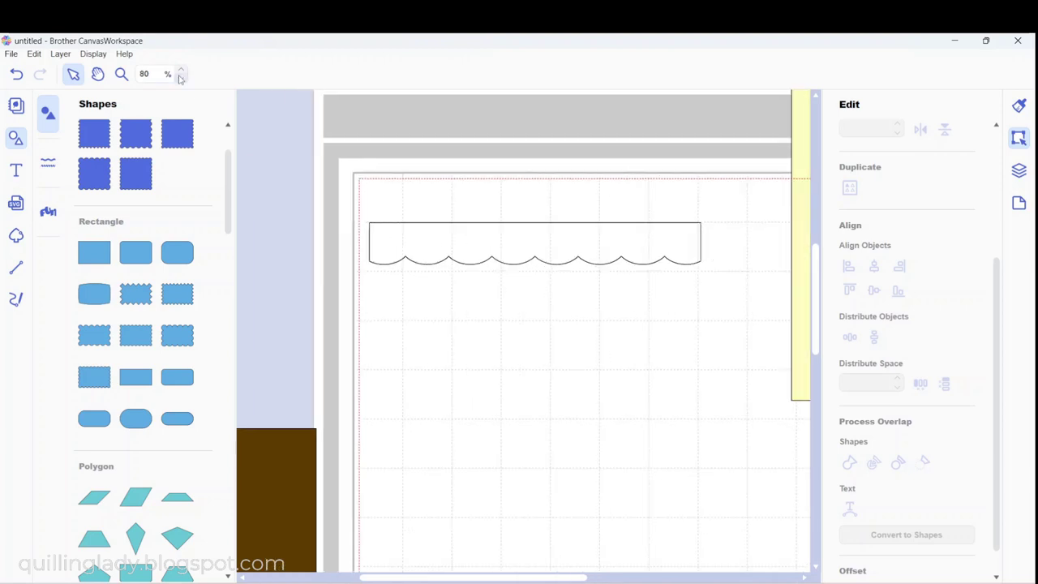
pyautogui.click(180, 77)
pyautogui.click(180, 78)
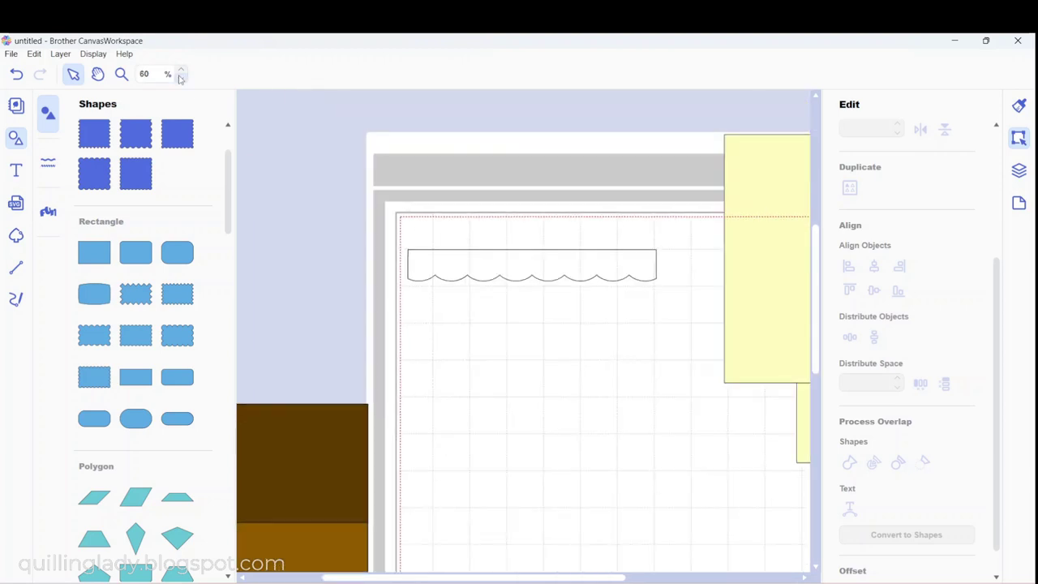
pyautogui.click(569, 265)
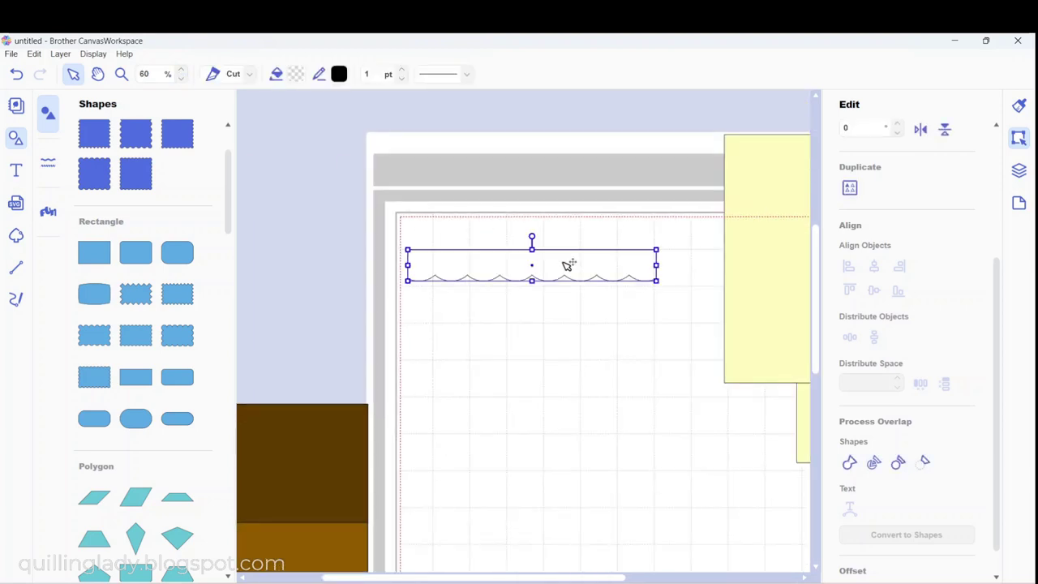
pyautogui.click(296, 74)
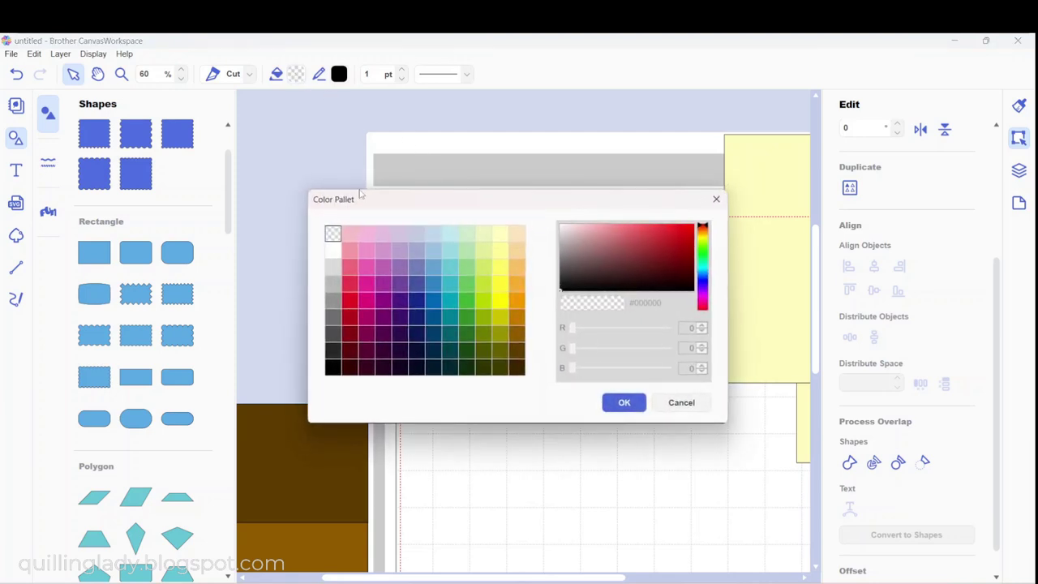
pyautogui.click(349, 267)
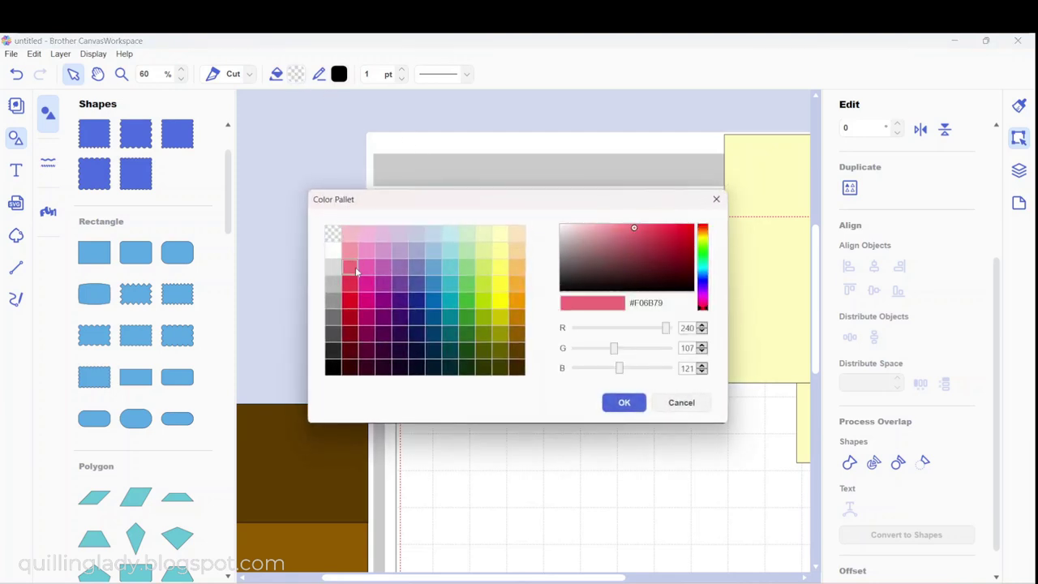
pyautogui.click(622, 401)
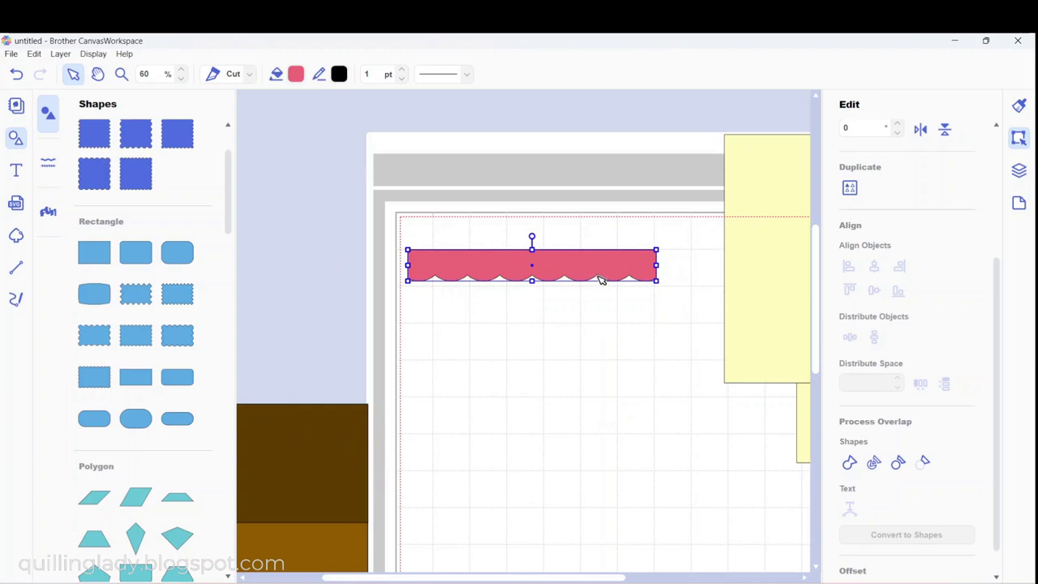
pyautogui.moveTo(600, 278); pyautogui.dragTo(314, 432)
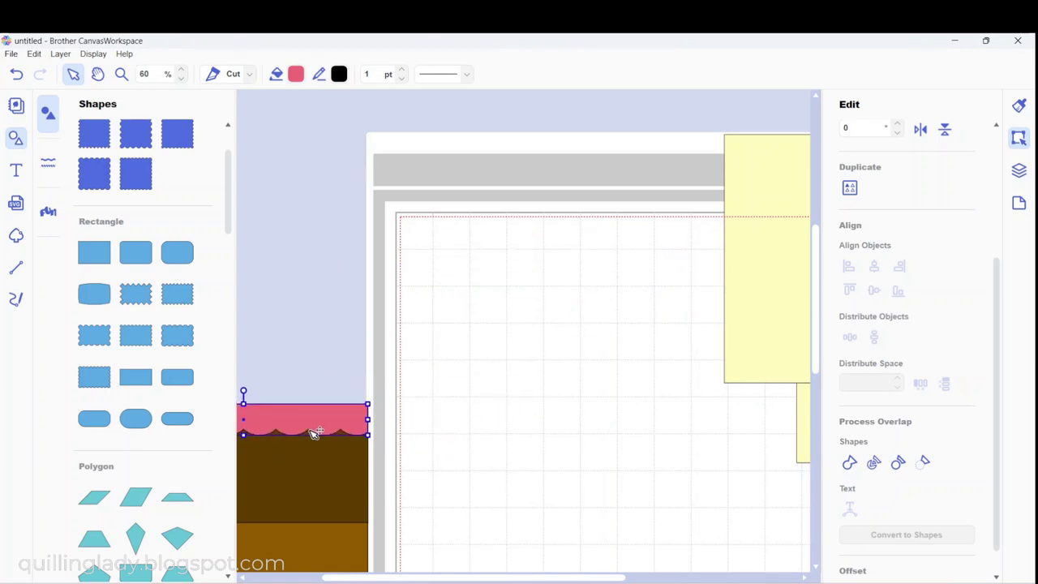
# - Move the yellow square onto the mat and add a plain rectangle over it, reshaped into a tall narrow panel
pyautogui.moveTo(760, 335); pyautogui.dragTo(440, 420)
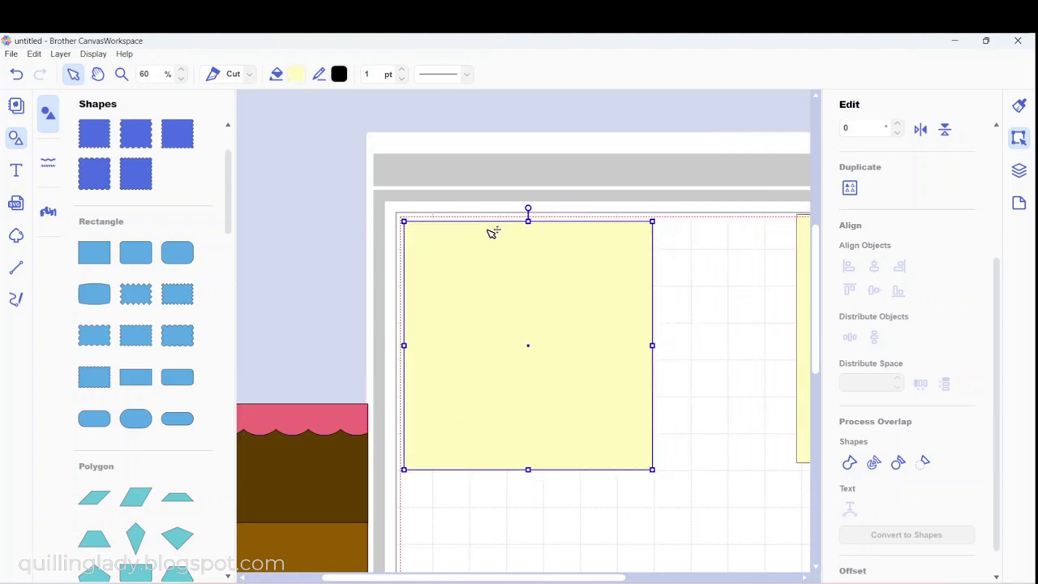
pyautogui.click(100, 256)
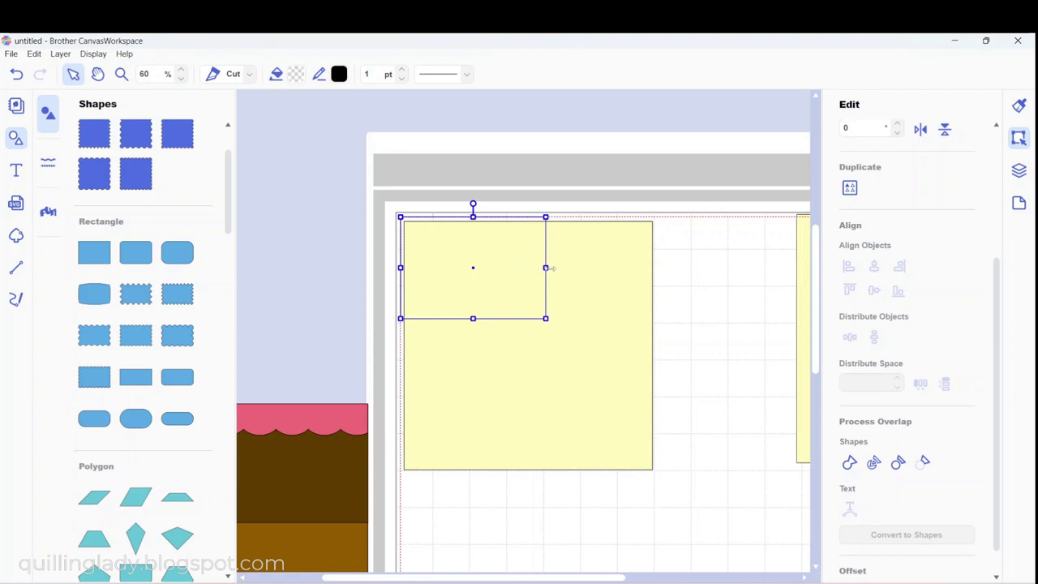
pyautogui.moveTo(549, 267); pyautogui.dragTo(424, 348)
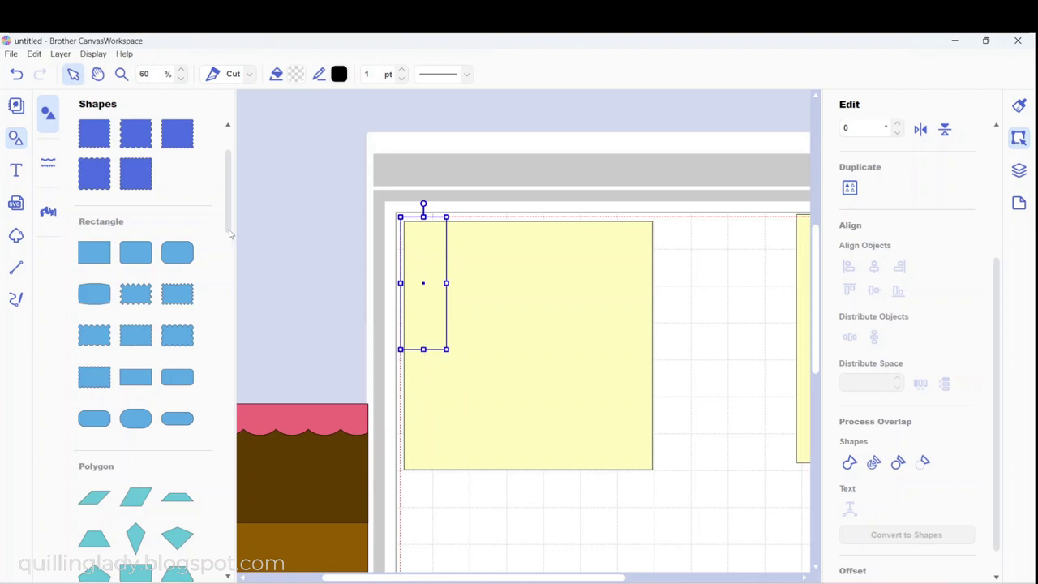
# - Add a wavy-edged rectangle over the narrow panel, stretch it to nearly the panel's height, and move the yellow square aside
pyautogui.moveTo(229, 234)
pyautogui.mouseDown()
pyautogui.moveTo(231, 367)
pyautogui.moveTo(226, 233)
pyautogui.mouseUp()
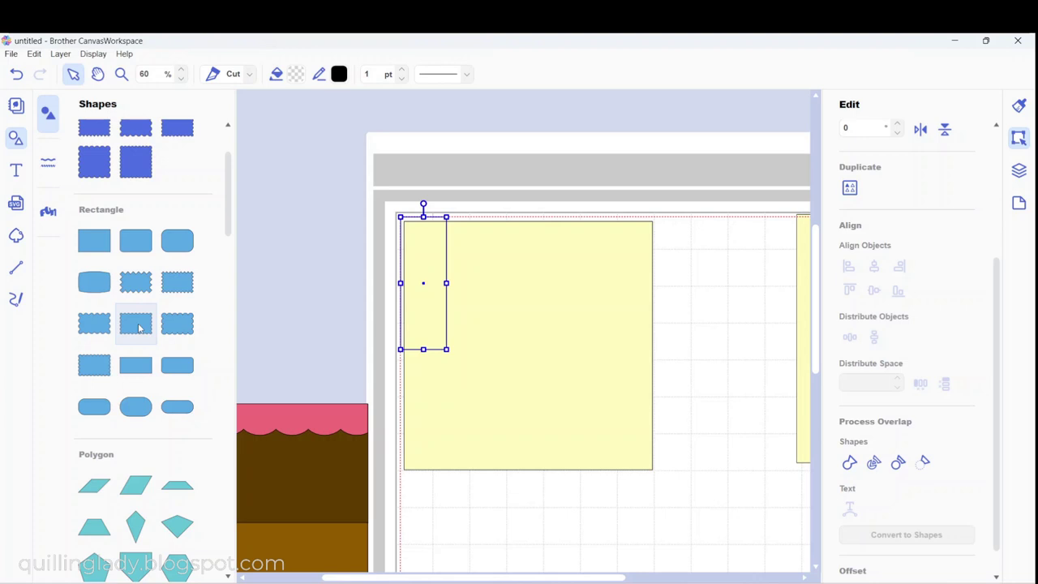
pyautogui.click(141, 327)
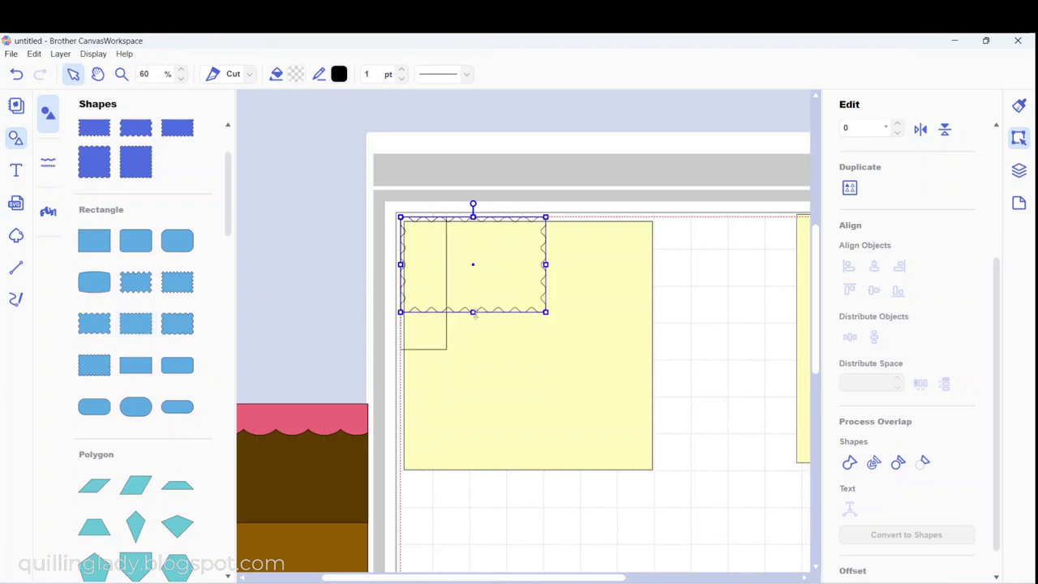
pyautogui.moveTo(473, 317); pyautogui.dragTo(474, 345)
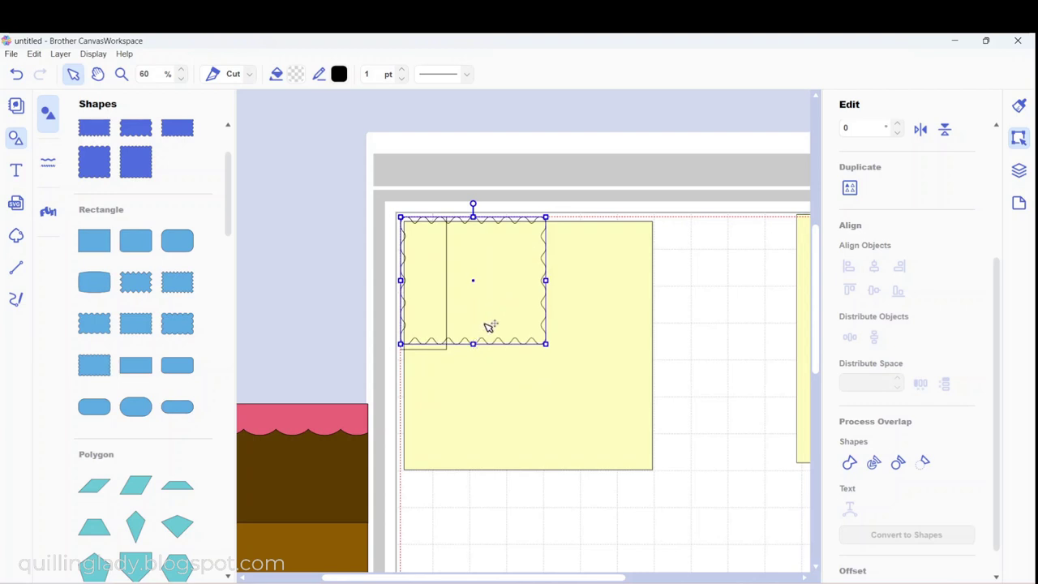
pyautogui.moveTo(489, 326); pyautogui.dragTo(466, 322)
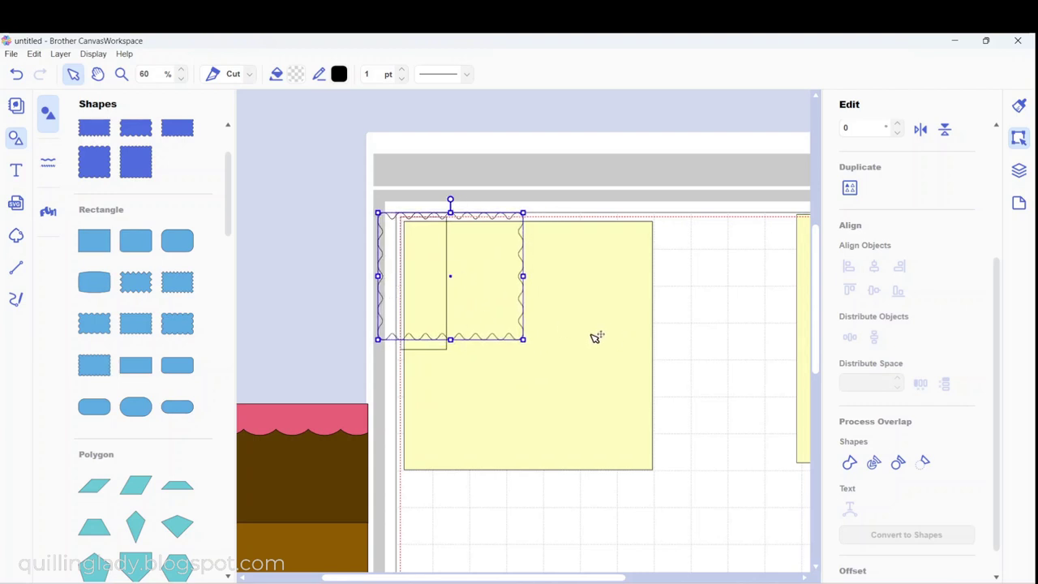
pyautogui.moveTo(597, 338)
pyautogui.mouseDown()
pyautogui.moveTo(760, 331)
pyautogui.moveTo(782, 318)
pyautogui.mouseUp()
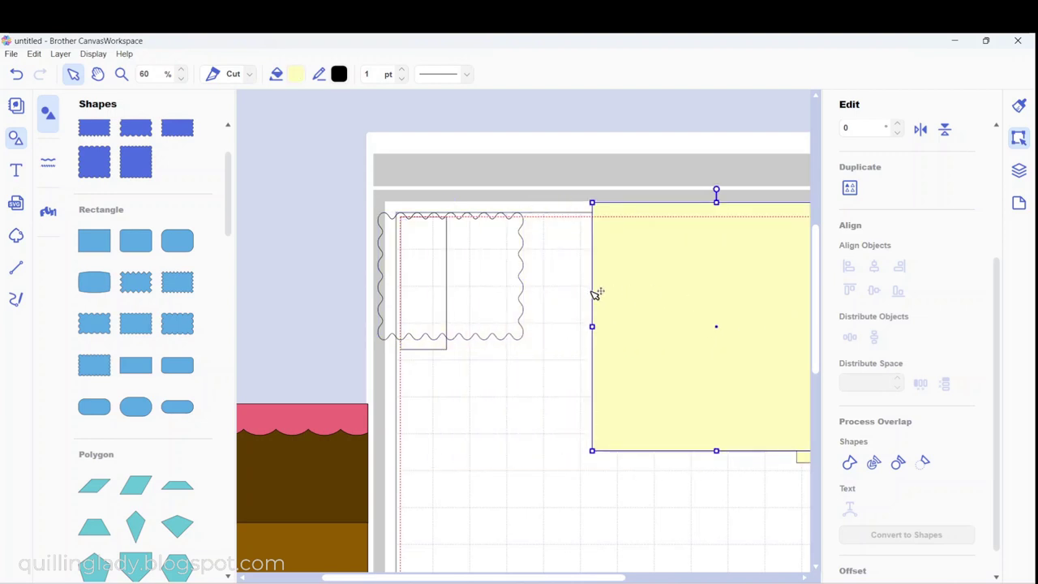
# - Nudge the wavy-edged rectangle so its lower edge crosses the narrow panel, and divide the two shapes where they overlap
pyautogui.click(491, 284)
pyautogui.press('Up')
pyautogui.press('Up')
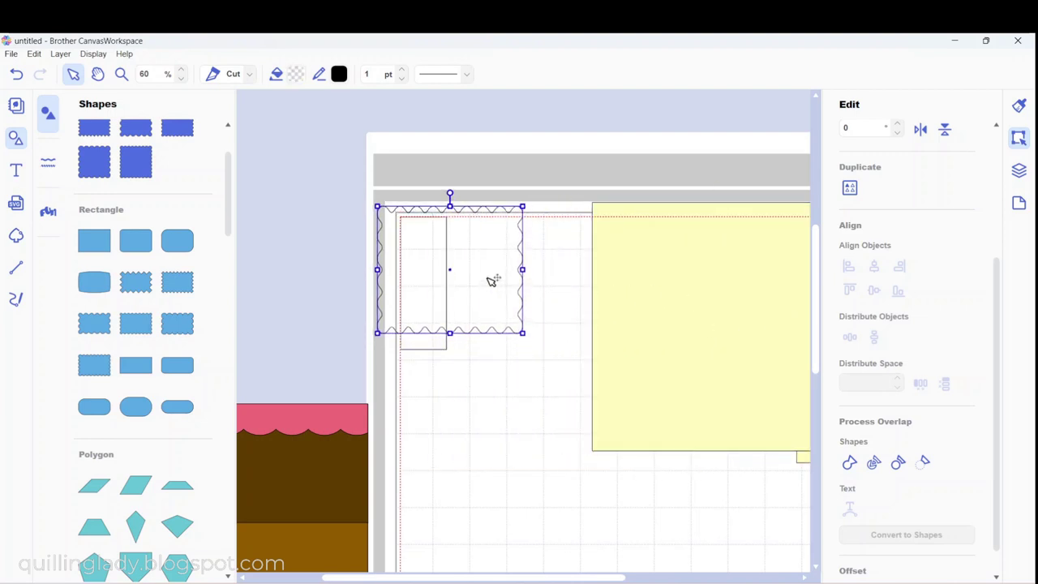
pyautogui.press('Left')
pyautogui.press('Up')
pyautogui.press('Up')
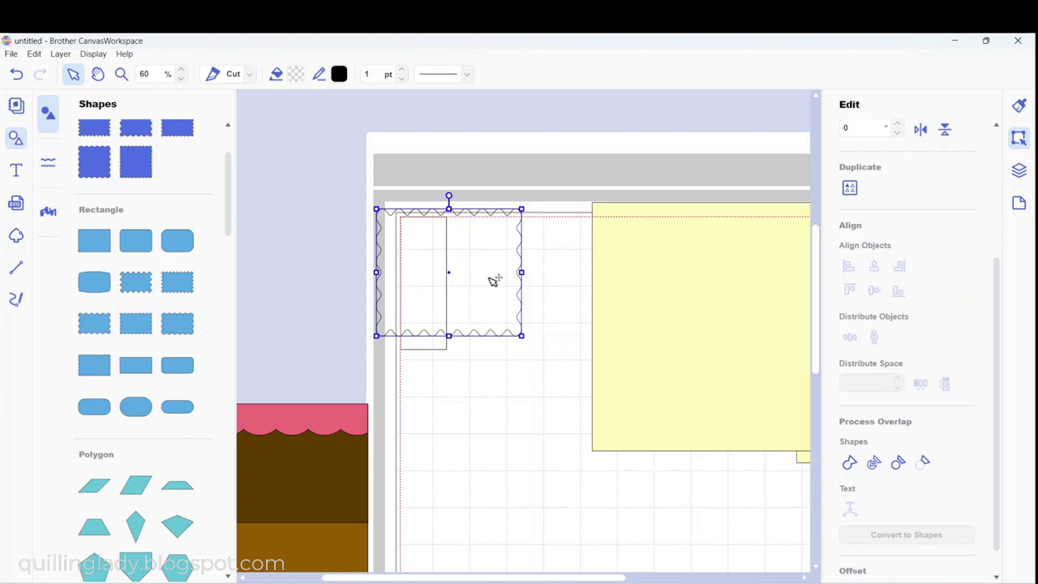
pyautogui.keyDown('shift'); pyautogui.click(438, 348); pyautogui.keyUp('shift')
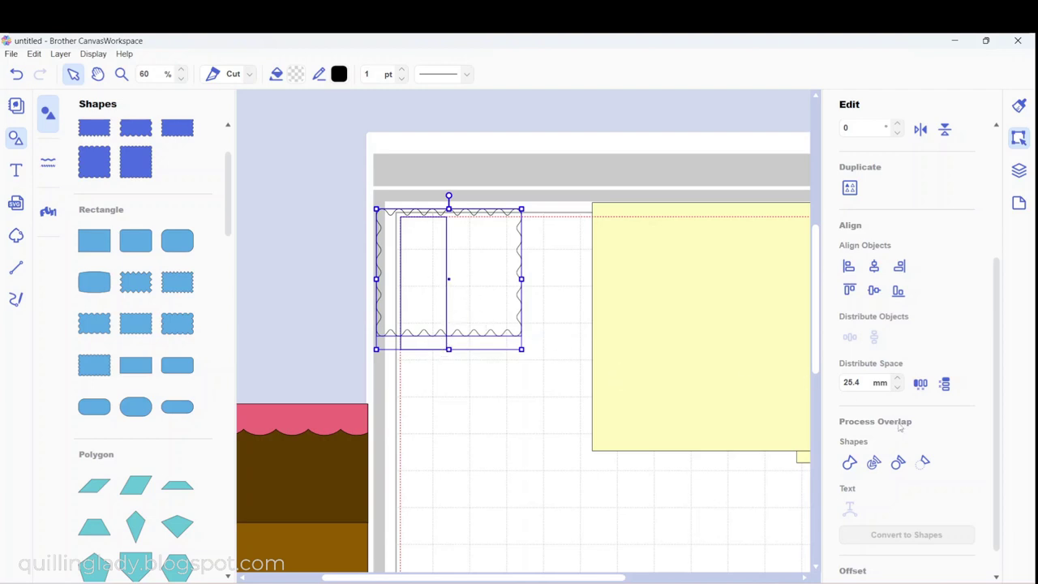
pyautogui.click(874, 463)
pyautogui.click(520, 448)
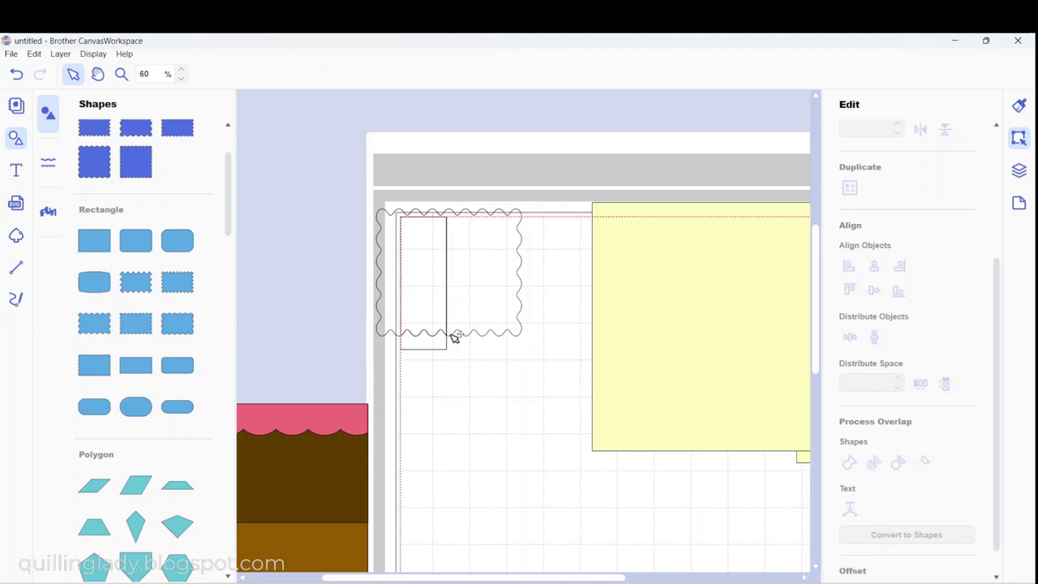
# - Pull the wavy-bottomed panel out onto the yellow square and delete the leftover rectangle pieces
pyautogui.moveTo(440, 303); pyautogui.dragTo(635, 290)
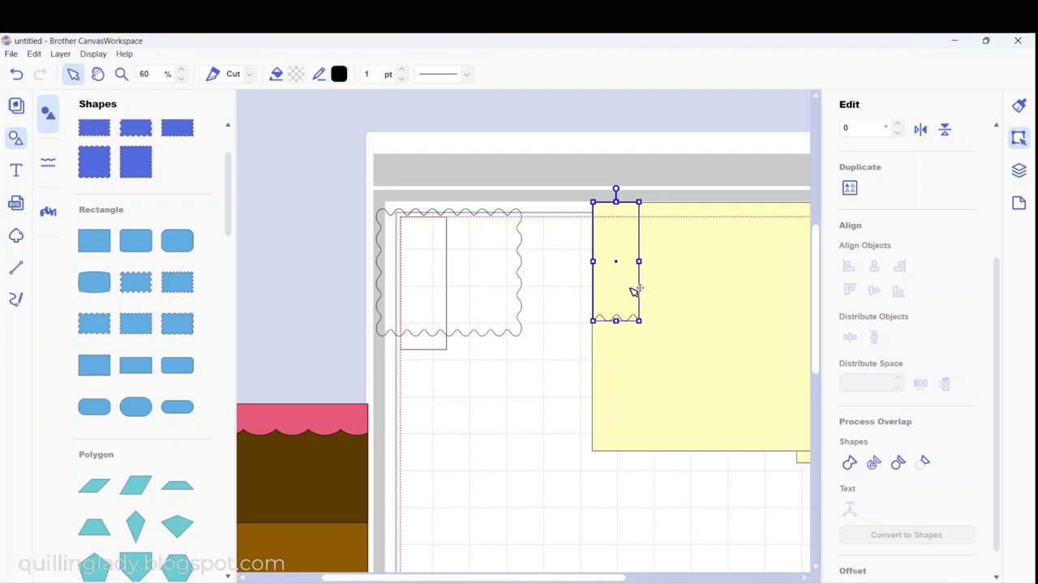
pyautogui.click(498, 378)
pyautogui.moveTo(498, 378); pyautogui.dragTo(402, 281)
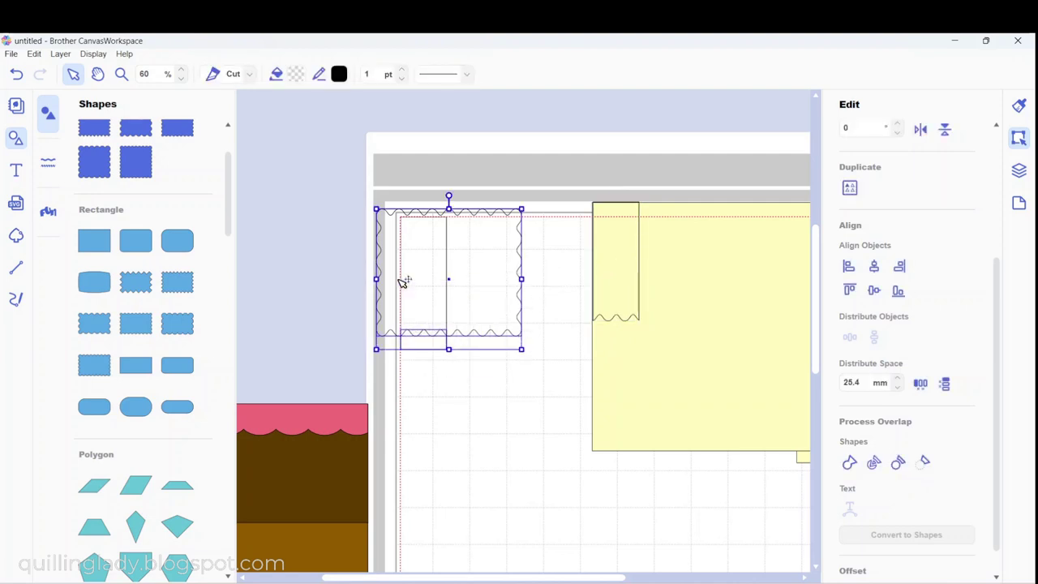
pyautogui.press('Delete')
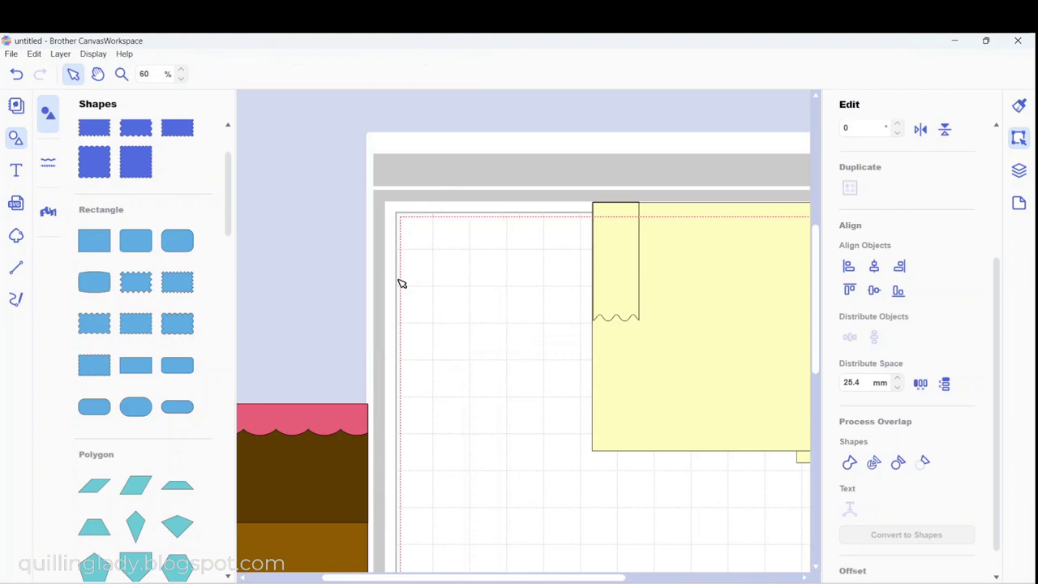
# - Fill the wavy-bottomed panel with magenta
pyautogui.click(630, 296)
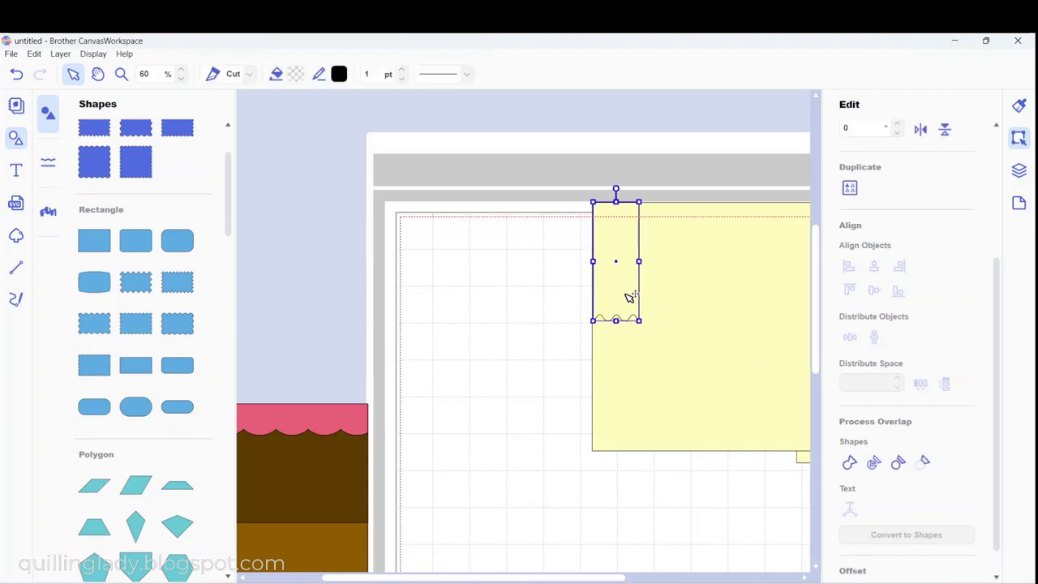
pyautogui.click(299, 73)
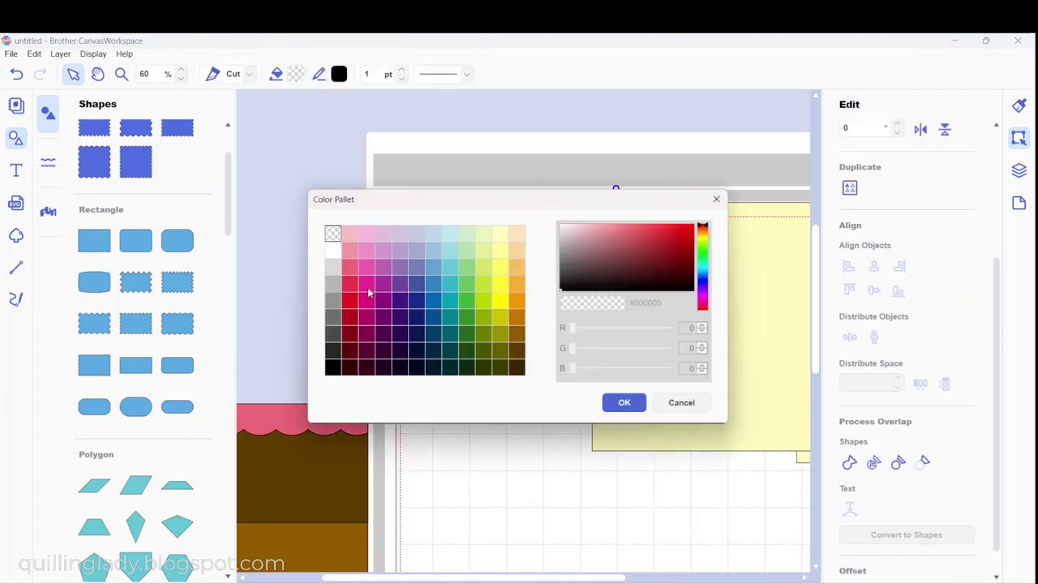
pyautogui.click(368, 293)
pyautogui.click(621, 401)
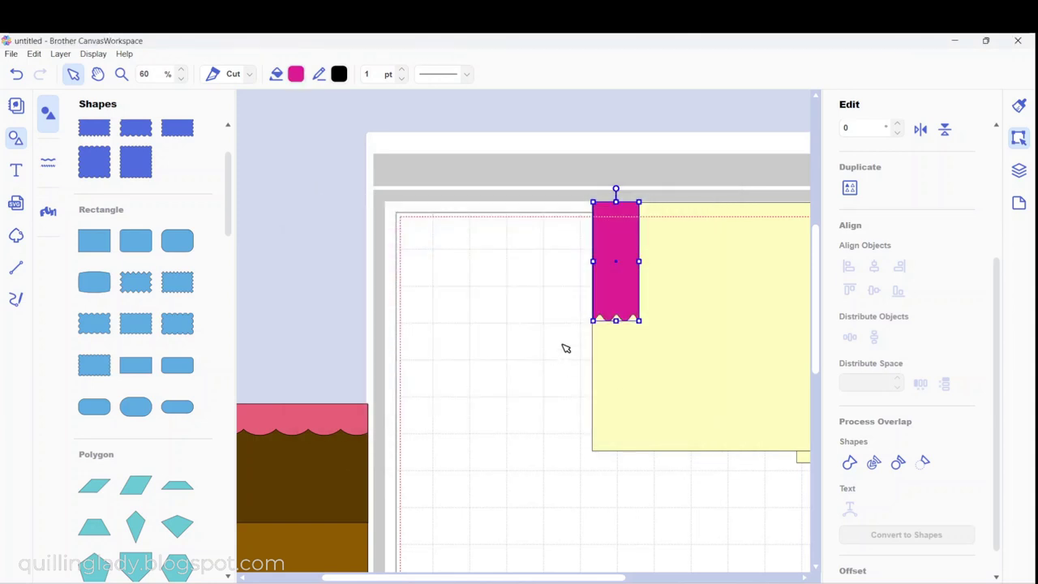
# - Duplicate the magenta panel beside the original and move both panels over the upper right part of the brown design
pyautogui.hotkey('ctrl', 'z')
pyautogui.rightClick(626, 266)
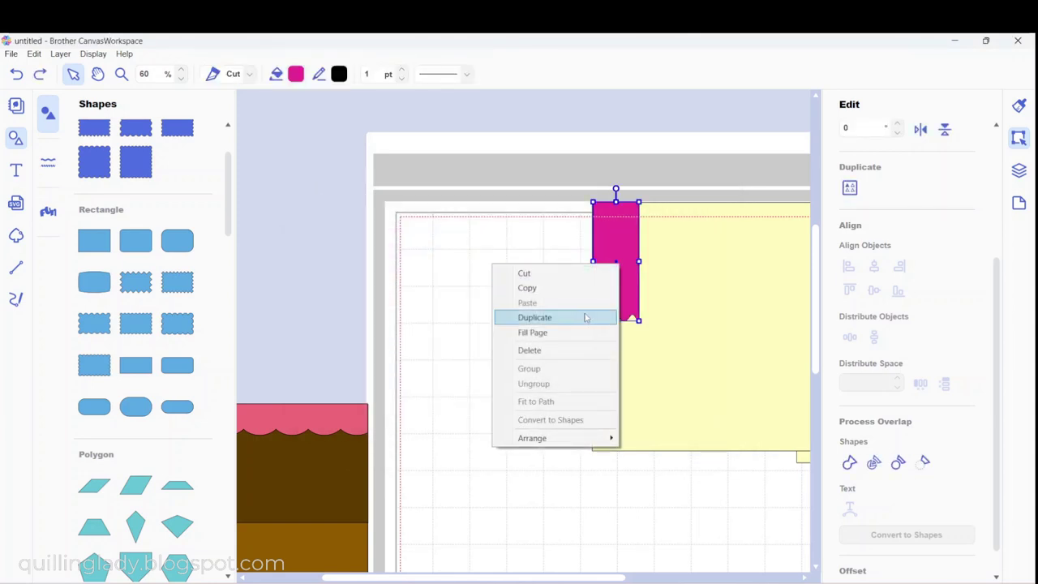
pyautogui.click(587, 317)
pyautogui.moveTo(625, 309); pyautogui.dragTo(676, 298)
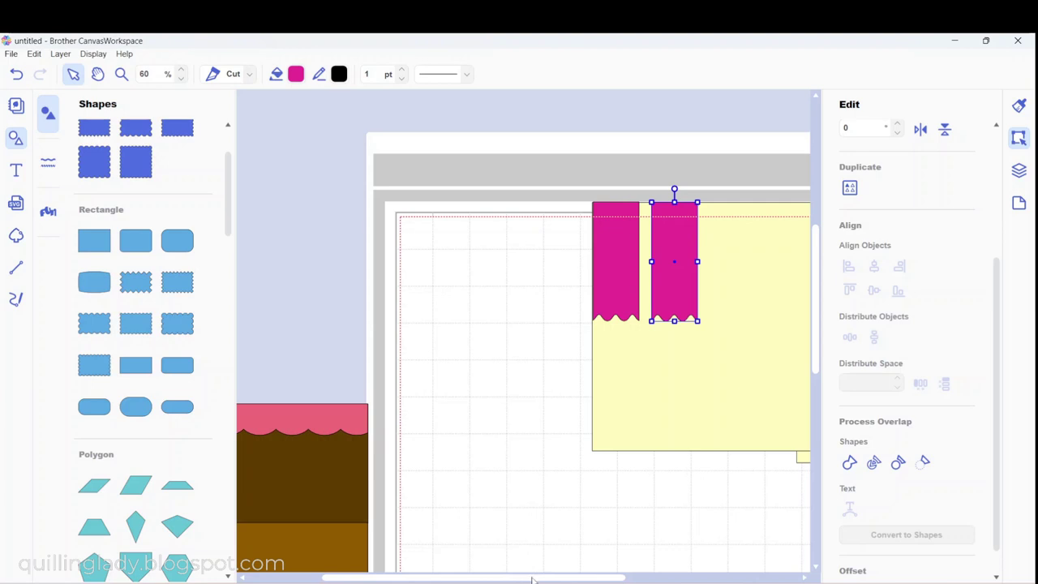
pyautogui.moveTo(532, 579); pyautogui.dragTo(473, 579)
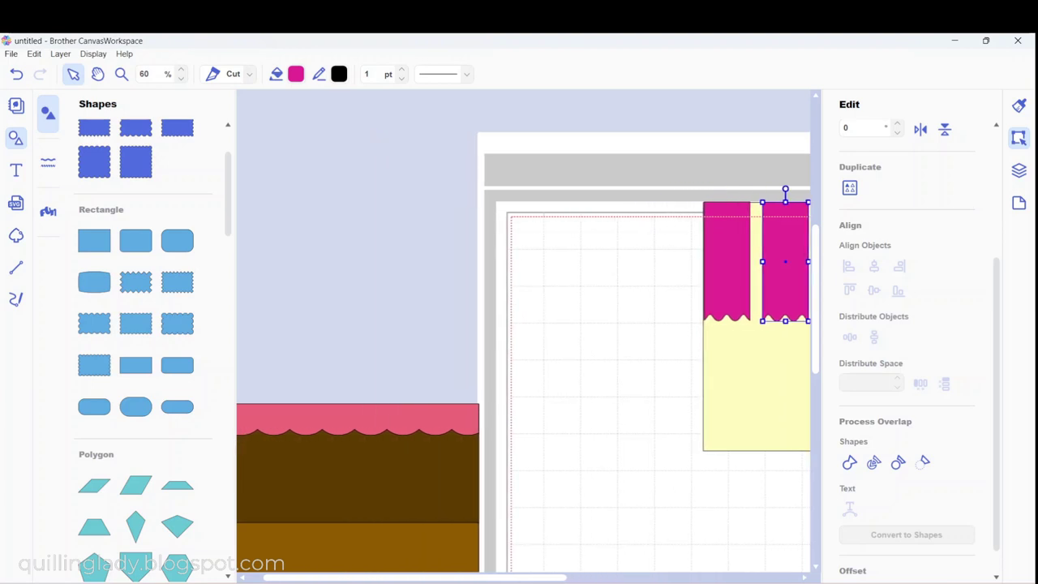
pyautogui.keyDown('shift'); pyautogui.click(711, 289); pyautogui.keyUp('shift')
pyautogui.moveTo(711, 290); pyautogui.dragTo(395, 486)
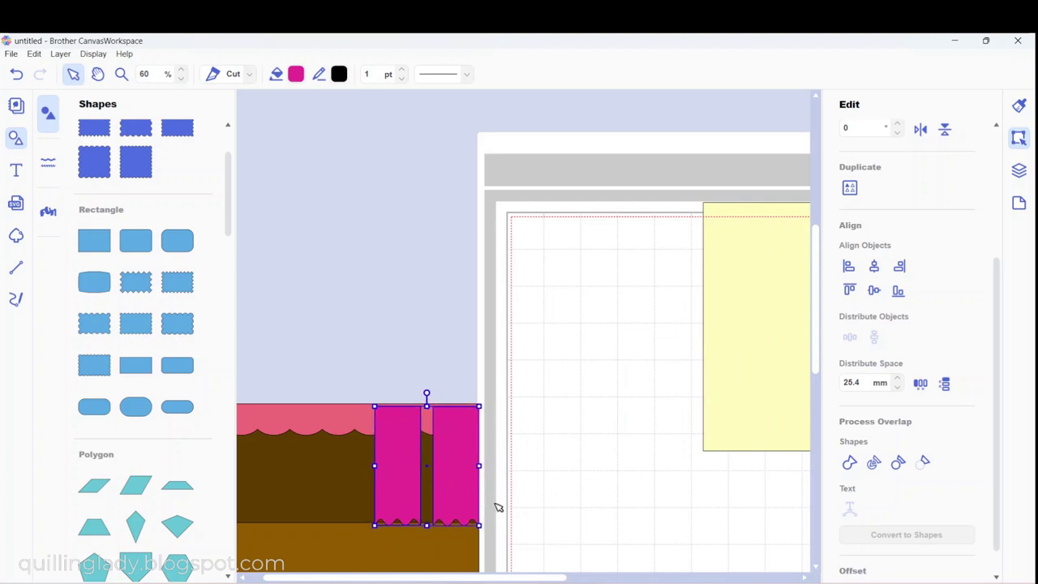
# - Move one magenta panel to the left edge of the brown design and align the other panel's top with the right corner
pyautogui.click(517, 516)
pyautogui.moveTo(816, 354); pyautogui.dragTo(811, 422)
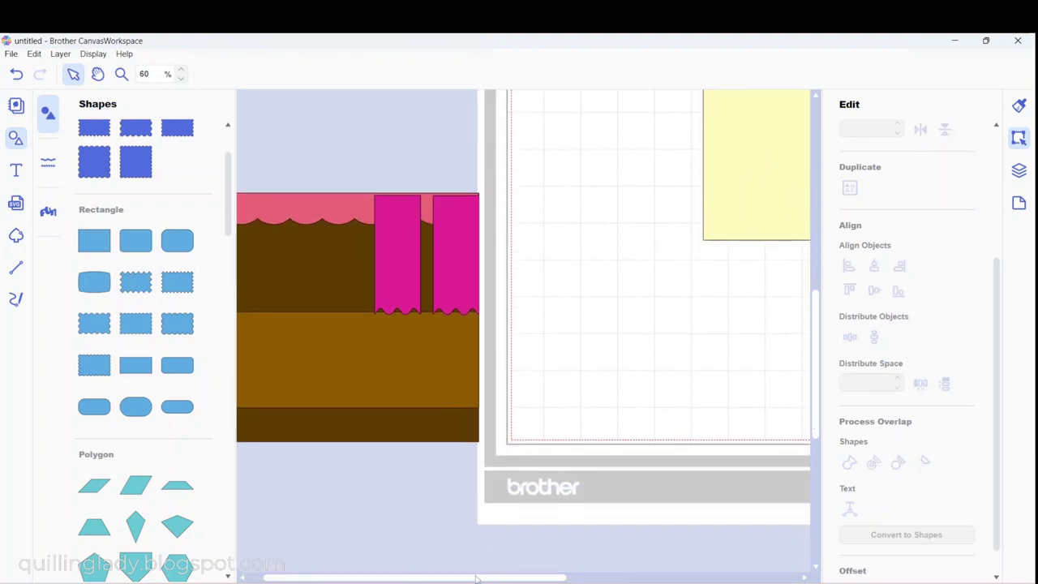
pyautogui.moveTo(446, 581); pyautogui.dragTo(431, 581)
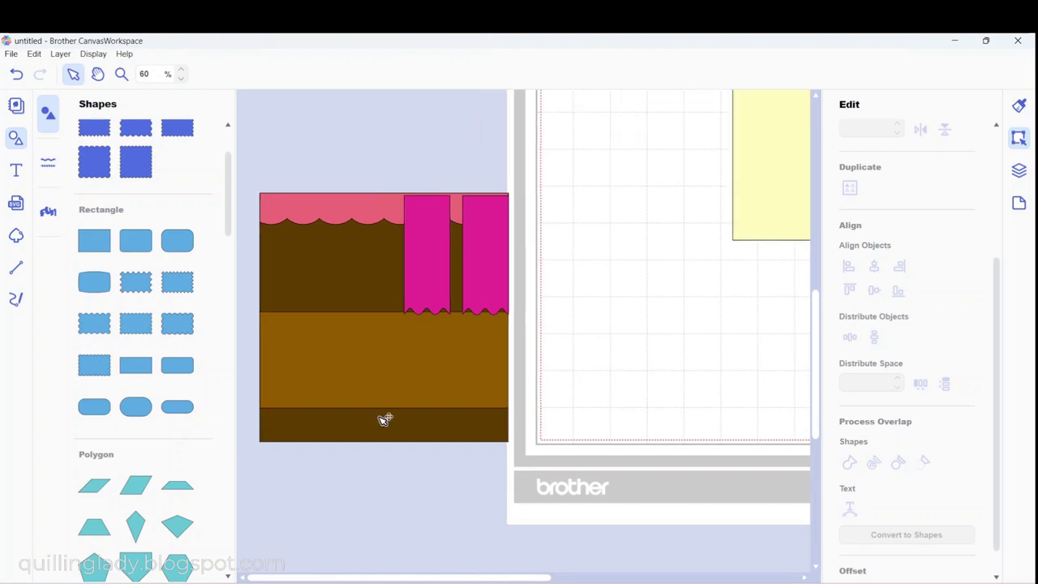
pyautogui.click(429, 287)
pyautogui.moveTo(429, 288); pyautogui.dragTo(288, 284)
pyautogui.click(477, 260)
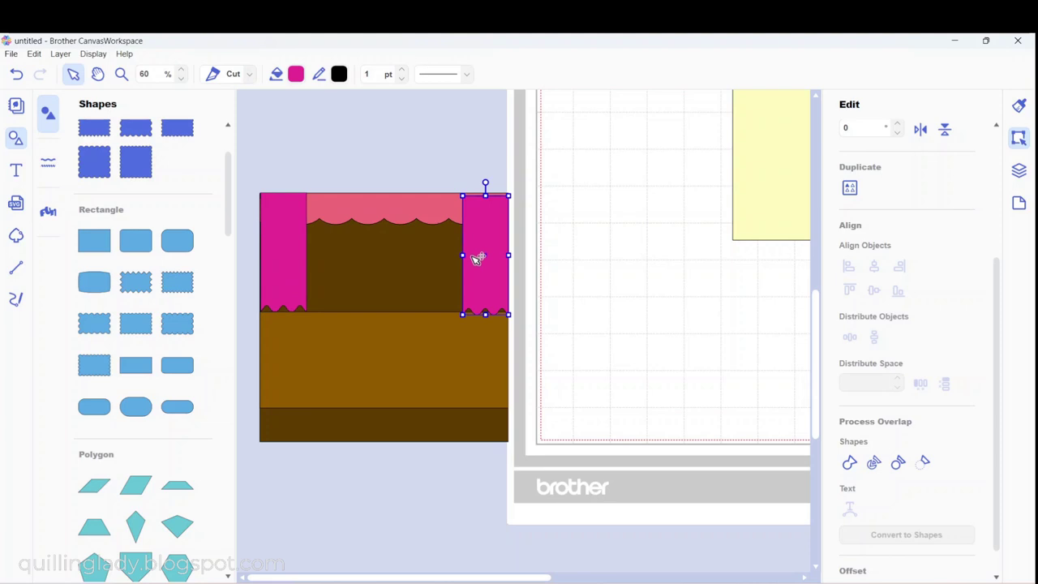
pyautogui.moveTo(476, 259); pyautogui.dragTo(476, 256)
# - Stretch both magenta panels downward together so their wavy hems hang over the lighter brown band
pyautogui.keyDown('shift'); pyautogui.click(300, 283); pyautogui.keyUp('shift')
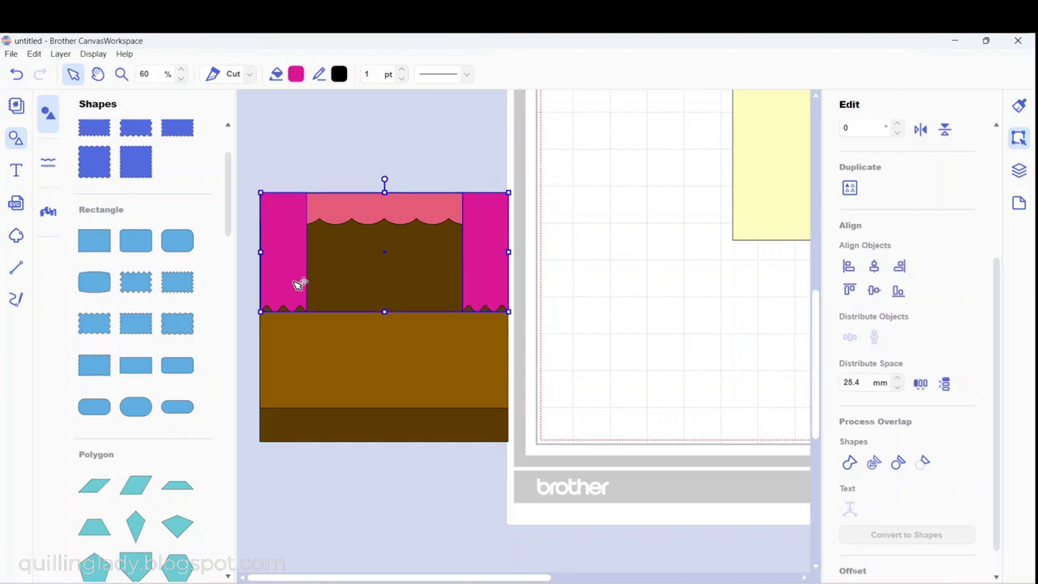
pyautogui.moveTo(385, 313); pyautogui.dragTo(385, 335)
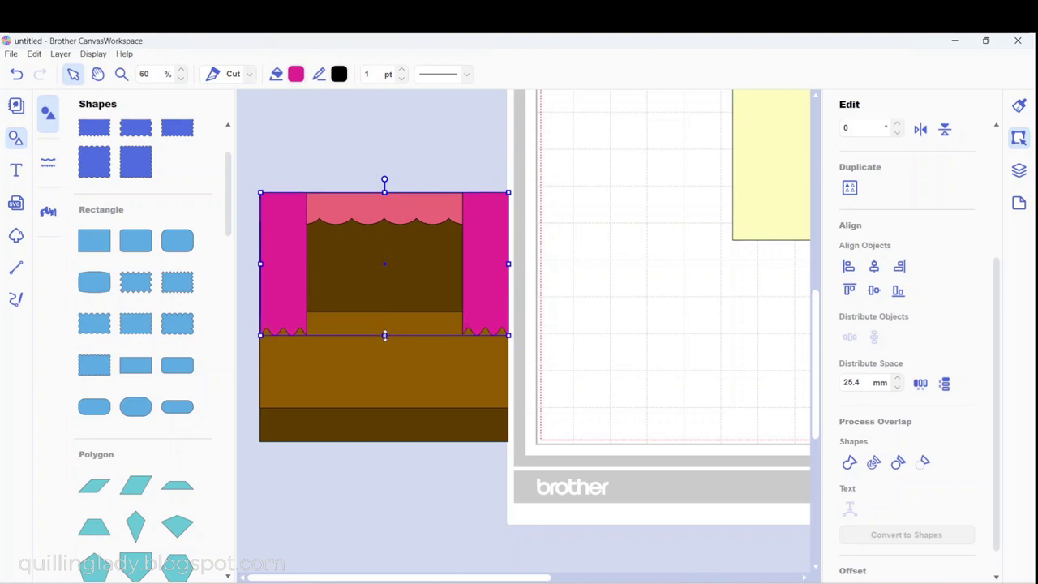
pyautogui.click(621, 311)
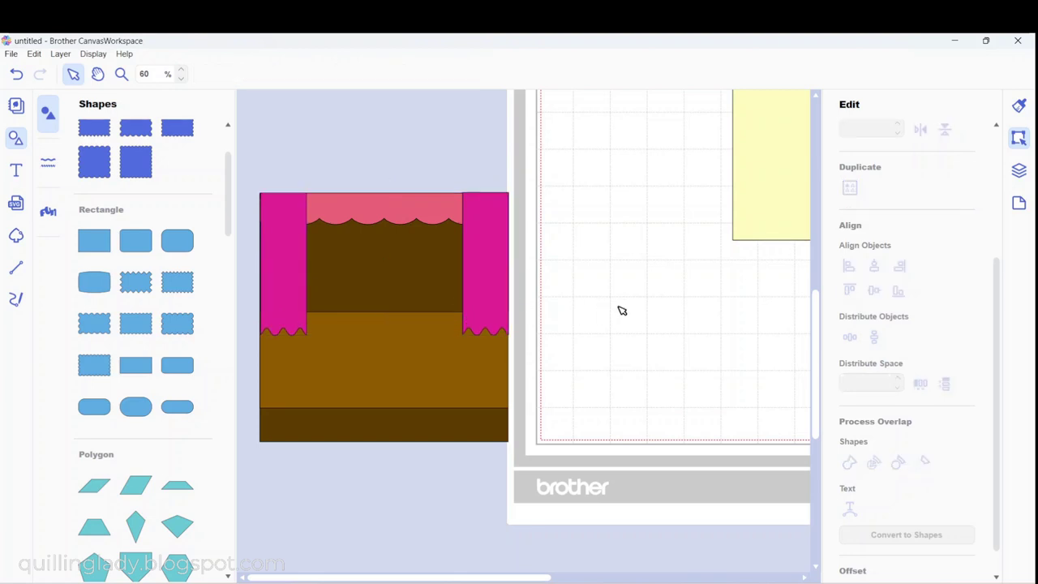
# - Move the yellow square to the upper left corner of the mat, duplicate it, and place the copy off to the right
pyautogui.moveTo(491, 579); pyautogui.dragTo(547, 579)
pyautogui.moveTo(817, 414); pyautogui.dragTo(818, 342)
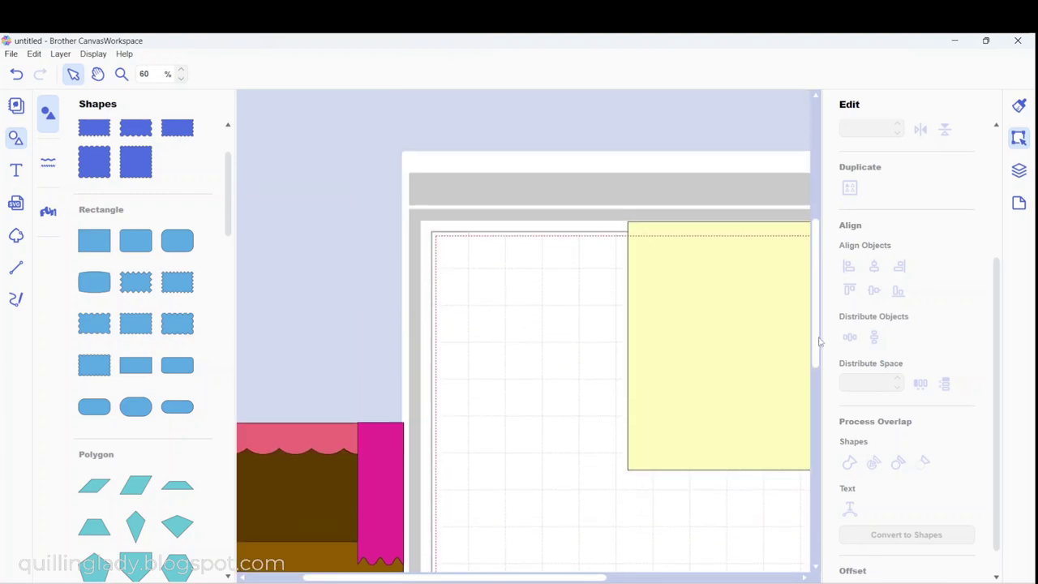
pyautogui.moveTo(706, 336); pyautogui.dragTo(533, 359)
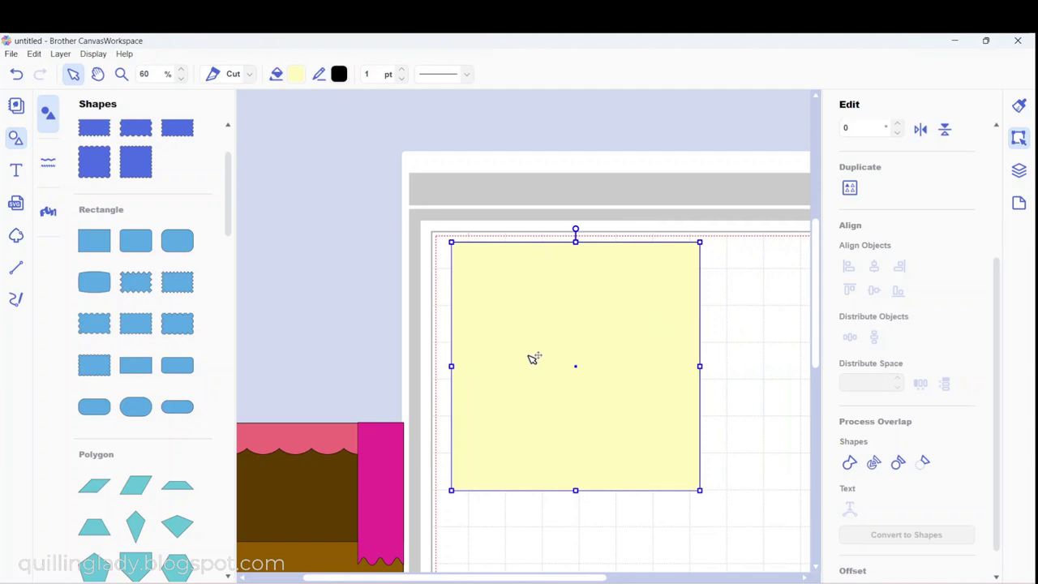
pyautogui.rightClick(534, 359)
pyautogui.click(501, 408)
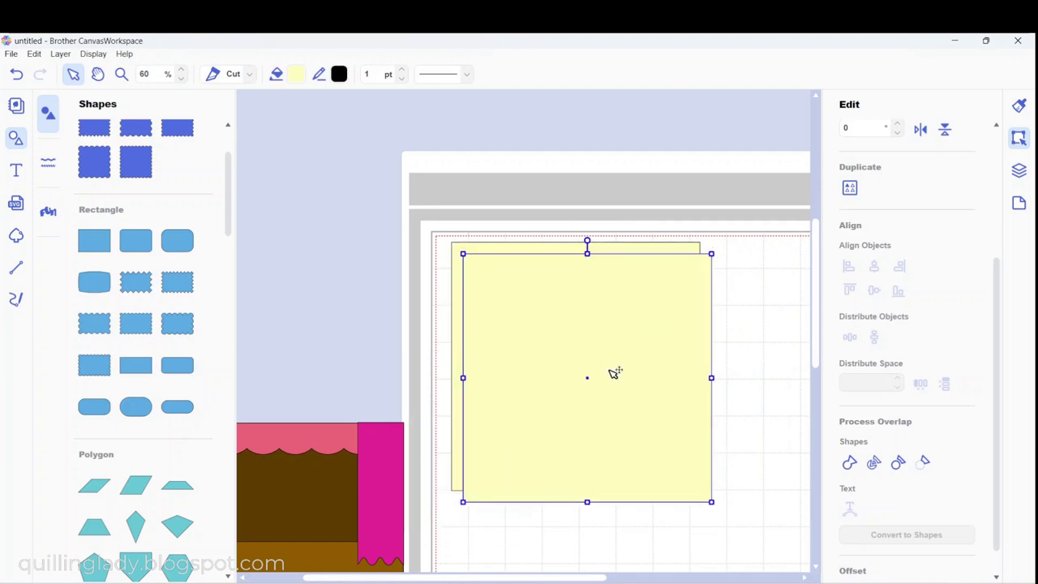
pyautogui.moveTo(614, 373); pyautogui.dragTo(884, 296)
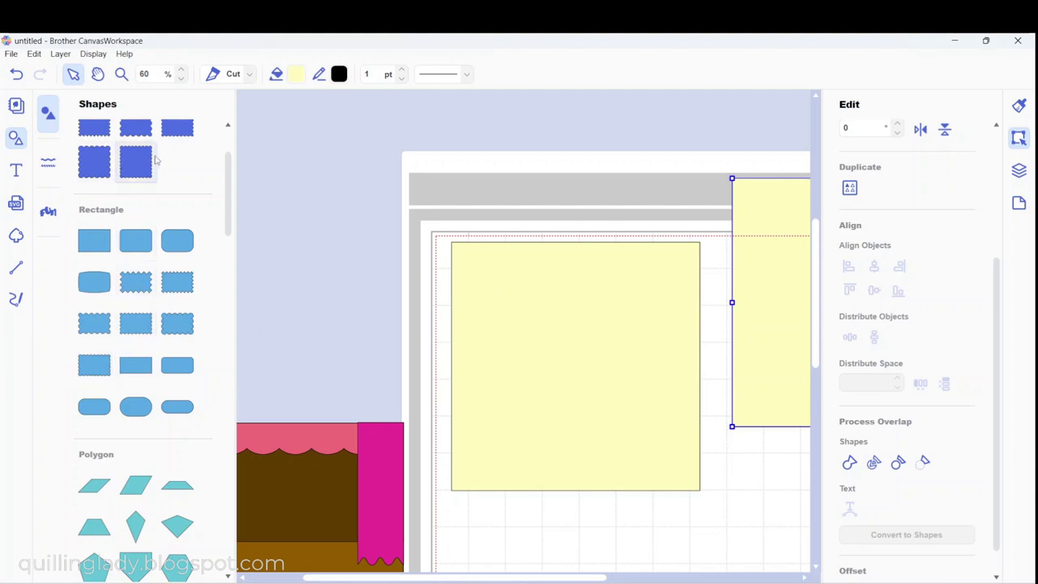
# - Add a plain ellipse, rotate it to 300 degrees, and lengthen it diagonally over the yellow square's upper left corner
pyautogui.moveTo(222, 190); pyautogui.dragTo(224, 359)
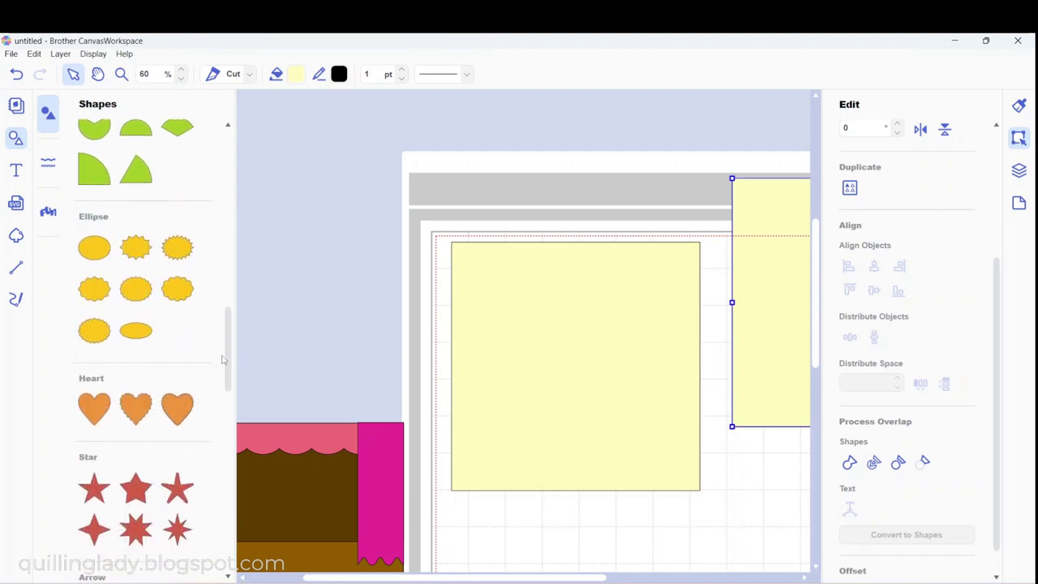
pyautogui.click(107, 257)
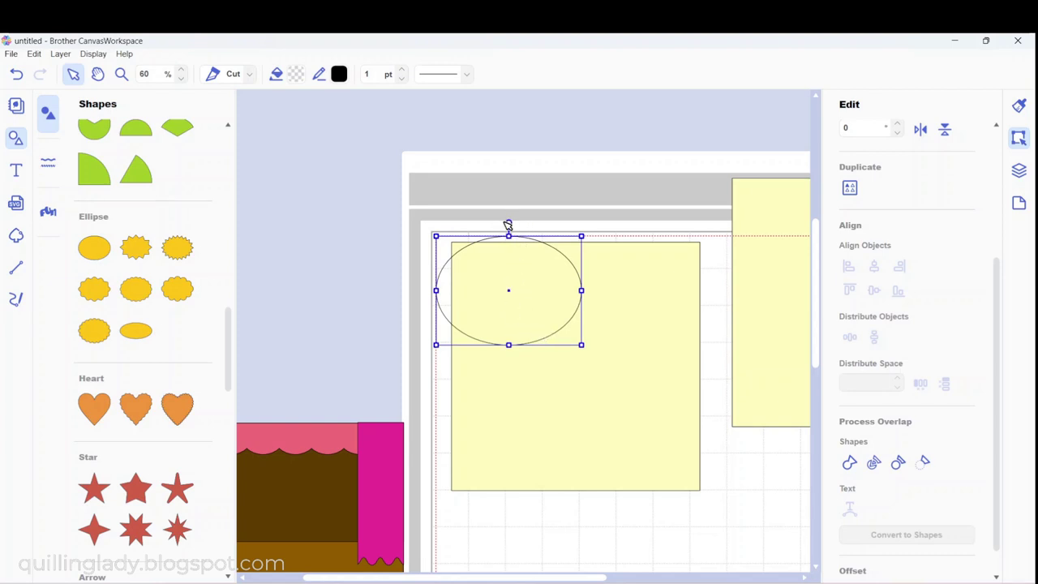
pyautogui.moveTo(507, 224); pyautogui.dragTo(445, 248)
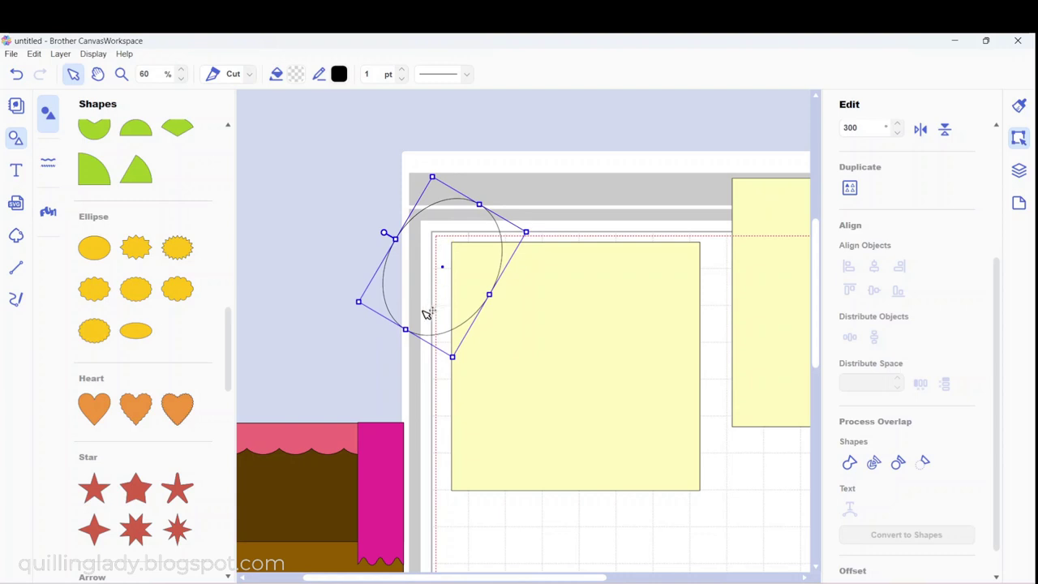
pyautogui.moveTo(405, 329); pyautogui.dragTo(381, 369)
pyautogui.moveTo(424, 308); pyautogui.dragTo(432, 306)
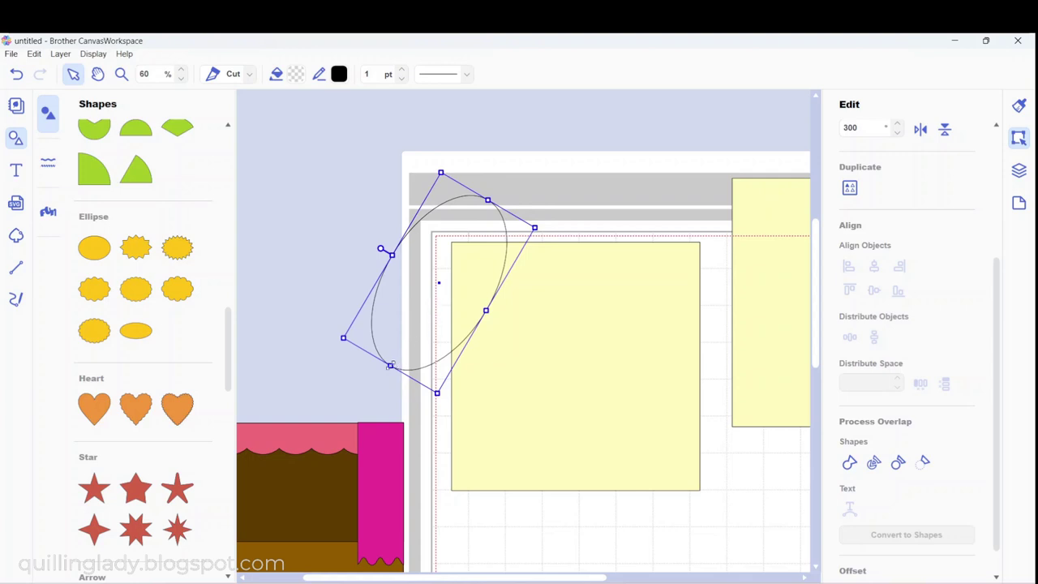
pyautogui.moveTo(387, 367); pyautogui.dragTo(382, 377)
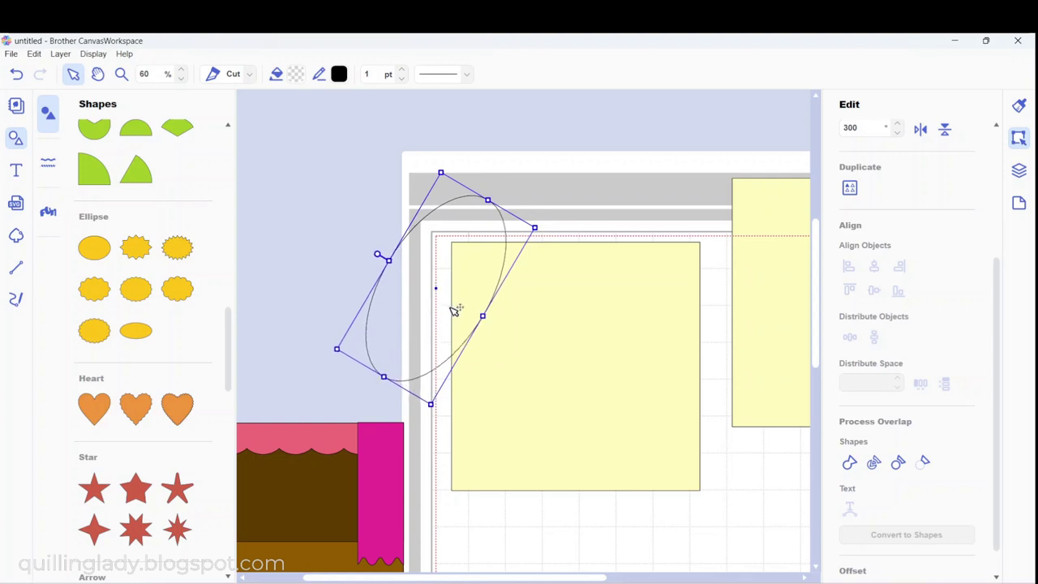
# - Add a narrow ellipse, rotate it to 77 degrees, and overlap it with the lower part of the large ellipse on the square's left edge
pyautogui.click(149, 332)
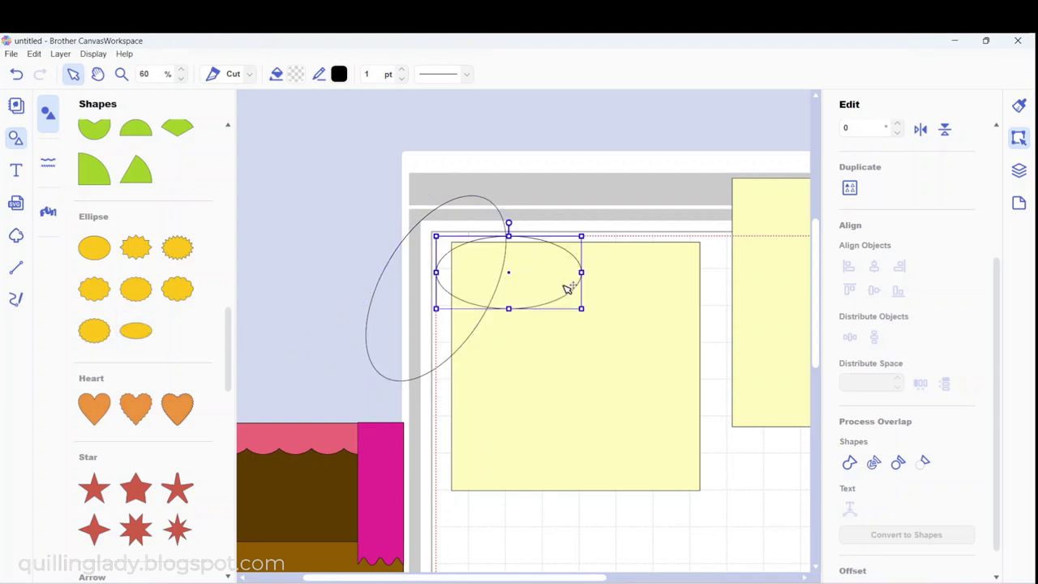
pyautogui.moveTo(562, 283); pyautogui.dragTo(548, 321)
pyautogui.moveTo(495, 259); pyautogui.dragTo(469, 389)
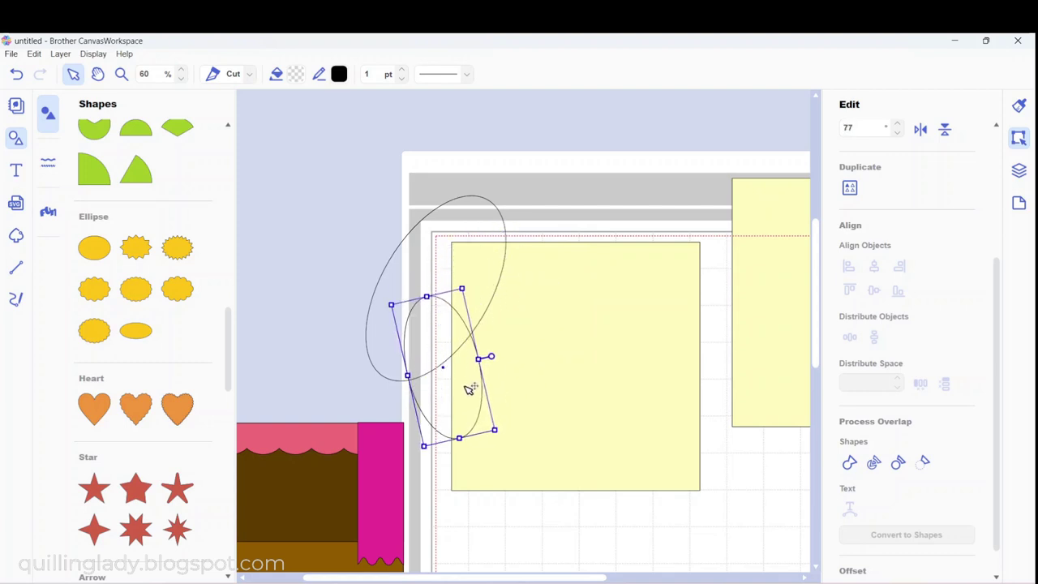
pyautogui.click(398, 377)
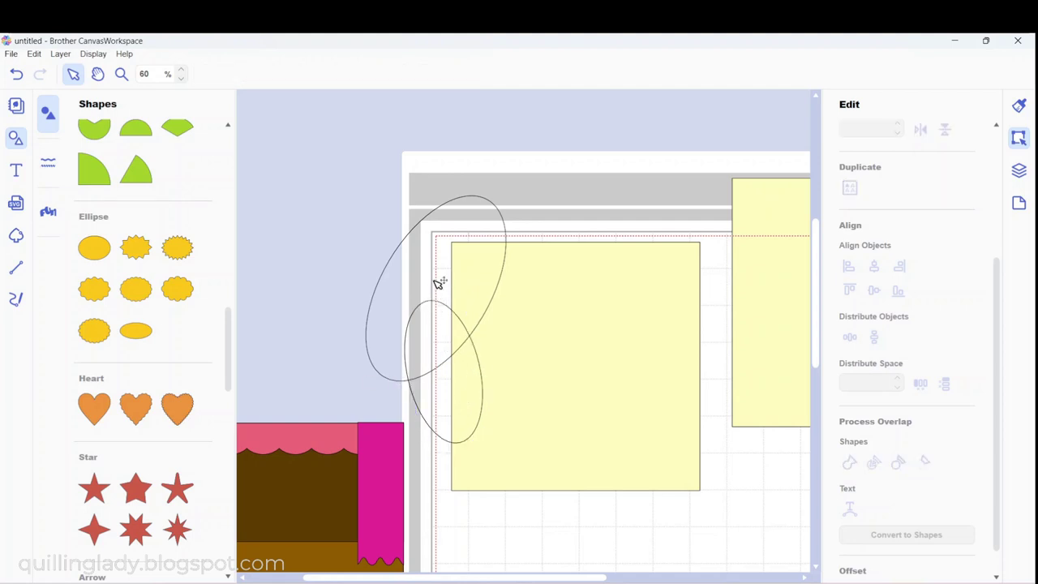
# - Merge the two overlapping ellipses into one outline
pyautogui.click(438, 282)
pyautogui.keyDown('shift'); pyautogui.click(468, 394); pyautogui.keyUp('shift')
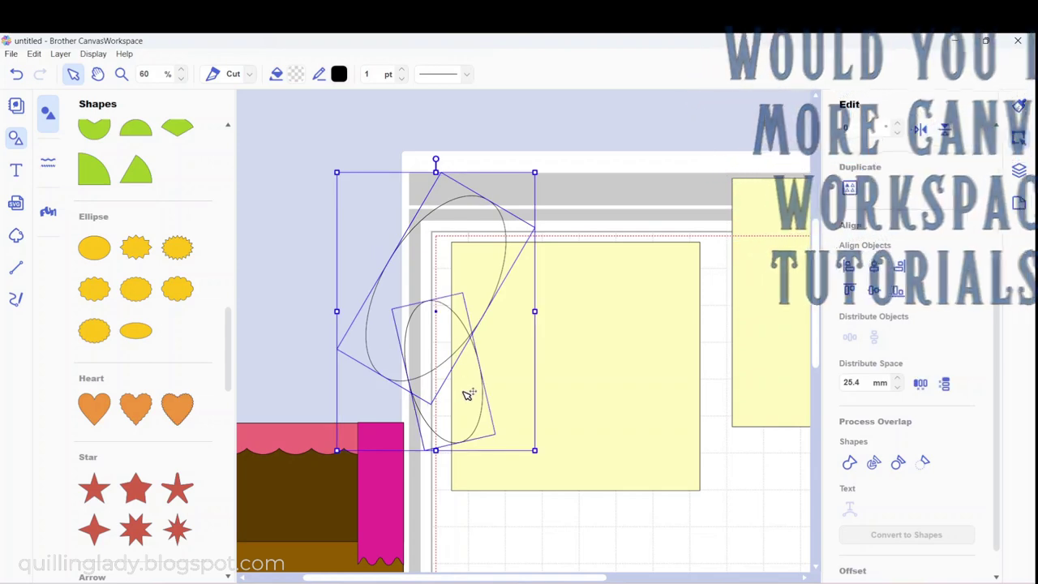
pyautogui.click(850, 463)
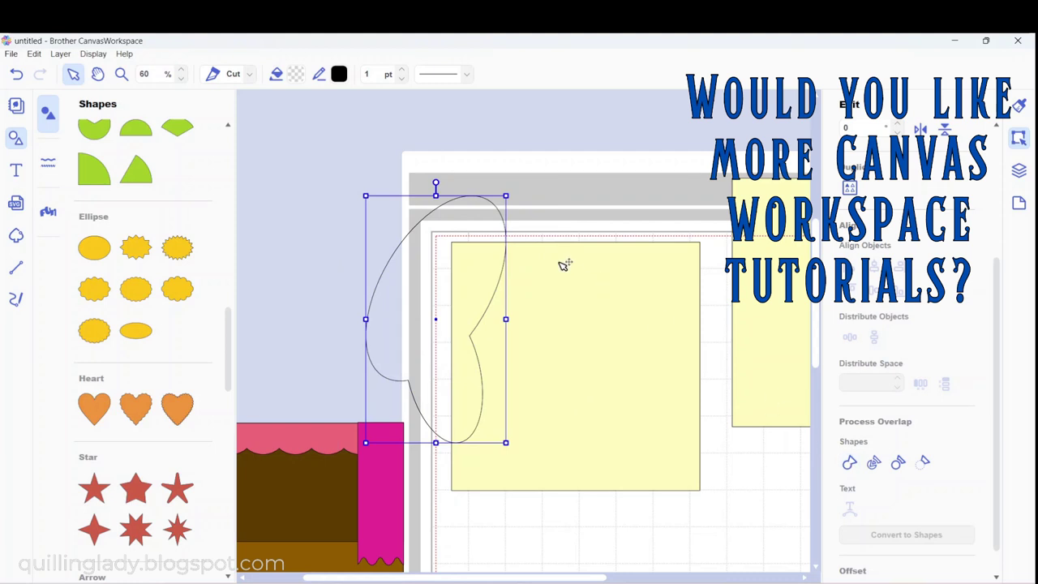
pyautogui.click(548, 210)
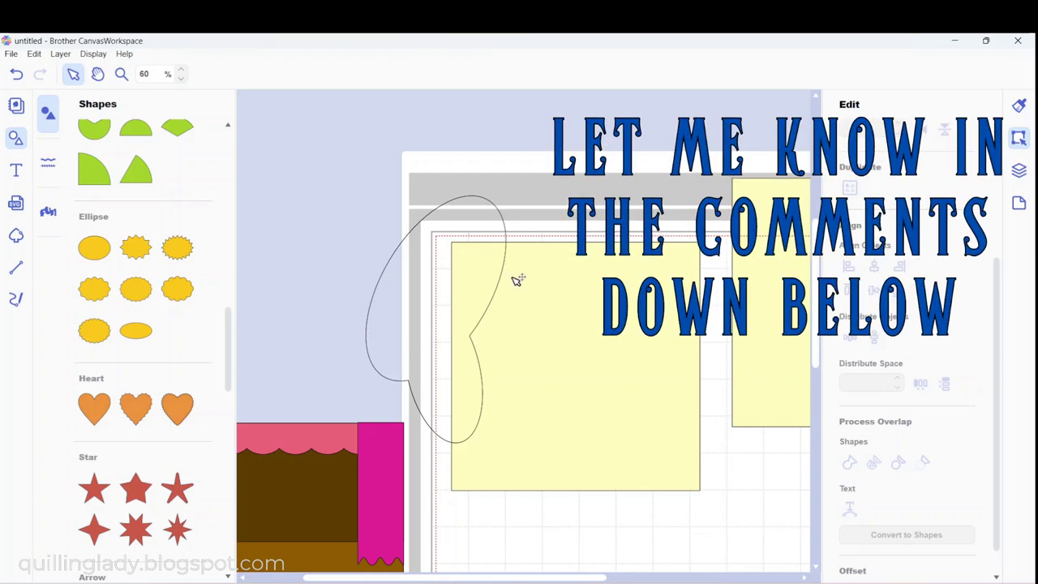
# - Divide the merged ellipse outline and the left yellow square where they overlap
pyautogui.click(484, 227)
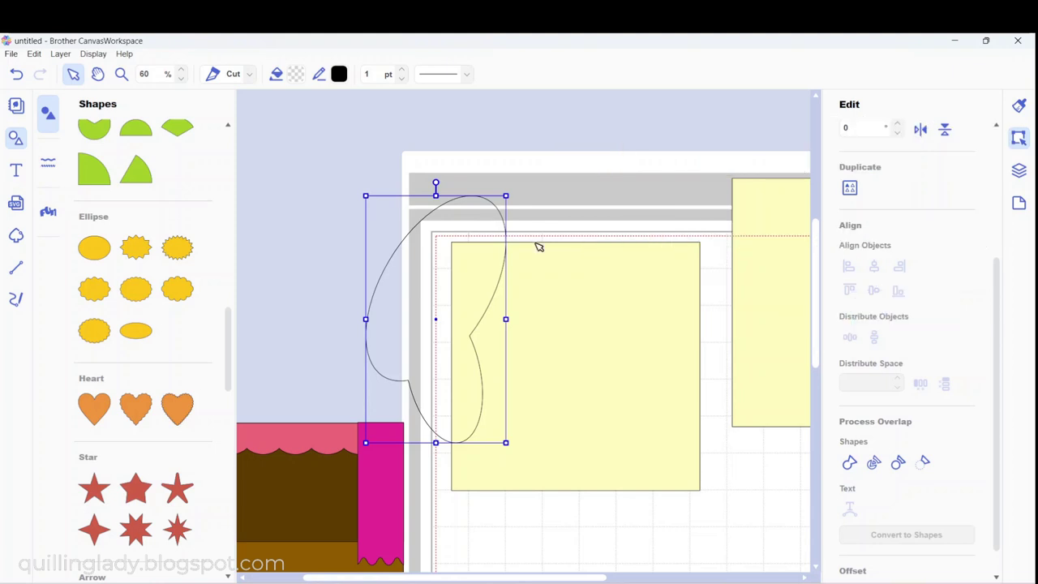
pyautogui.keyDown('shift'); pyautogui.click(596, 285); pyautogui.keyUp('shift')
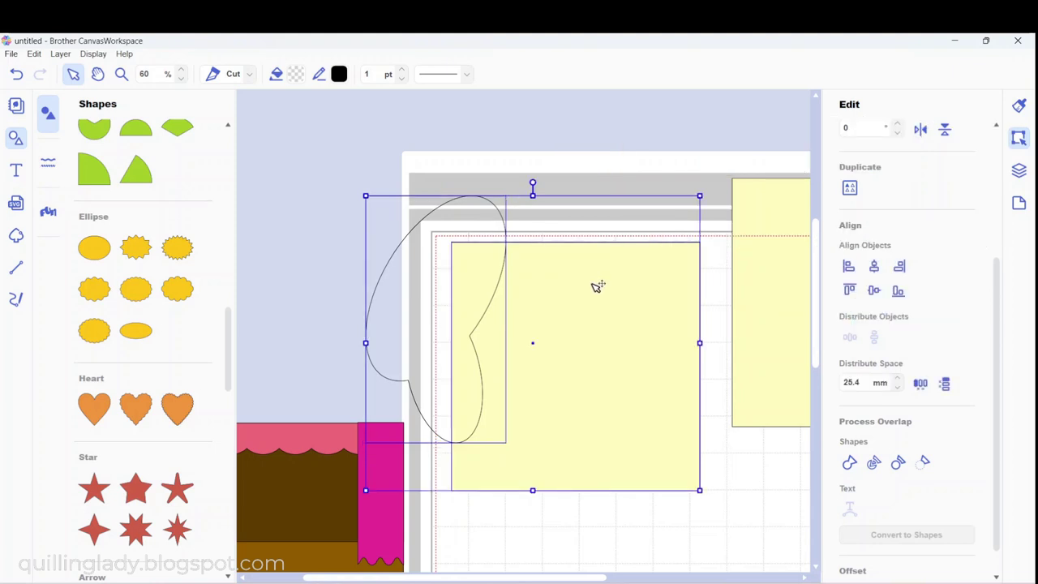
pyautogui.click(874, 463)
pyautogui.click(738, 354)
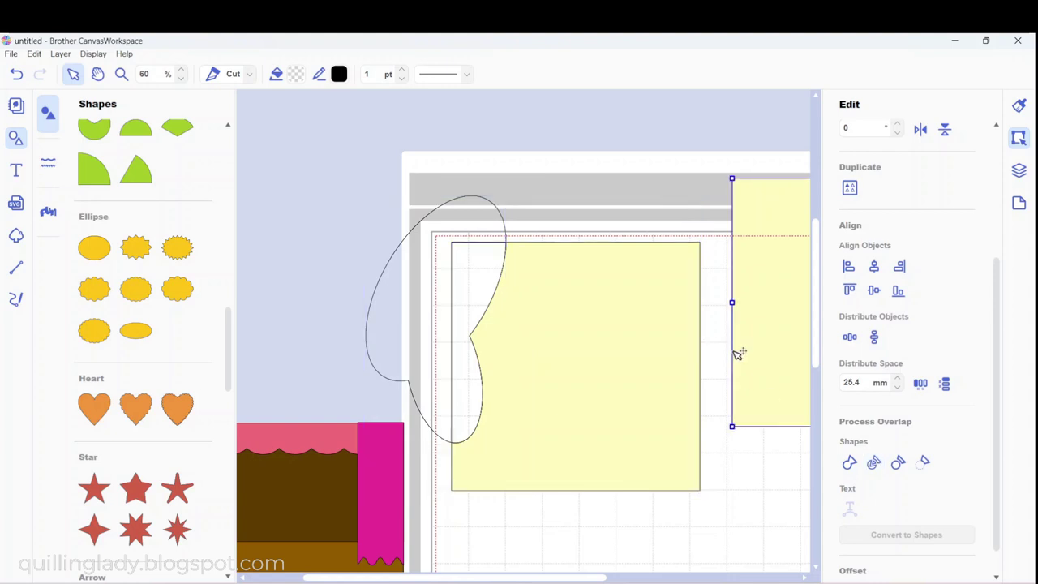
# - Pull out the curved curtain piece, delete the leftover square and ellipse pieces, and return the curtain to the mat's upper left corner
pyautogui.moveTo(476, 299); pyautogui.dragTo(572, 335)
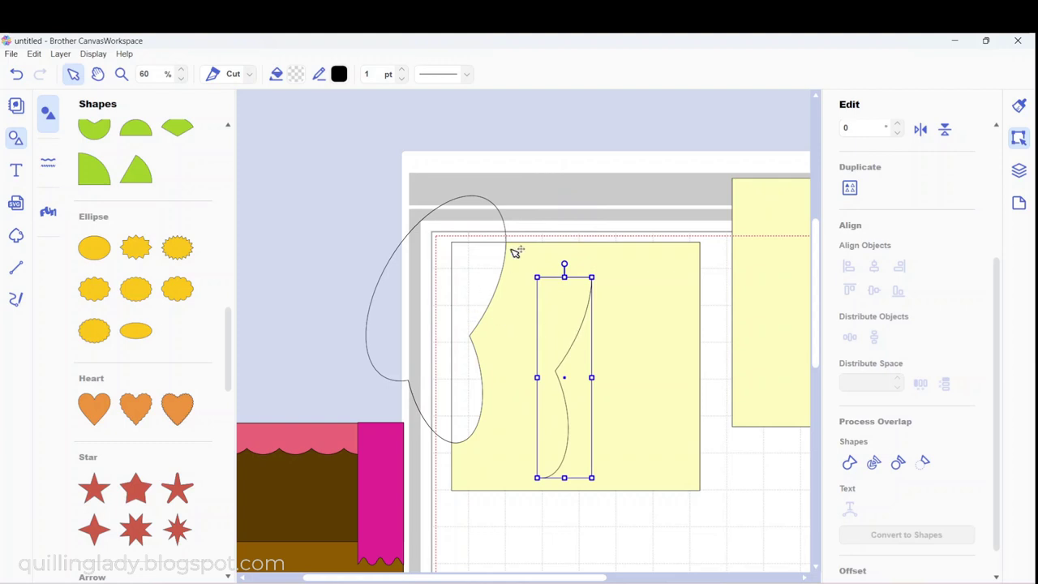
pyautogui.moveTo(426, 200); pyautogui.dragTo(537, 260)
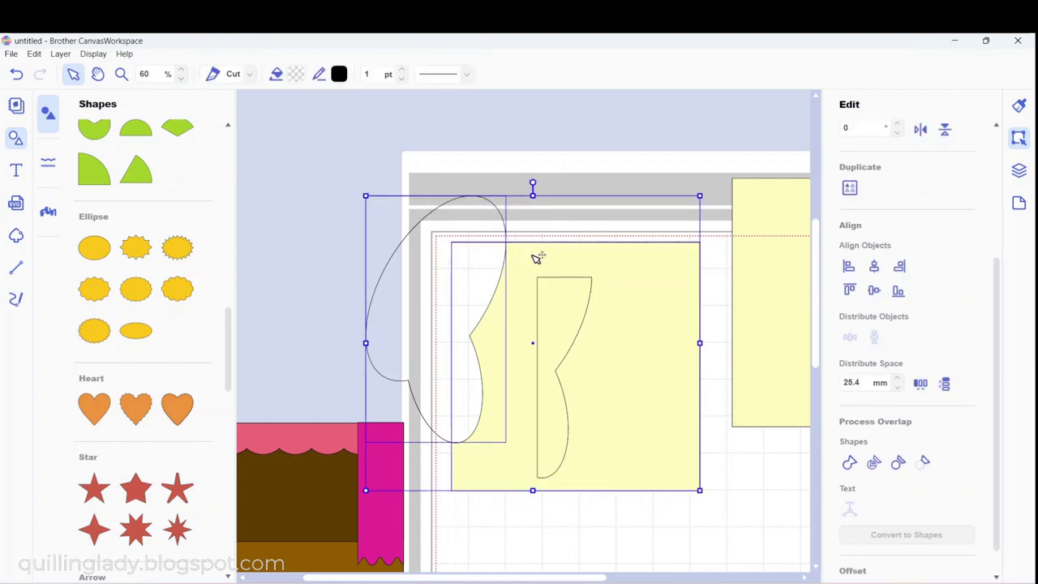
pyautogui.press('Delete')
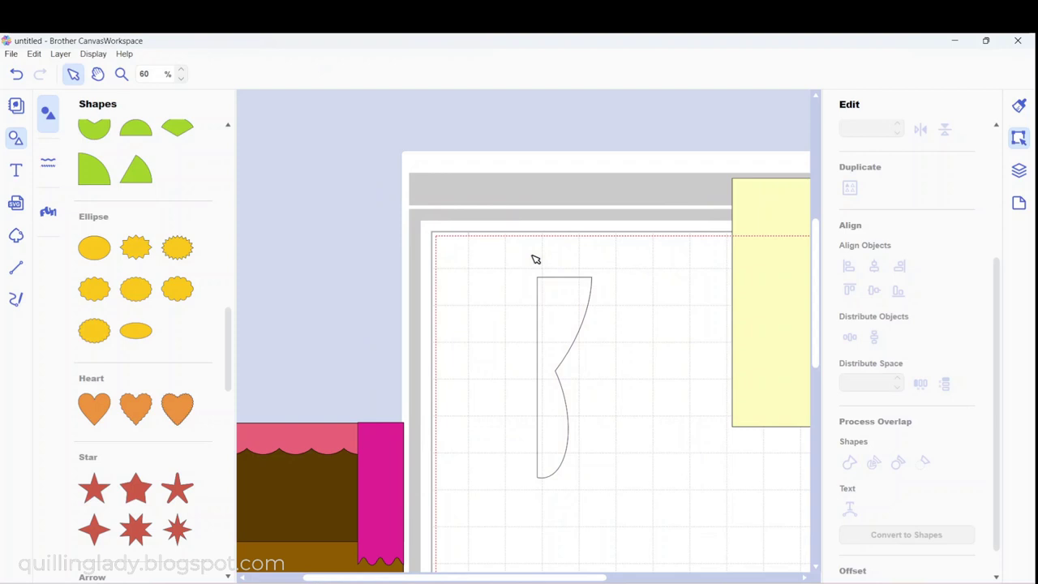
pyautogui.moveTo(556, 299); pyautogui.dragTo(475, 260)
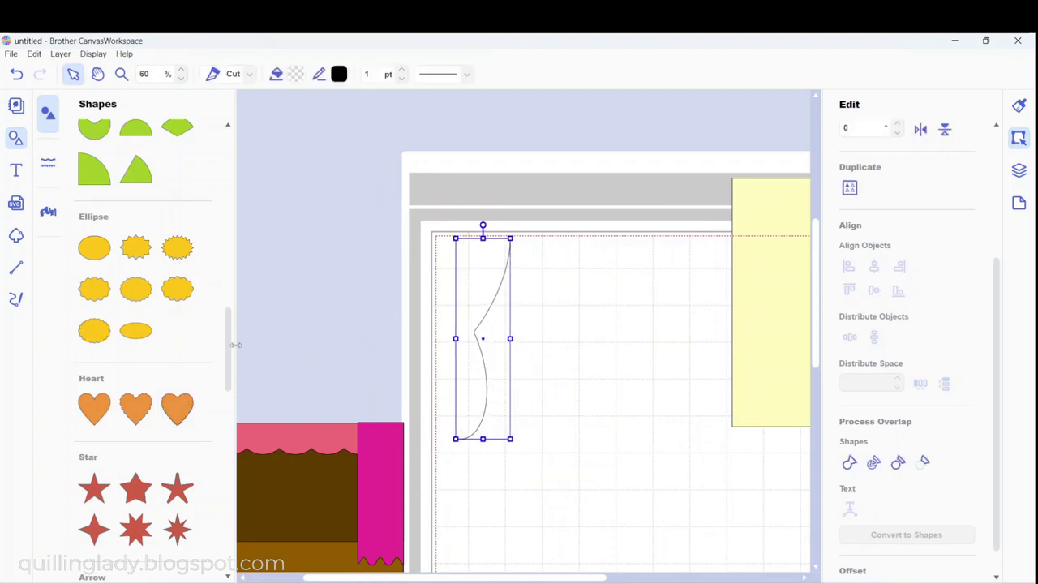
# - Add a wavy-edged rectangle across the curved curtain's lower end and divide the two shapes where they overlap
pyautogui.moveTo(228, 359); pyautogui.dragTo(244, 221)
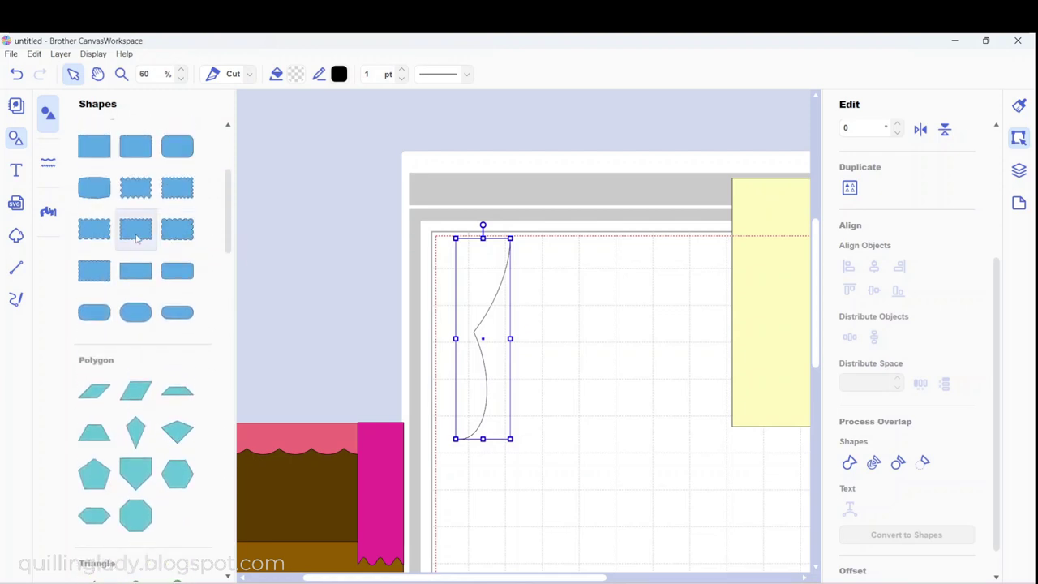
pyautogui.click(129, 243)
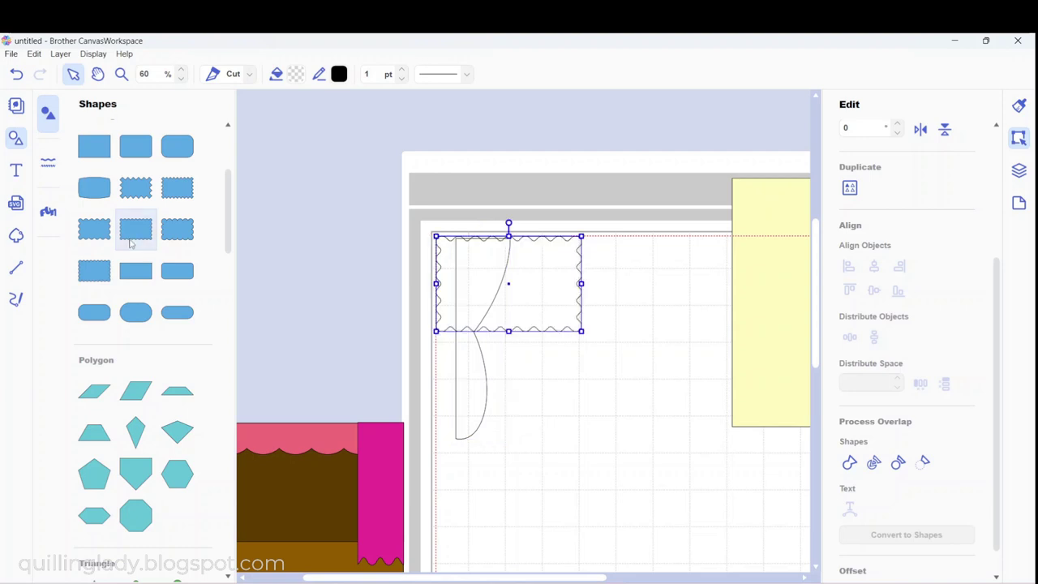
pyautogui.moveTo(537, 266)
pyautogui.mouseDown()
pyautogui.moveTo(547, 417)
pyautogui.moveTo(533, 435)
pyautogui.mouseUp()
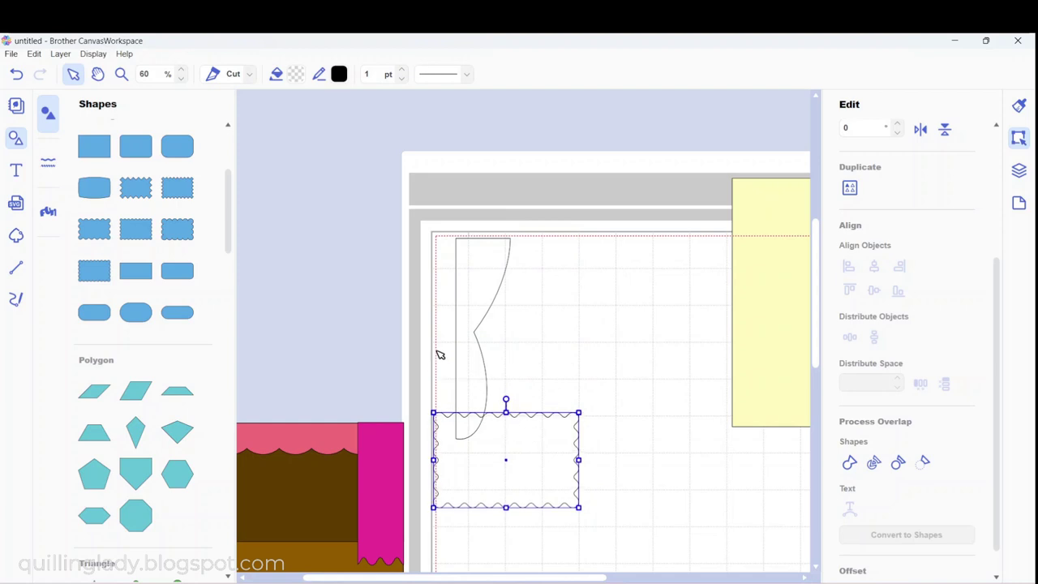
pyautogui.moveTo(436, 341); pyautogui.dragTo(579, 462)
pyautogui.click(874, 462)
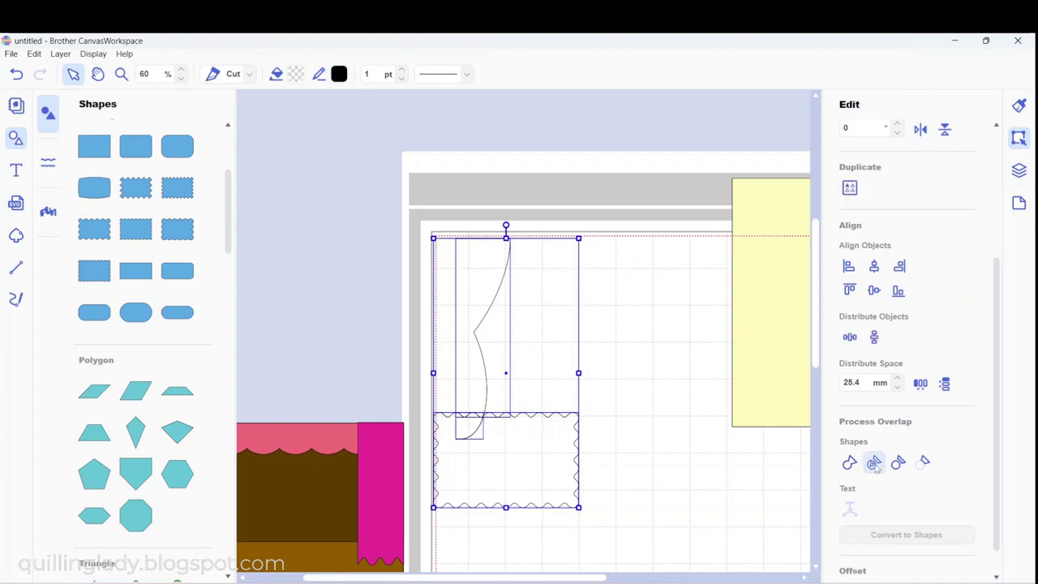
pyautogui.click(688, 492)
# - Pull the wavy-bottomed curtain piece clear and delete the leftover wavy rectangle and corner scrap
pyautogui.click(503, 386)
pyautogui.moveTo(503, 386); pyautogui.dragTo(528, 363)
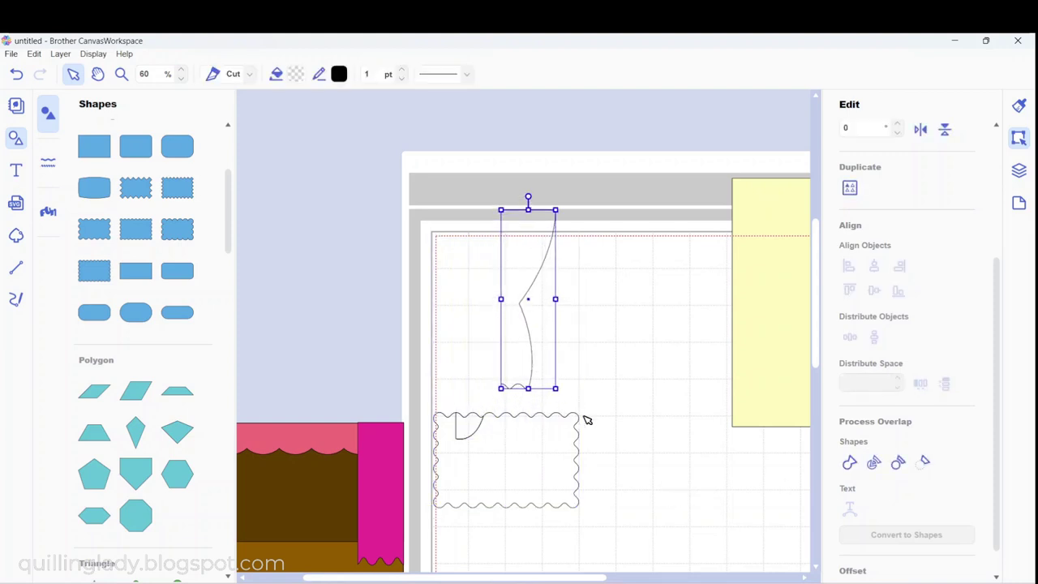
pyautogui.click(617, 425)
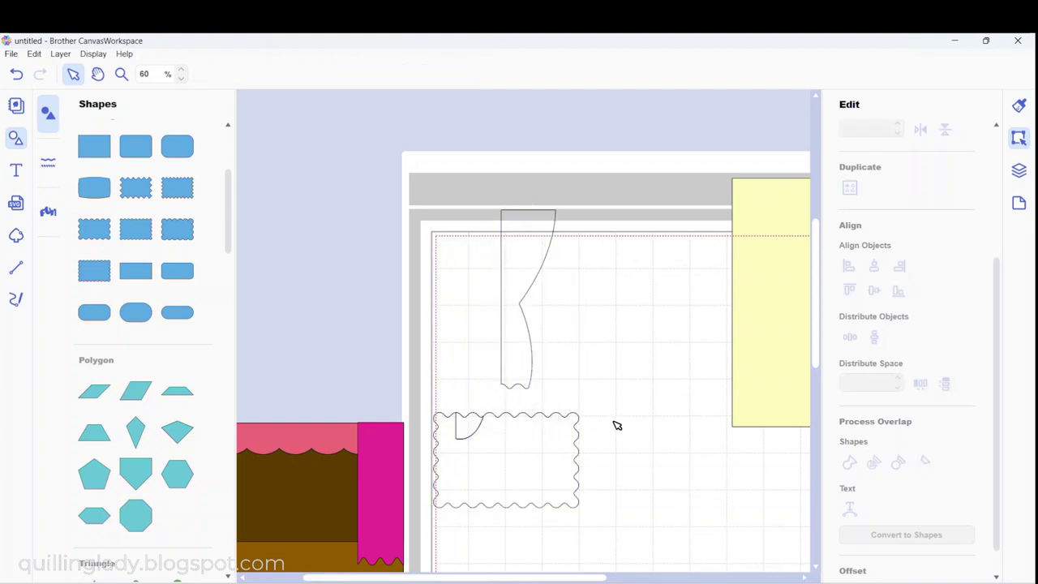
pyautogui.click(435, 406)
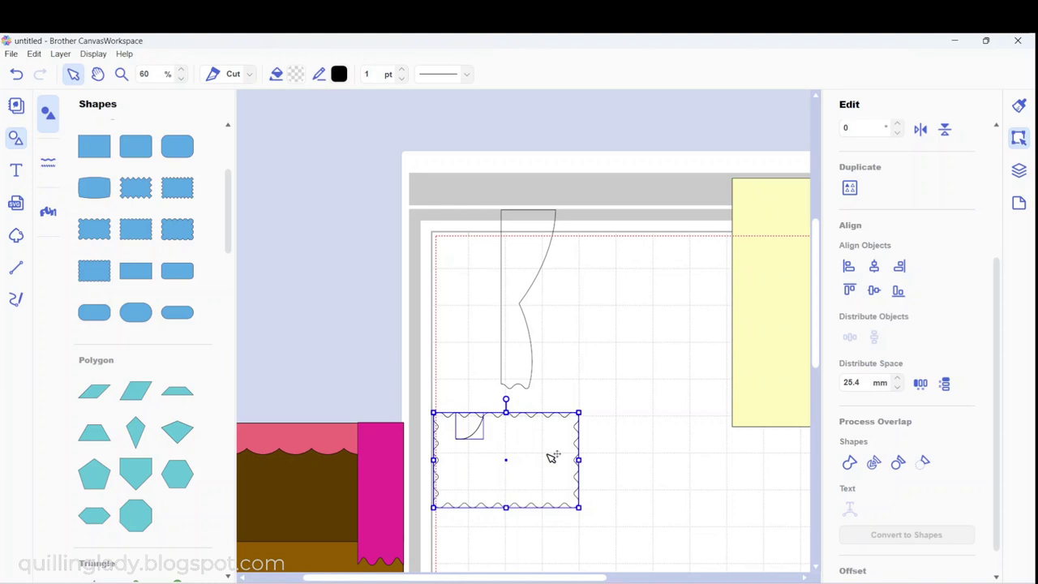
pyautogui.press('Delete')
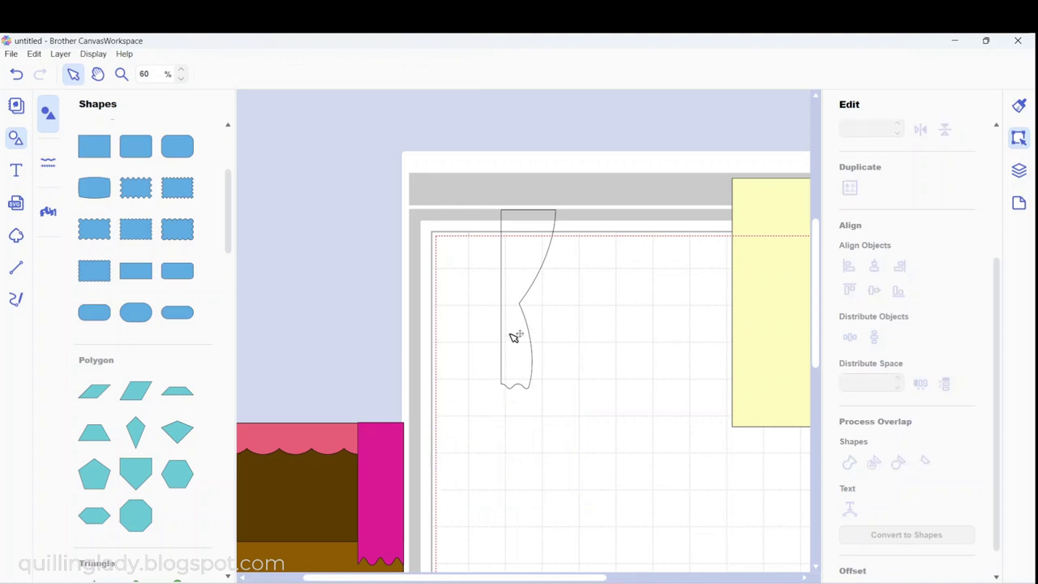
# - Place the curved curtain over the left magenta panel, level with the top of the stage
pyautogui.moveTo(561, 580); pyautogui.dragTo(503, 580)
pyautogui.moveTo(616, 352); pyautogui.dragTo(278, 561)
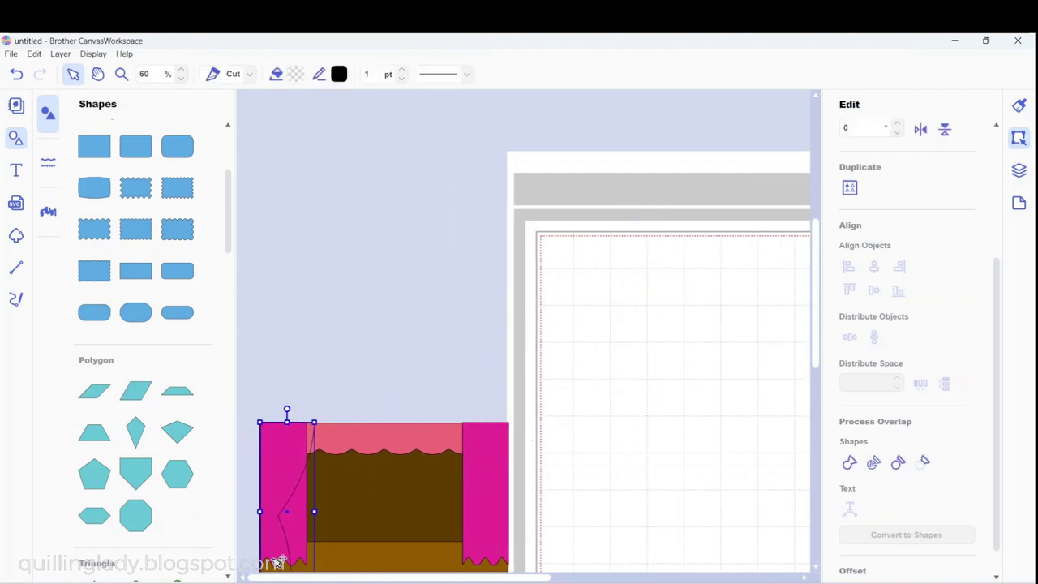
pyautogui.moveTo(815, 330); pyautogui.dragTo(815, 357)
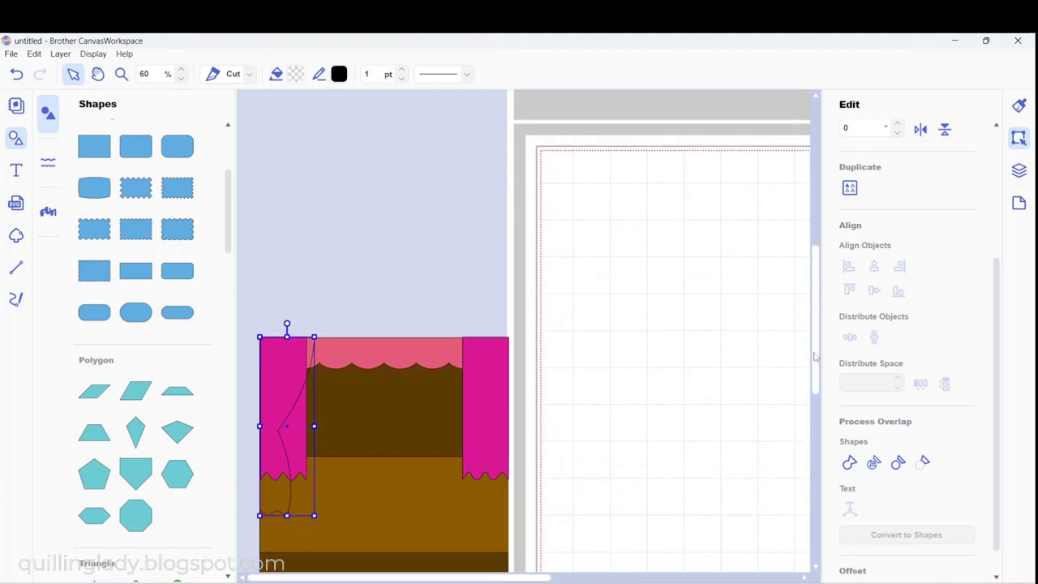
# - Fill the curved curtain with dark red #B80619
pyautogui.click(297, 74)
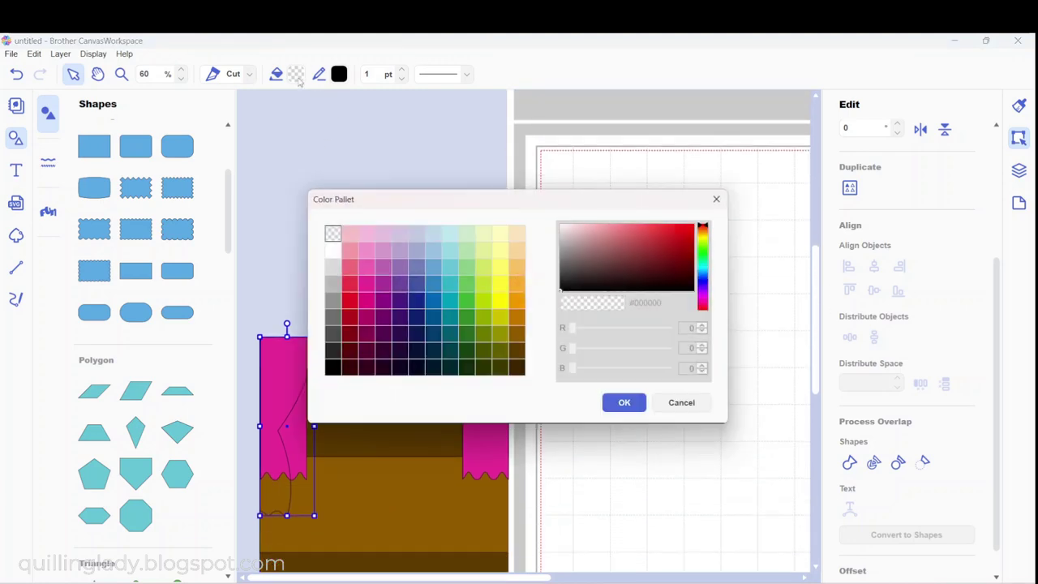
pyautogui.click(351, 318)
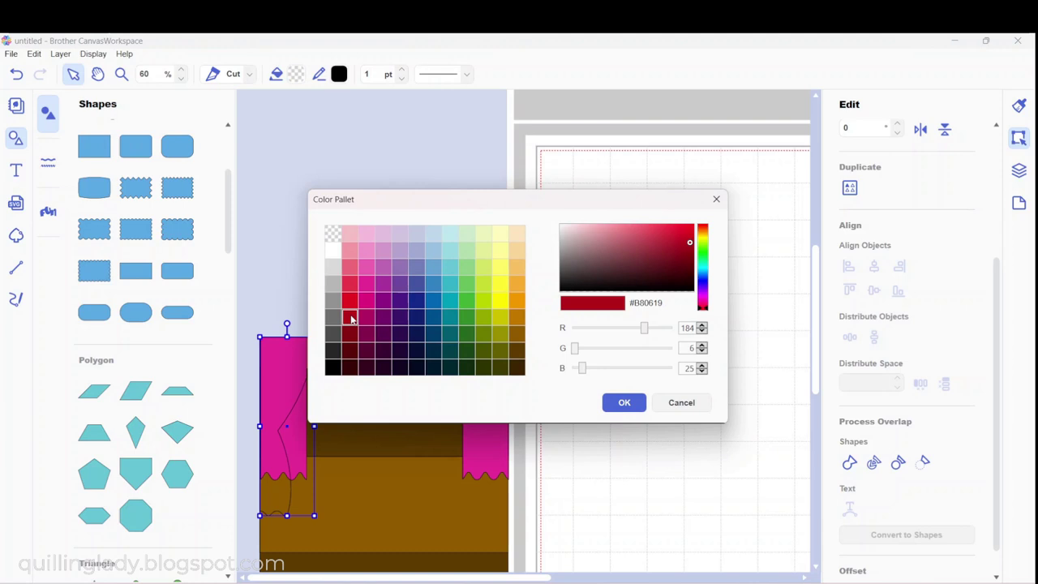
pyautogui.click(623, 403)
pyautogui.click(380, 240)
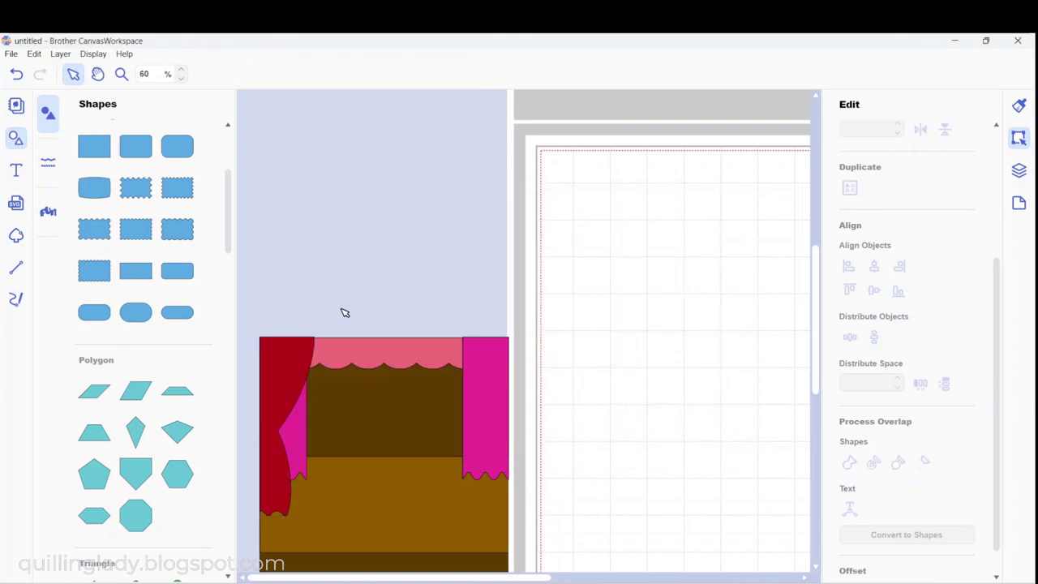
# - Duplicate the dark red curtain and set the copy beside the original on the stage
pyautogui.click(292, 363)
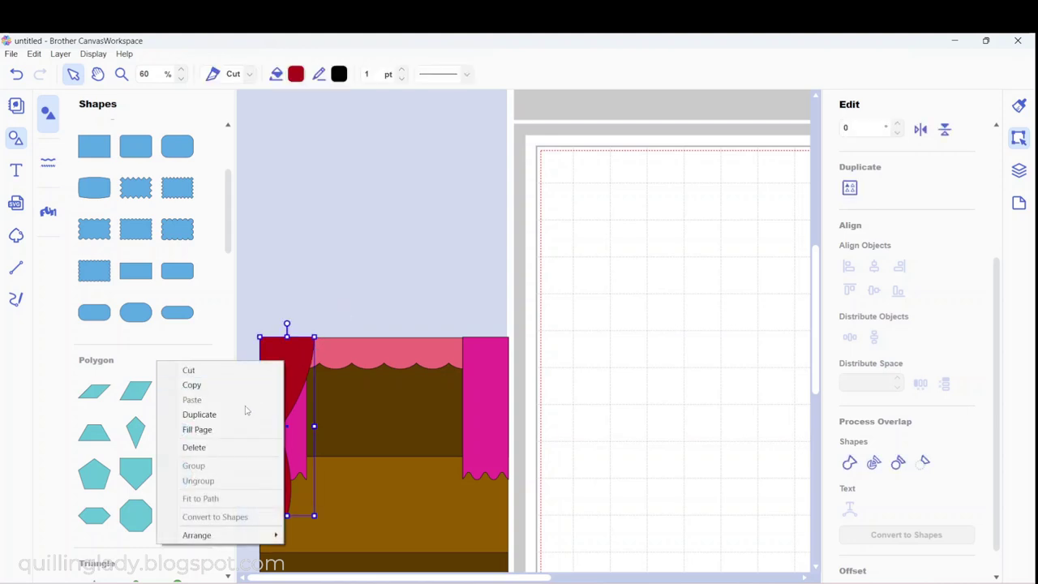
pyautogui.click(243, 413)
pyautogui.moveTo(298, 394); pyautogui.dragTo(369, 376)
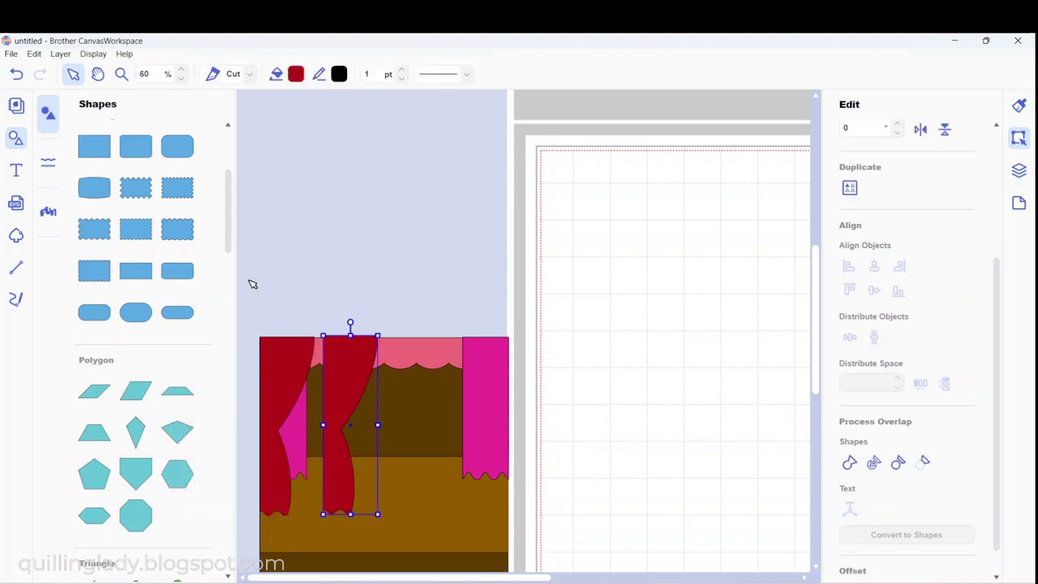
# - Flip the curtain copy horizontally and place it over the right magenta panel, flush with the stage's right edge
pyautogui.click(11, 53)
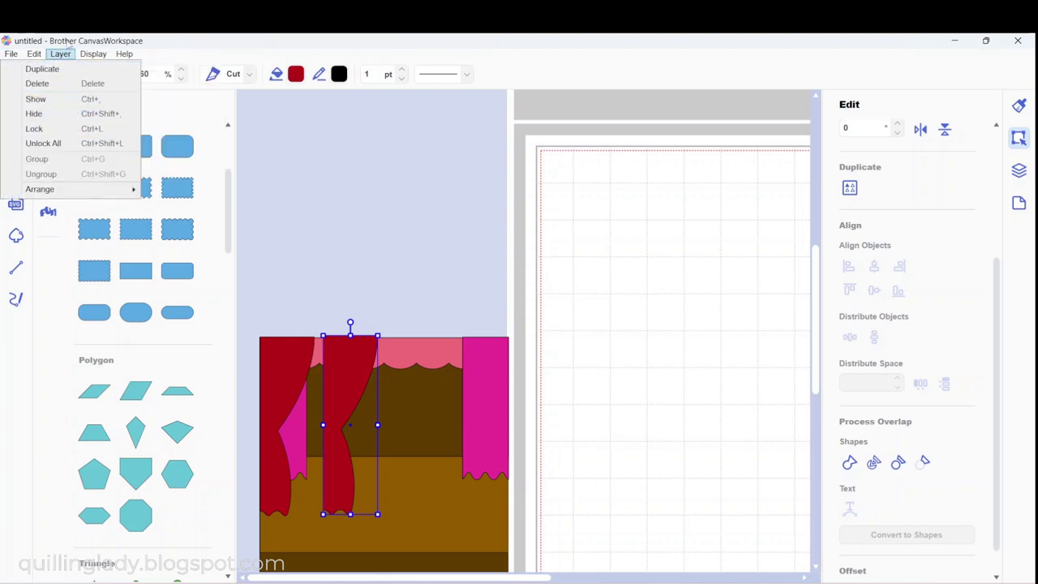
pyautogui.moveTo(34, 55)
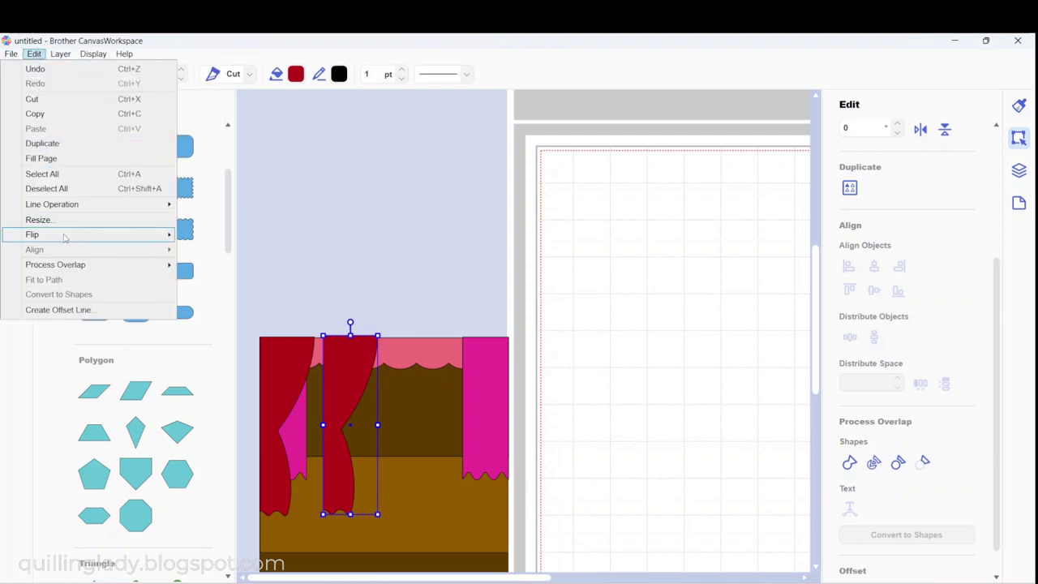
pyautogui.moveTo(122, 235)
pyautogui.click(218, 237)
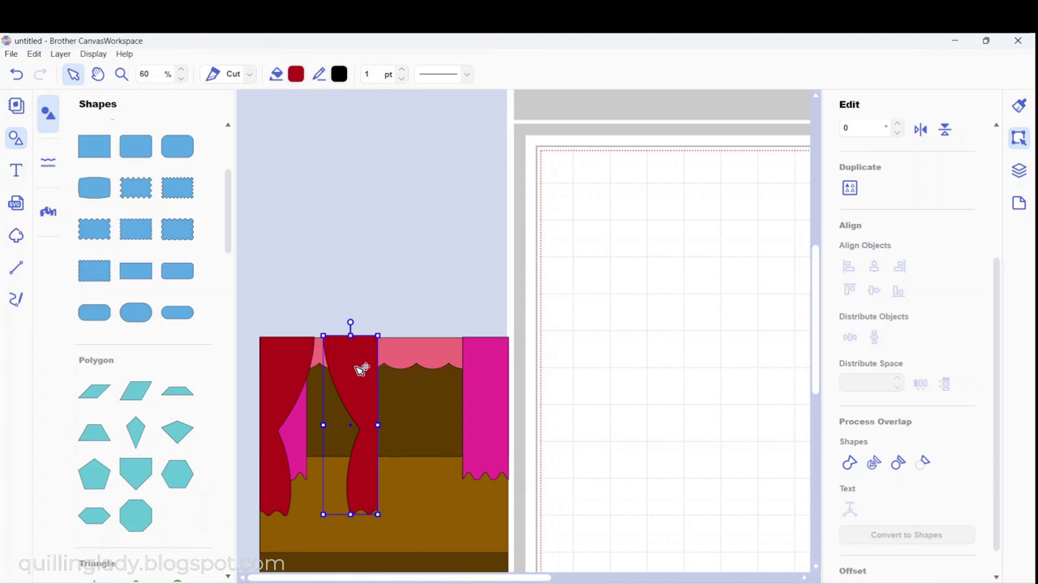
pyautogui.moveTo(359, 365); pyautogui.dragTo(492, 370)
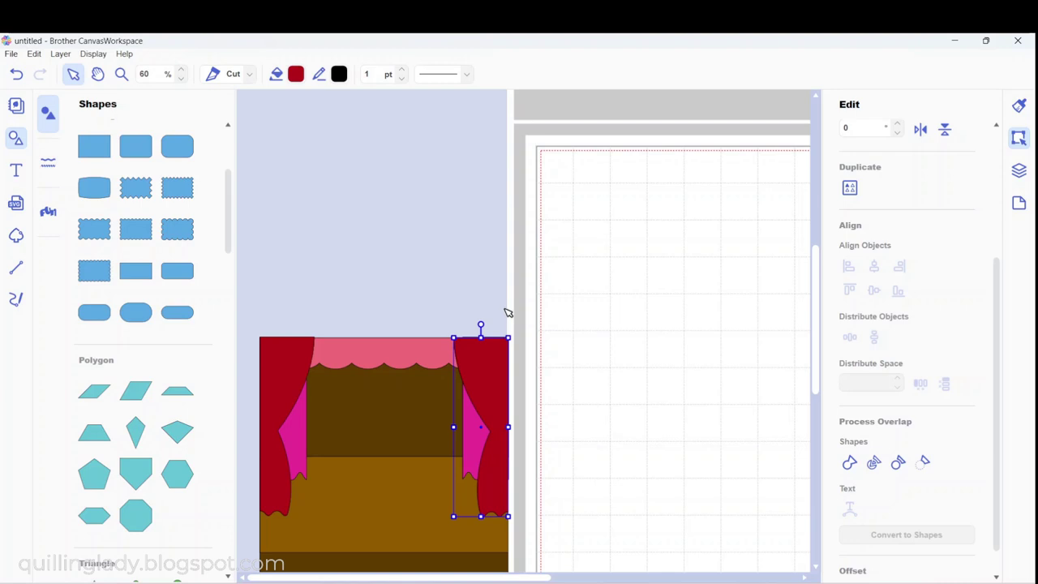
# - Add the square shape with a fully rounded left side to the mat and rotate it 90° so the round side faces up
pyautogui.moveTo(229, 203); pyautogui.dragTo(227, 445)
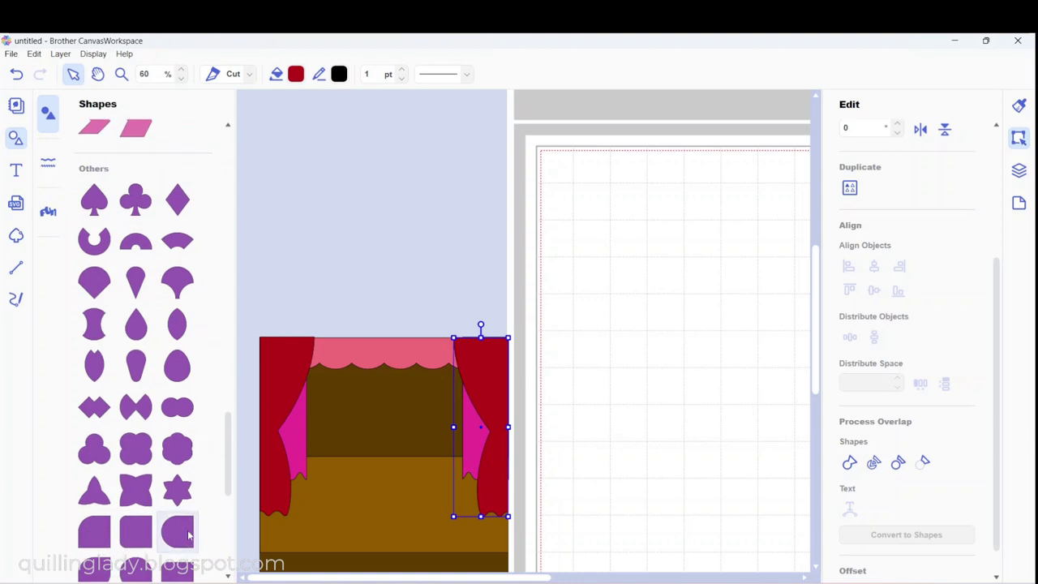
pyautogui.moveTo(181, 536); pyautogui.dragTo(608, 339)
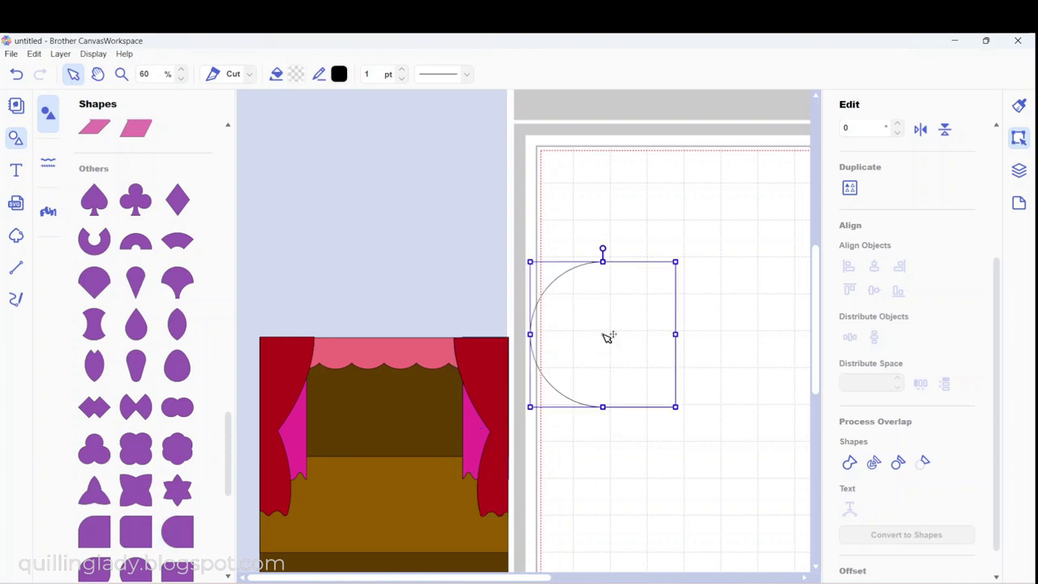
pyautogui.moveTo(603, 248); pyautogui.dragTo(660, 333)
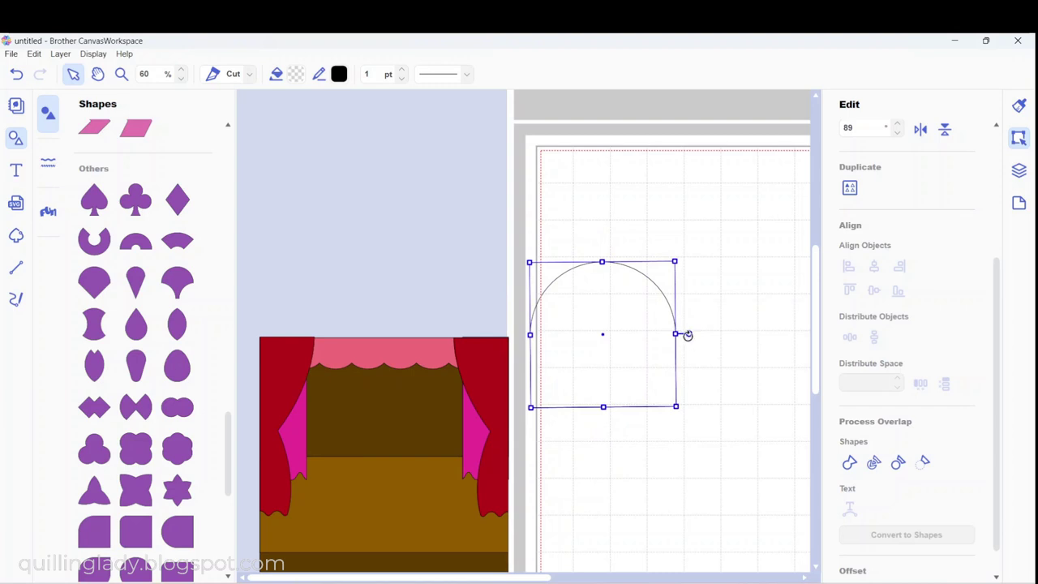
# - Shrink the arch proportionally to a small figure body, less than one mat grid square wide
pyautogui.moveTo(678, 258); pyautogui.dragTo(651, 339)
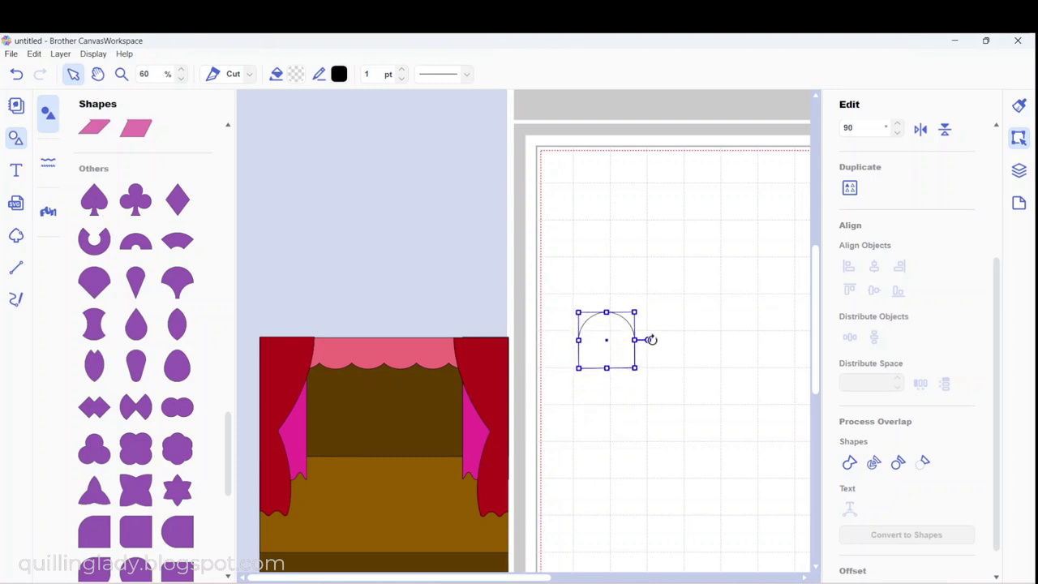
pyautogui.click(665, 344)
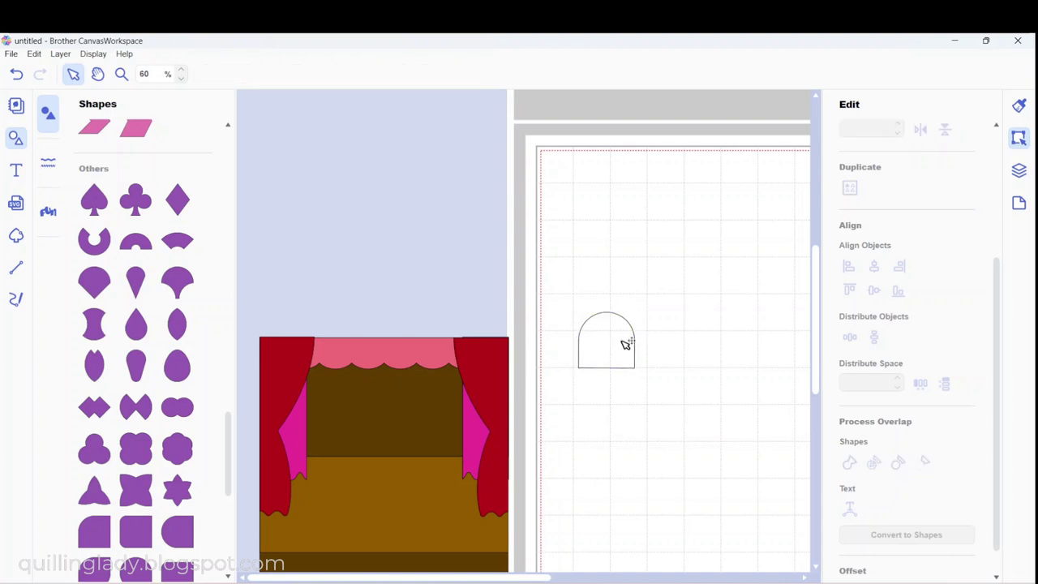
pyautogui.click(625, 343)
pyautogui.moveTo(638, 313); pyautogui.dragTo(608, 342)
pyautogui.click(637, 350)
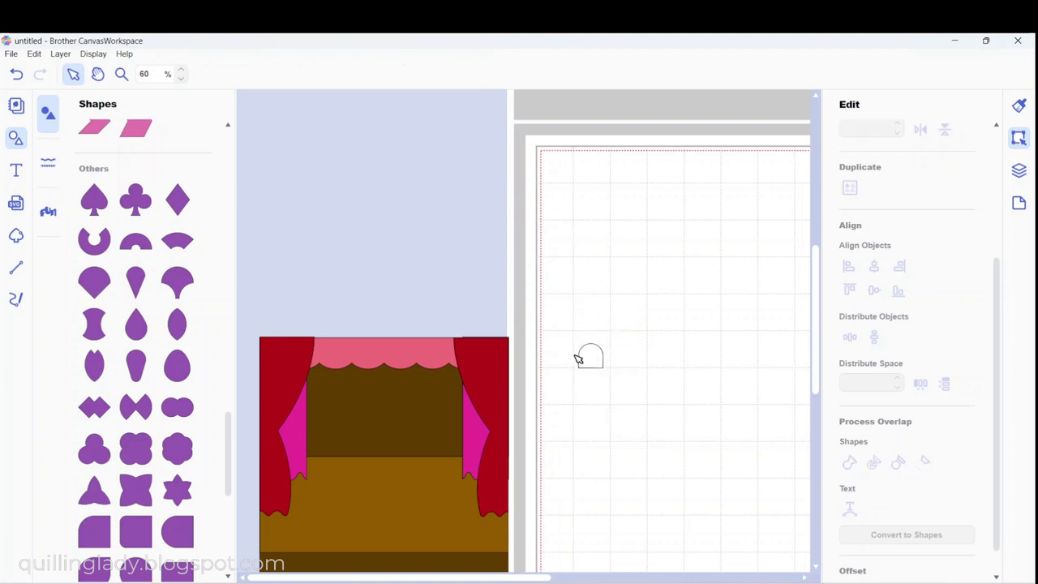
# - Enlarge the small arch slightly and reposition it on the mat beside the stage's upper part
pyautogui.click(181, 70)
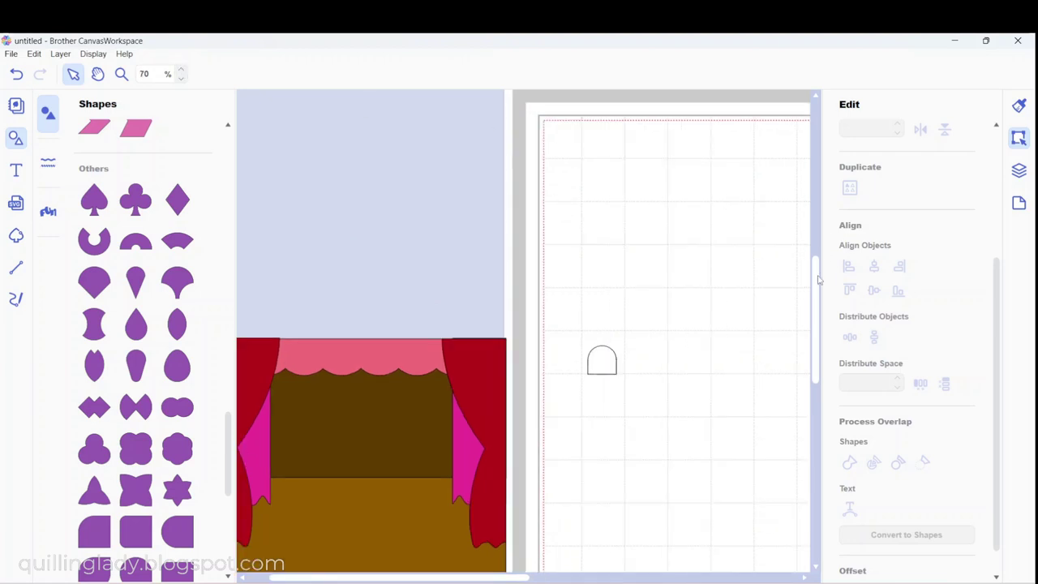
pyautogui.moveTo(816, 294); pyautogui.dragTo(816, 338)
pyautogui.moveTo(602, 199); pyautogui.dragTo(578, 306)
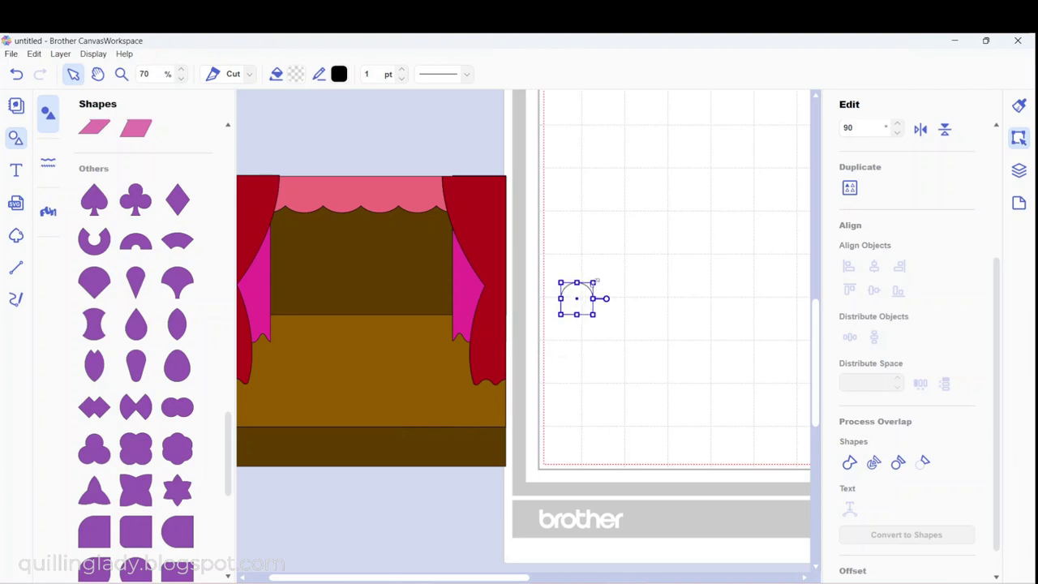
pyautogui.moveTo(591, 312); pyautogui.dragTo(598, 197)
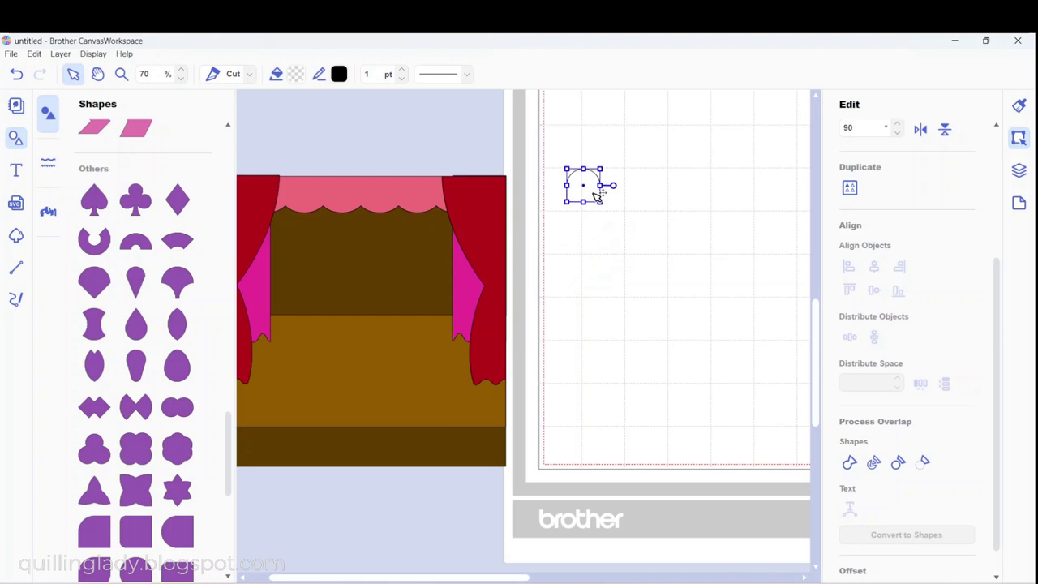
# - Add an egg shape rotated 180° and shrink it to a small head centred just above the arch
pyautogui.click(182, 71)
pyautogui.click(182, 71)
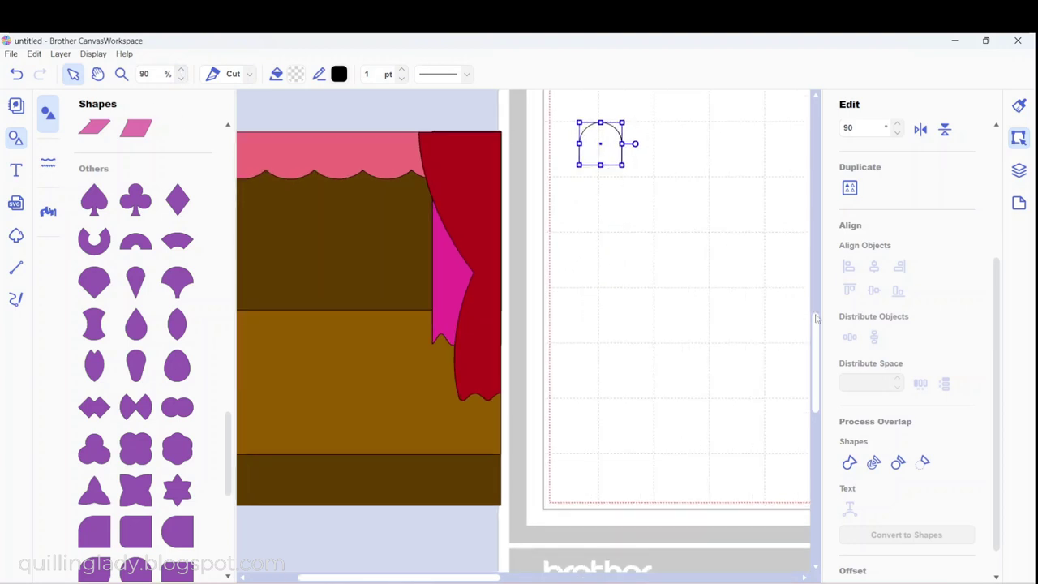
pyautogui.moveTo(819, 330); pyautogui.dragTo(822, 301)
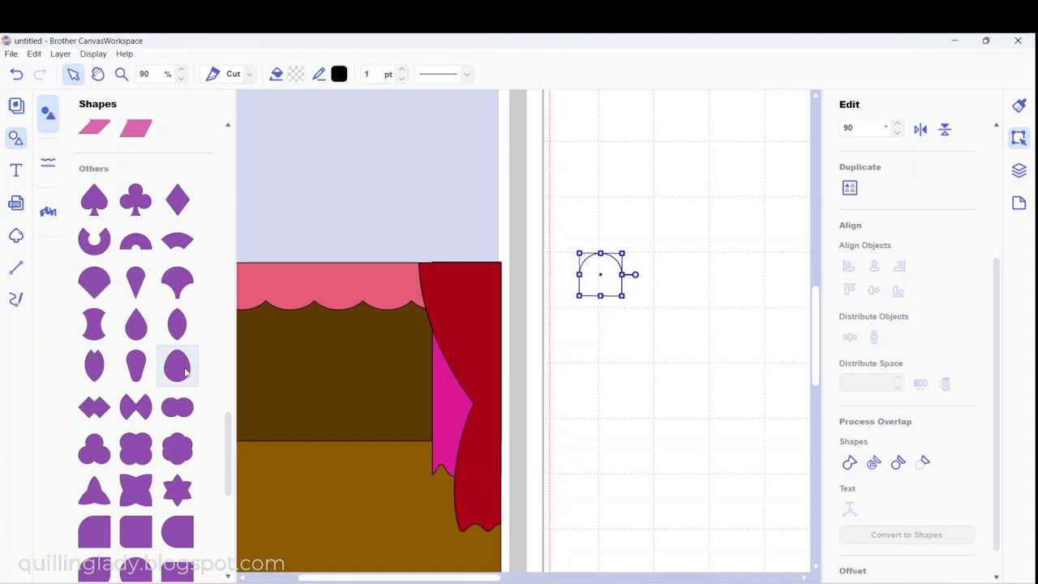
pyautogui.moveTo(185, 371); pyautogui.dragTo(714, 270)
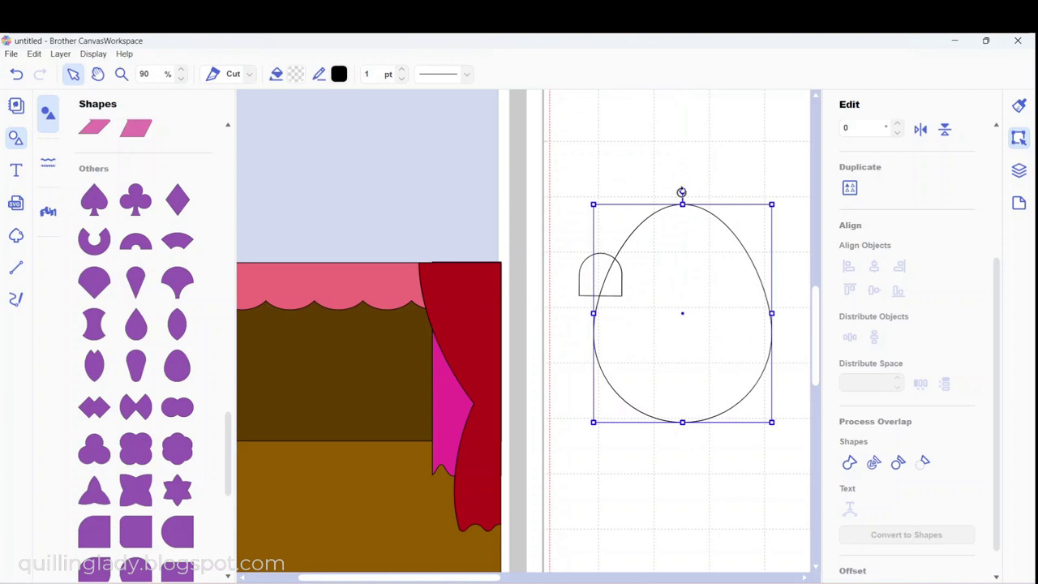
pyautogui.moveTo(681, 191); pyautogui.dragTo(687, 385)
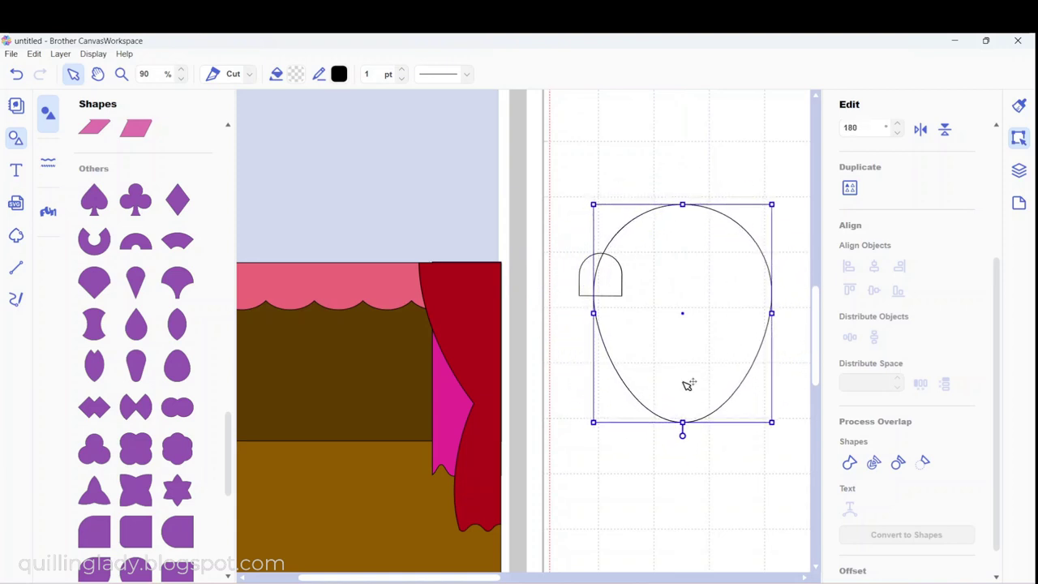
pyautogui.moveTo(770, 204); pyautogui.dragTo(609, 227)
pyautogui.click(665, 256)
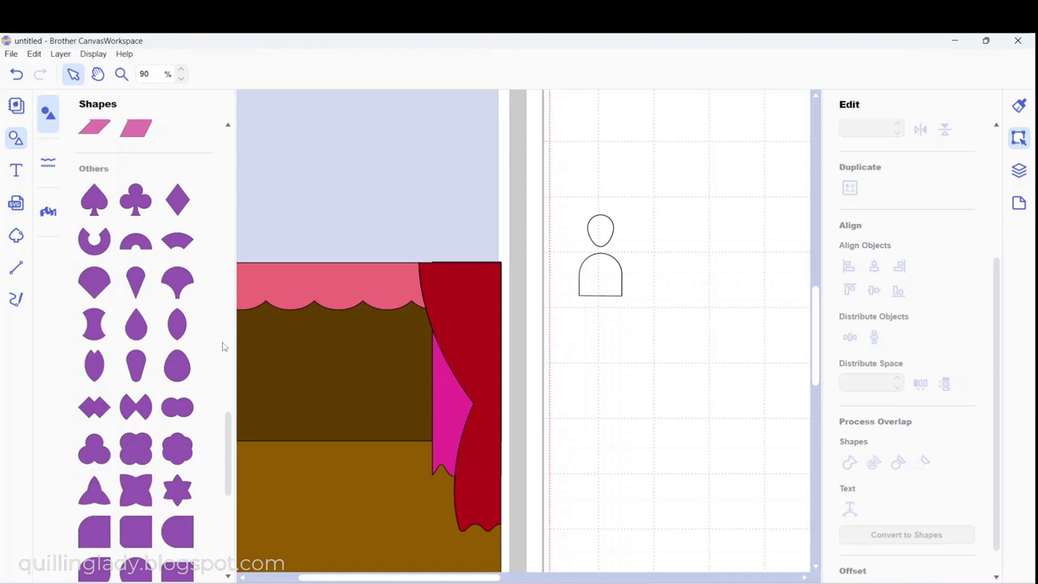
# - Add a rectangle with rounded left corners and shrink it to a small piece just left of the arch
pyautogui.moveTo(229, 461); pyautogui.dragTo(229, 496)
pyautogui.click(95, 412)
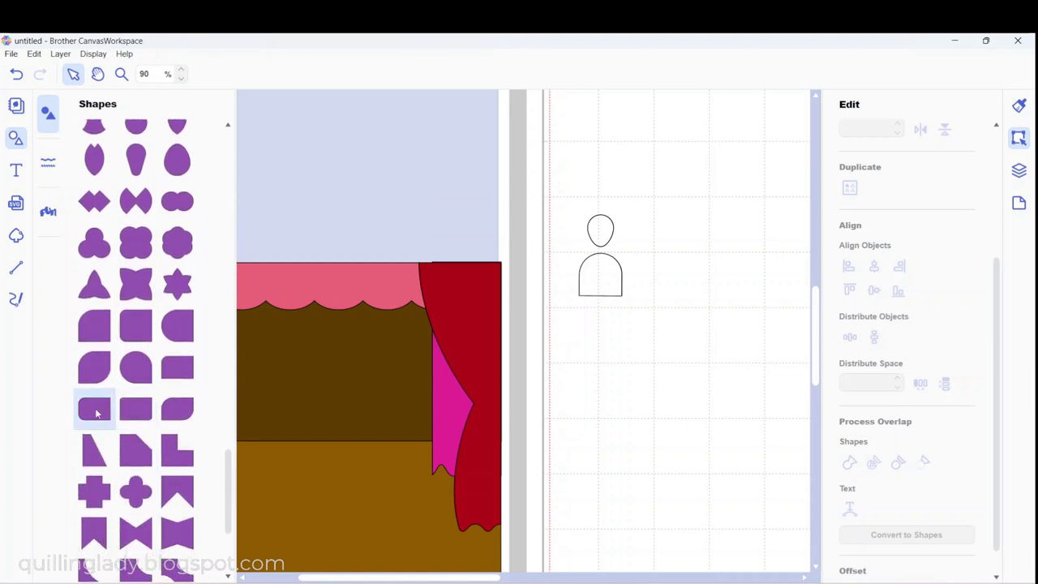
pyautogui.moveTo(686, 135); pyautogui.dragTo(675, 271)
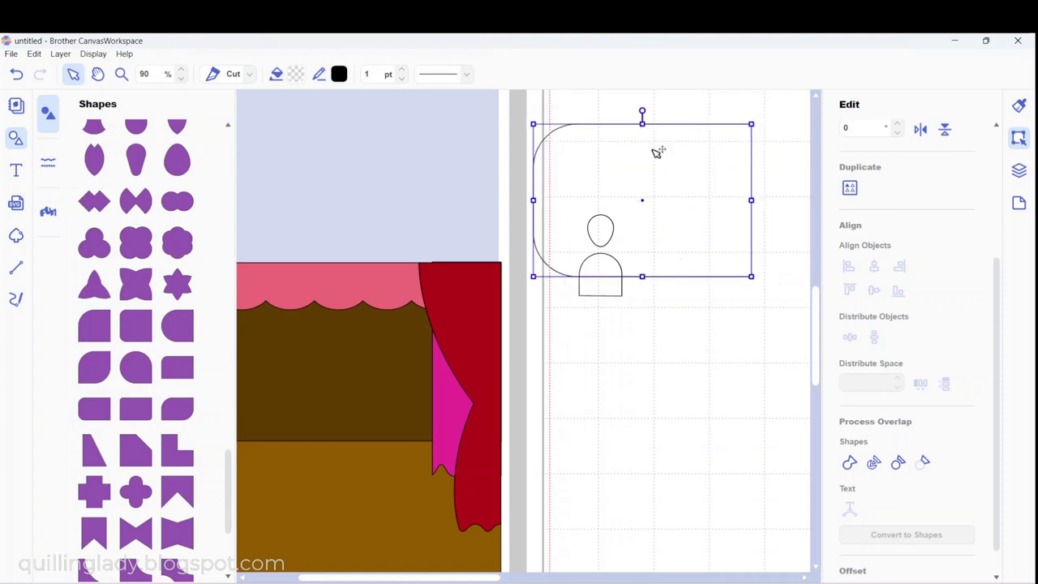
pyautogui.moveTo(642, 123); pyautogui.dragTo(642, 257)
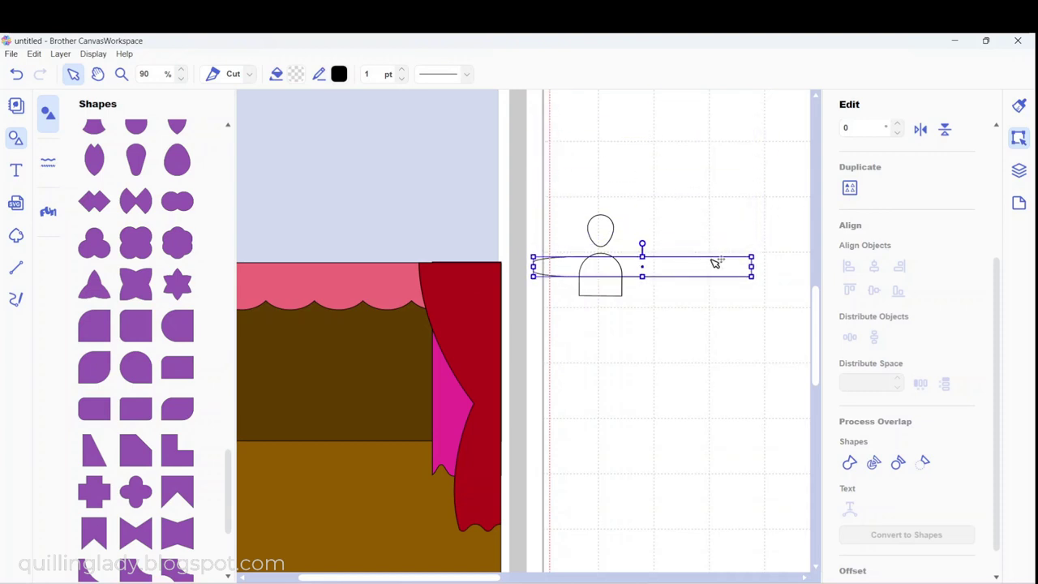
pyautogui.moveTo(751, 267); pyautogui.dragTo(561, 277)
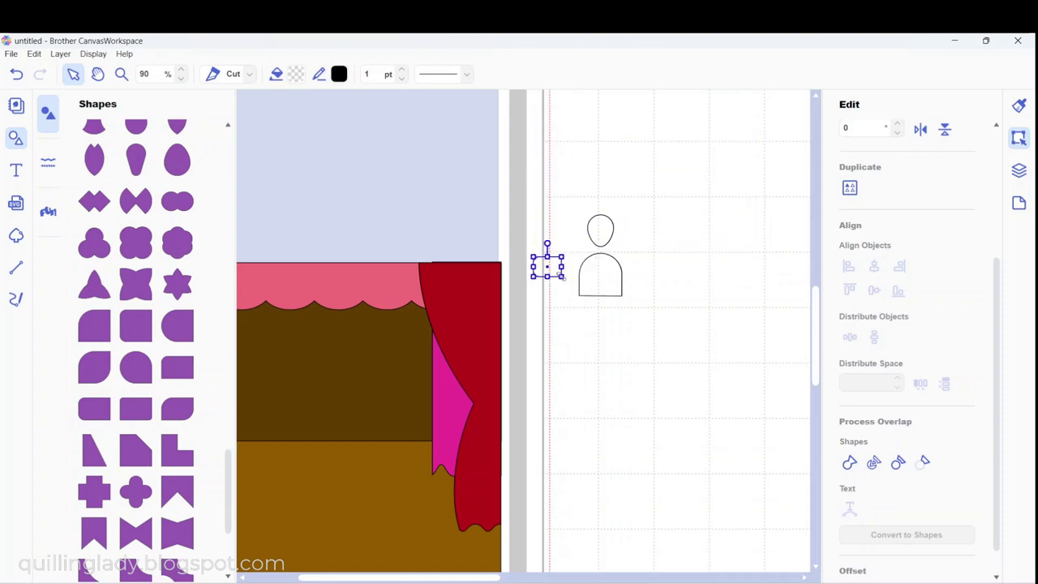
# - Duplicate the egg-shaped head and arched body together
pyautogui.moveTo(569, 211); pyautogui.dragTo(649, 289)
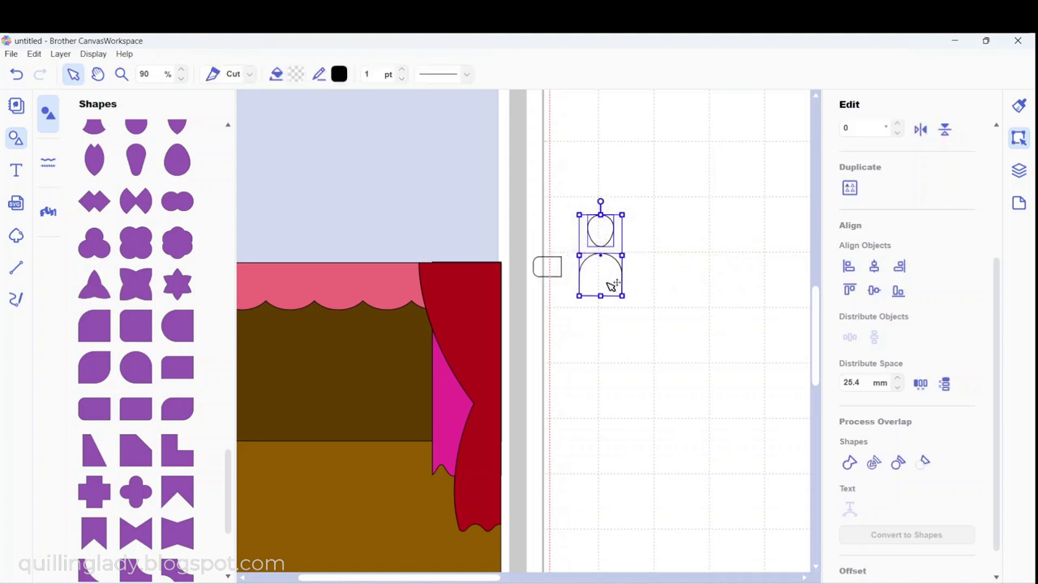
pyautogui.rightClick(607, 284)
pyautogui.click(556, 342)
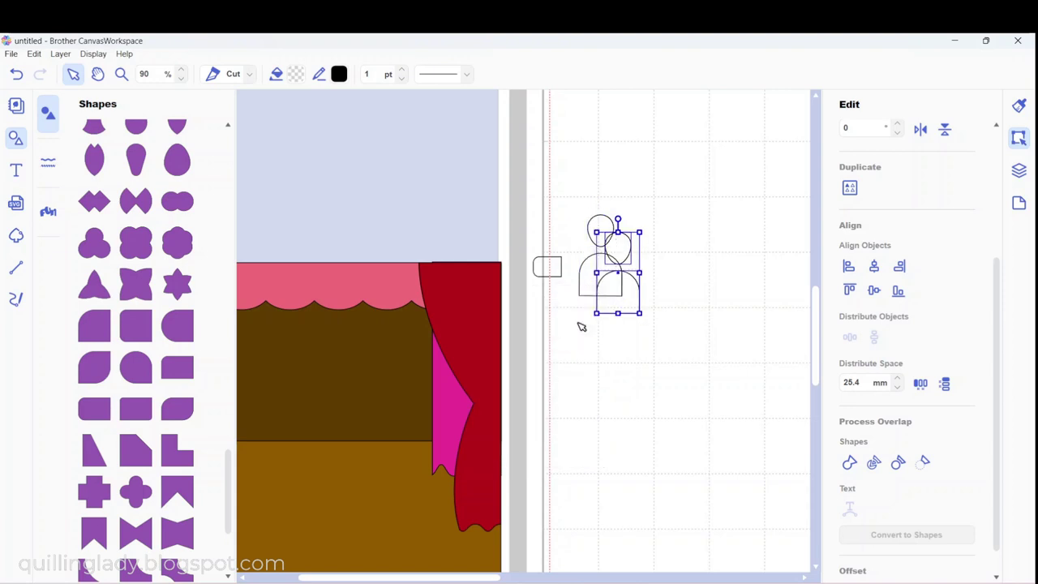
# - Move the duplicated figure above the original and add further copies beside it, forming a row of four figures
pyautogui.click(691, 308)
pyautogui.click(637, 234)
pyautogui.keyDown('shift'); pyautogui.click(631, 296); pyautogui.keyUp('shift')
pyautogui.moveTo(632, 295); pyautogui.dragTo(782, 177)
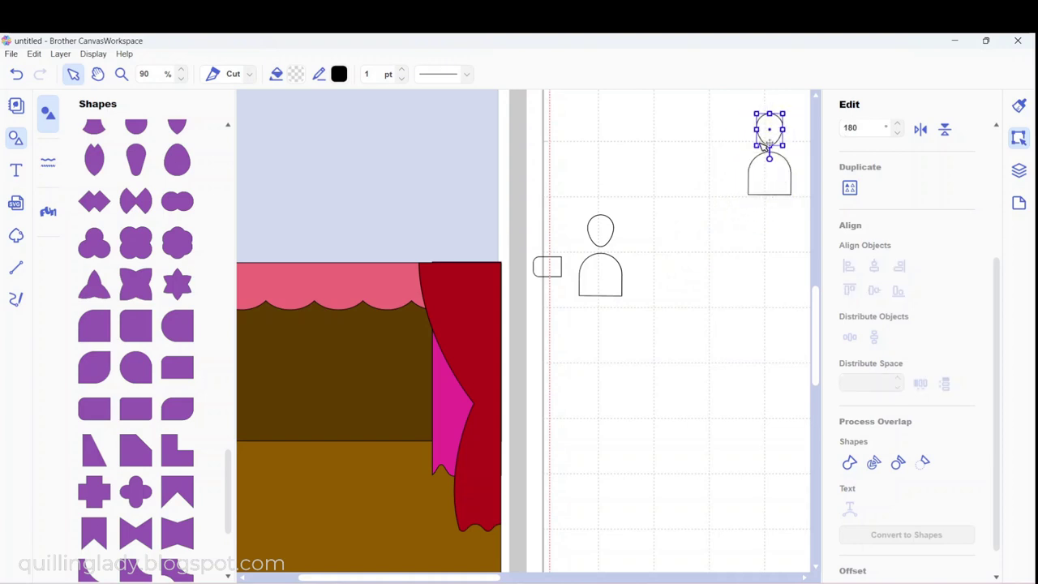
pyautogui.click(772, 150)
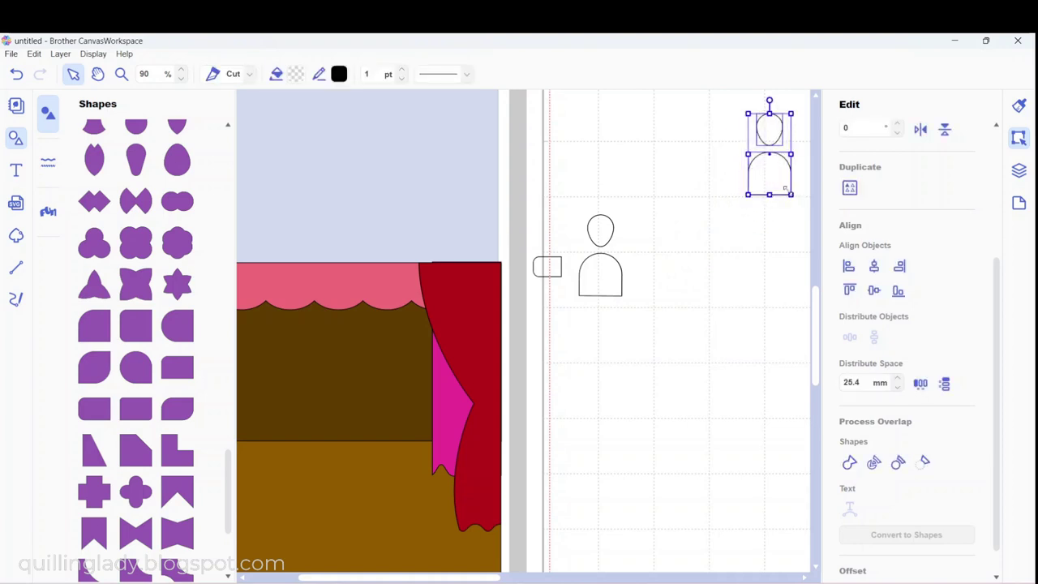
pyautogui.moveTo(785, 189); pyautogui.dragTo(724, 176)
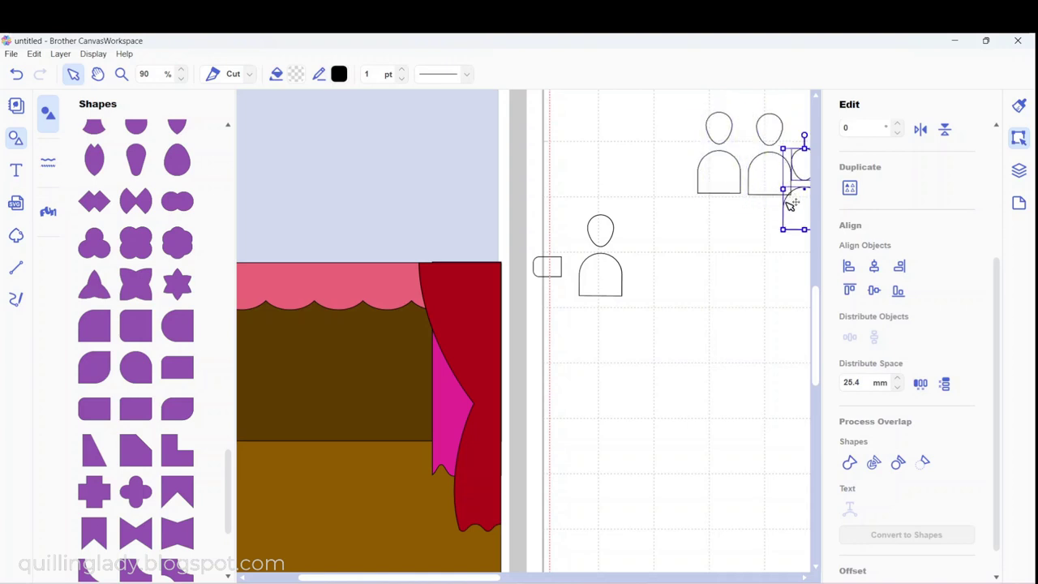
pyautogui.moveTo(784, 198); pyautogui.dragTo(649, 169)
pyautogui.moveTo(753, 179); pyautogui.dragTo(594, 180)
pyautogui.click(597, 182)
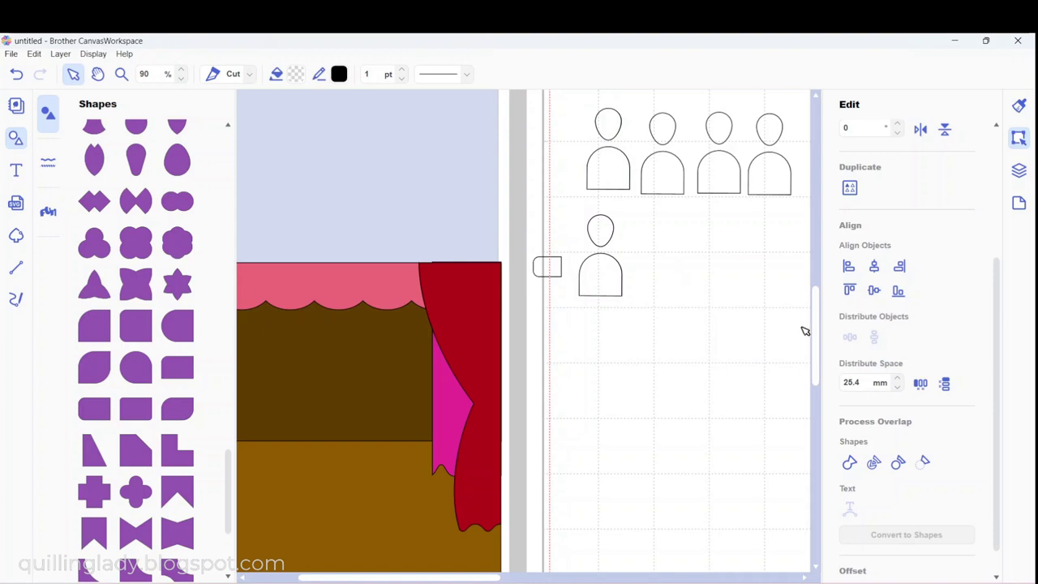
# - Paste more copies of the head-and-body figure and extend the row above the original to seven figures
pyautogui.scroll(2, 811, 308)
pyautogui.moveTo(805, 272); pyautogui.dragTo(550, 180)
pyautogui.hotkey('ctrl', 'c')
pyautogui.hotkey('ctrl', 'v')
pyautogui.hotkey('ctrl', 'v')
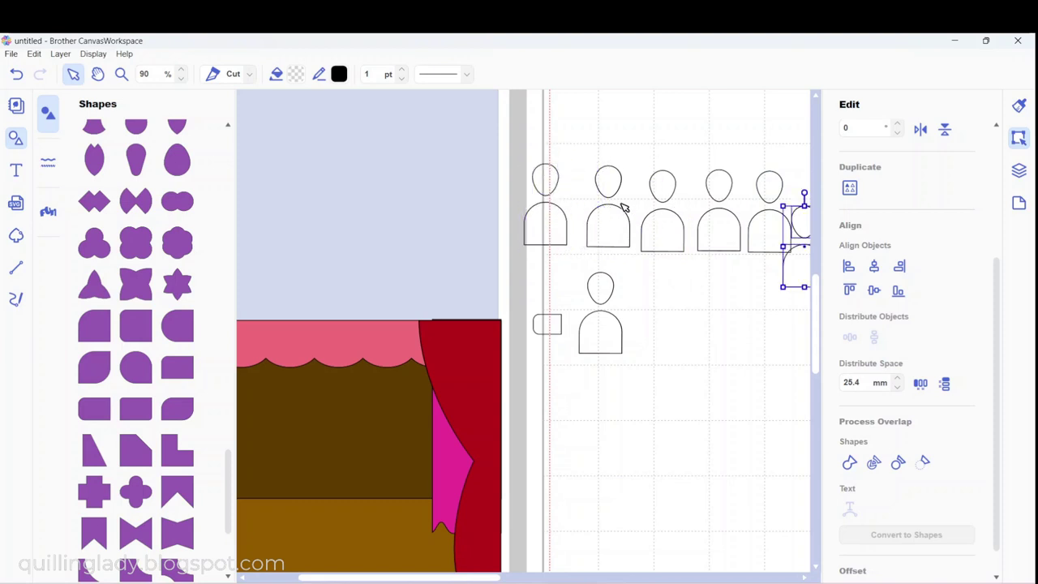
pyautogui.moveTo(811, 278); pyautogui.dragTo(481, 239)
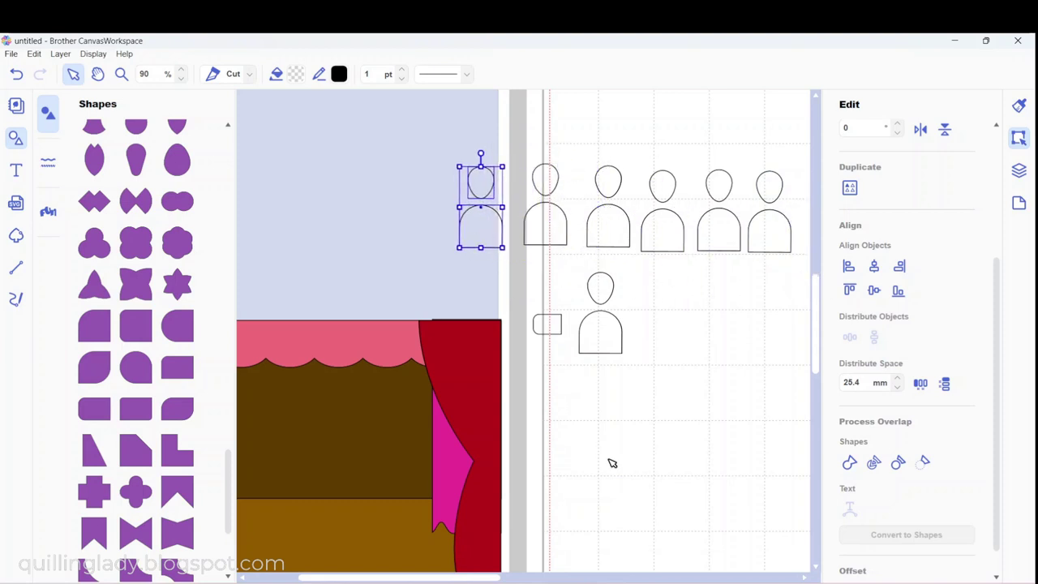
pyautogui.moveTo(463, 579); pyautogui.dragTo(528, 579)
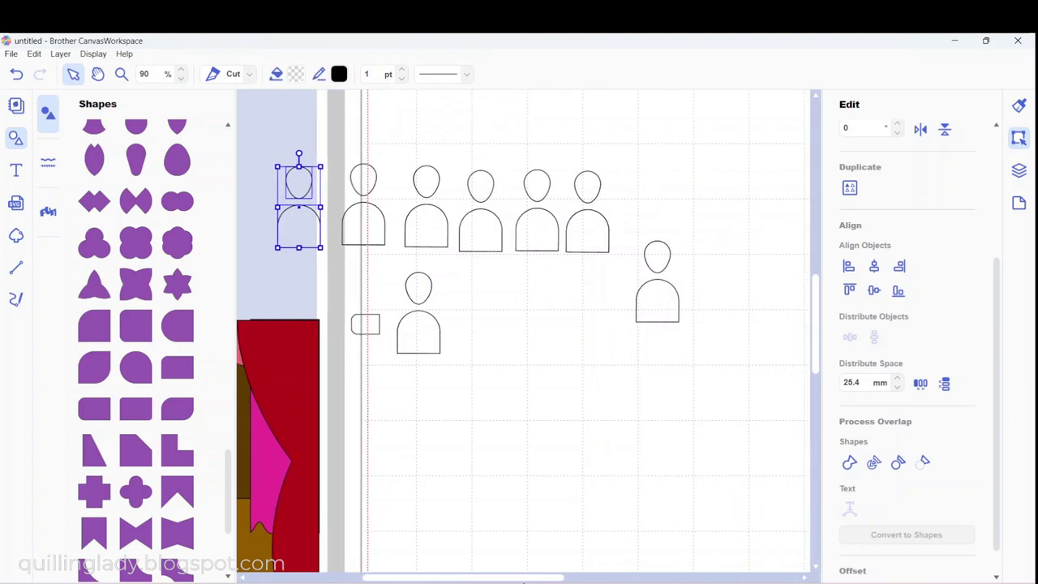
pyautogui.moveTo(681, 339); pyautogui.dragTo(646, 190)
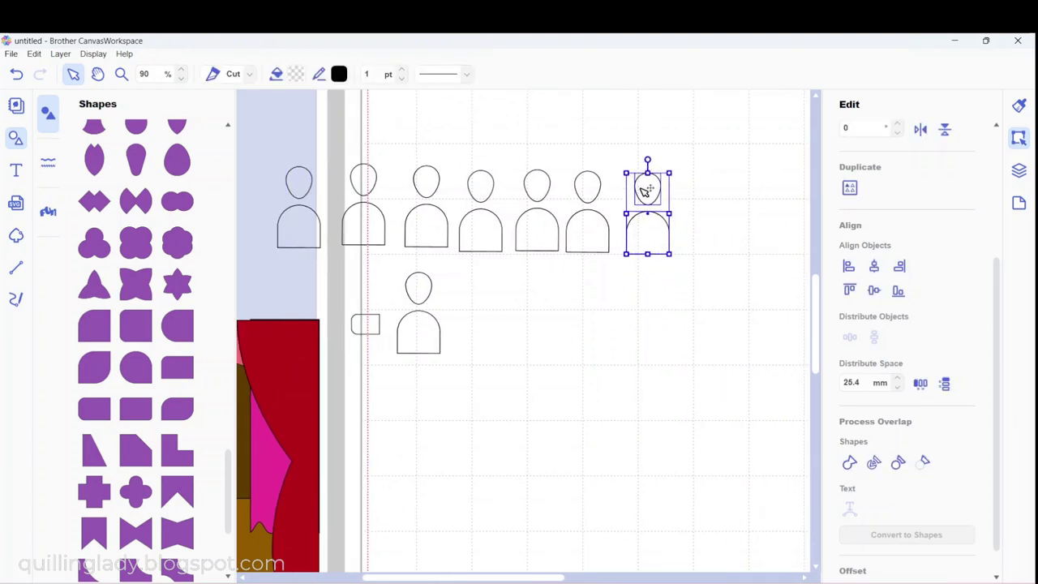
# - Rotate the small rounded rectangle to 91° and place it as a neck between the original figure's head and body
pyautogui.click(419, 289)
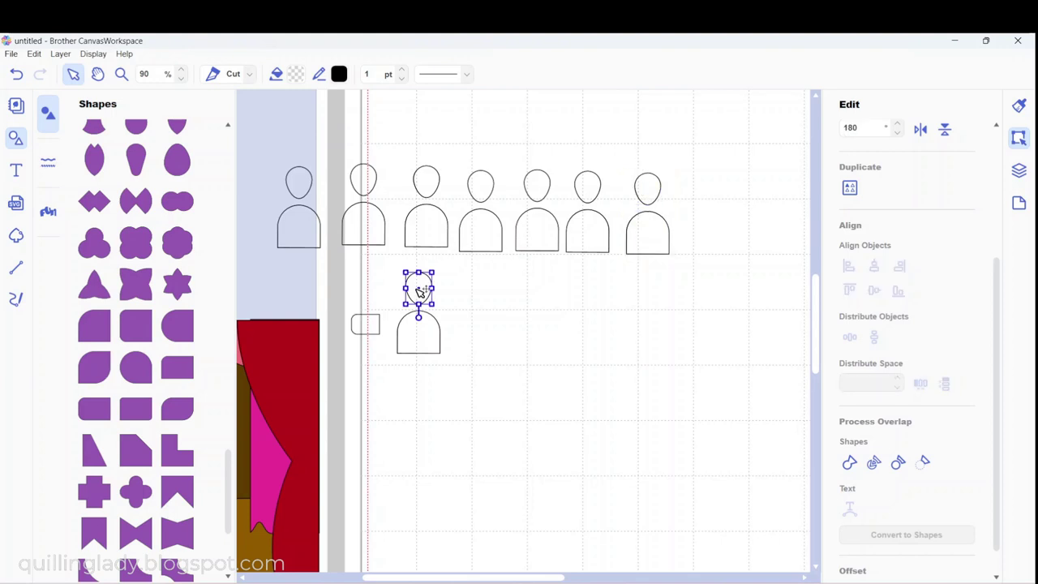
pyautogui.moveTo(365, 324); pyautogui.dragTo(500, 319)
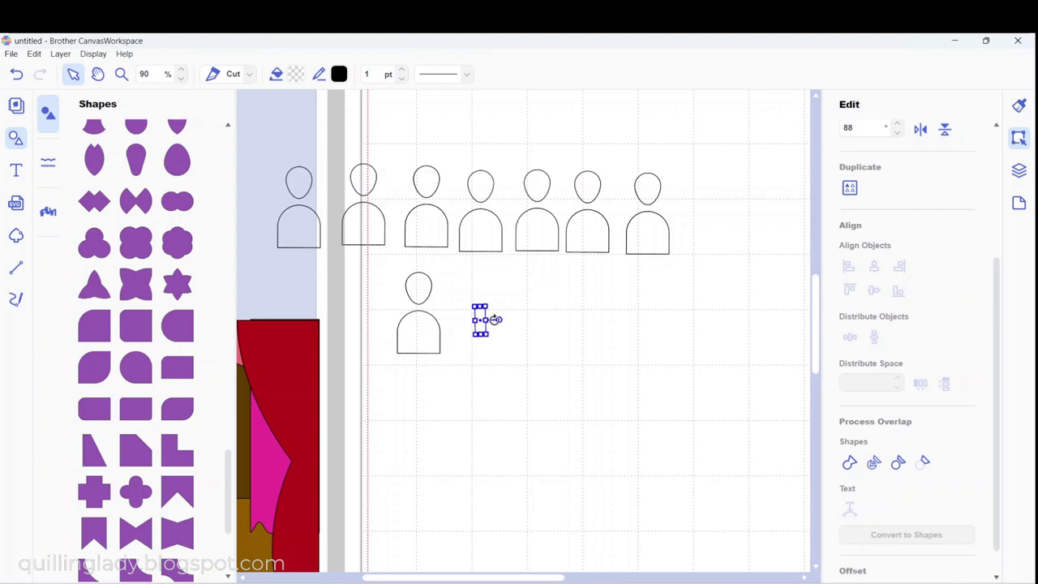
pyautogui.click(182, 70)
pyautogui.click(182, 70)
pyautogui.click(182, 70)
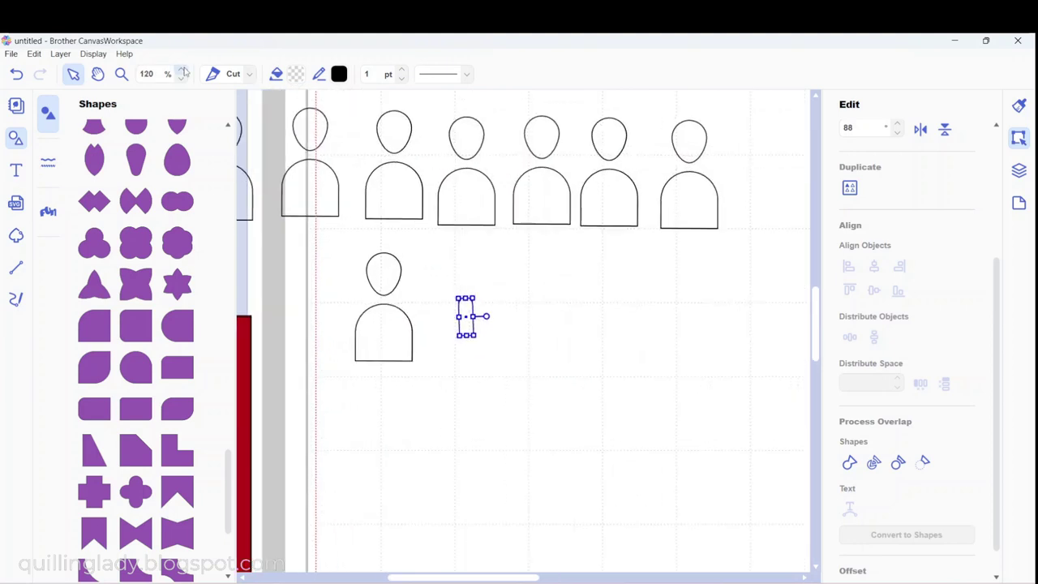
pyautogui.click(182, 70)
pyautogui.click(182, 71)
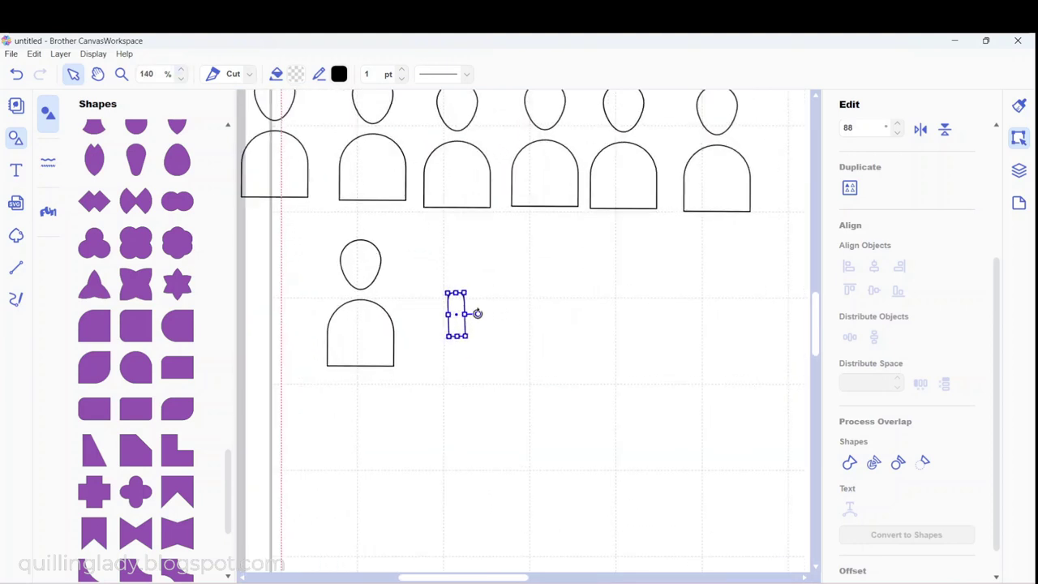
pyautogui.moveTo(477, 315); pyautogui.dragTo(362, 290)
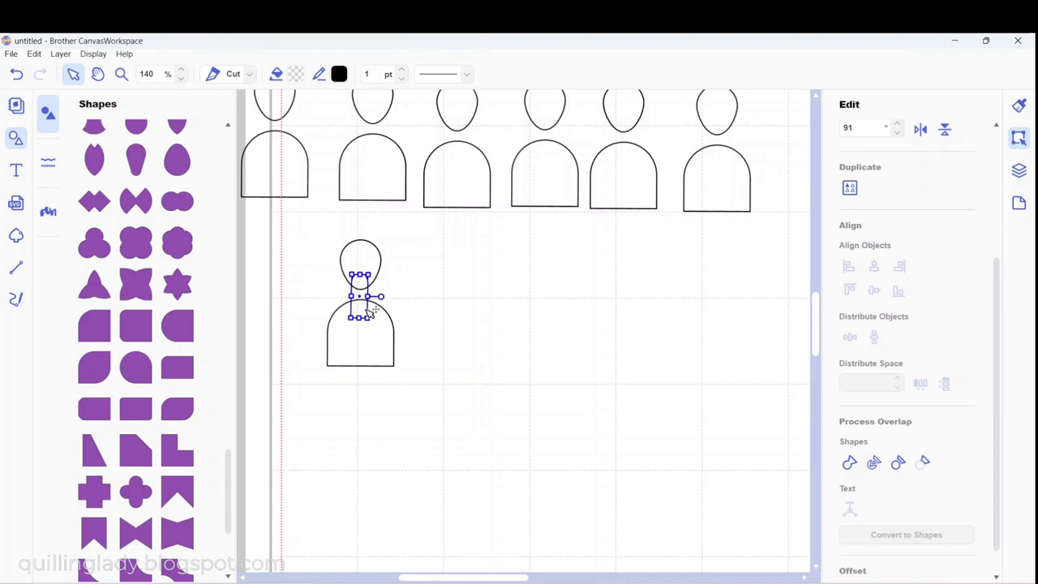
pyautogui.doubleClick(372, 312)
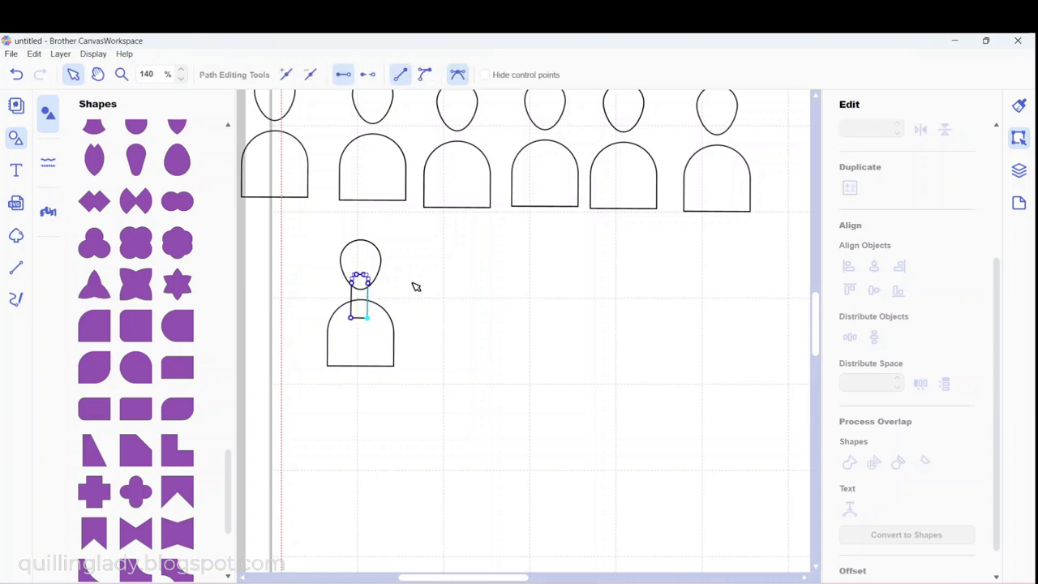
pyautogui.click(424, 287)
# - Distribute the head, neck and body by their horizontal centres, then tilt the head slightly and lower it onto the neck
pyautogui.moveTo(315, 236); pyautogui.dragTo(437, 368)
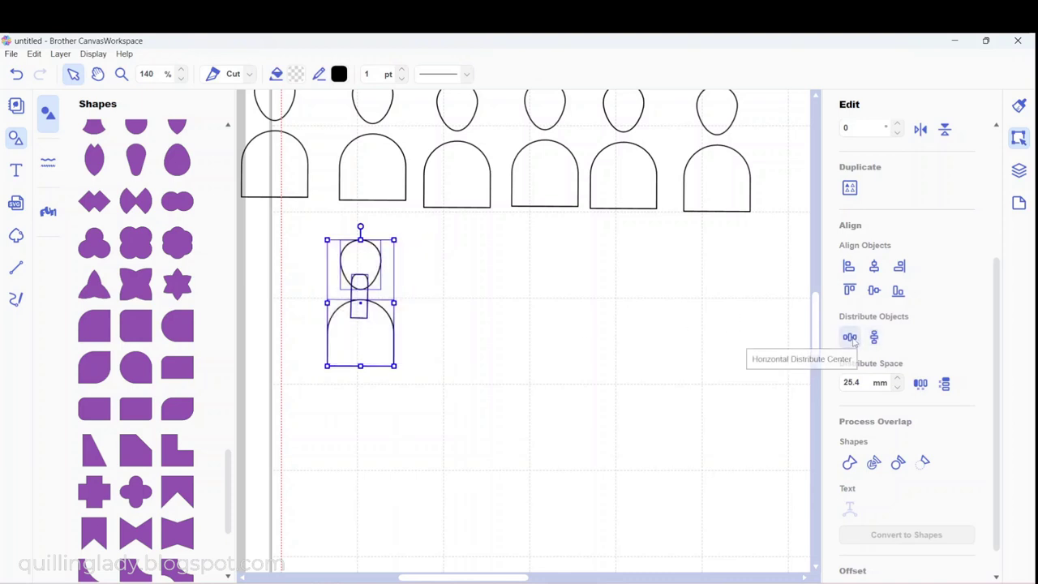
pyautogui.click(849, 338)
pyautogui.click(512, 301)
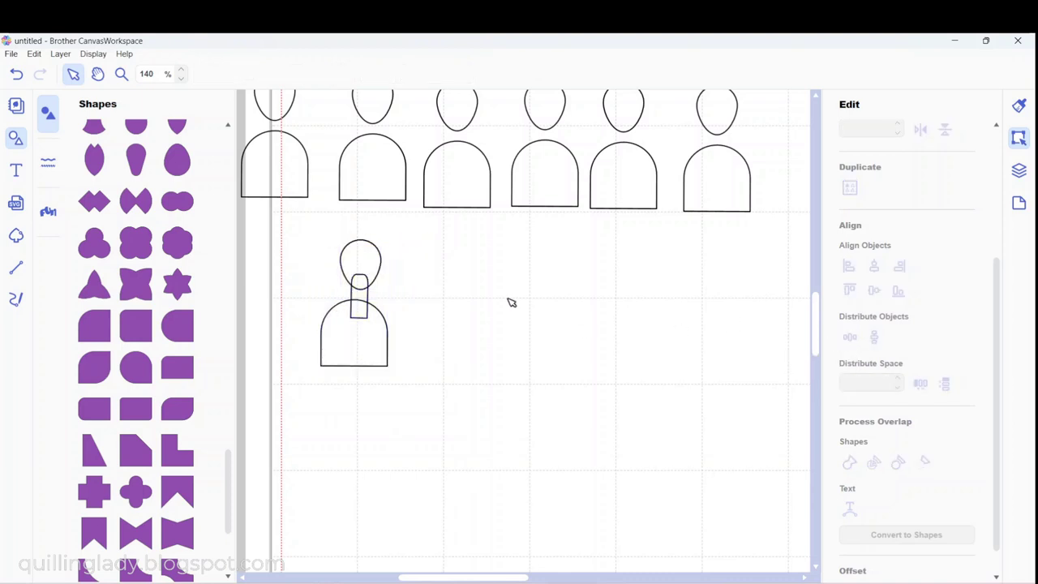
pyautogui.click(373, 261)
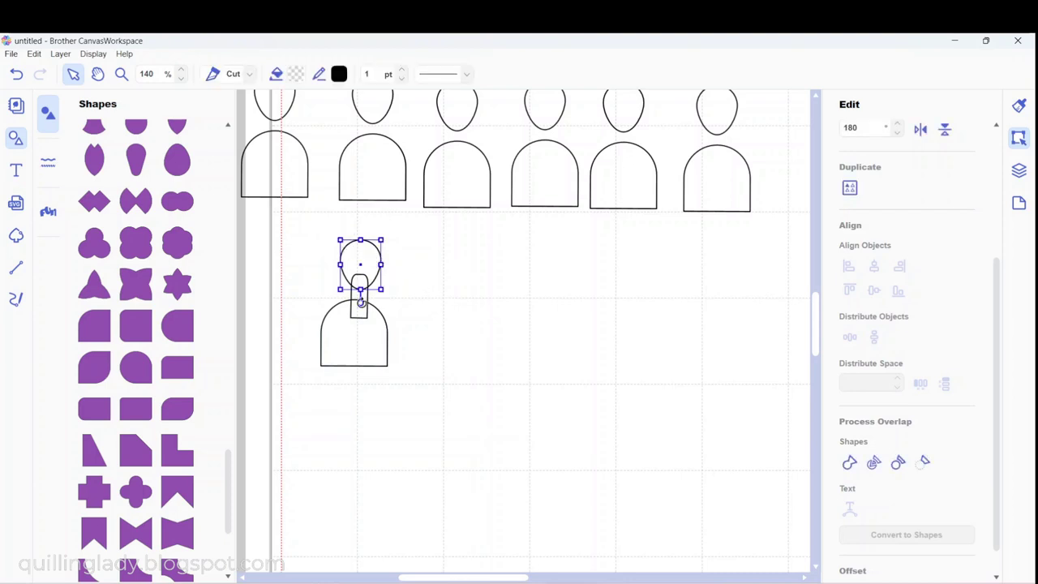
pyautogui.moveTo(361, 301); pyautogui.dragTo(373, 277)
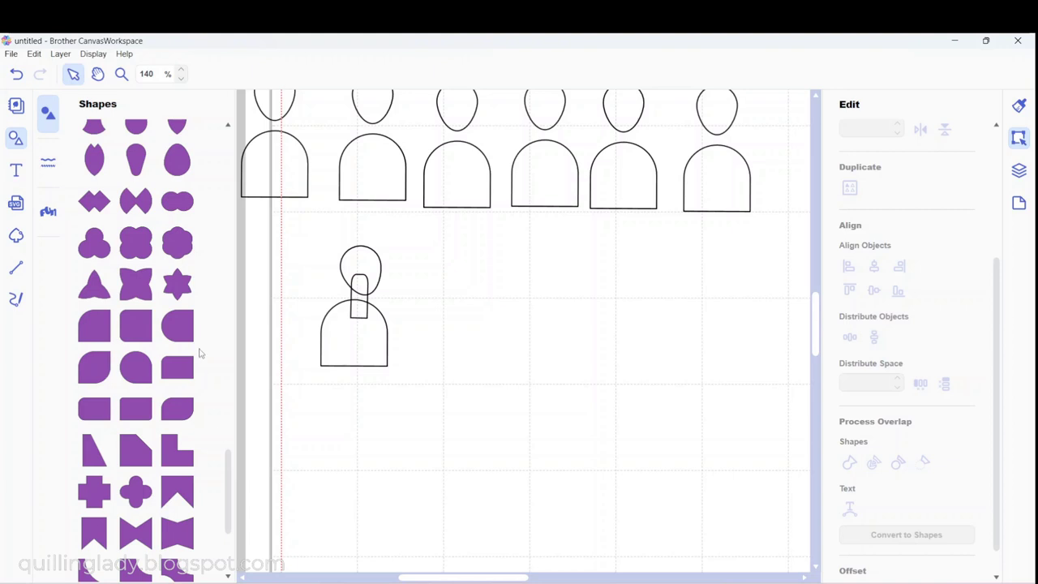
# - Add an egg shape, shrink it, rotate it to 54° and place it over the back of the head as hair
pyautogui.click(183, 168)
pyautogui.moveTo(419, 157); pyautogui.dragTo(539, 468)
pyautogui.moveTo(680, 188); pyautogui.dragTo(367, 264)
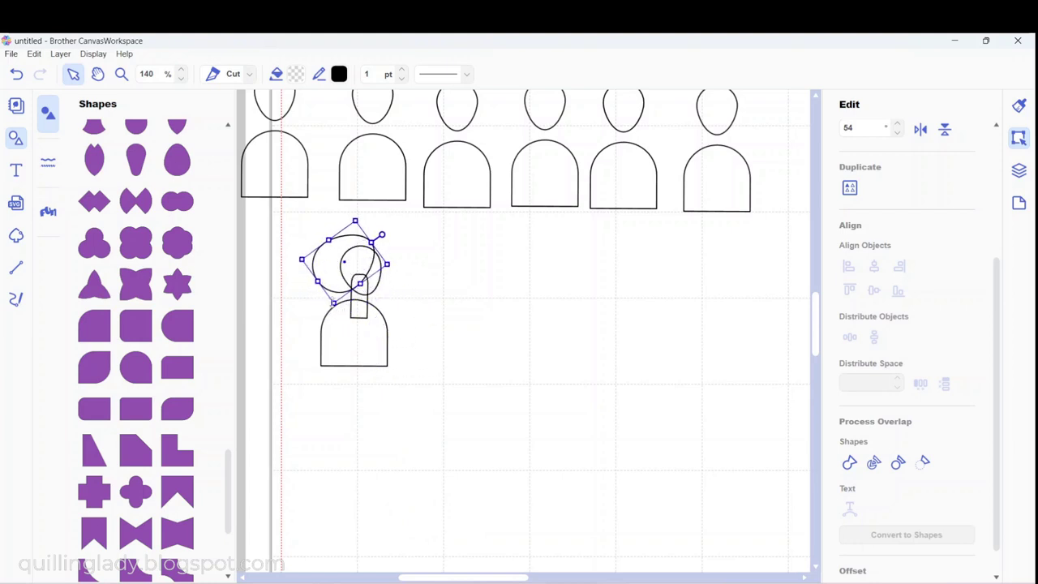
pyautogui.moveTo(333, 303); pyautogui.dragTo(357, 266)
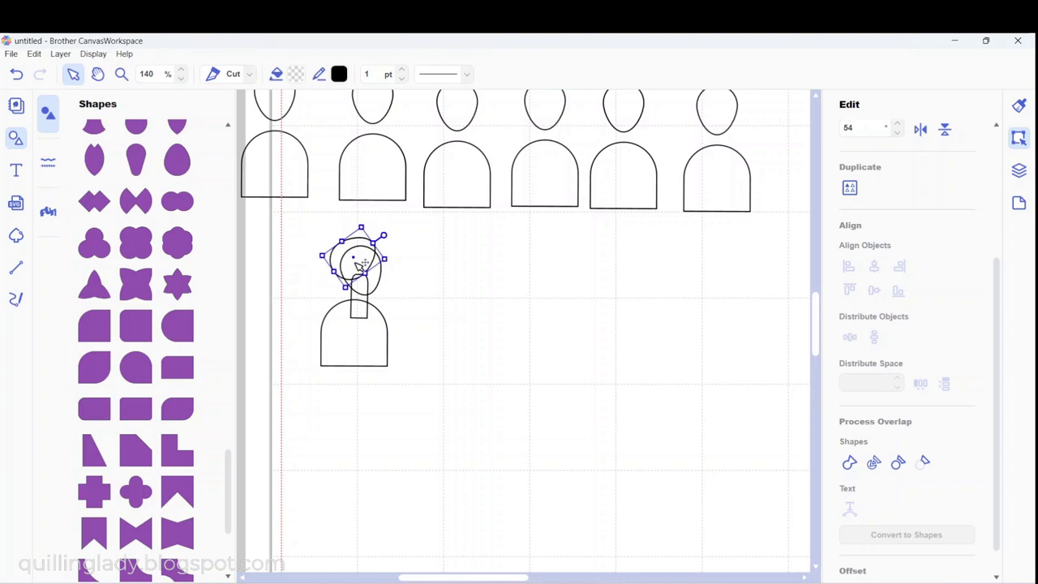
pyautogui.click(432, 287)
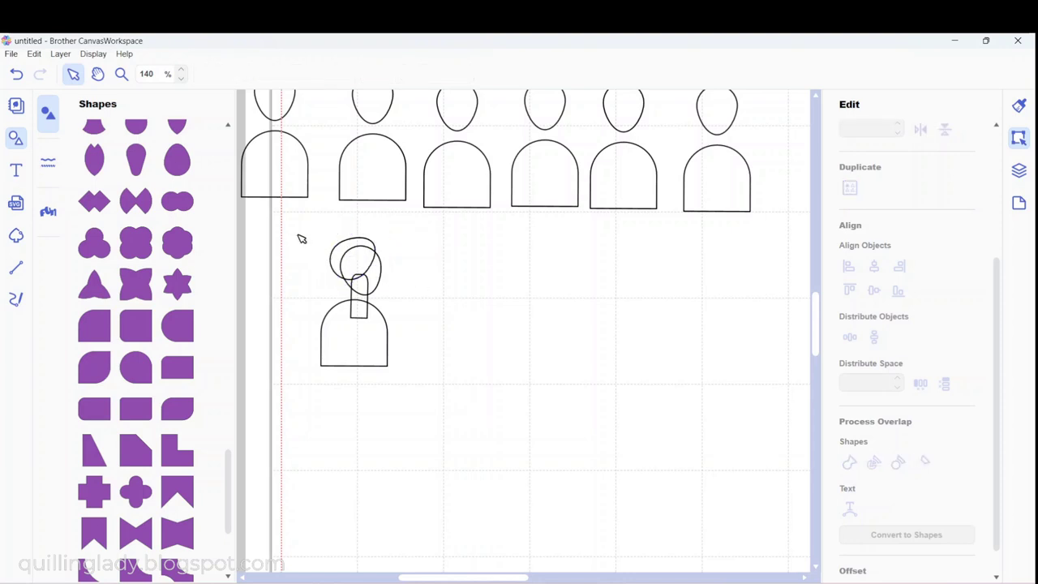
pyautogui.moveTo(298, 235); pyautogui.dragTo(406, 349)
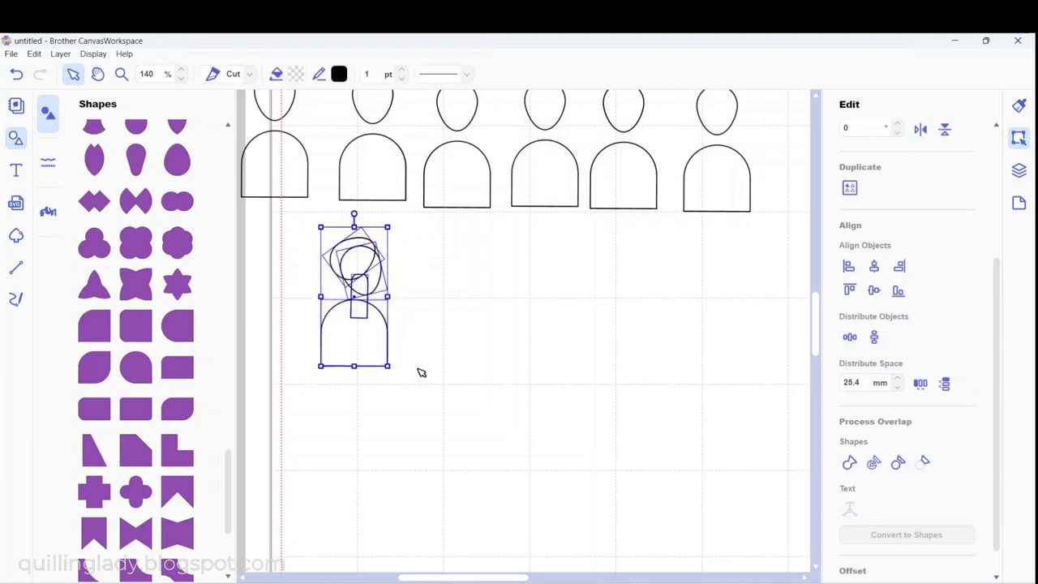
pyautogui.click(850, 462)
pyautogui.click(554, 378)
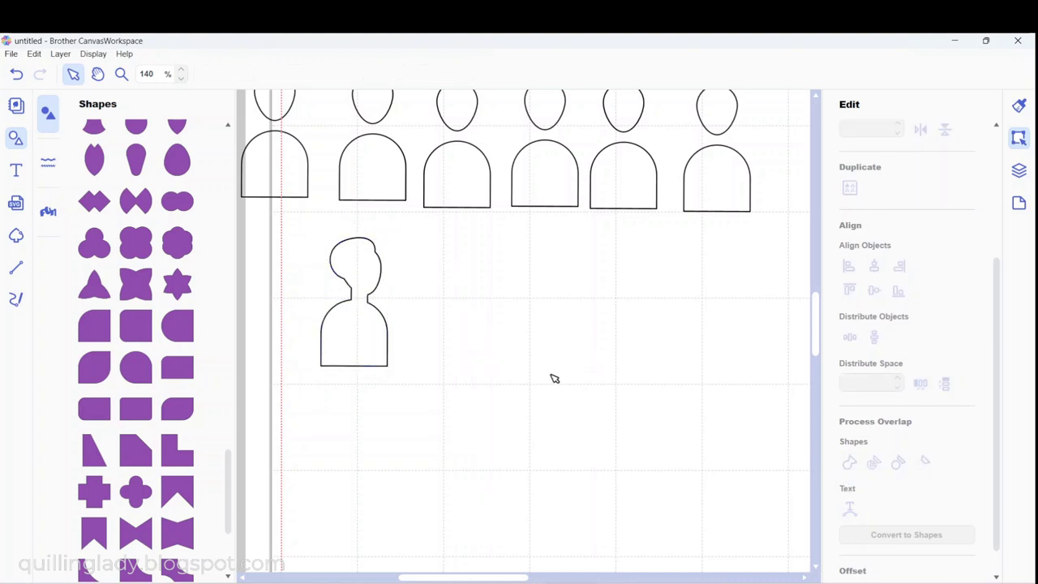
pyautogui.hotkey('ctrl', 'z')
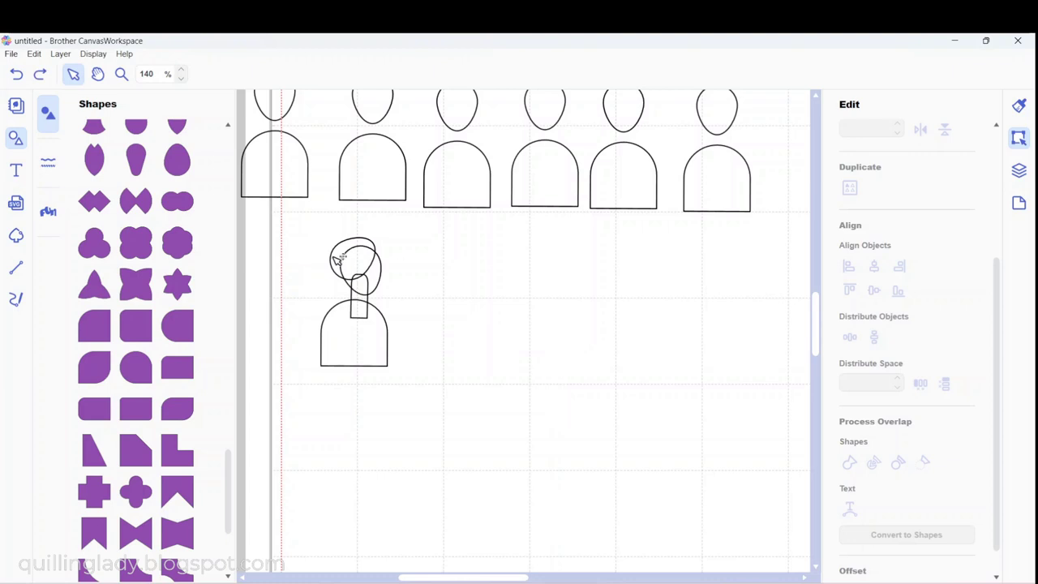
# - Rotate the hair egg to 37° and lower it slightly over the head
pyautogui.click(337, 258)
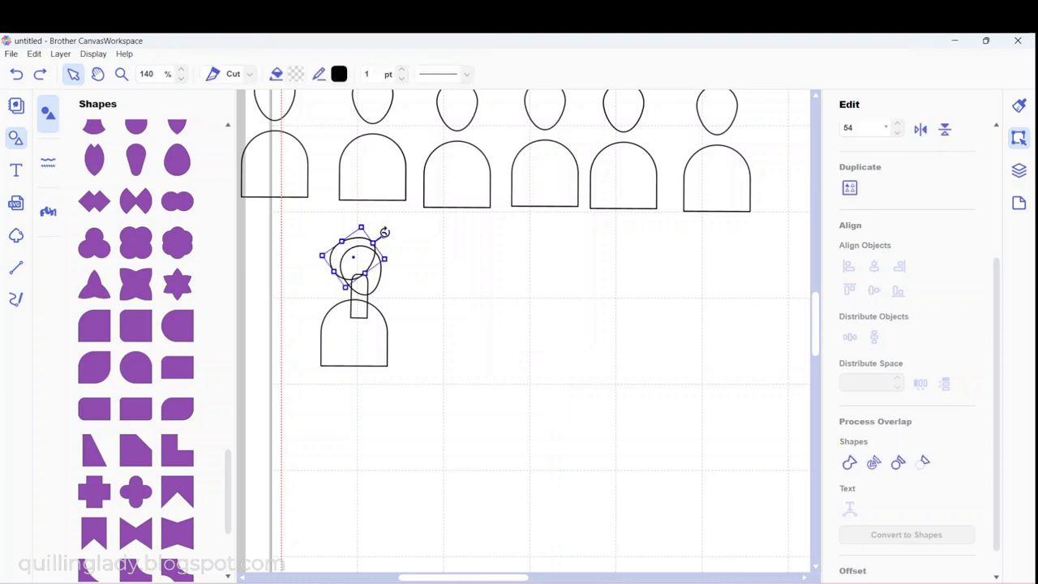
pyautogui.moveTo(385, 232); pyautogui.dragTo(376, 227)
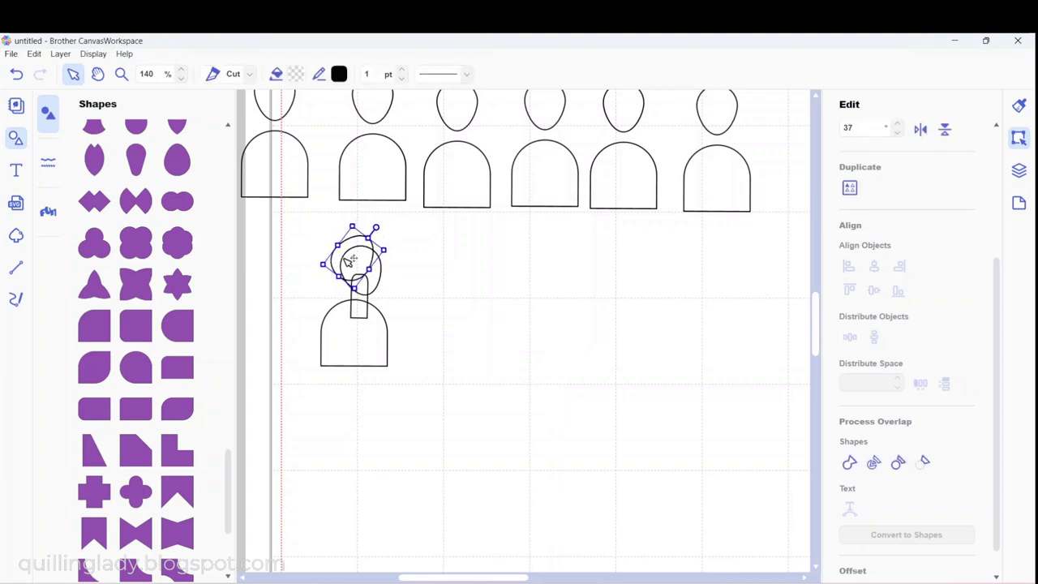
pyautogui.moveTo(347, 261); pyautogui.dragTo(343, 268)
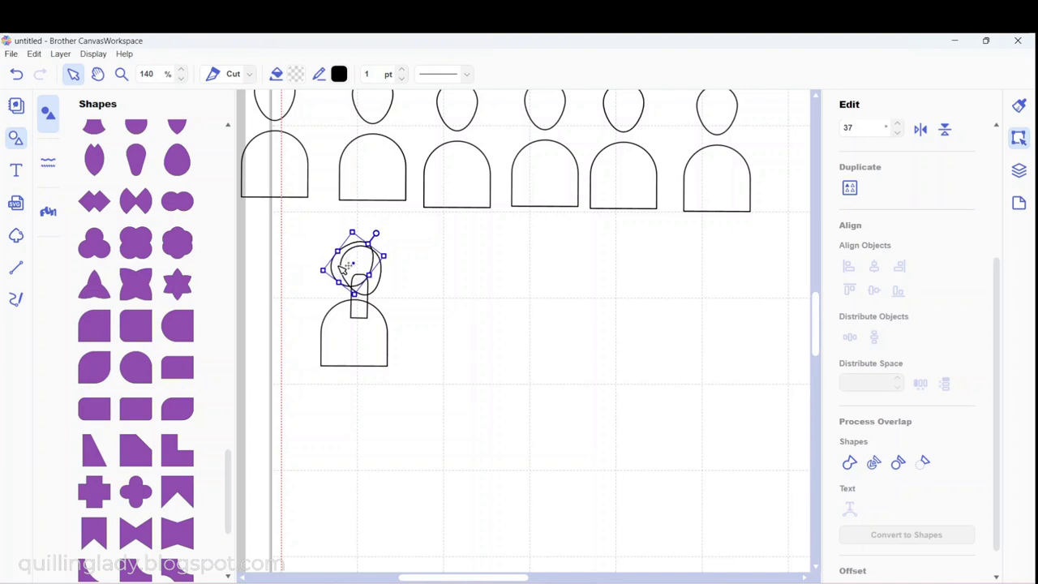
# - Weld the hair, head, neck and body into one figure silhouette
pyautogui.click(313, 243)
pyautogui.moveTo(303, 236); pyautogui.dragTo(448, 375)
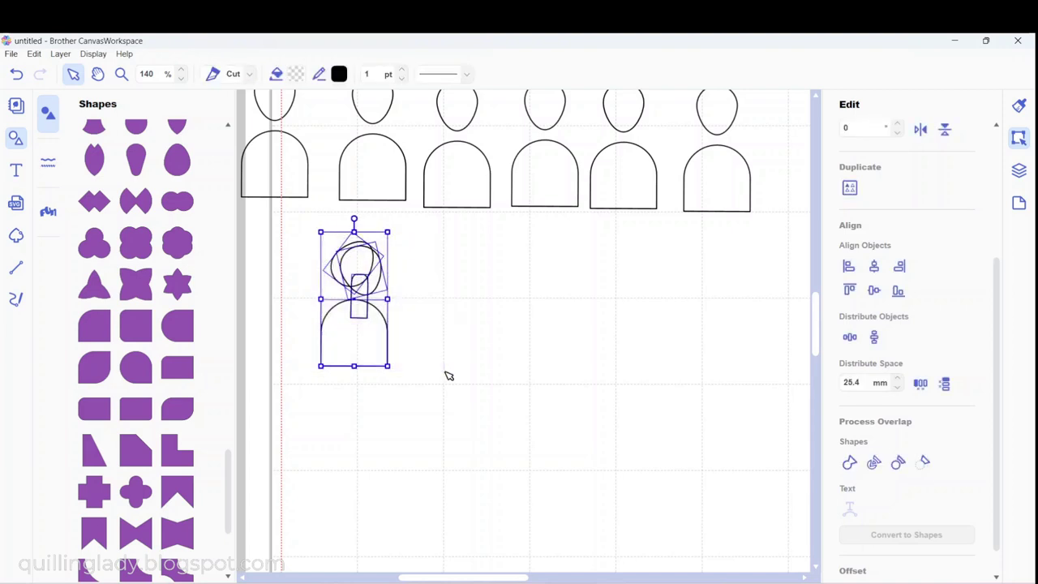
pyautogui.click(849, 462)
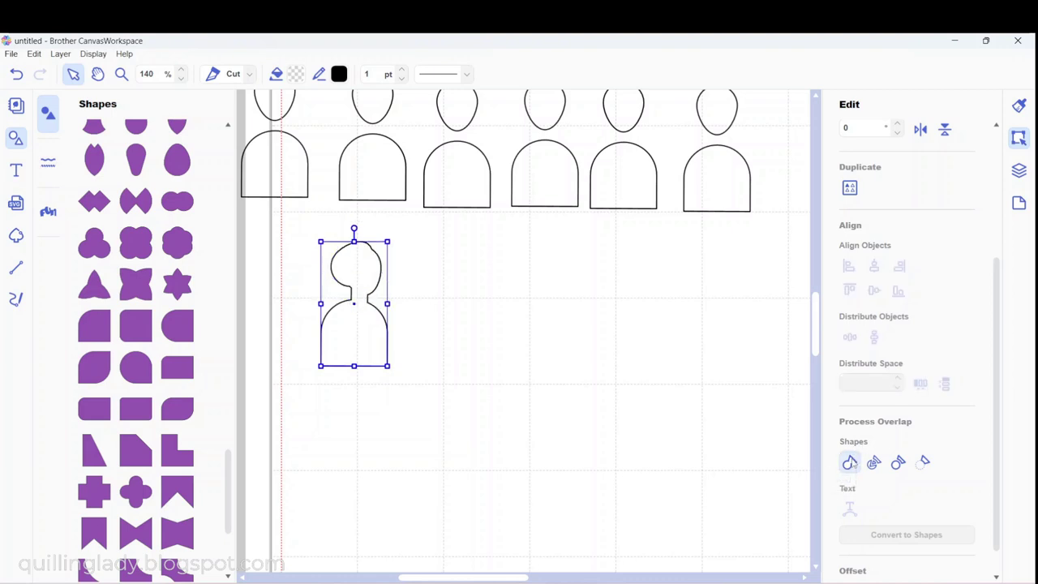
pyautogui.click(571, 354)
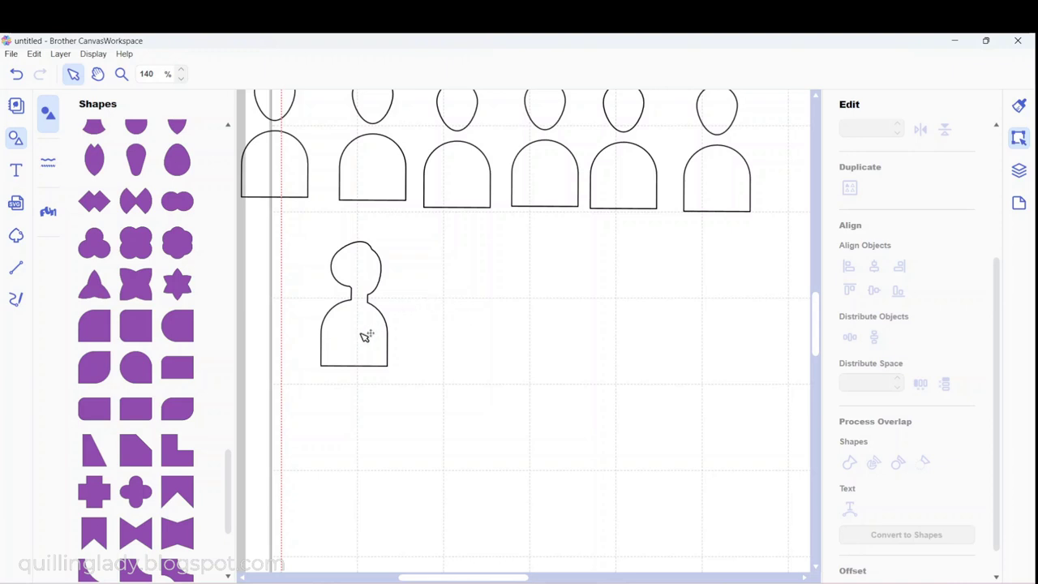
# - Move the welded silhouette aside to the lower right of the mat and bring the row's last figure down to the lower left
pyautogui.moveTo(366, 336); pyautogui.dragTo(754, 423)
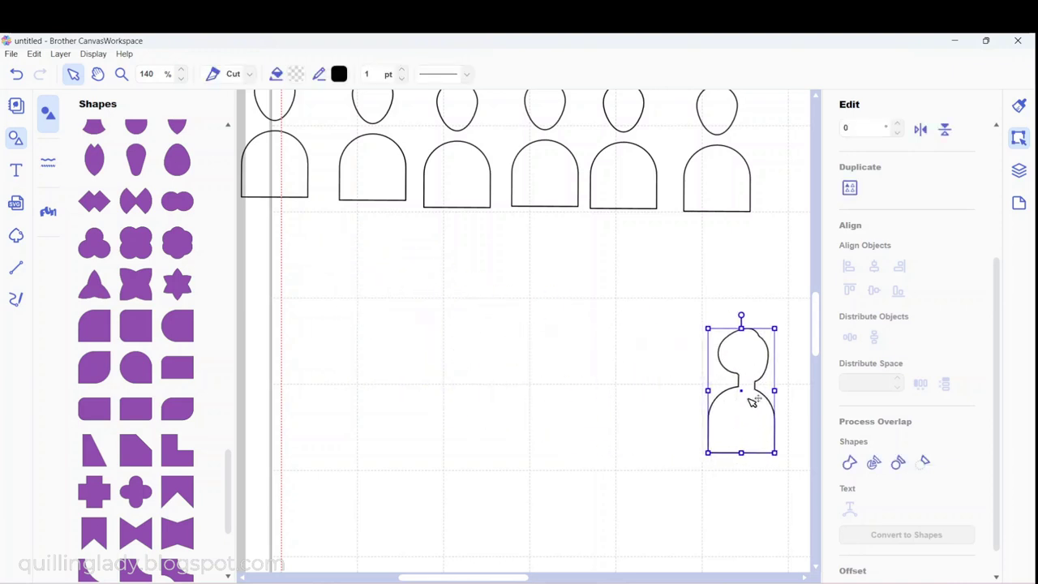
pyautogui.moveTo(766, 252); pyautogui.dragTo(370, 360)
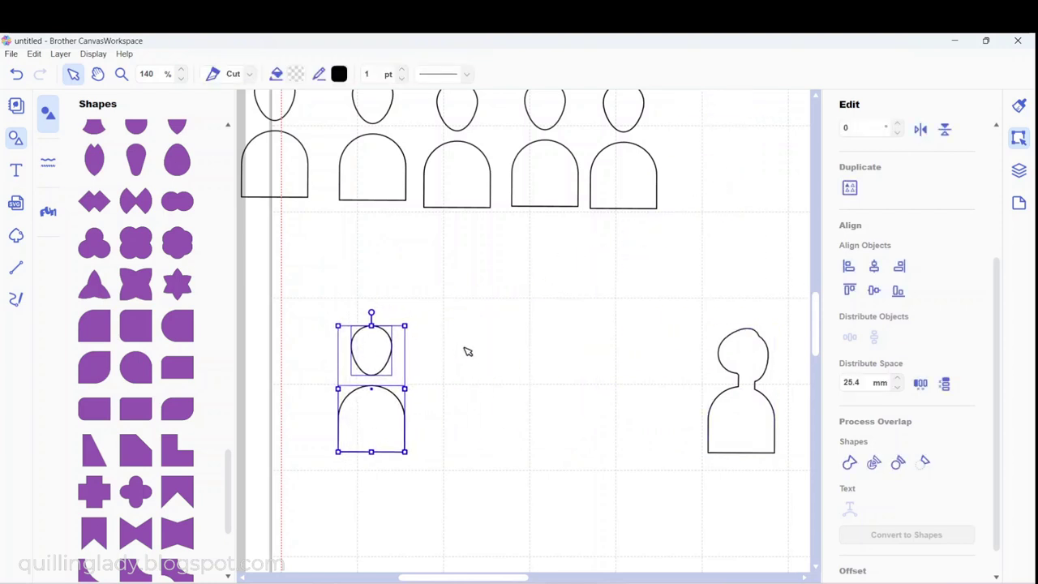
pyautogui.click(469, 352)
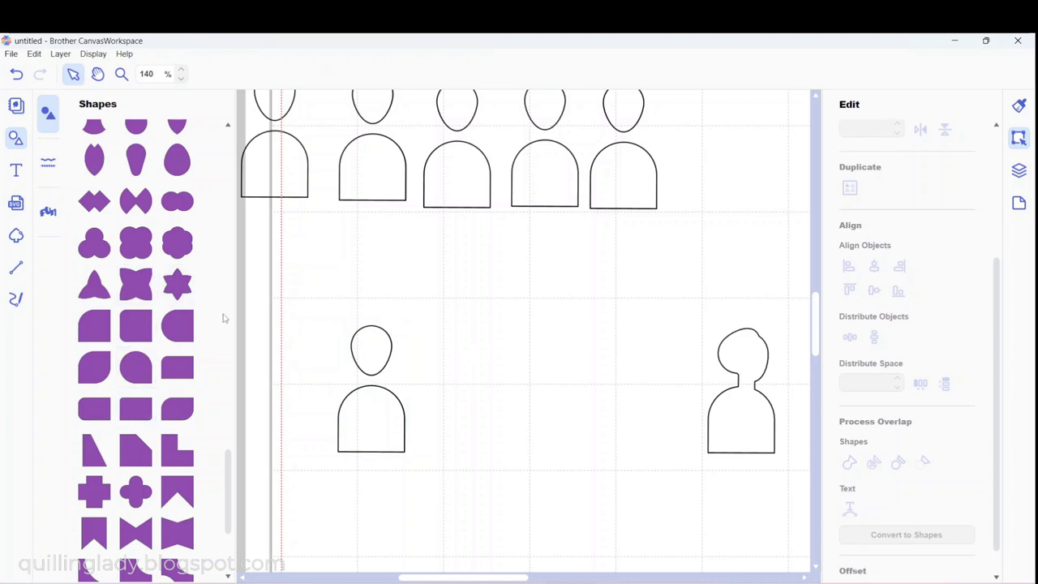
# - Add a rounded rectangle, shrink it, rotate it to 92° and place it between the lower-left figure's head and body as a neck
pyautogui.moveTo(229, 480)
pyautogui.mouseDown()
pyautogui.moveTo(228, 450)
pyautogui.moveTo(228, 469)
pyautogui.mouseUp()
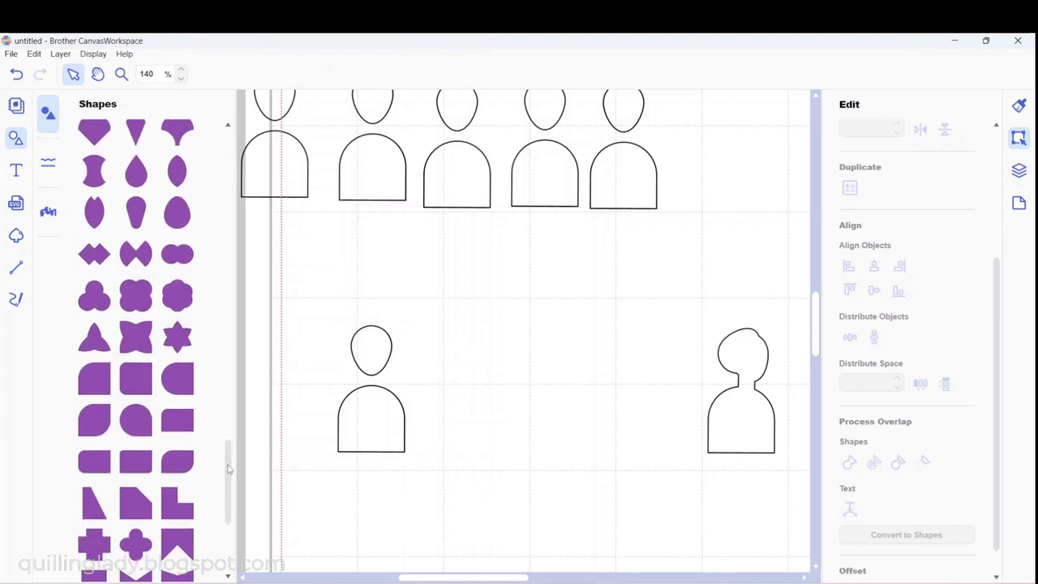
pyautogui.click(99, 463)
pyautogui.moveTo(520, 118); pyautogui.dragTo(580, 432)
pyautogui.moveTo(518, 205); pyautogui.dragTo(518, 435)
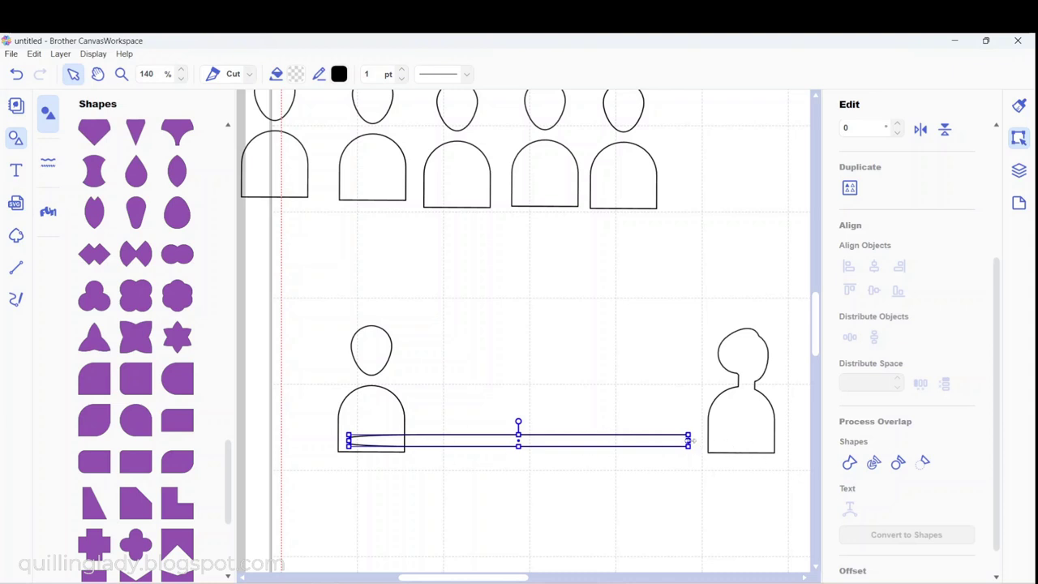
pyautogui.moveTo(691, 439); pyautogui.dragTo(392, 381)
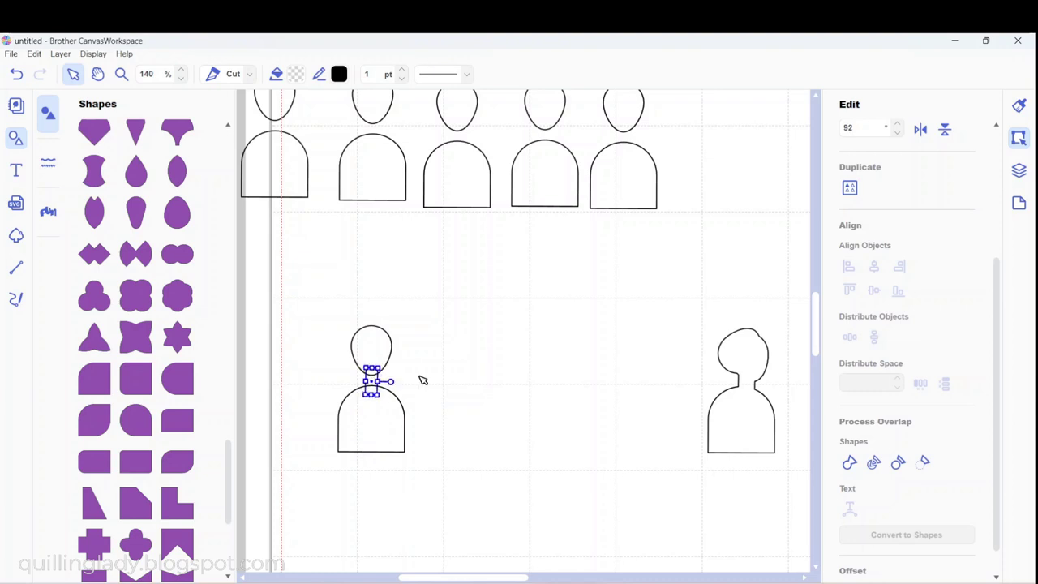
# - Lower the head slightly so it overlaps the neck further
pyautogui.click(431, 379)
pyautogui.click(372, 382)
pyautogui.click(405, 381)
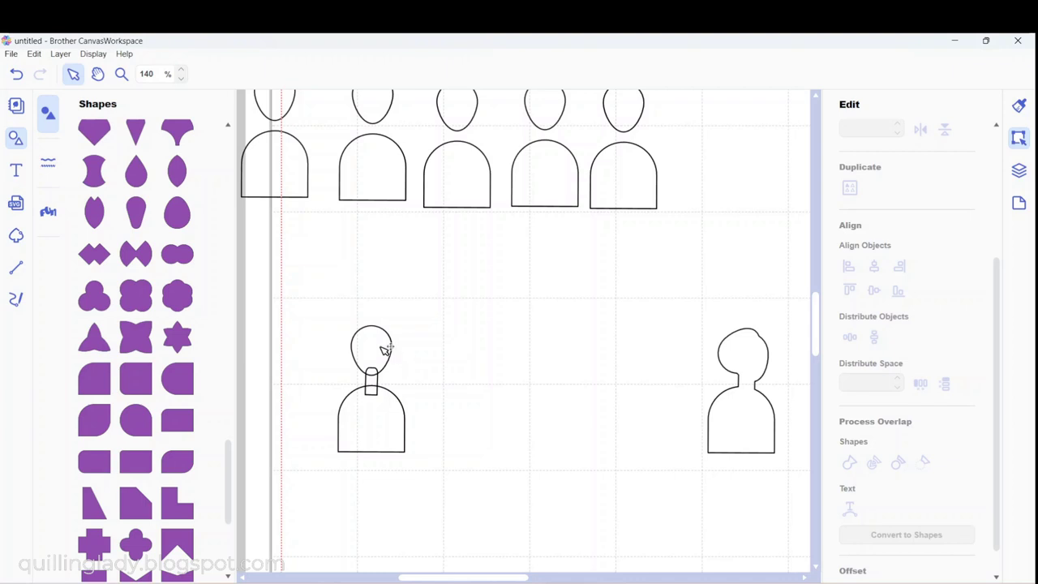
pyautogui.moveTo(385, 352); pyautogui.dragTo(388, 355)
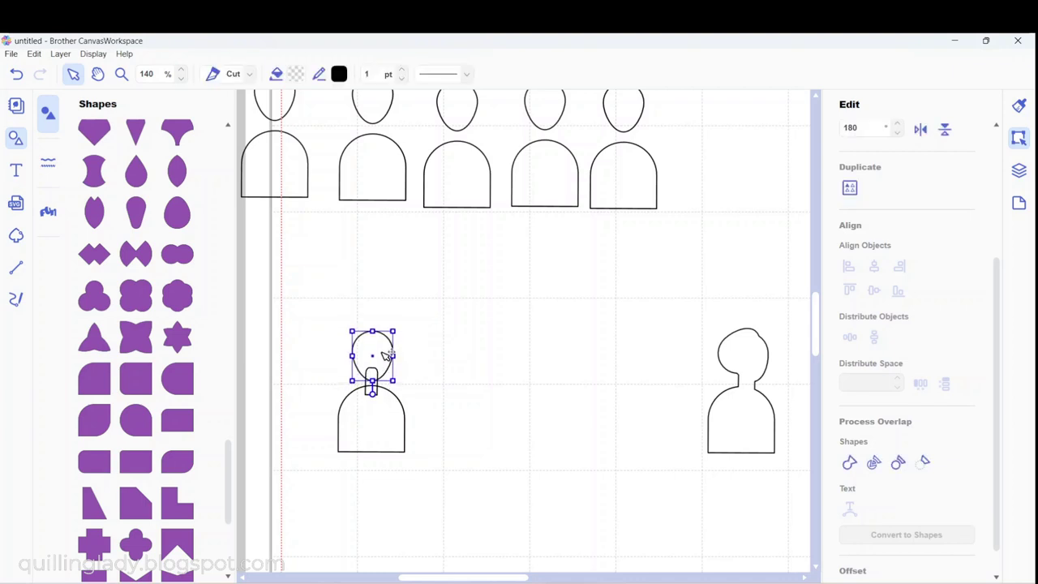
pyautogui.click(439, 359)
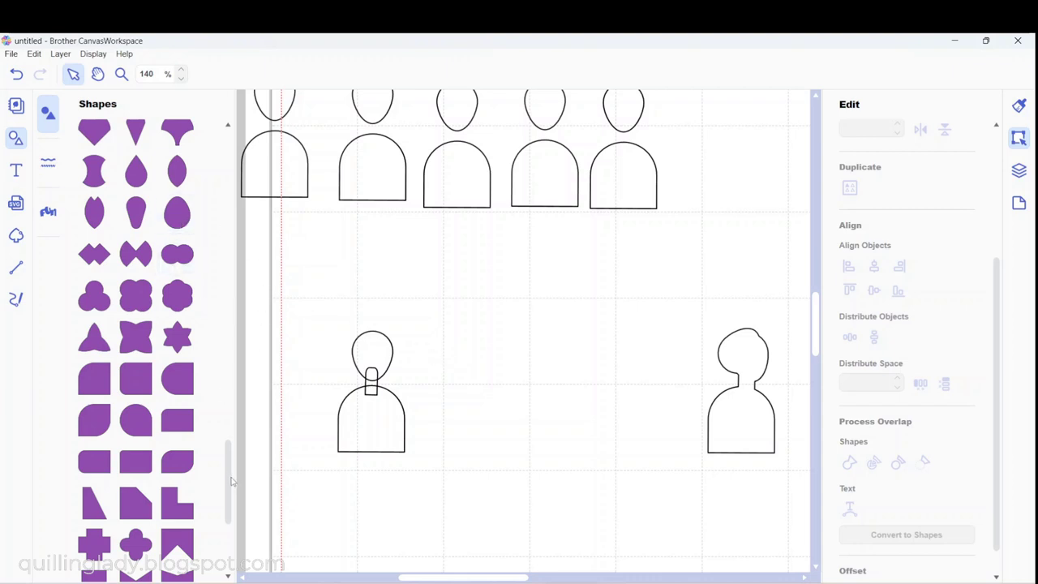
# - Add a plain ellipse, shrink it to slightly wider than the head and place it over the top of the head as hair
pyautogui.moveTo(231, 481); pyautogui.dragTo(252, 357)
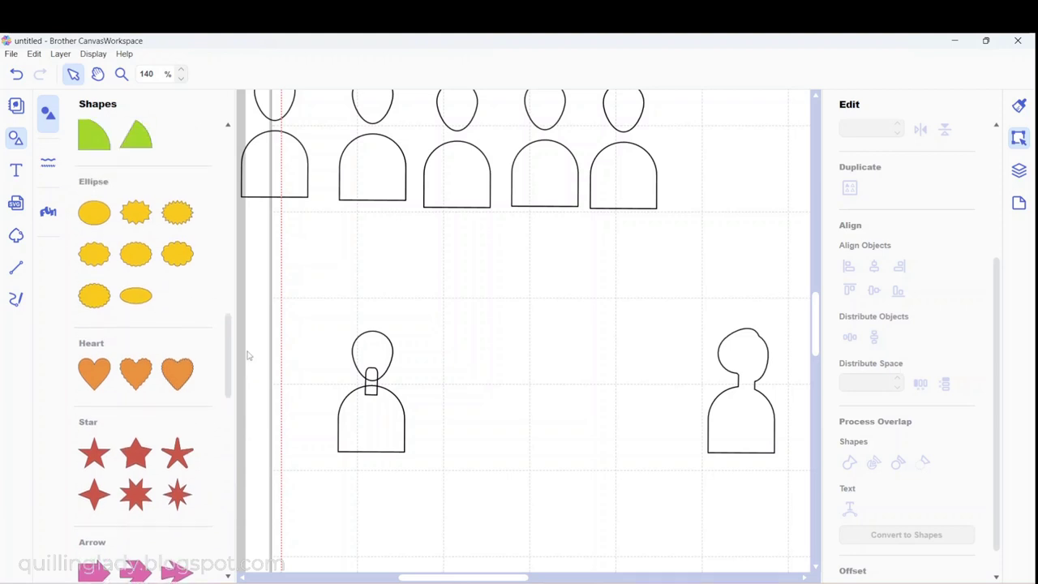
pyautogui.click(96, 224)
pyautogui.moveTo(436, 113); pyautogui.dragTo(437, 433)
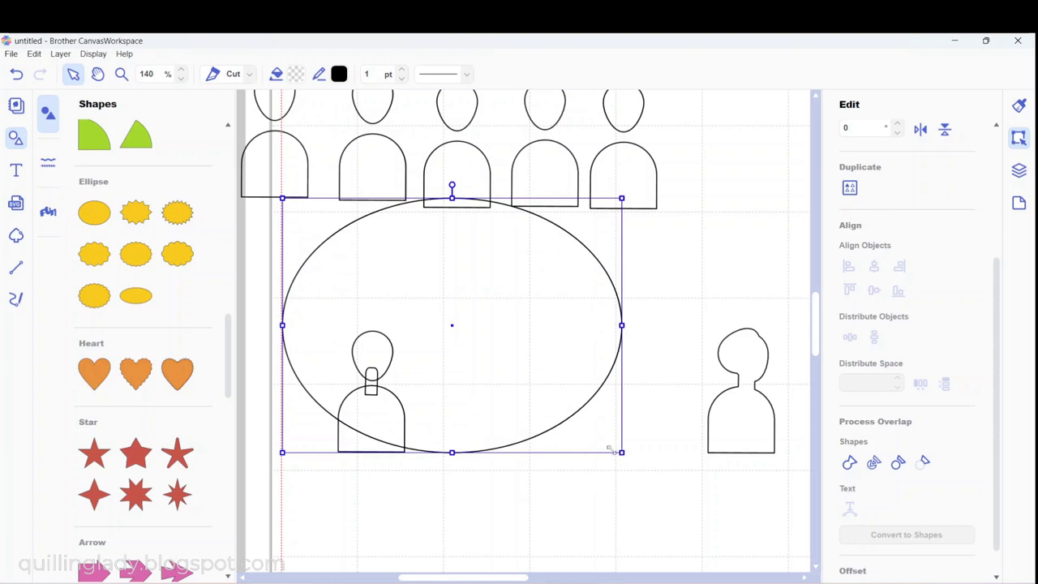
pyautogui.moveTo(609, 448); pyautogui.dragTo(389, 349)
pyautogui.click(464, 374)
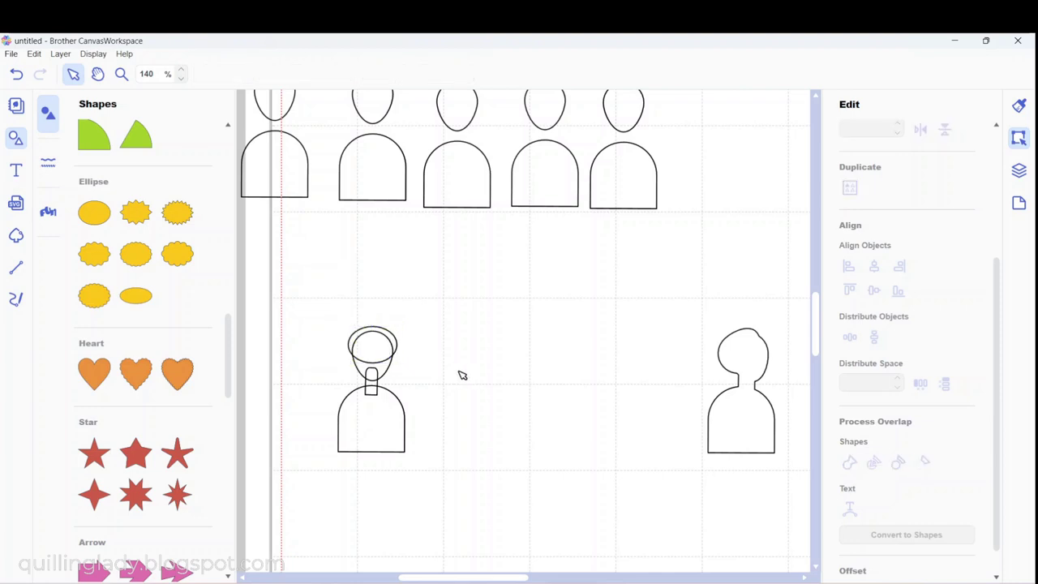
# - Weld the ellipse hair, head, neck and body into one figure silhouette
pyautogui.moveTo(311, 327); pyautogui.dragTo(466, 479)
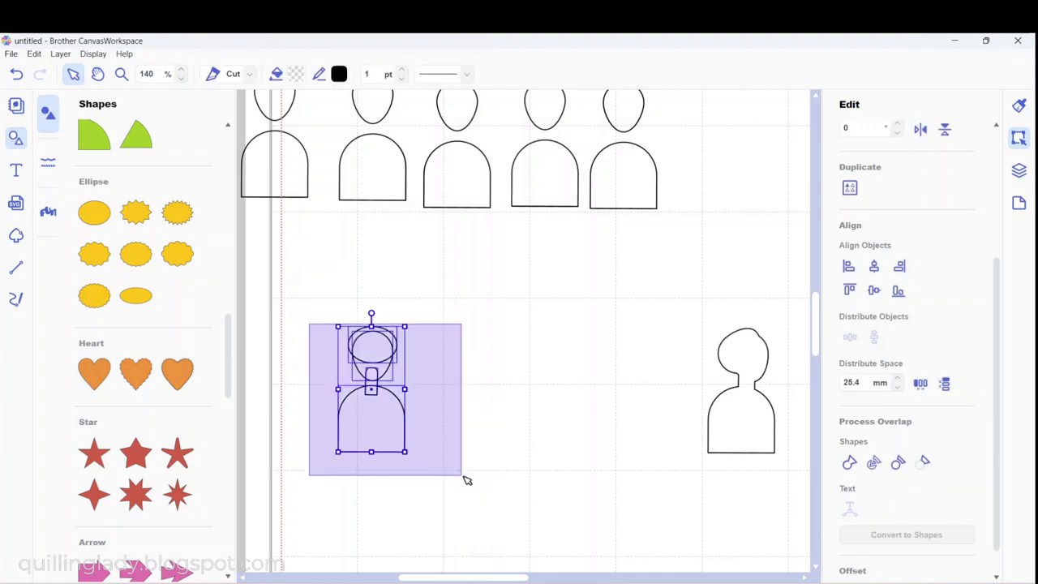
pyautogui.click(848, 462)
pyautogui.click(572, 436)
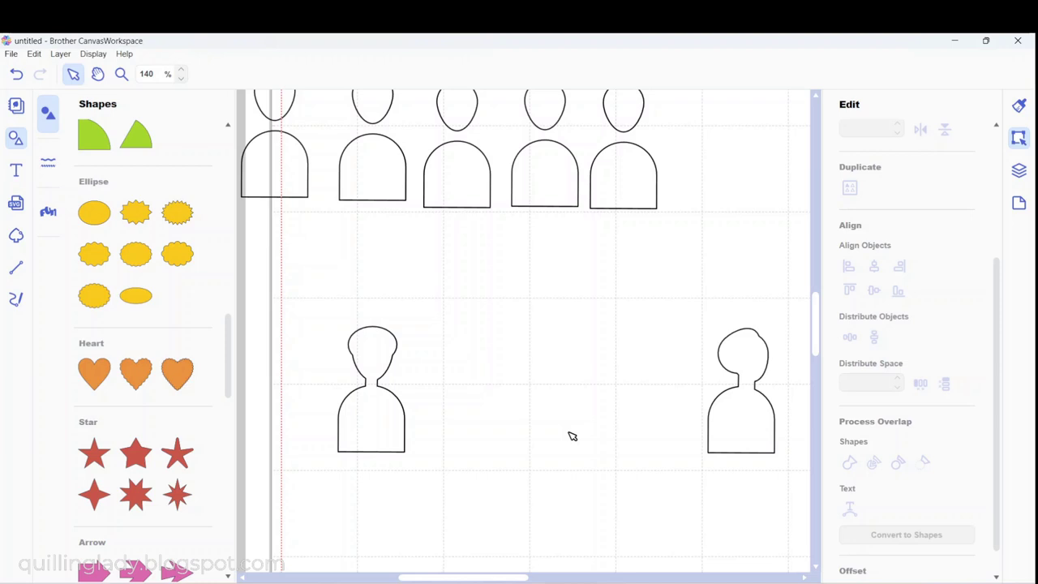
# - Move the welded silhouette beside the finished one and bring the row's last figure down to the lower left
pyautogui.moveTo(383, 425); pyautogui.dragTo(675, 432)
pyautogui.moveTo(670, 221); pyautogui.dragTo(333, 365)
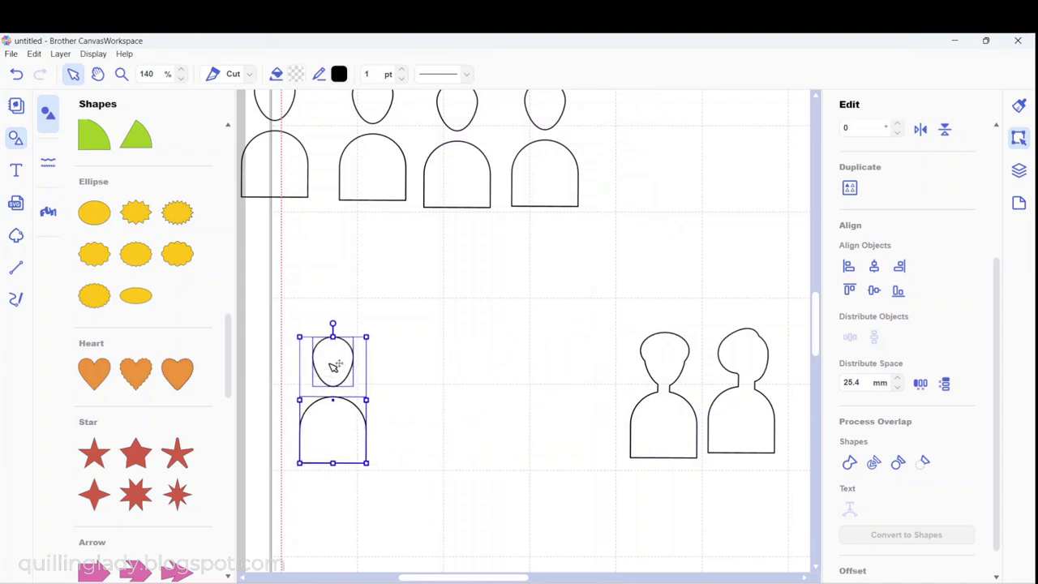
# - Add a rounded square, shrink it to a narrow neck, rotate it to 72° and place it between the new figure's head and body
pyautogui.moveTo(231, 370); pyautogui.dragTo(231, 472)
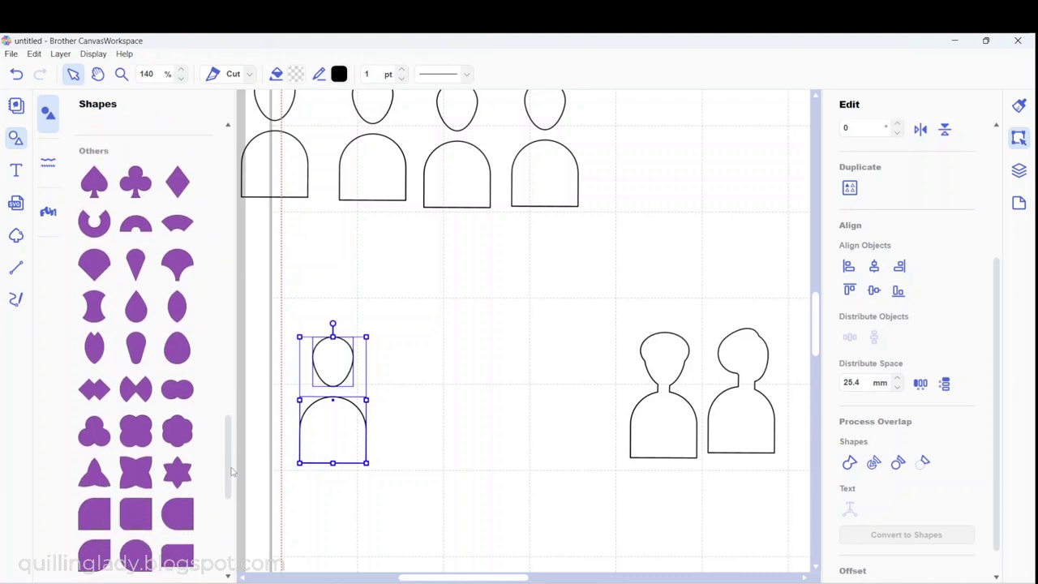
pyautogui.click(140, 516)
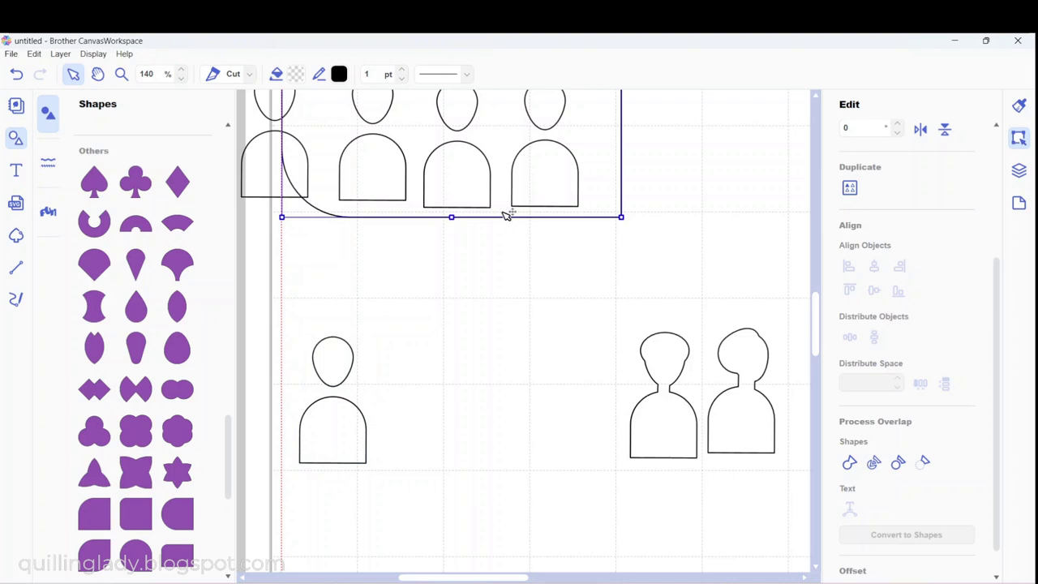
pyautogui.moveTo(505, 216); pyautogui.dragTo(554, 540)
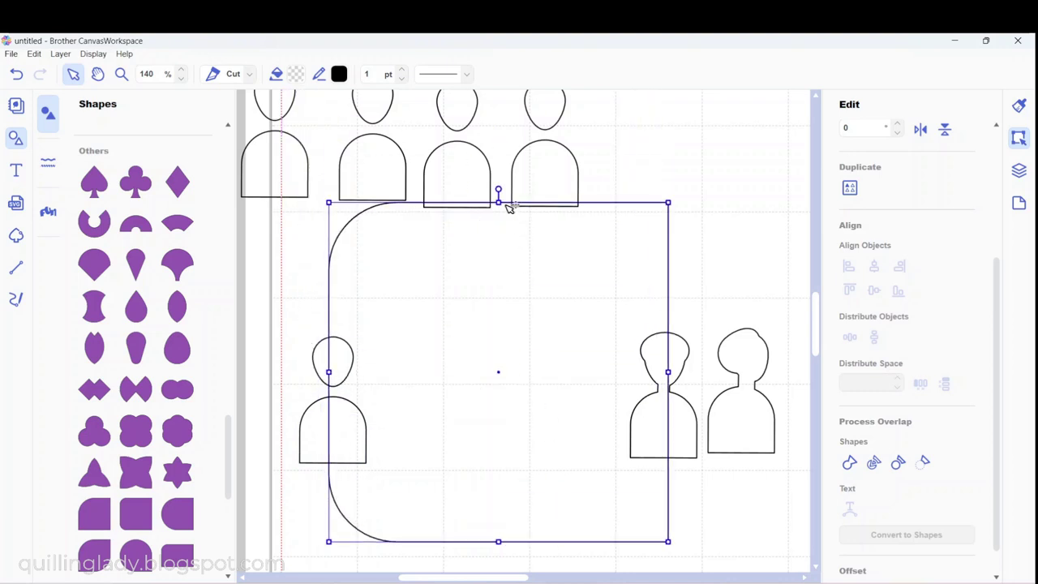
pyautogui.moveTo(498, 204); pyautogui.dragTo(492, 525)
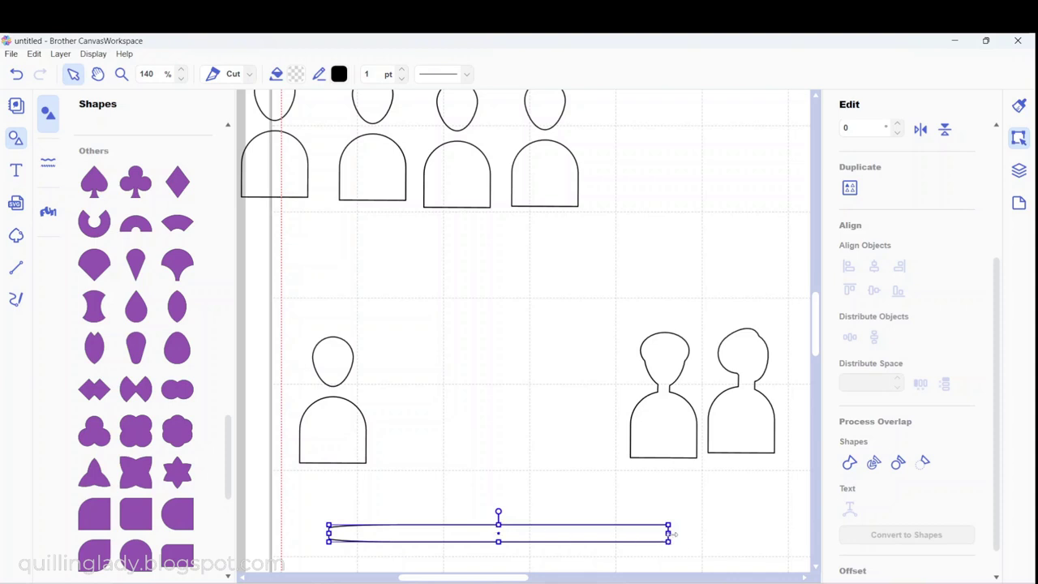
pyautogui.moveTo(671, 533); pyautogui.dragTo(354, 398)
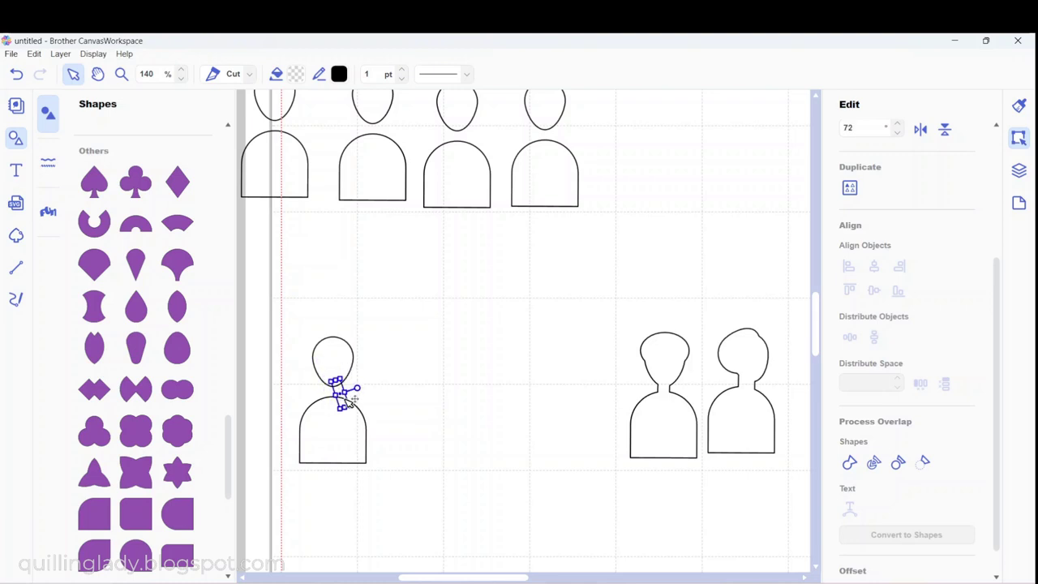
# - Rotate the figure's head to 143° and lower it over the tilted neck
pyautogui.click(344, 355)
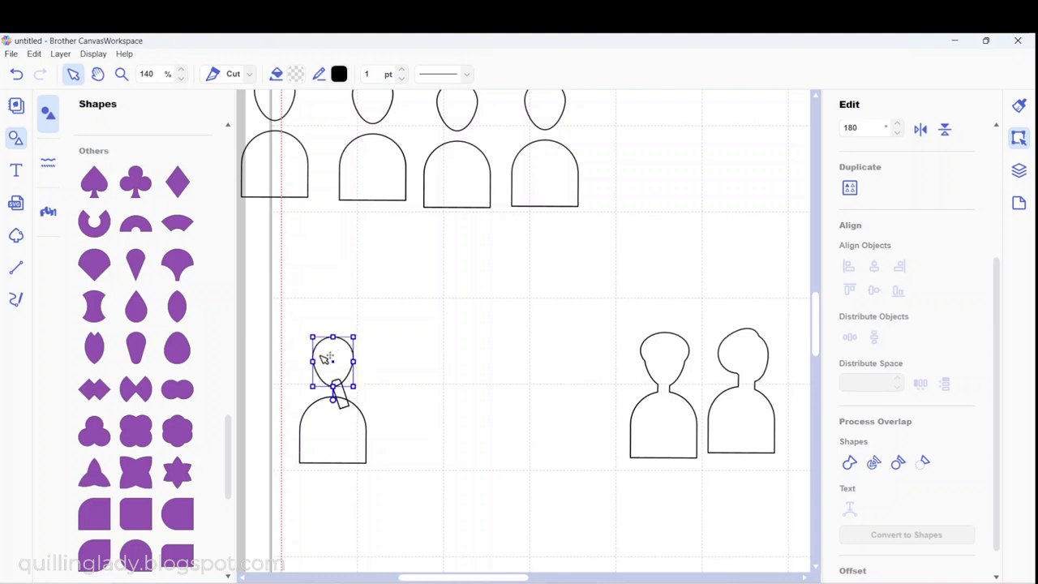
pyautogui.moveTo(335, 398); pyautogui.dragTo(347, 376)
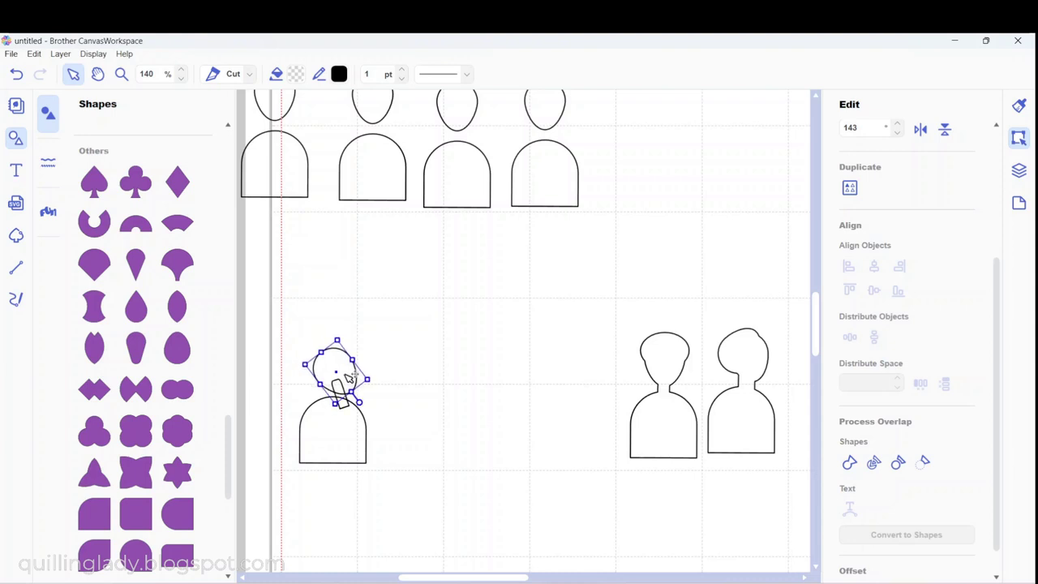
pyautogui.click(418, 396)
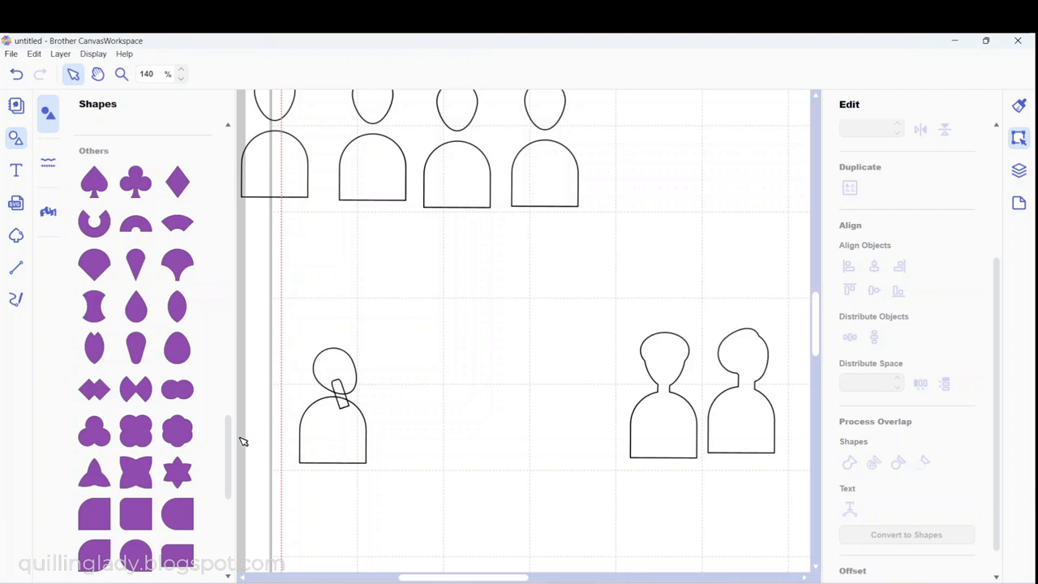
# - Add an ellipse, shrink it to about head size, rotate it to 318° and place it over the upper back of the head as hair
pyautogui.moveTo(227, 450); pyautogui.dragTo(228, 329)
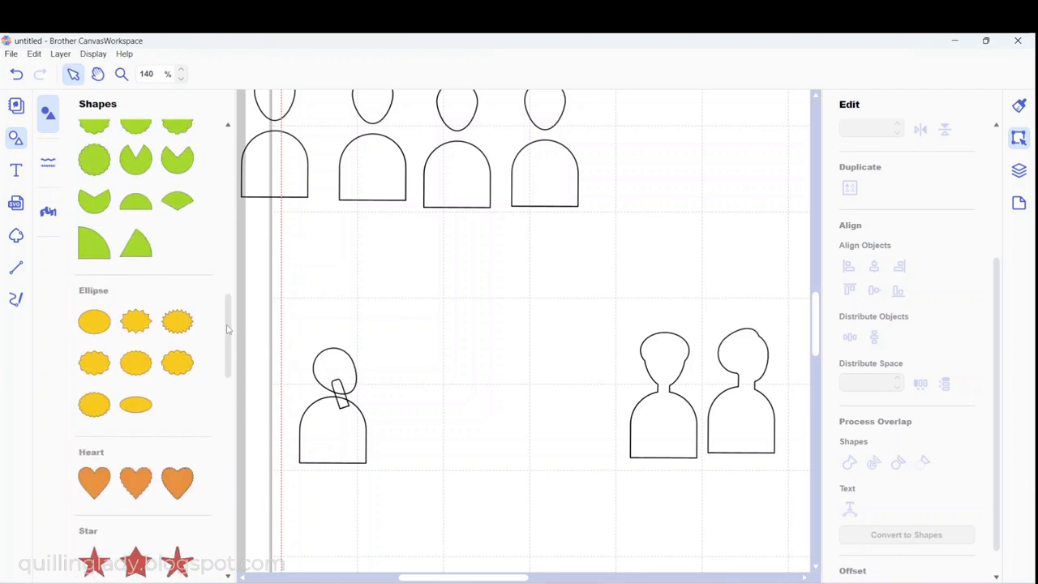
pyautogui.click(94, 322)
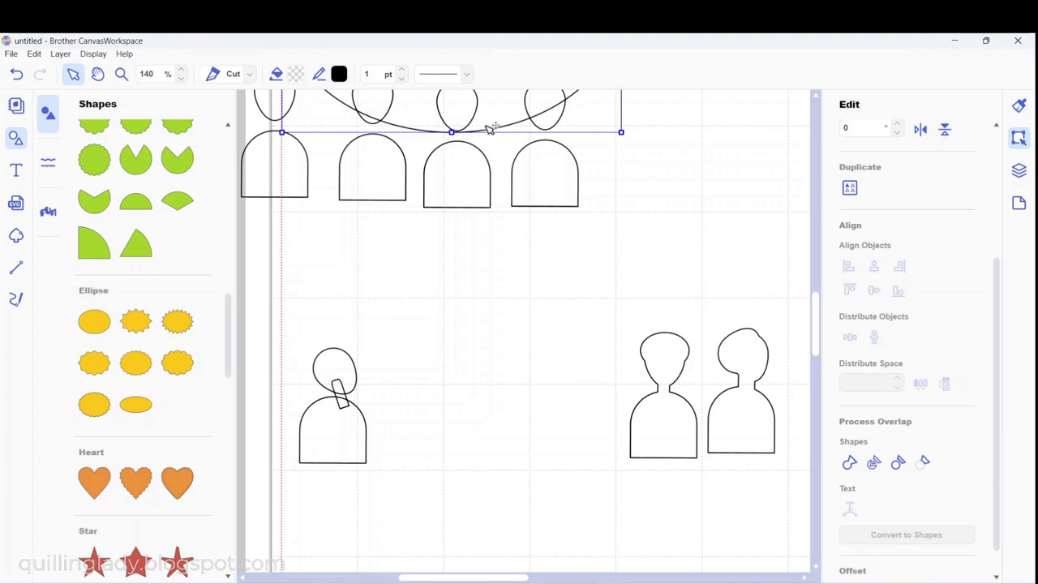
pyautogui.moveTo(491, 131); pyautogui.dragTo(529, 476)
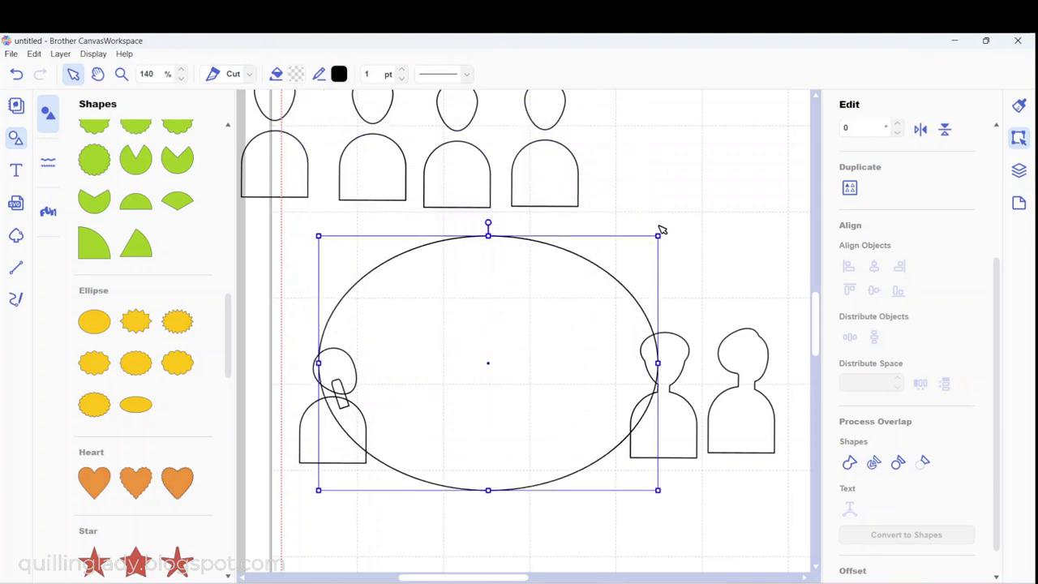
pyautogui.moveTo(659, 237); pyautogui.dragTo(318, 438)
pyautogui.moveTo(363, 462); pyautogui.dragTo(341, 357)
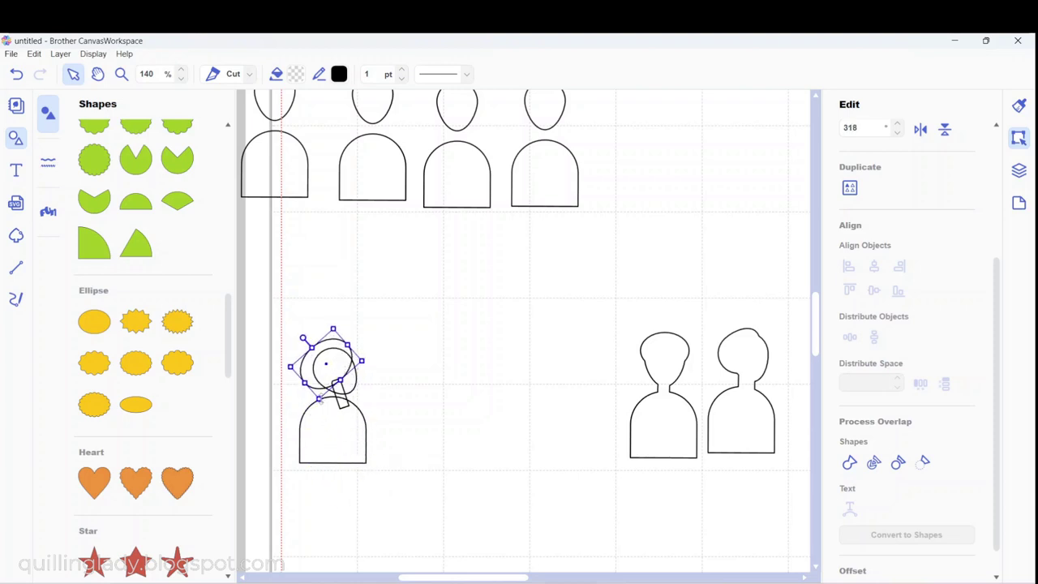
pyautogui.moveTo(318, 398); pyautogui.dragTo(337, 366)
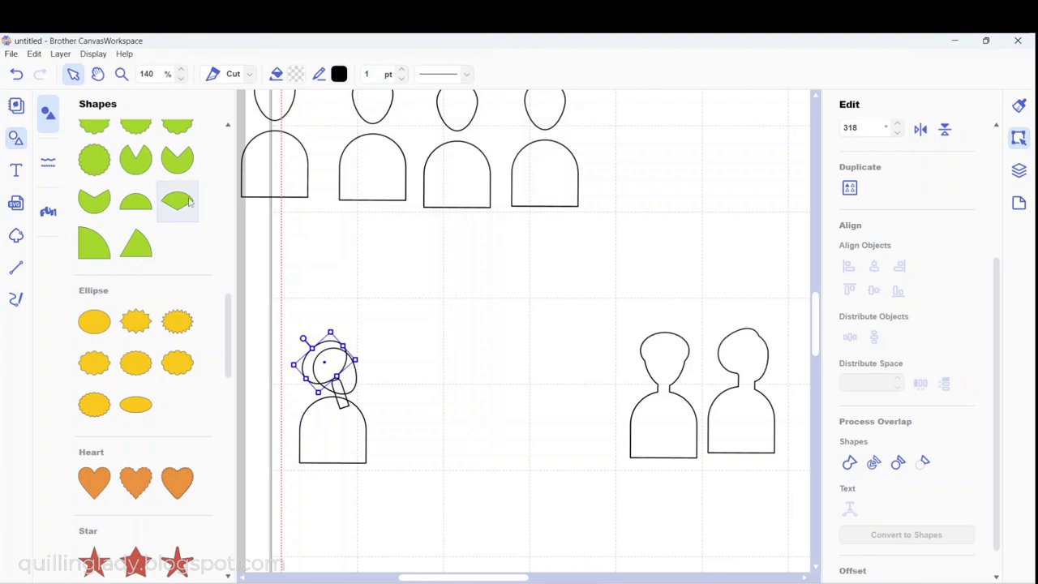
# - Add a second ellipse, shrink it and place it over the lower back of the head to fill out the hair
pyautogui.click(94, 322)
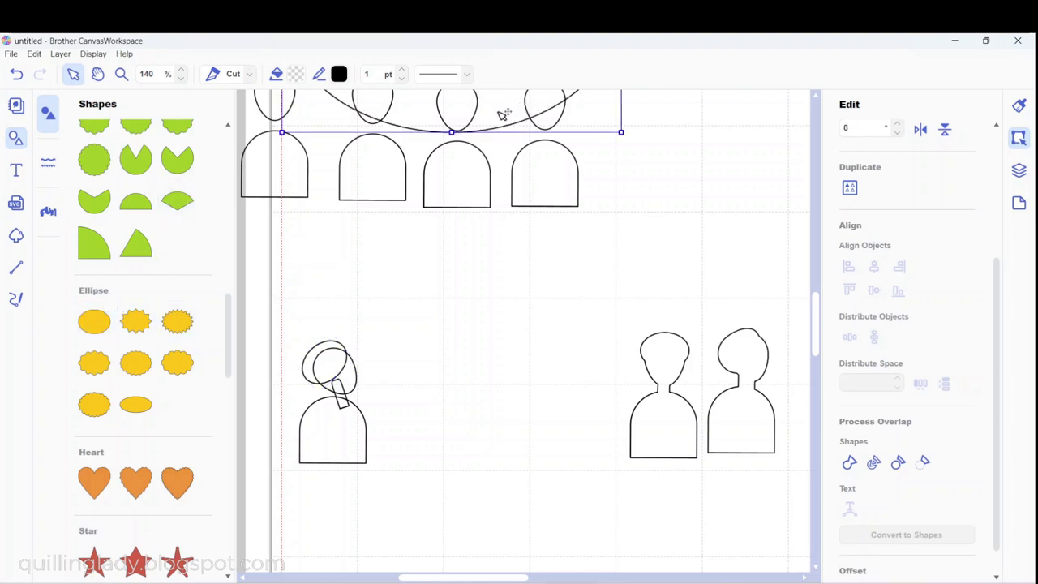
pyautogui.moveTo(502, 114); pyautogui.dragTo(518, 371)
pyautogui.moveTo(636, 391); pyautogui.dragTo(339, 258)
pyautogui.moveTo(337, 165); pyautogui.dragTo(341, 391)
pyautogui.moveTo(321, 349); pyautogui.dragTo(329, 373)
pyautogui.click(431, 376)
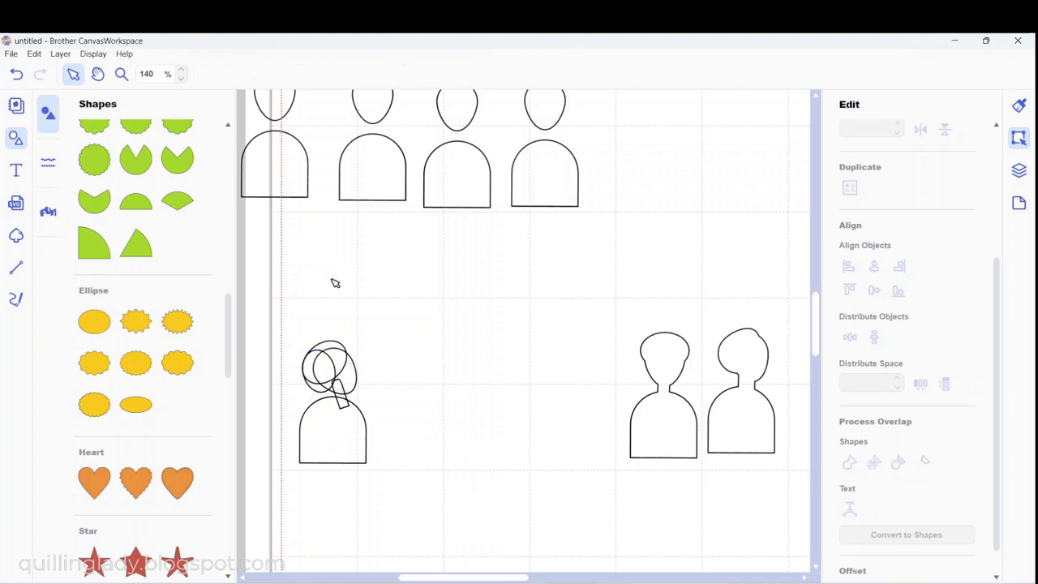
# - Add a third, smaller ellipse, rotate it to 24° and attach it to the upper back of the hair as a bun
pyautogui.click(95, 324)
pyautogui.moveTo(442, 121); pyautogui.dragTo(488, 457)
pyautogui.moveTo(667, 468); pyautogui.dragTo(467, 412)
pyautogui.moveTo(463, 263); pyautogui.dragTo(404, 263)
pyautogui.moveTo(365, 315); pyautogui.dragTo(364, 269)
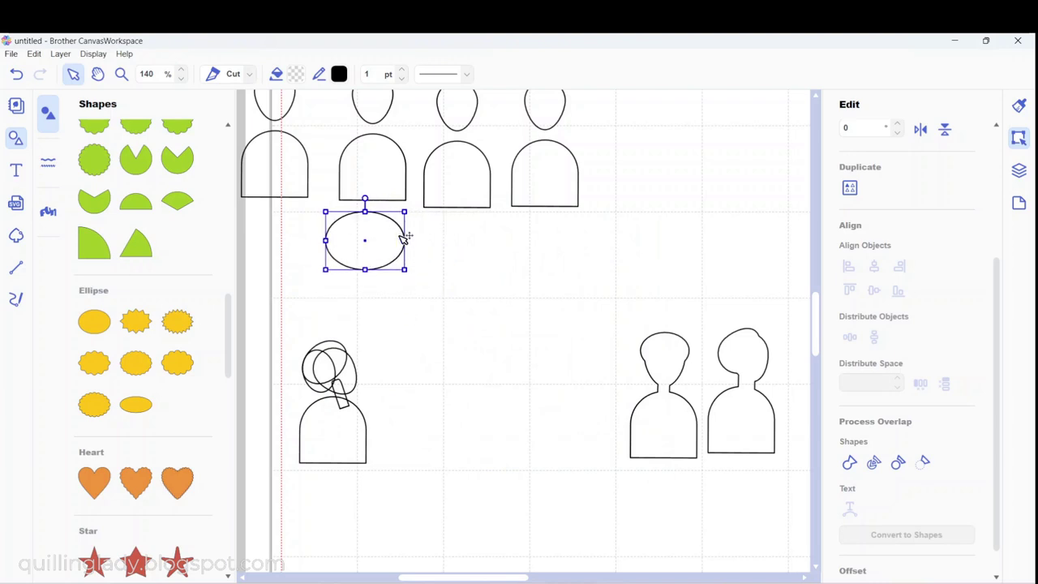
pyautogui.moveTo(400, 235); pyautogui.dragTo(312, 364)
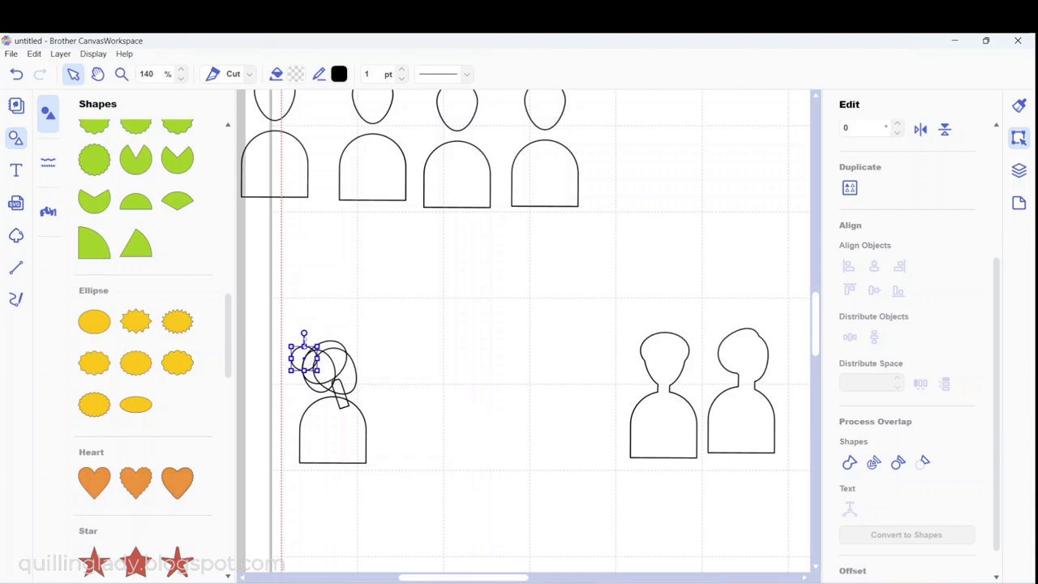
pyautogui.moveTo(304, 347); pyautogui.dragTo(316, 326)
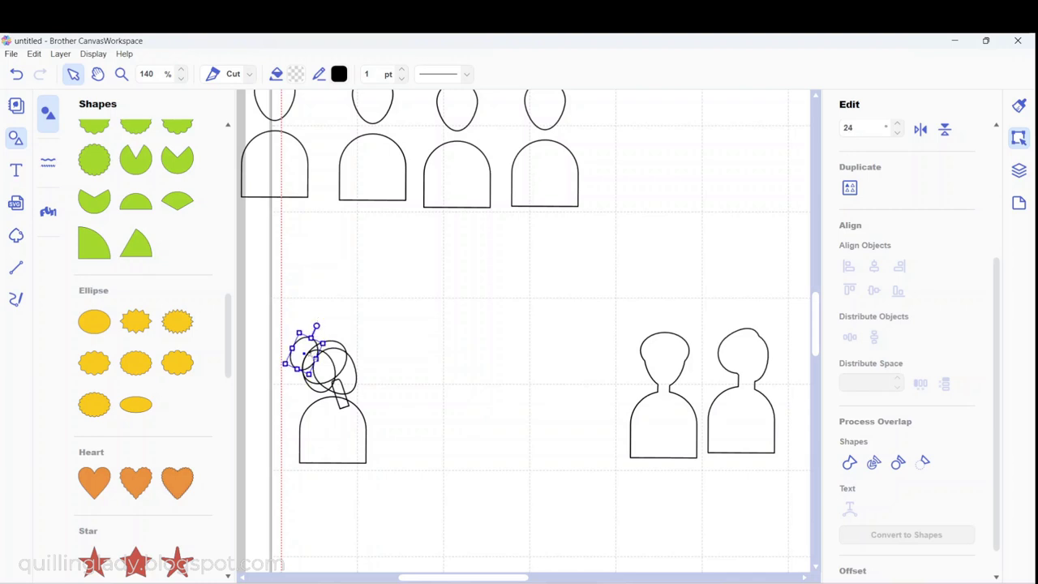
pyautogui.click(283, 322)
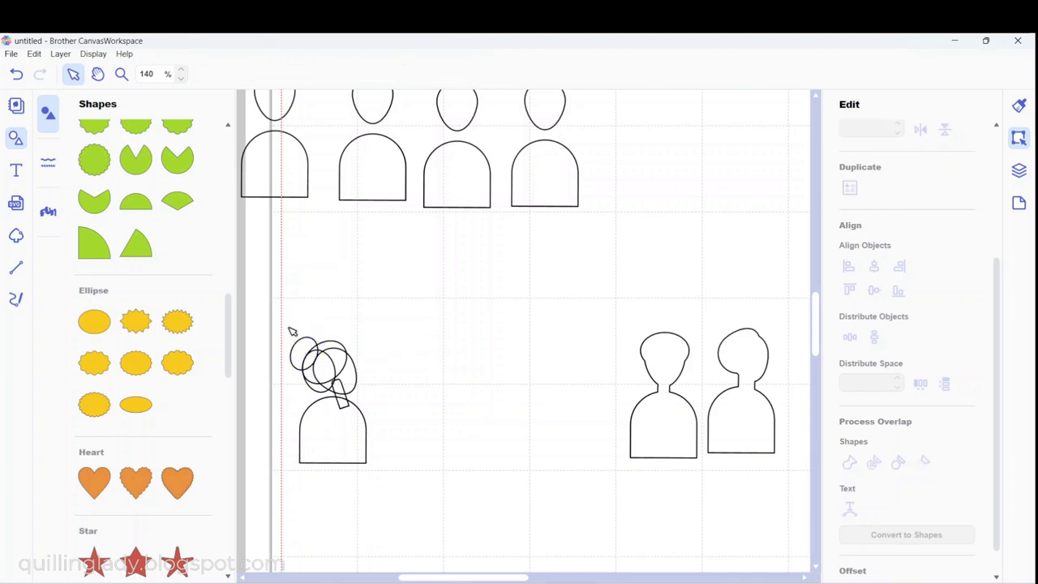
# - Weld the bun, hair ellipses, tilted head, neck and body into one figure silhouette
pyautogui.moveTo(275, 323); pyautogui.dragTo(402, 472)
pyautogui.click(850, 462)
pyautogui.click(533, 430)
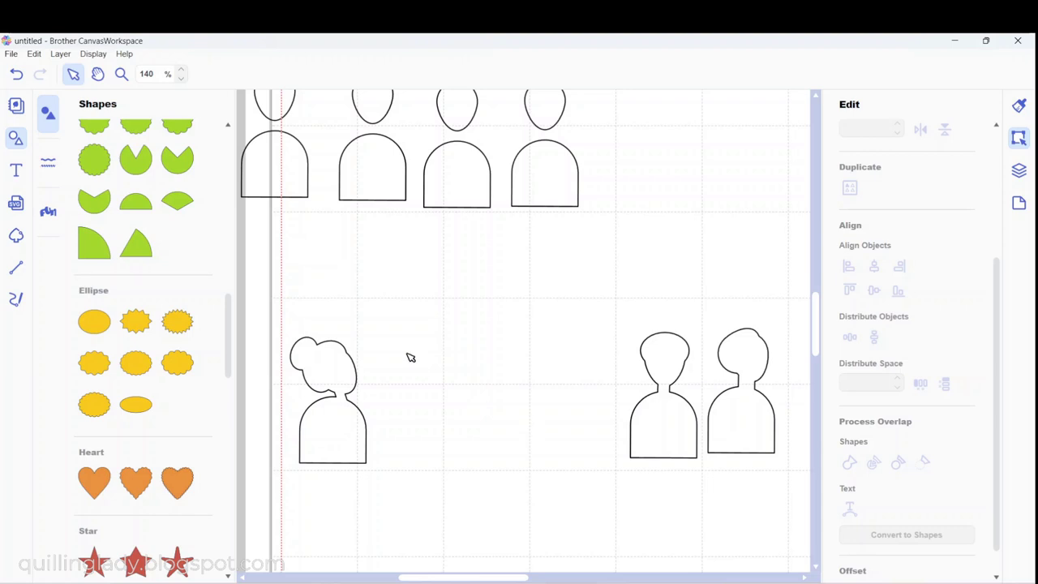
# - Line up the three welded silhouettes side by side, bun figure first, and bring the row's last unwelded figure down to the lower left
pyautogui.moveTo(347, 424); pyautogui.dragTo(562, 419)
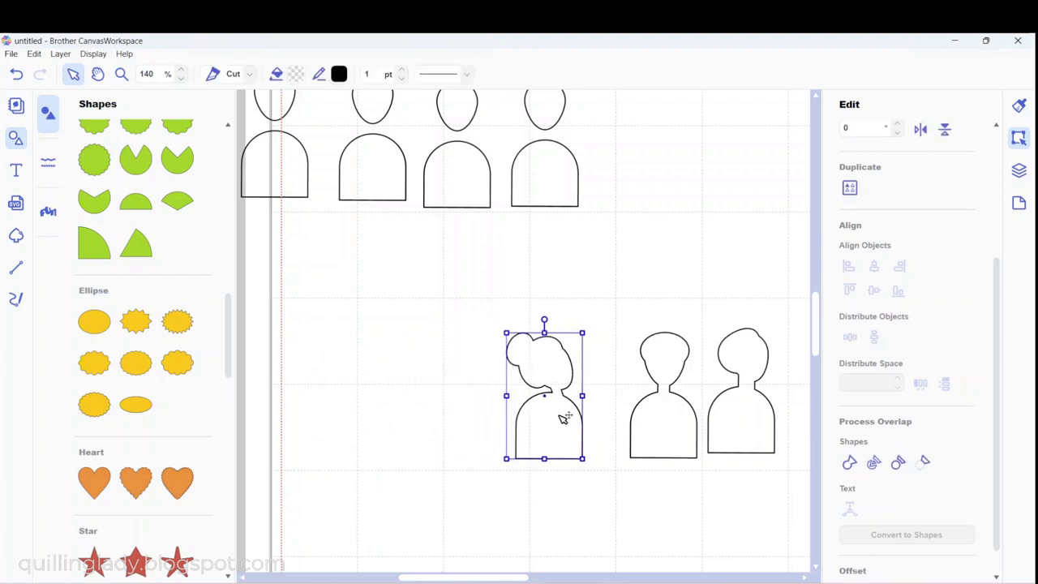
pyautogui.moveTo(670, 436); pyautogui.dragTo(616, 435)
pyautogui.moveTo(779, 429); pyautogui.dragTo(694, 439)
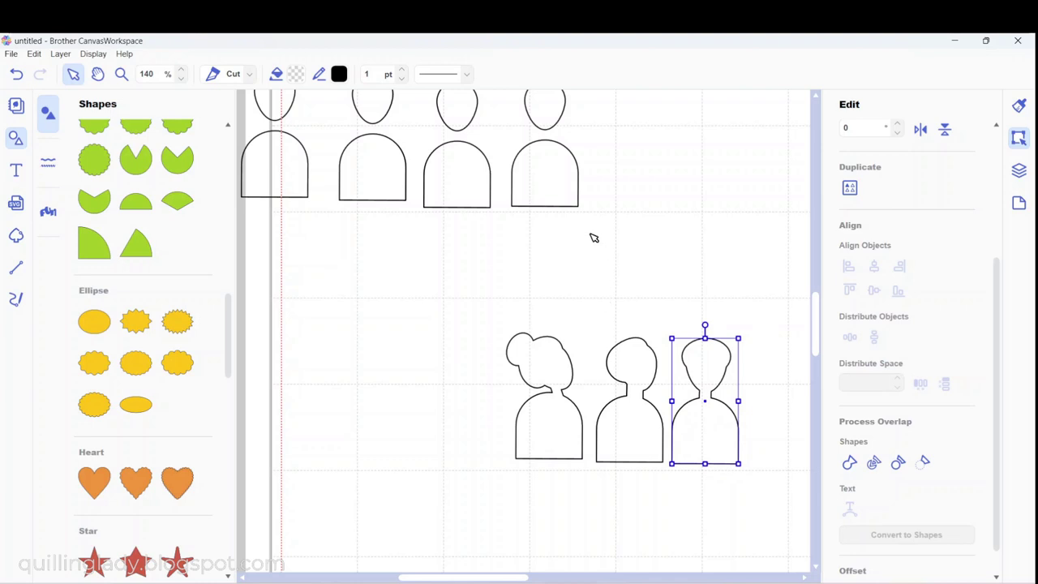
pyautogui.moveTo(593, 237); pyautogui.dragTo(381, 364)
pyautogui.click(432, 357)
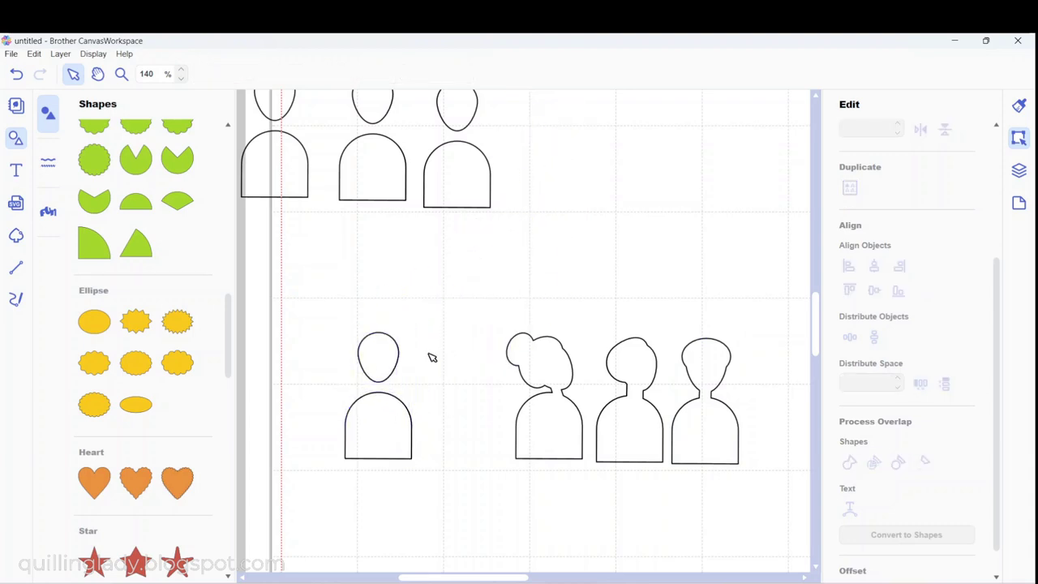
# - Rotate the head of the unwelded lower figure to 197° and centre it above the body
pyautogui.click(381, 359)
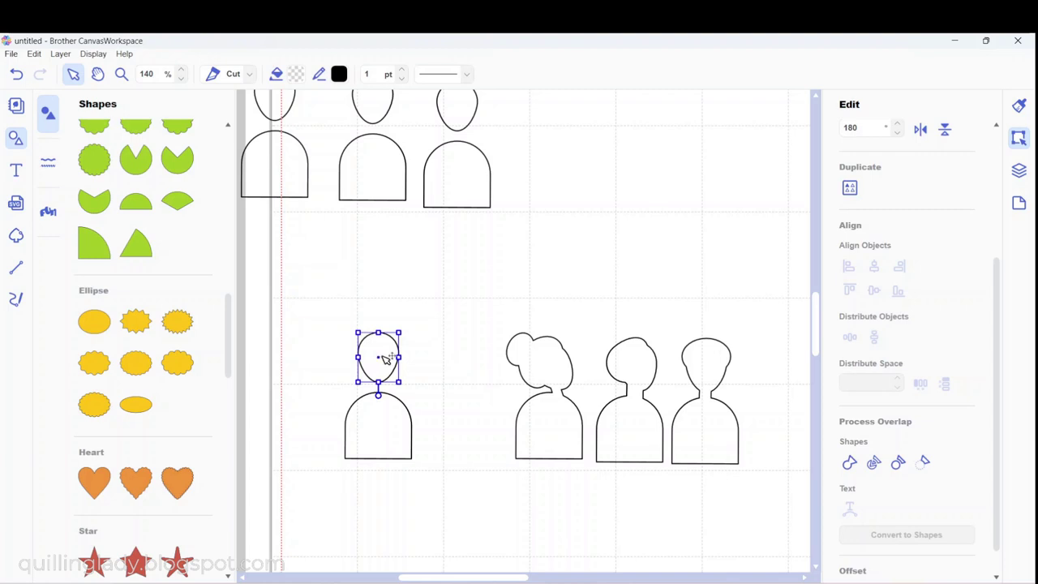
pyautogui.moveTo(377, 395); pyautogui.dragTo(367, 398)
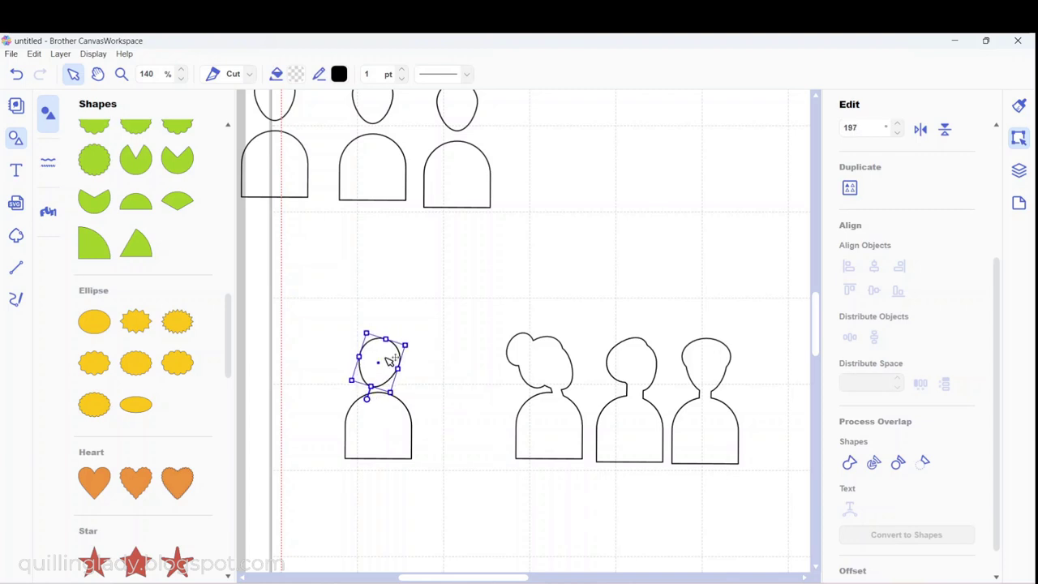
pyautogui.moveTo(389, 361); pyautogui.dragTo(388, 360)
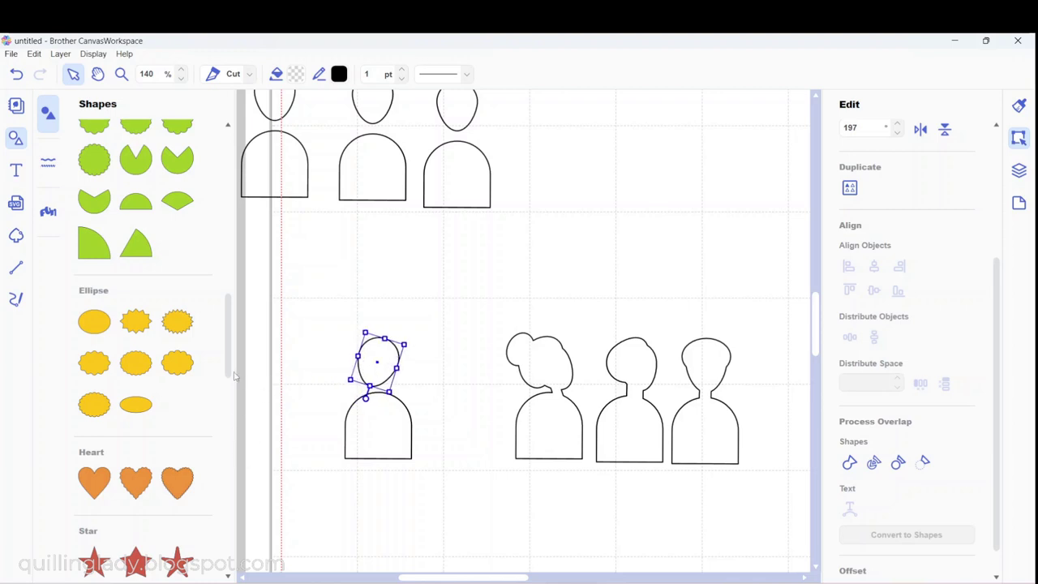
# - Add a rectangle with two rounded corners, shrink it to a narrow neck, rotate it to 87° and place it between head and body
pyautogui.moveTo(234, 375); pyautogui.dragTo(232, 496)
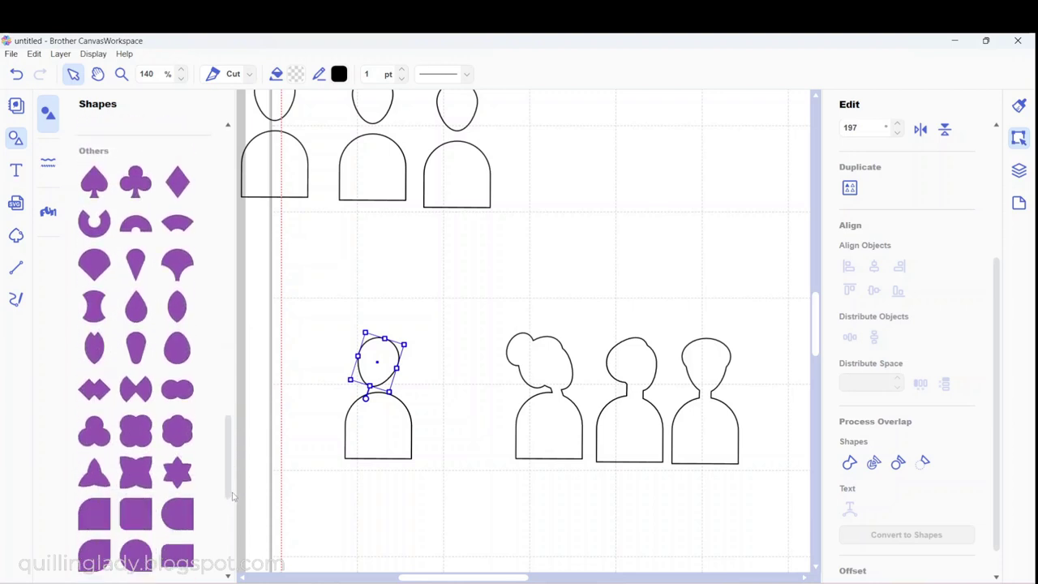
pyautogui.scroll(-6, 160, 457)
pyautogui.scroll(-5, 159, 456)
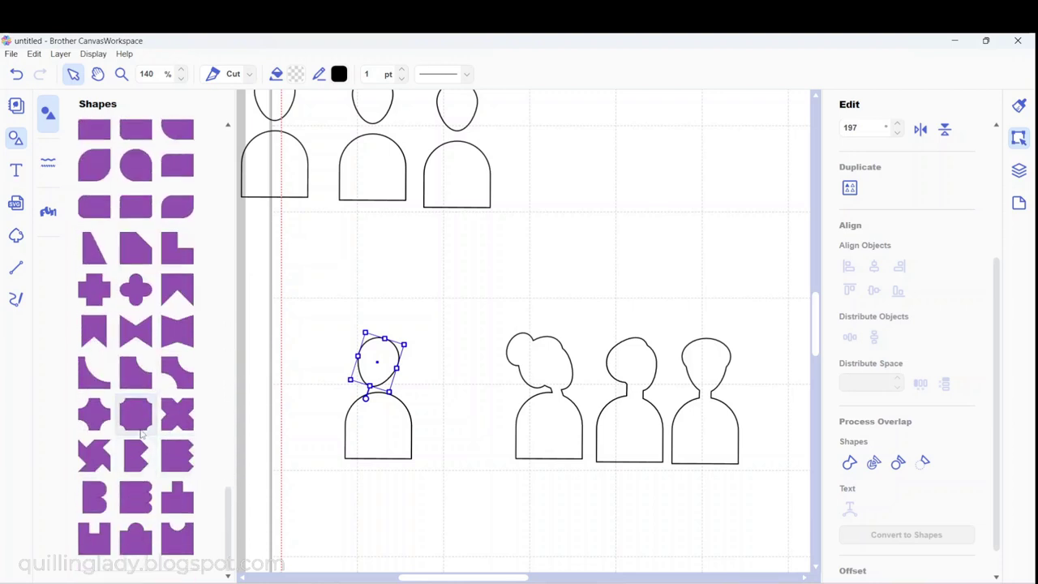
pyautogui.click(94, 207)
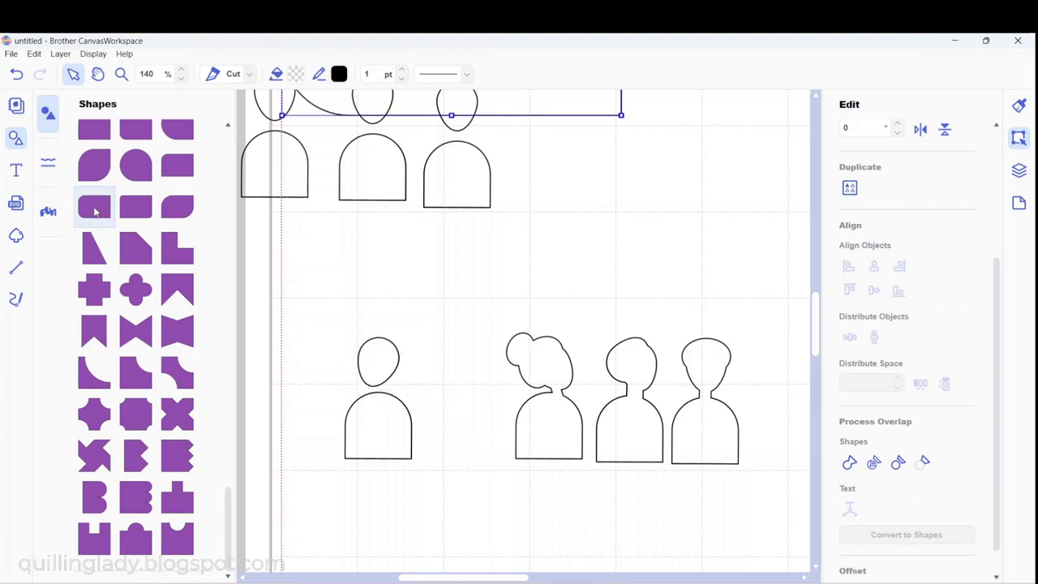
pyautogui.moveTo(558, 116); pyautogui.dragTo(478, 443)
pyautogui.click(623, 147)
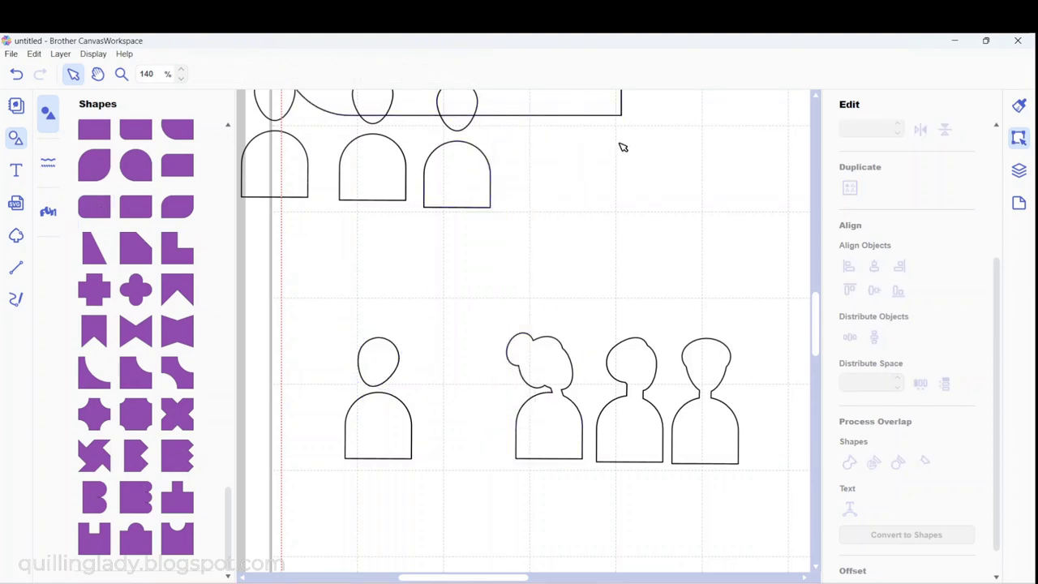
pyautogui.moveTo(607, 109); pyautogui.dragTo(629, 488)
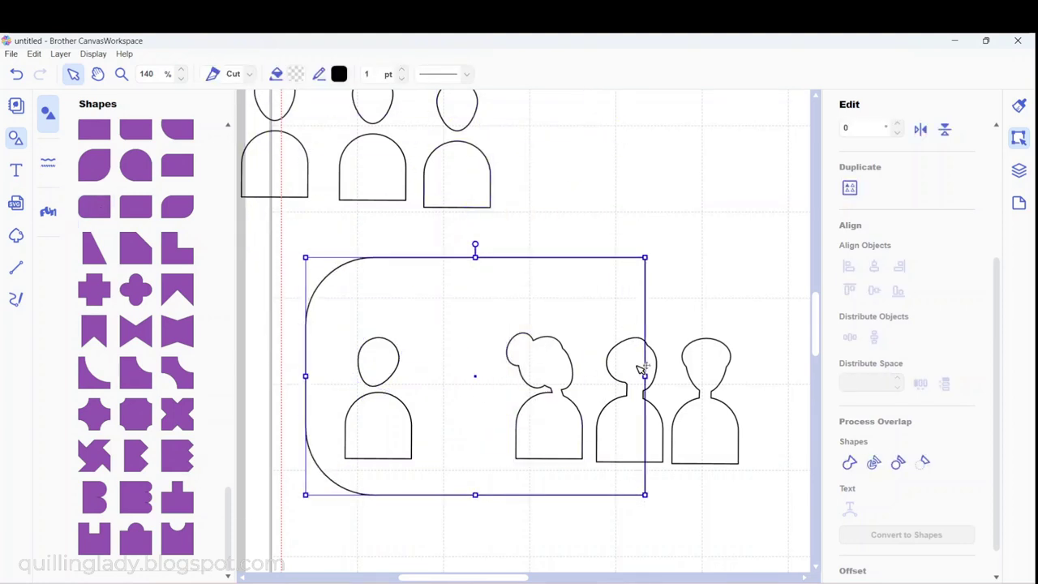
pyautogui.moveTo(476, 258); pyautogui.dragTo(475, 484)
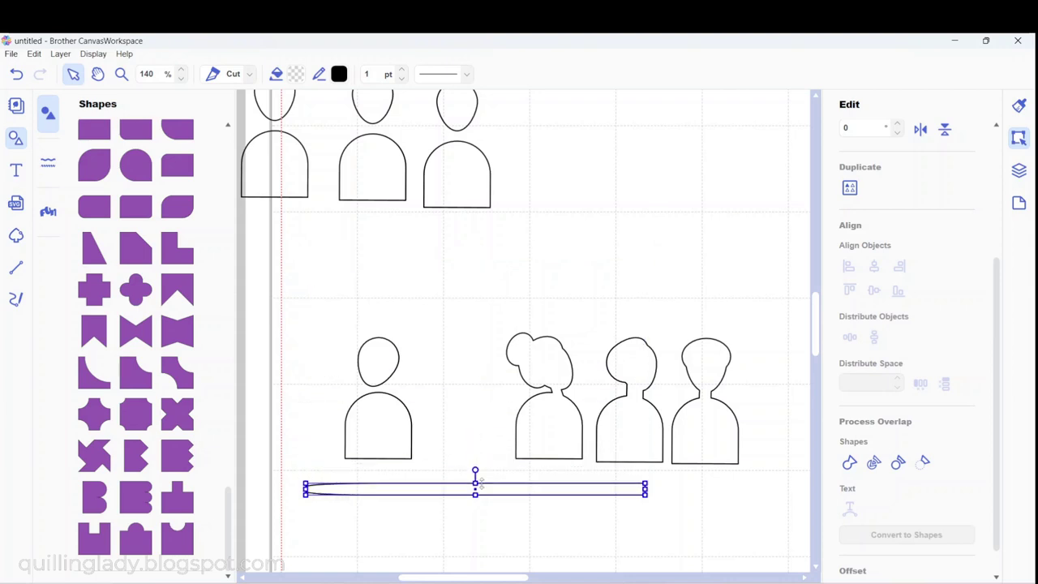
pyautogui.moveTo(645, 488); pyautogui.dragTo(382, 402)
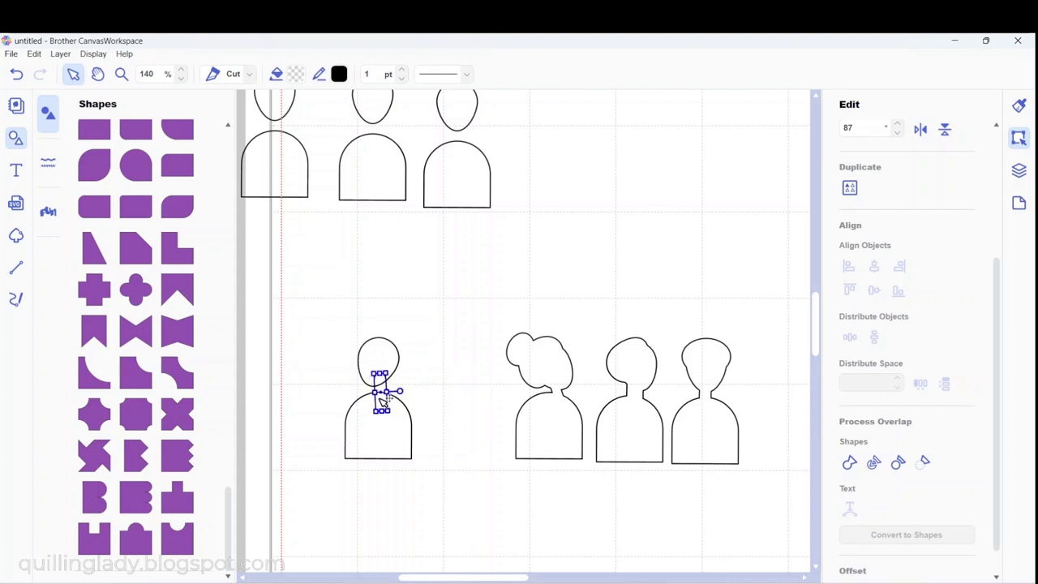
pyautogui.click(432, 303)
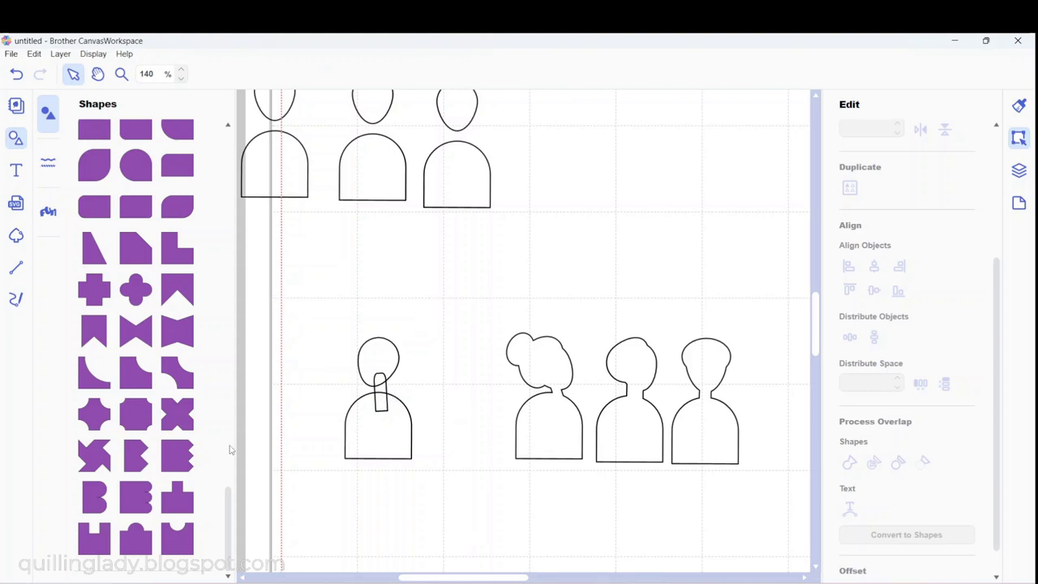
# - Add a round shape with one square corner, shrink it and place it over the head's upper right as hair
pyautogui.click(135, 166)
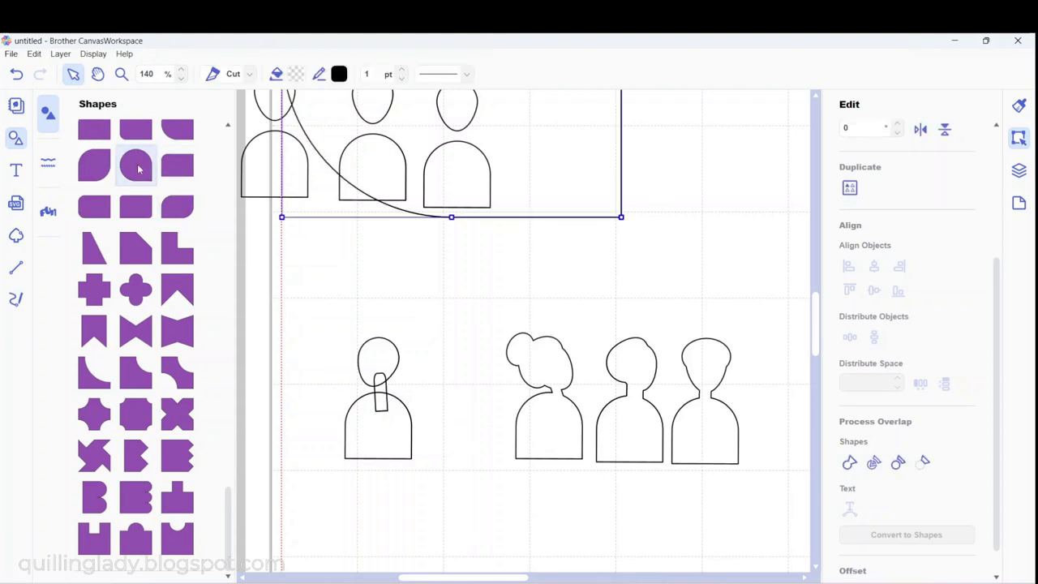
pyautogui.moveTo(543, 130); pyautogui.dragTo(558, 308)
pyautogui.moveTo(639, 397); pyautogui.dragTo(378, 227)
pyautogui.moveTo(347, 104); pyautogui.dragTo(407, 354)
pyautogui.click(440, 354)
# - Weld the hair, head, neck and body into one silhouette and move it to the right end of the welded row
pyautogui.moveTo(341, 324); pyautogui.dragTo(419, 416)
pyautogui.click(849, 461)
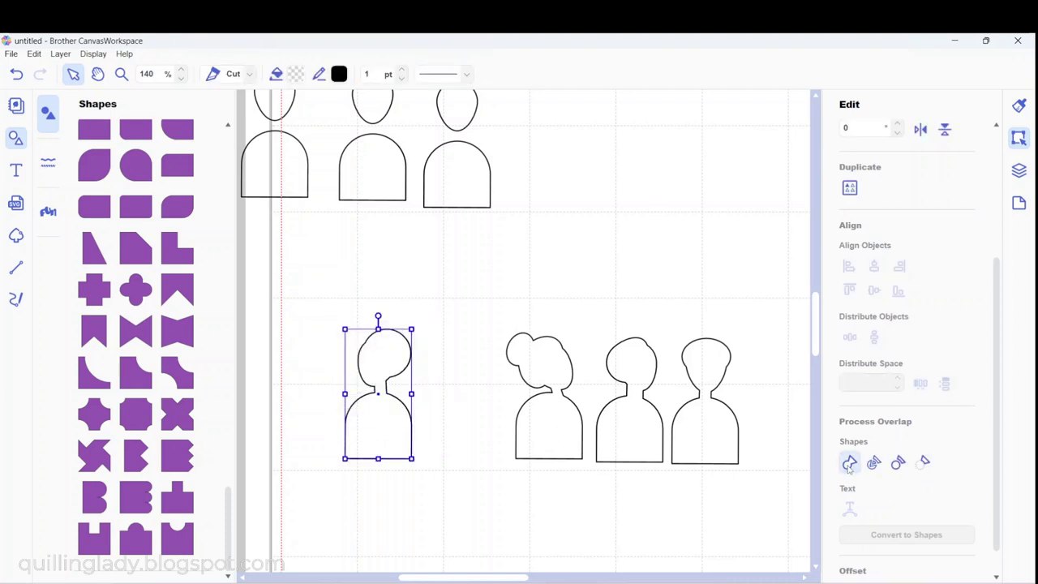
pyautogui.click(440, 379)
pyautogui.moveTo(410, 369); pyautogui.dragTo(784, 359)
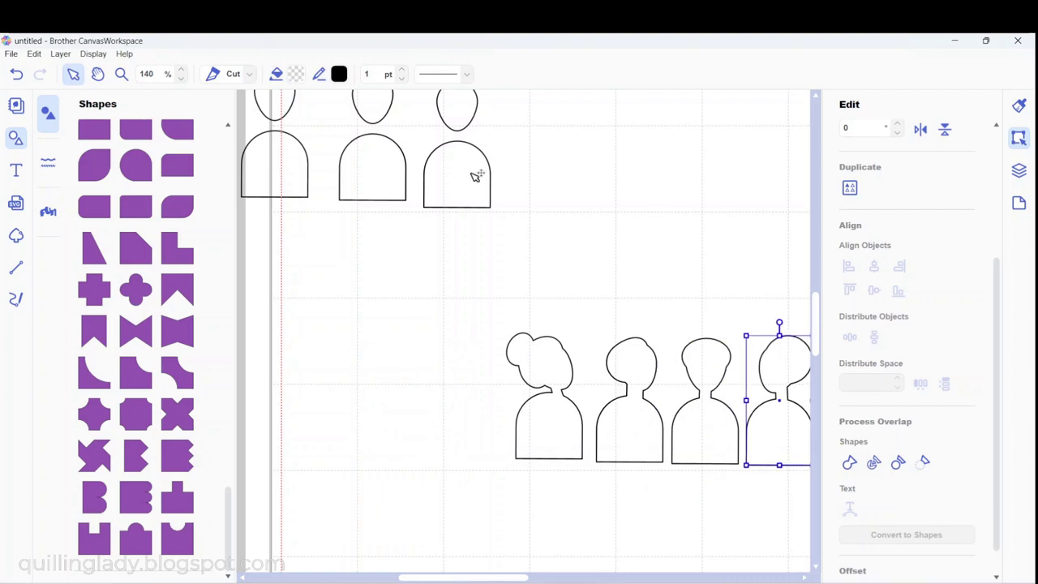
# - Bring the last figure of the upper row down to the empty area and tilt its head toward the left
pyautogui.moveTo(446, 106); pyautogui.dragTo(337, 370)
pyautogui.click(454, 387)
pyautogui.click(358, 375)
pyautogui.moveTo(348, 332); pyautogui.dragTo(315, 408)
pyautogui.moveTo(361, 381); pyautogui.dragTo(346, 388)
# - Add another rectangle with two rounded corners, shrink it into a slanted neck and place it between the tilted head and body
pyautogui.click(94, 207)
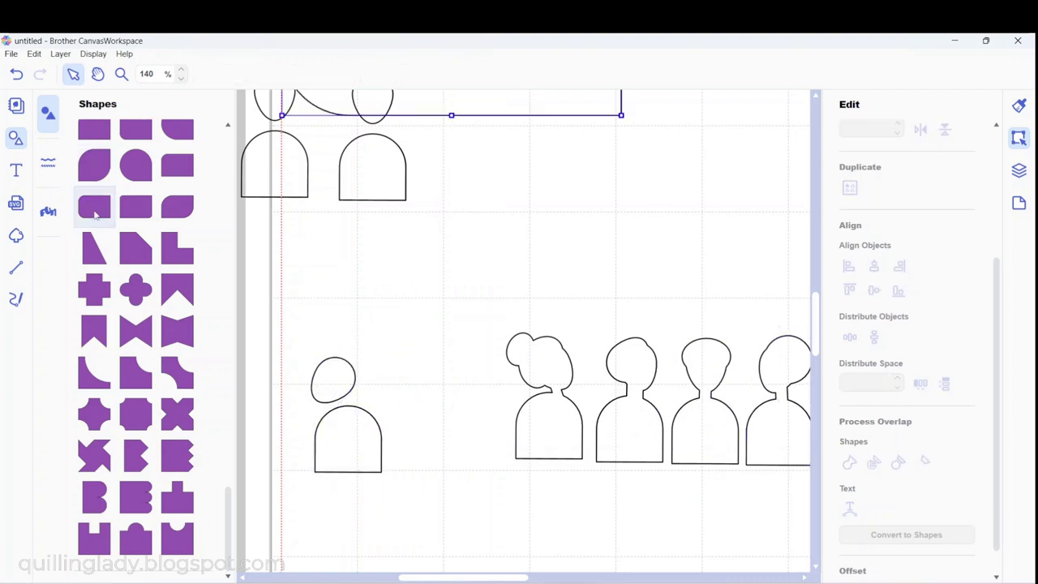
pyautogui.moveTo(540, 115); pyautogui.dragTo(547, 415)
pyautogui.moveTo(628, 175); pyautogui.dragTo(339, 407)
pyautogui.click(408, 389)
pyautogui.click(346, 409)
pyautogui.click(395, 395)
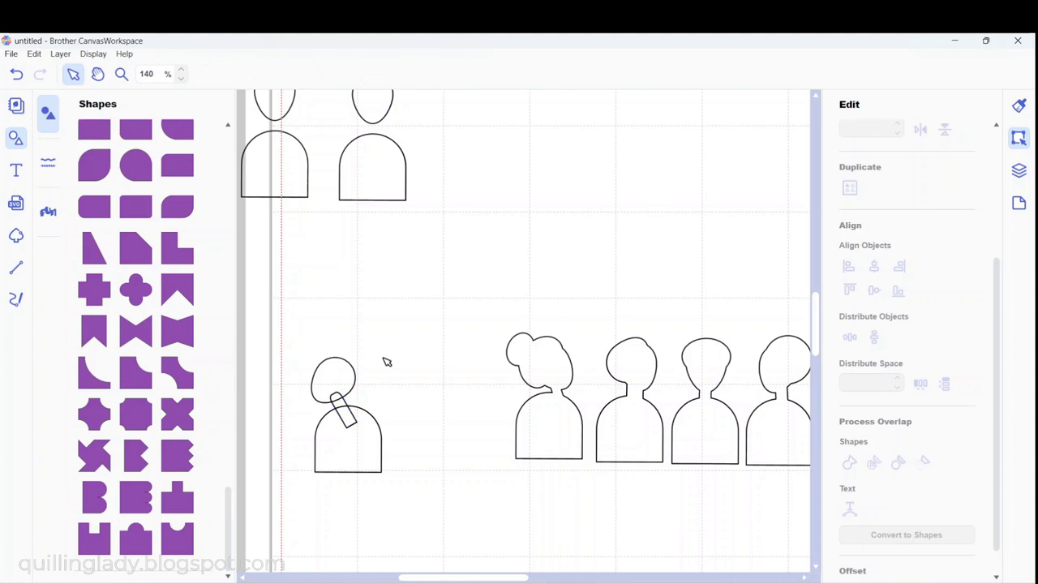
# - Add an ellipse, rotate it to 27° and shrink it over the top of the tilted head as hair
pyautogui.moveTo(229, 519); pyautogui.dragTo(228, 332)
pyautogui.moveTo(95, 295); pyautogui.dragTo(471, 452)
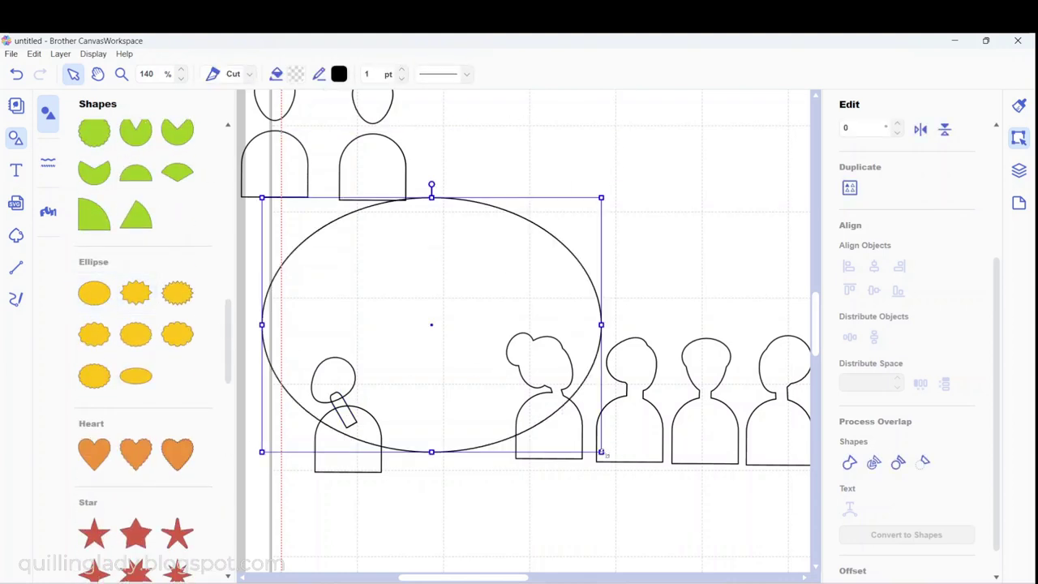
pyautogui.moveTo(602, 451); pyautogui.dragTo(352, 357)
pyautogui.moveTo(308, 235); pyautogui.dragTo(367, 341)
pyautogui.moveTo(369, 293); pyautogui.dragTo(388, 302)
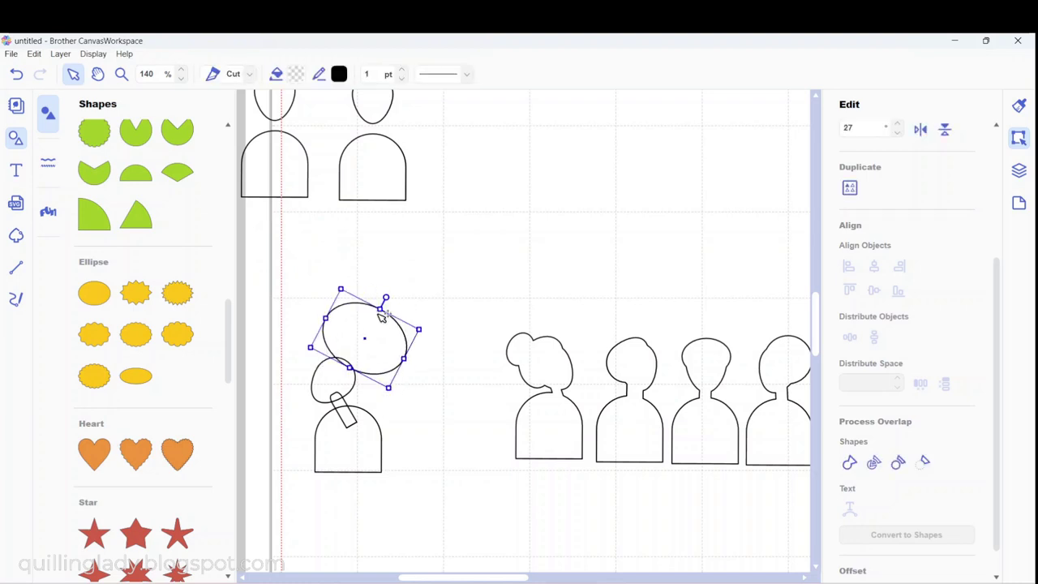
pyautogui.moveTo(389, 386); pyautogui.dragTo(336, 367)
# - Add a second ellipse, shrink it and place it over the right side of the head to fill out the hair
pyautogui.moveTo(94, 293); pyautogui.dragTo(484, 134)
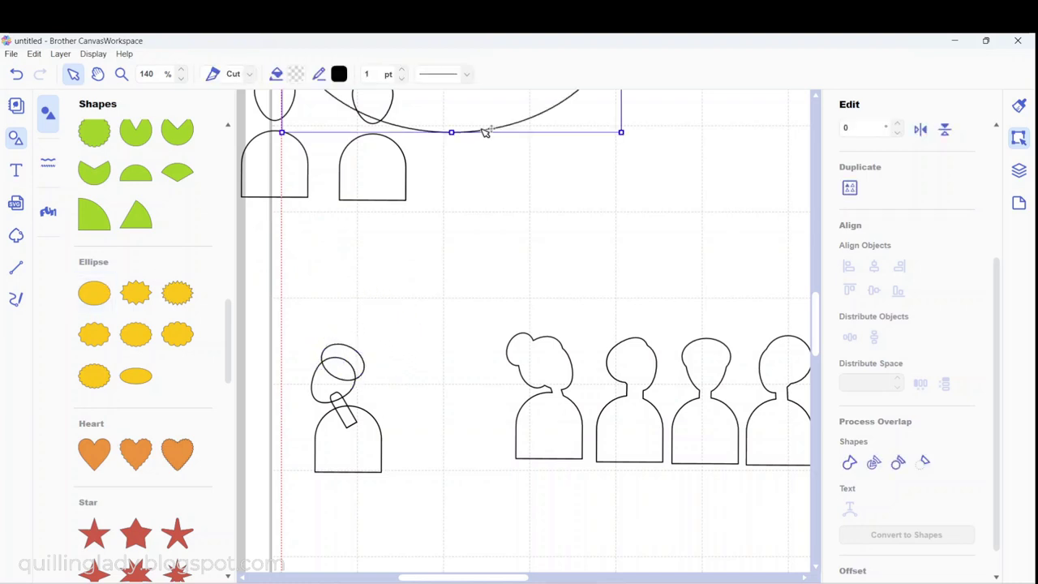
pyautogui.moveTo(621, 133); pyautogui.dragTo(365, 384)
pyautogui.click(413, 354)
# - Add a small flat ellipse, rotate it to 35° and place it on top of the hair as a bun
pyautogui.moveTo(94, 293); pyautogui.dragTo(540, 222)
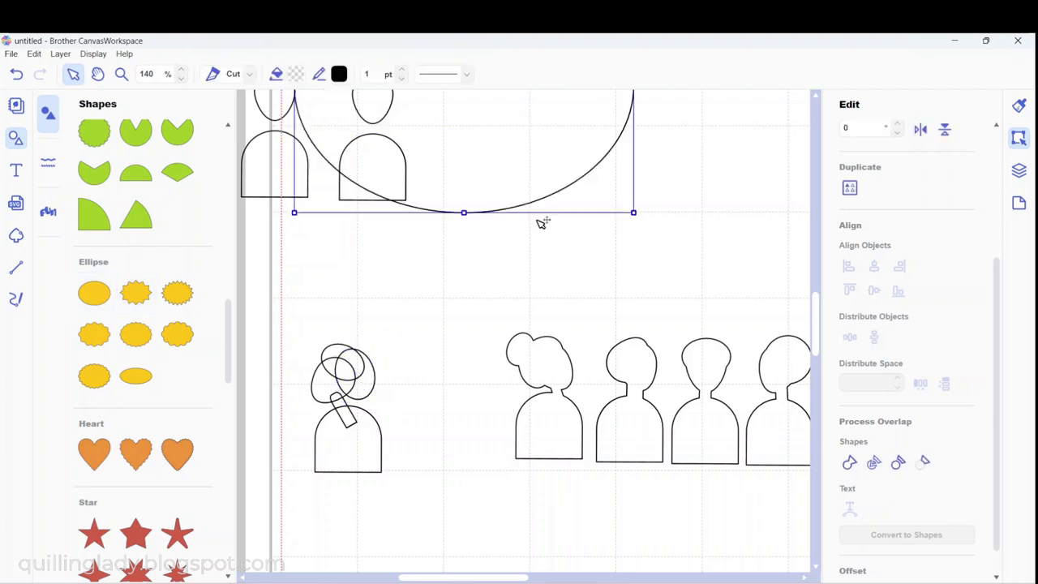
pyautogui.moveTo(632, 211); pyautogui.dragTo(347, 270)
pyautogui.moveTo(324, 377); pyautogui.dragTo(352, 350)
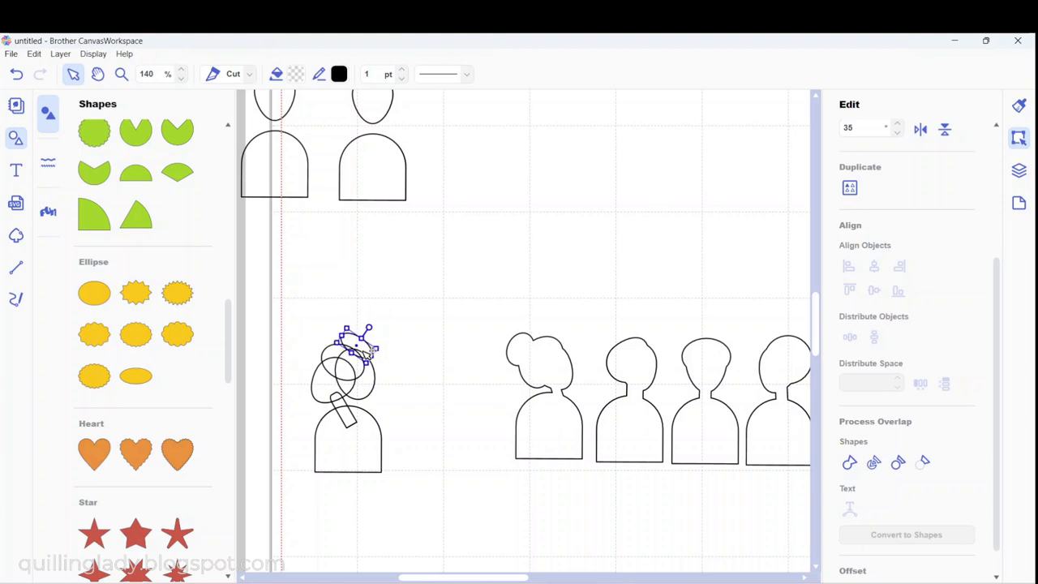
# - Weld the tilted head, hair ellipses, neck and body into one silhouette and place it at the right end of the row
pyautogui.moveTo(298, 327); pyautogui.dragTo(424, 472)
pyautogui.hotkey('ctrl', 'w')
pyautogui.click(405, 437)
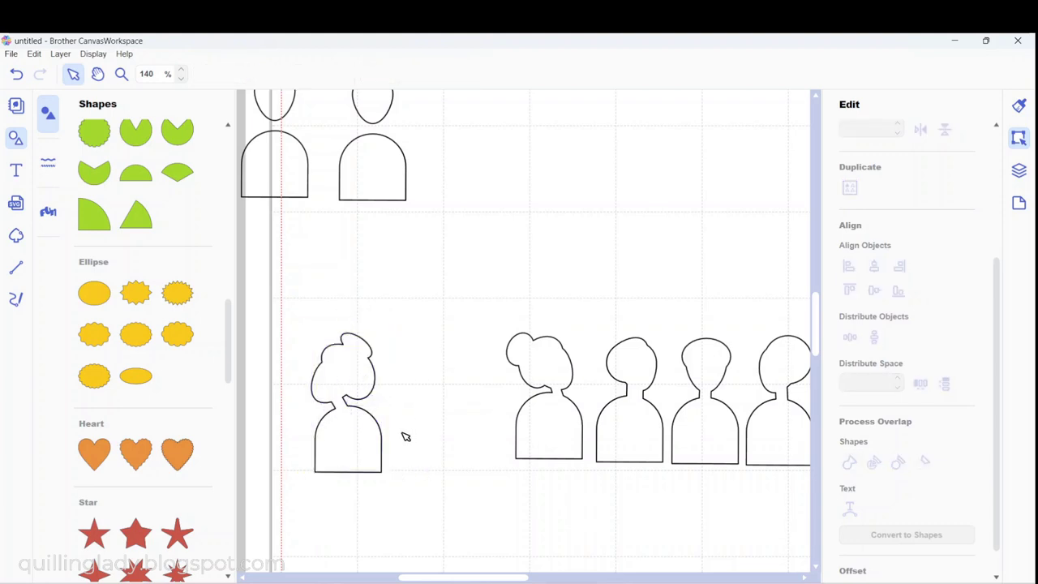
pyautogui.hscroll(5, 406, 437)
pyautogui.hscroll(-4, 405, 437)
pyautogui.moveTo(324, 428); pyautogui.dragTo(837, 430)
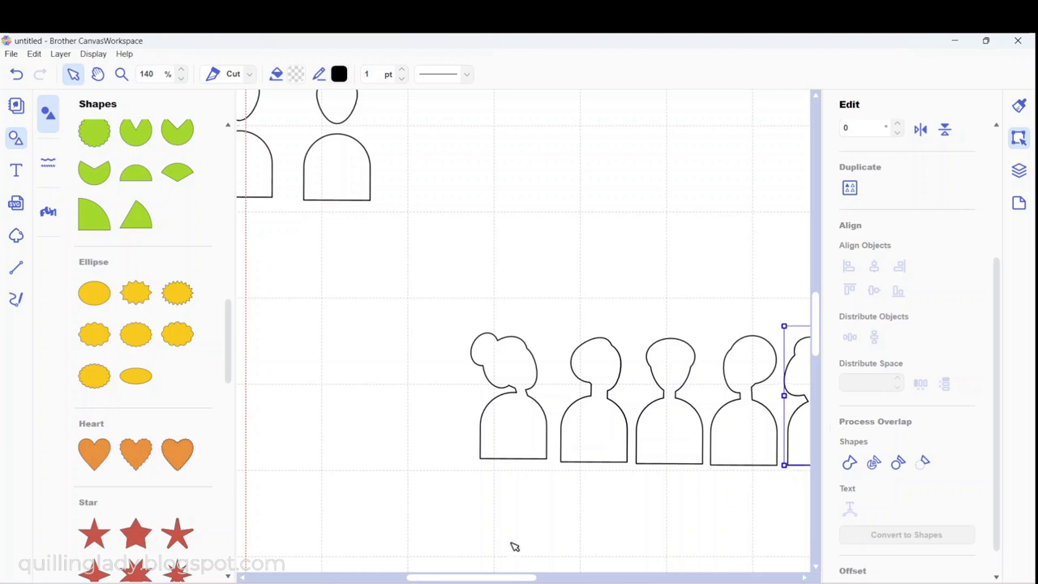
pyautogui.moveTo(502, 577); pyautogui.dragTo(541, 580)
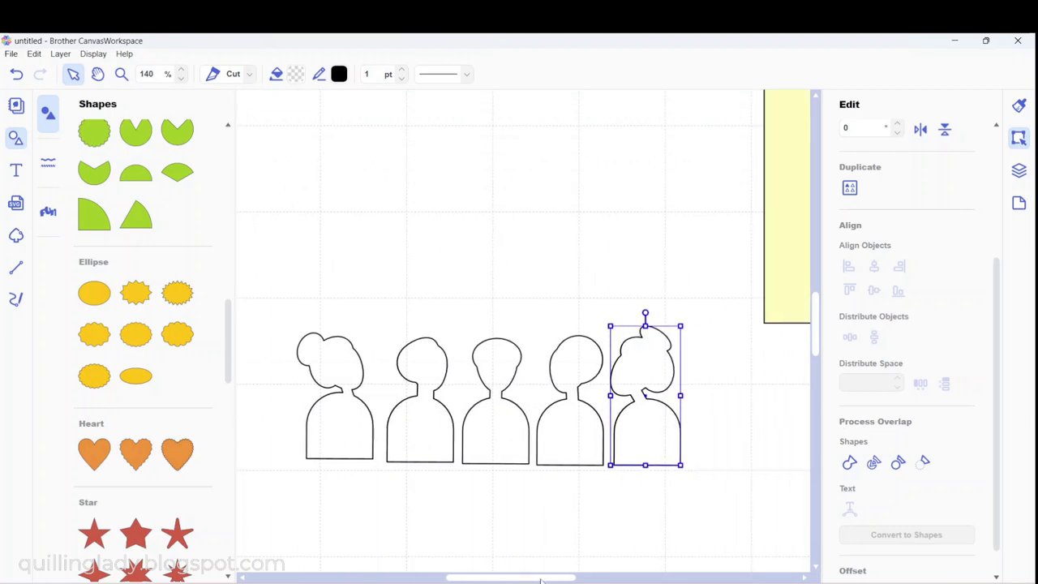
# - Close the gaps between the five welded silhouettes so that their bodies touch at the sides
pyautogui.moveTo(347, 447); pyautogui.dragTo(364, 452)
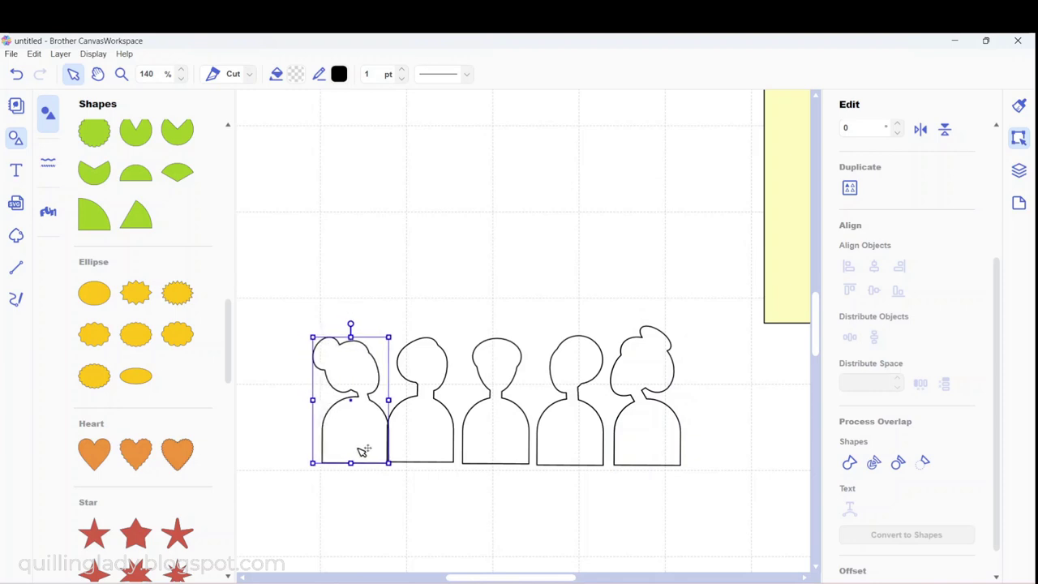
pyautogui.moveTo(487, 451); pyautogui.dragTo(477, 450)
pyautogui.moveTo(567, 438); pyautogui.dragTo(553, 440)
pyautogui.moveTo(636, 445); pyautogui.dragTo(602, 447)
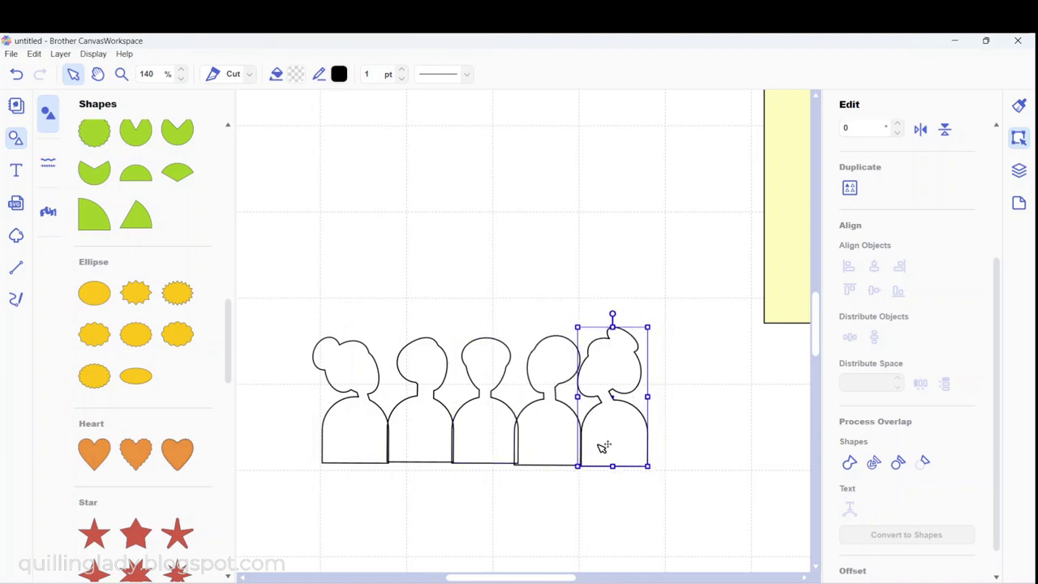
pyautogui.click(688, 439)
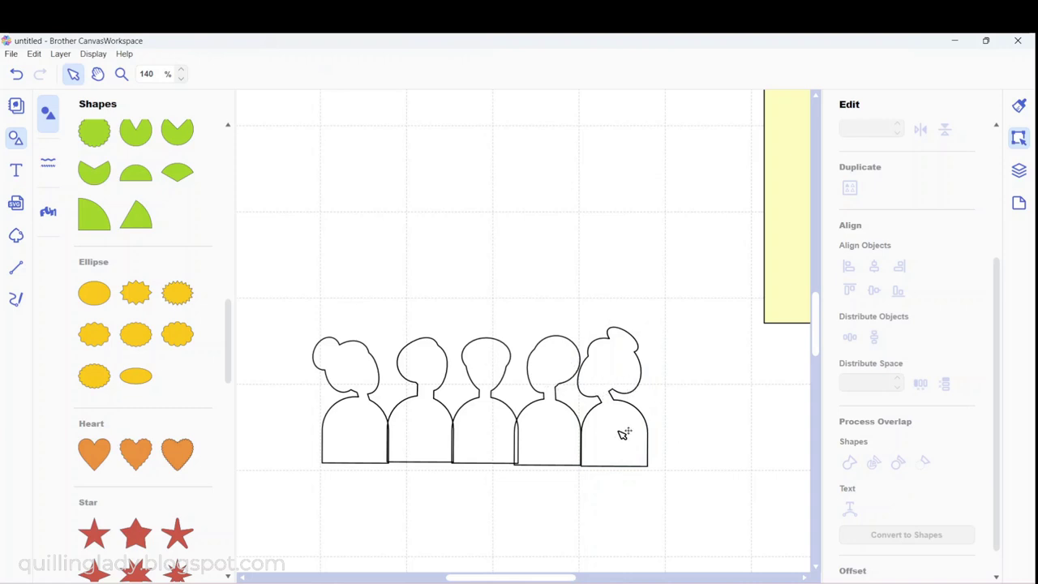
# - Pull the last silhouette away, lift the fourth out of the row and move the second into the fourth place
pyautogui.moveTo(622, 433); pyautogui.dragTo(668, 430)
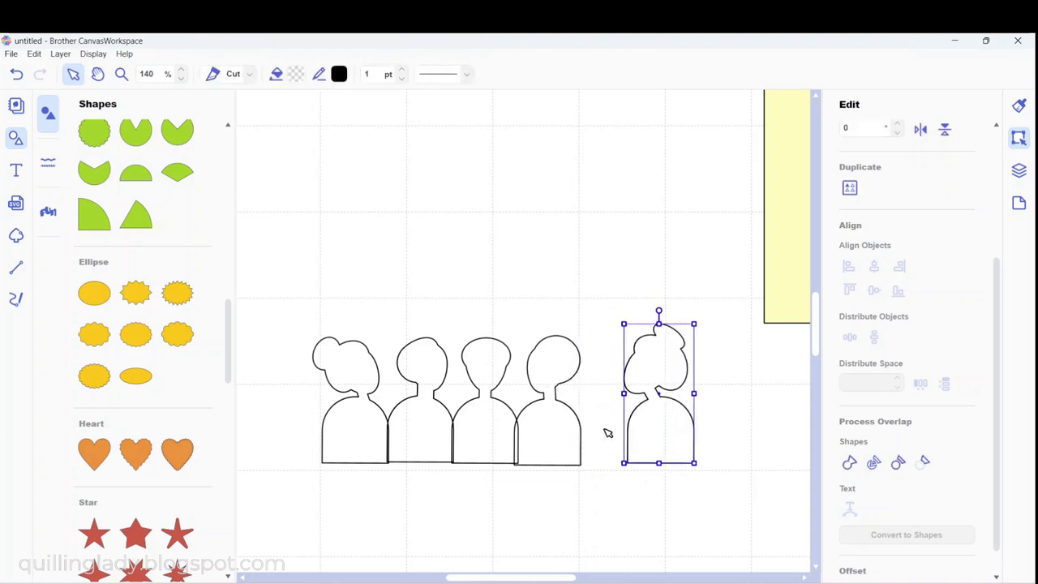
pyautogui.moveTo(565, 434); pyautogui.dragTo(557, 264)
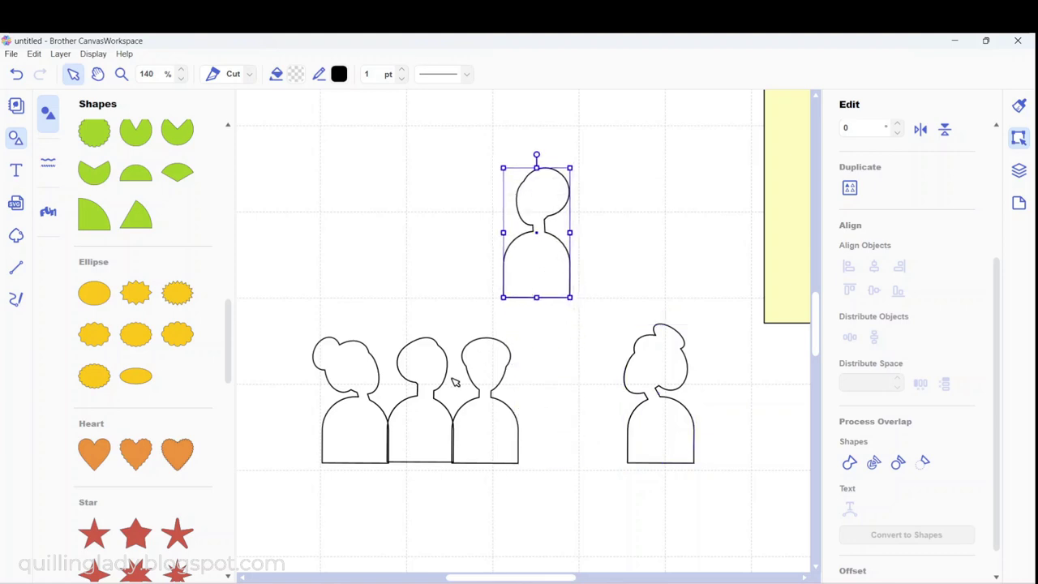
pyautogui.moveTo(427, 414); pyautogui.dragTo(566, 414)
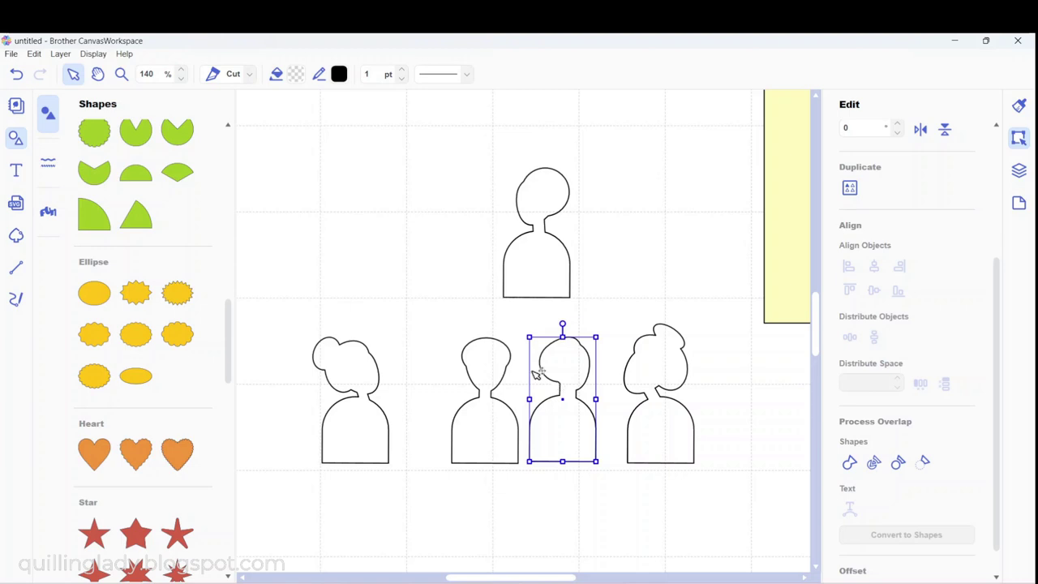
# - Flip the relocated silhouette horizontally
pyautogui.click(34, 53)
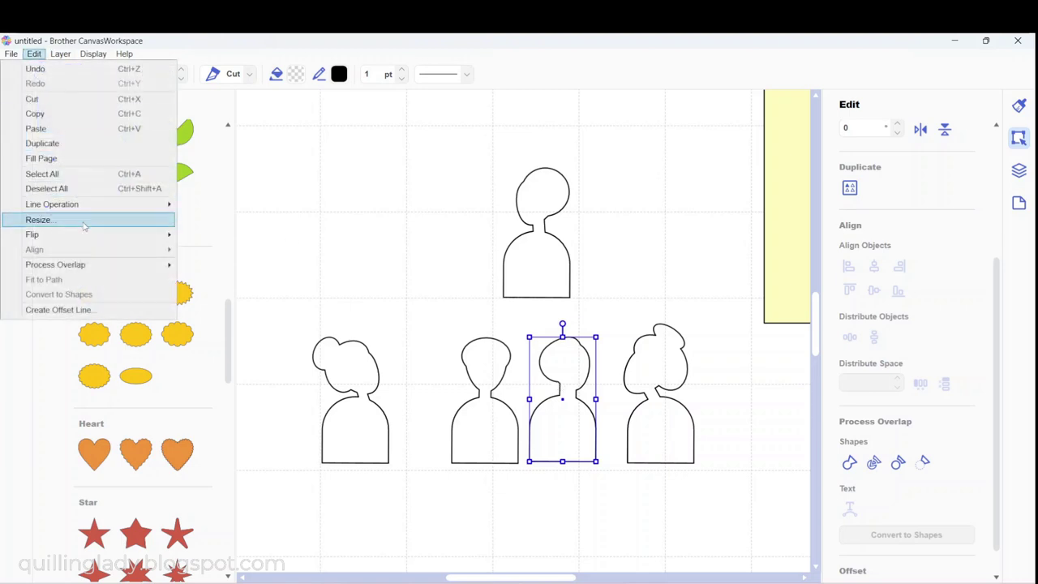
pyautogui.moveTo(85, 234)
pyautogui.click(217, 234)
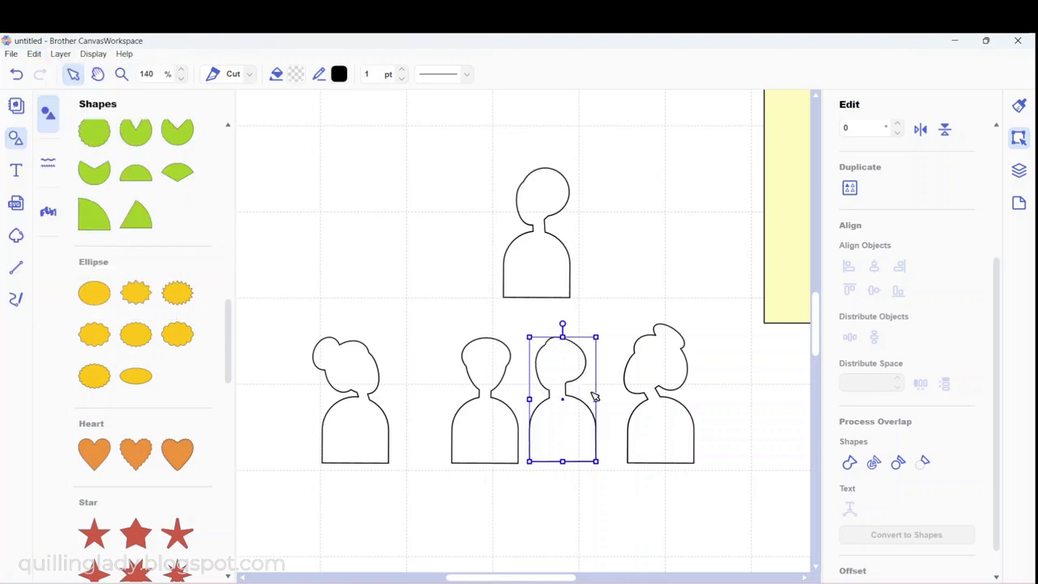
# - Move the last silhouette against its neighbour, and flip the lifted silhouette horizontally into the empty second place of the row
pyautogui.moveTo(662, 427); pyautogui.dragTo(629, 425)
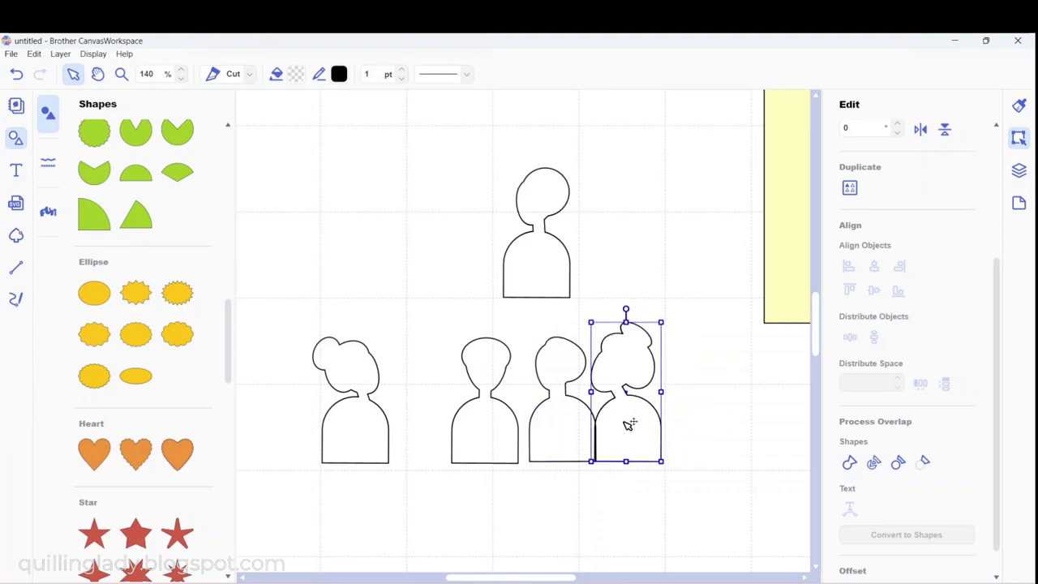
pyautogui.moveTo(557, 286); pyautogui.dragTo(436, 294)
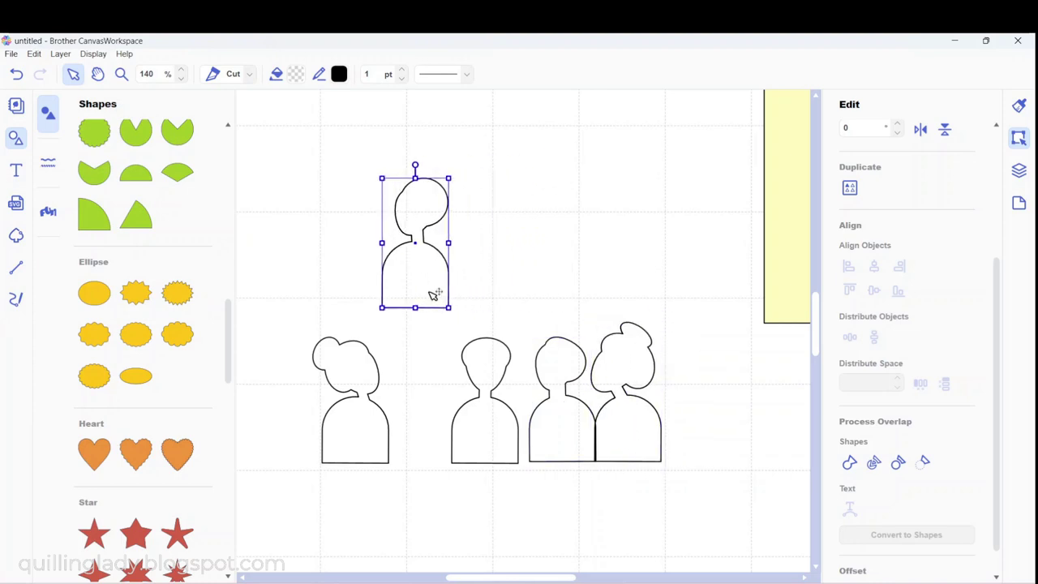
pyautogui.click(11, 54)
pyautogui.moveTo(38, 55)
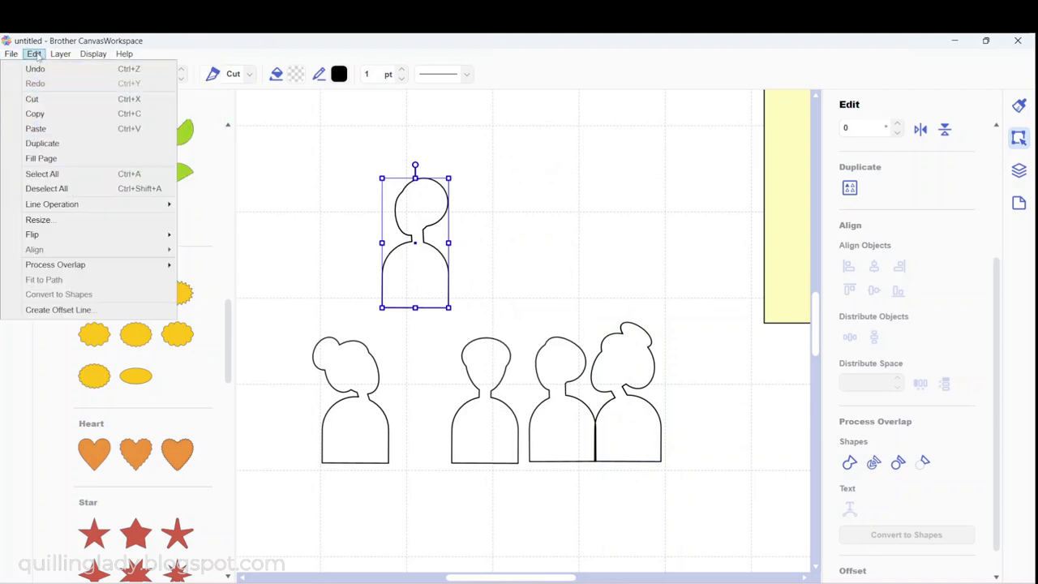
pyautogui.moveTo(131, 235)
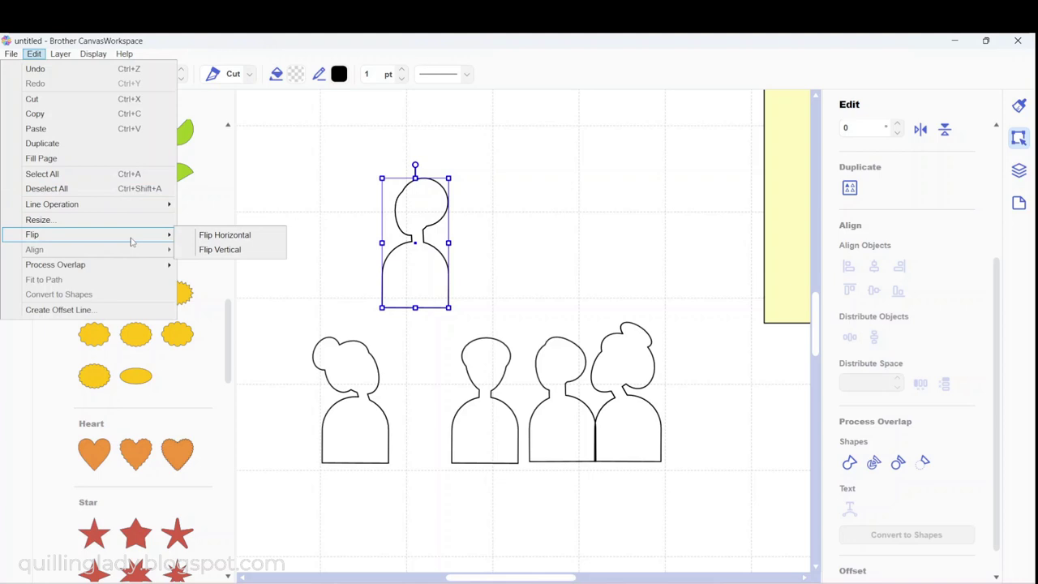
pyautogui.click(226, 235)
pyautogui.moveTo(442, 256); pyautogui.dragTo(445, 413)
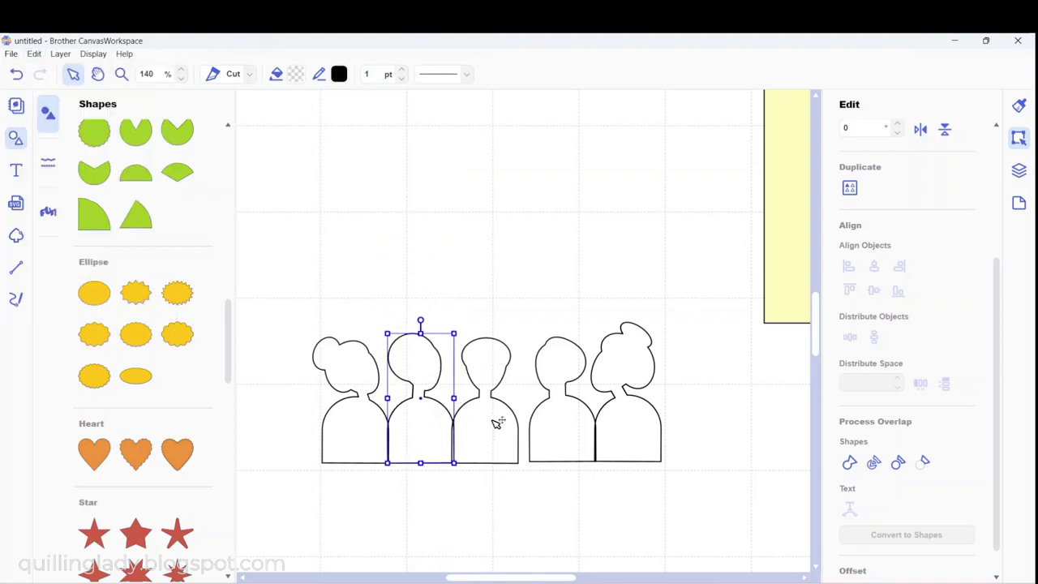
# - Close the gaps before the fourth and fifth silhouettes and align all five along their bottom edges
pyautogui.moveTo(561, 425); pyautogui.dragTo(548, 429)
pyautogui.moveTo(610, 440); pyautogui.dragTo(597, 444)
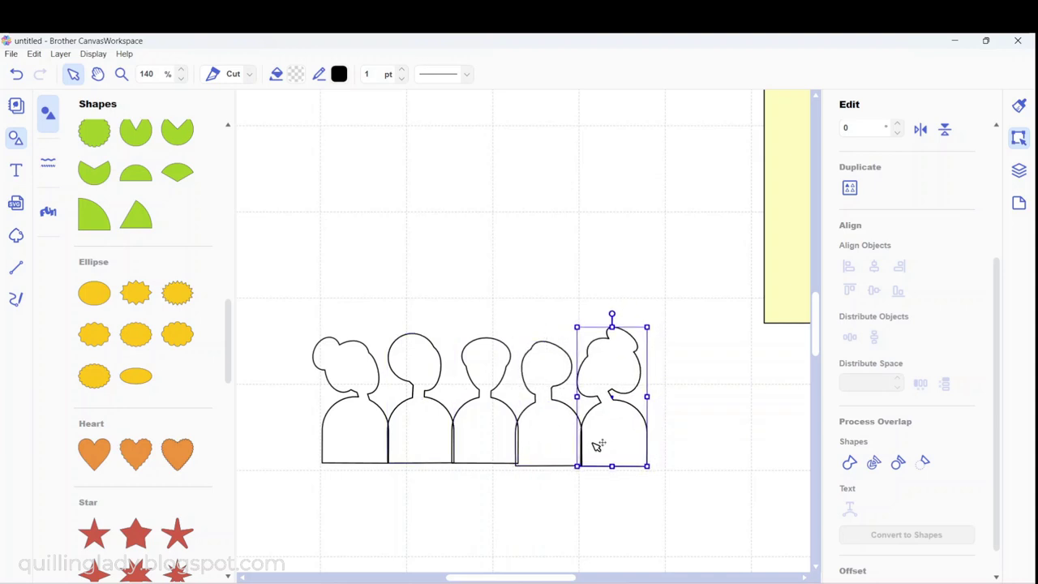
pyautogui.moveTo(679, 433); pyautogui.dragTo(339, 433)
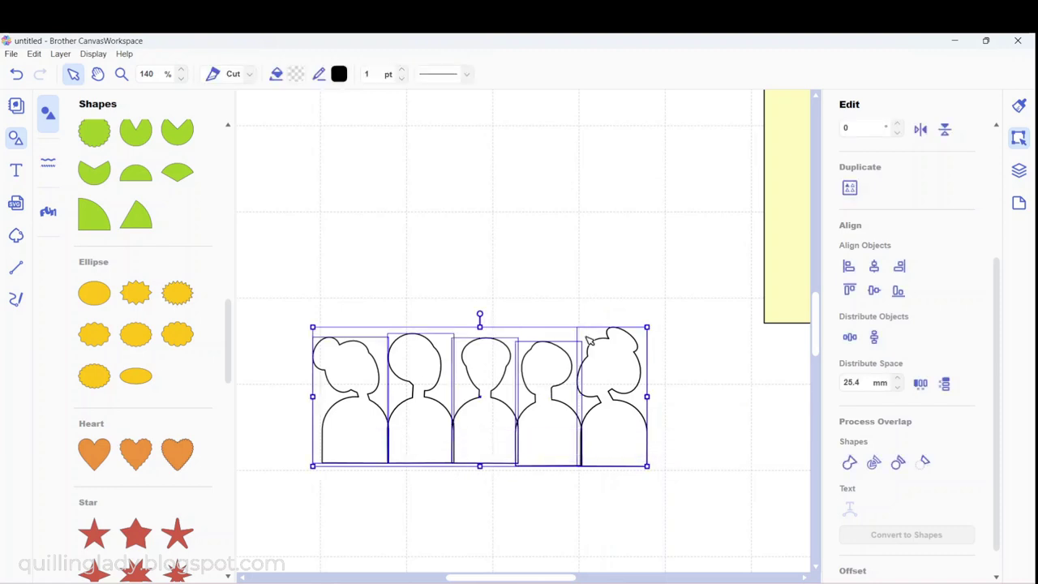
pyautogui.click(898, 291)
pyautogui.click(696, 475)
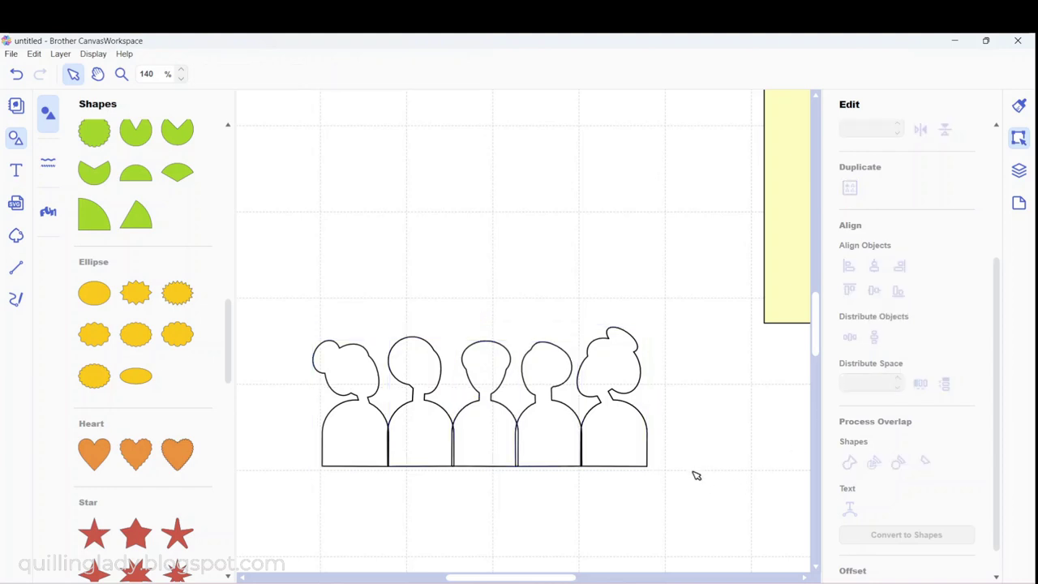
# - Nudge the last silhouette to overlap its neighbour and weld all five silhouettes into one shape
pyautogui.click(642, 459)
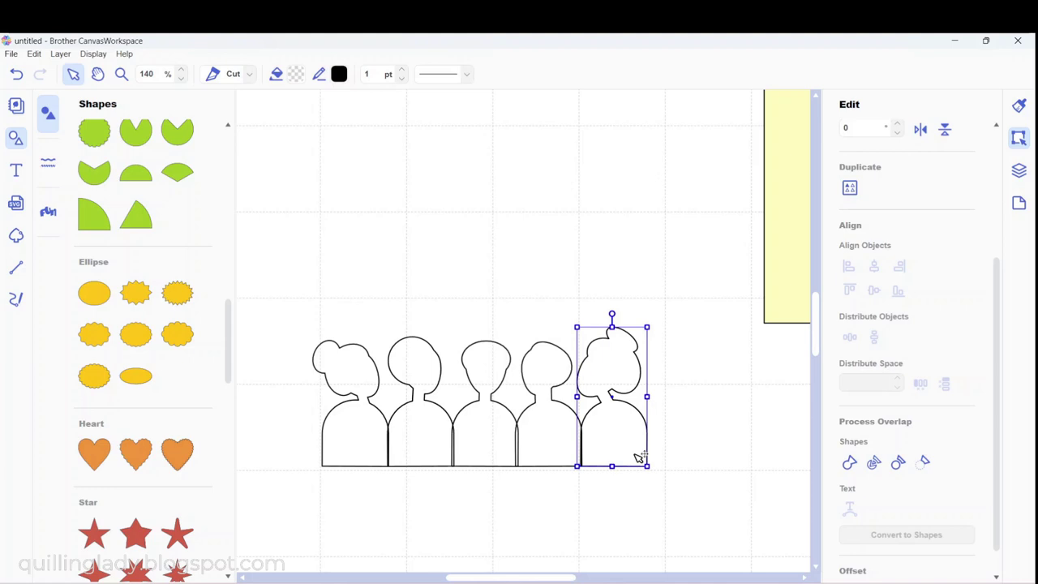
pyautogui.moveTo(638, 457); pyautogui.dragTo(637, 457)
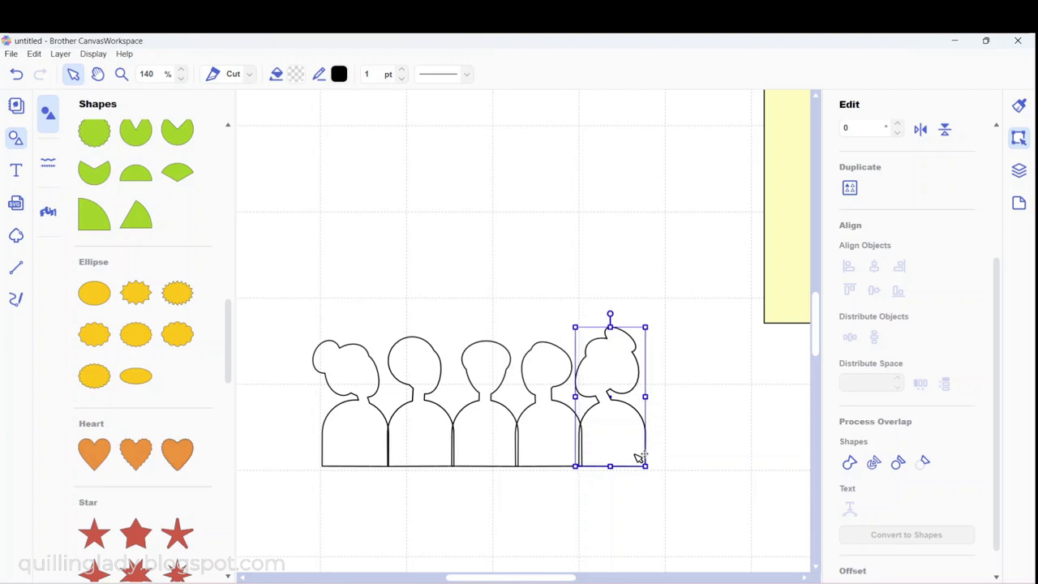
pyautogui.click(679, 437)
pyautogui.moveTo(704, 471); pyautogui.dragTo(320, 383)
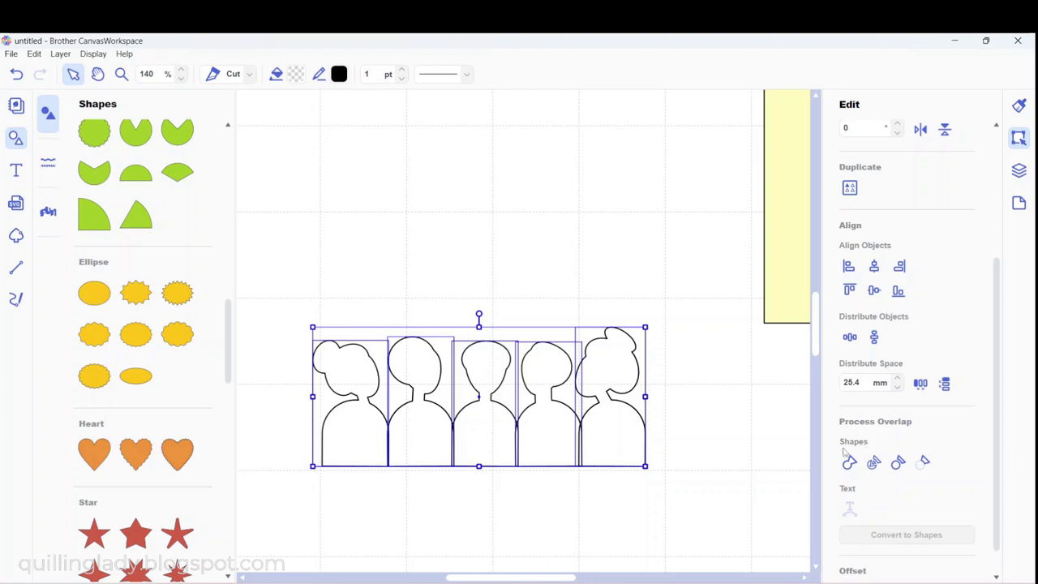
pyautogui.click(848, 462)
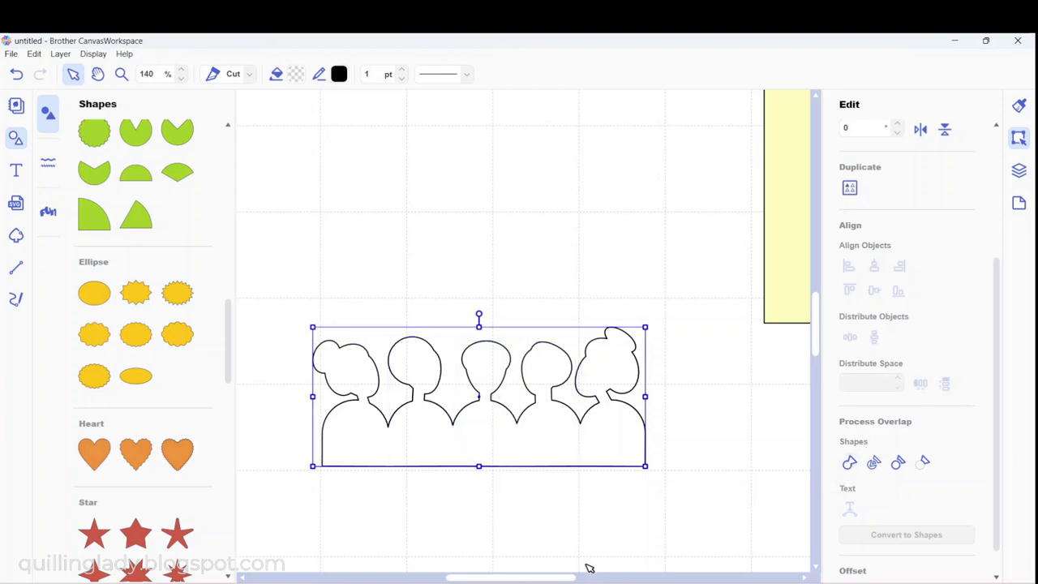
# - Try the welded audience row over the front of the stage, enlarge it slightly and move it back onto the mat
pyautogui.click(182, 78)
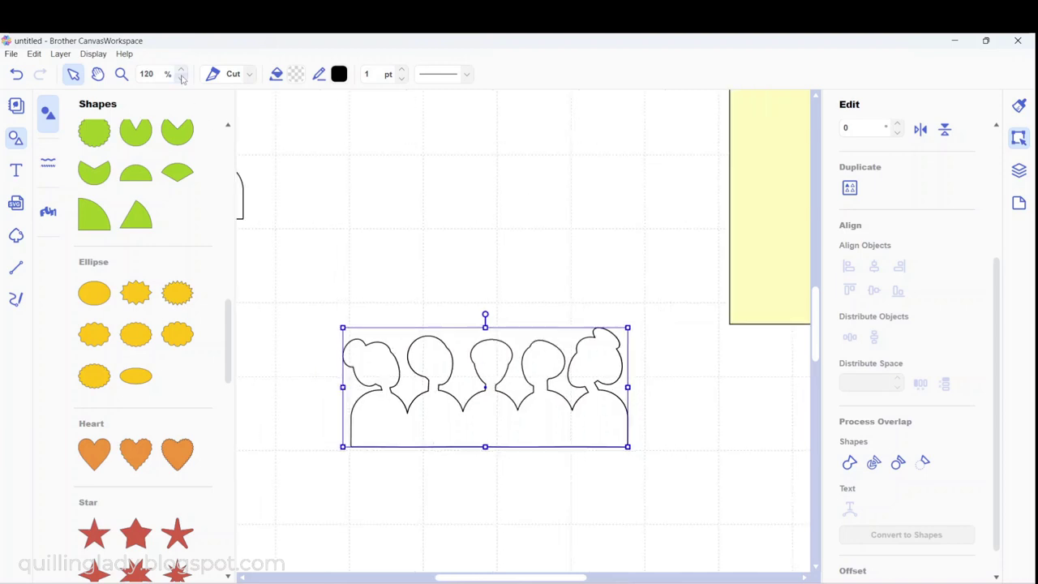
pyautogui.click(182, 78)
pyautogui.click(181, 78)
pyautogui.click(181, 78)
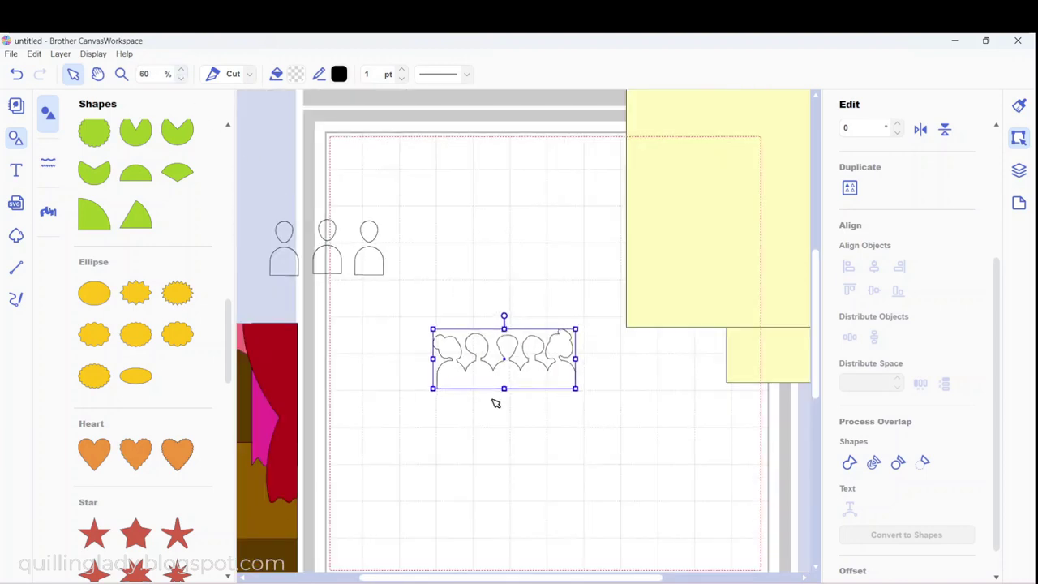
pyautogui.moveTo(511, 381); pyautogui.dragTo(296, 545)
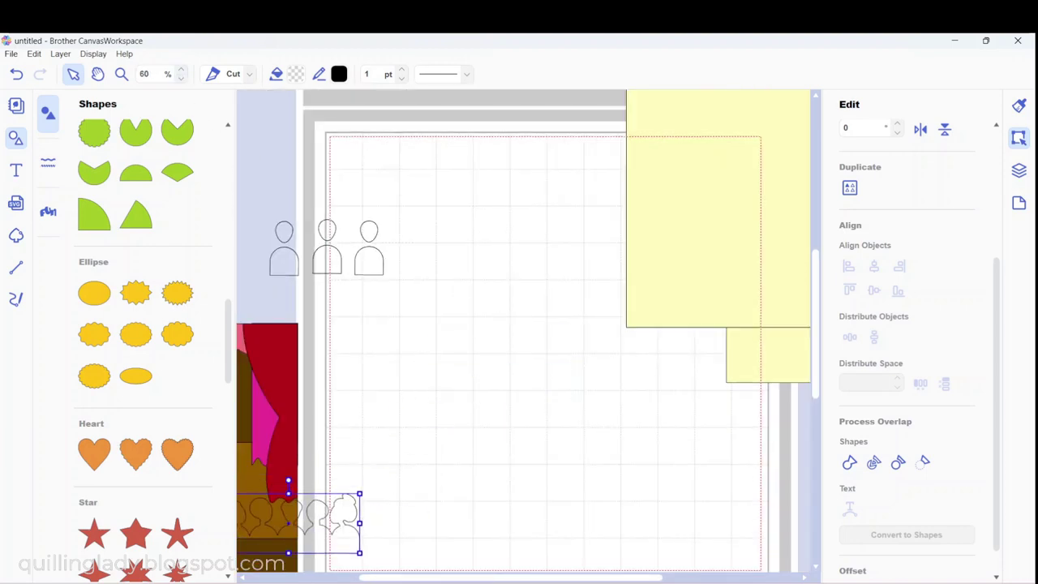
pyautogui.hscroll(-5, 365, 539)
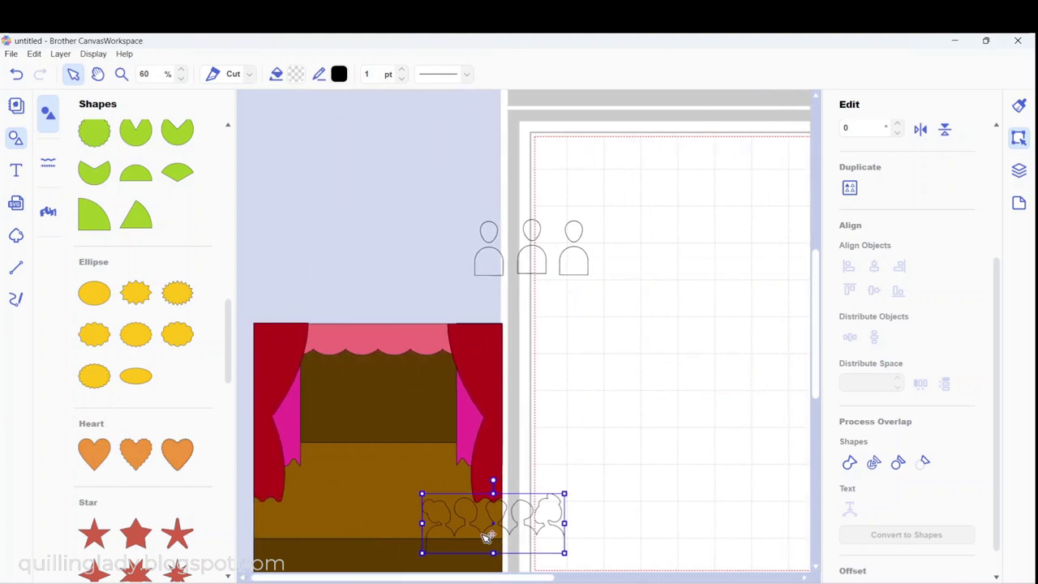
pyautogui.moveTo(485, 536); pyautogui.dragTo(366, 557)
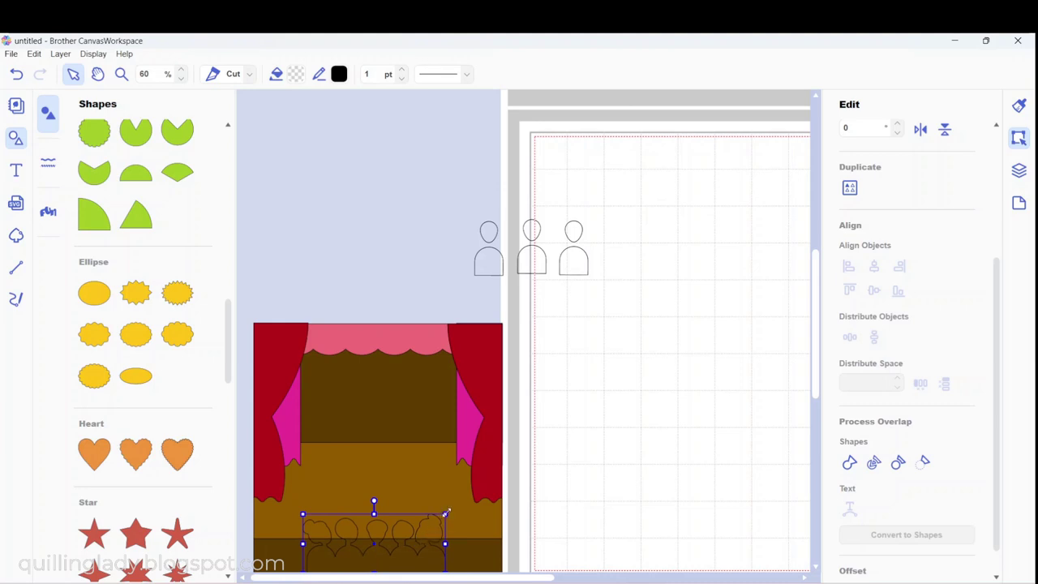
pyautogui.moveTo(445, 512); pyautogui.dragTo(707, 319)
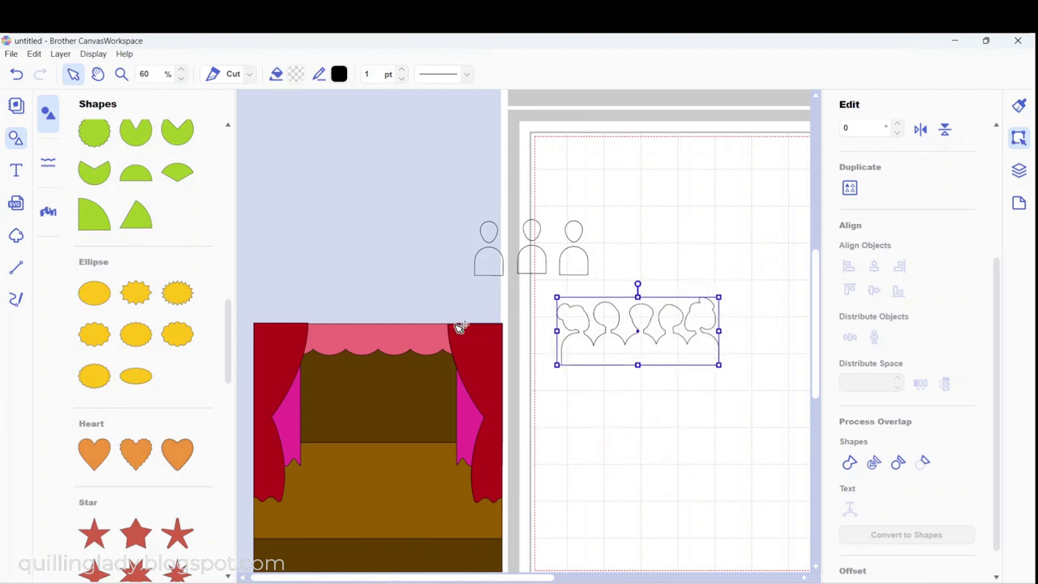
# - Enlarge two spare head-and-body pairs slightly and place one pair at each end of the welded row
pyautogui.click(183, 71)
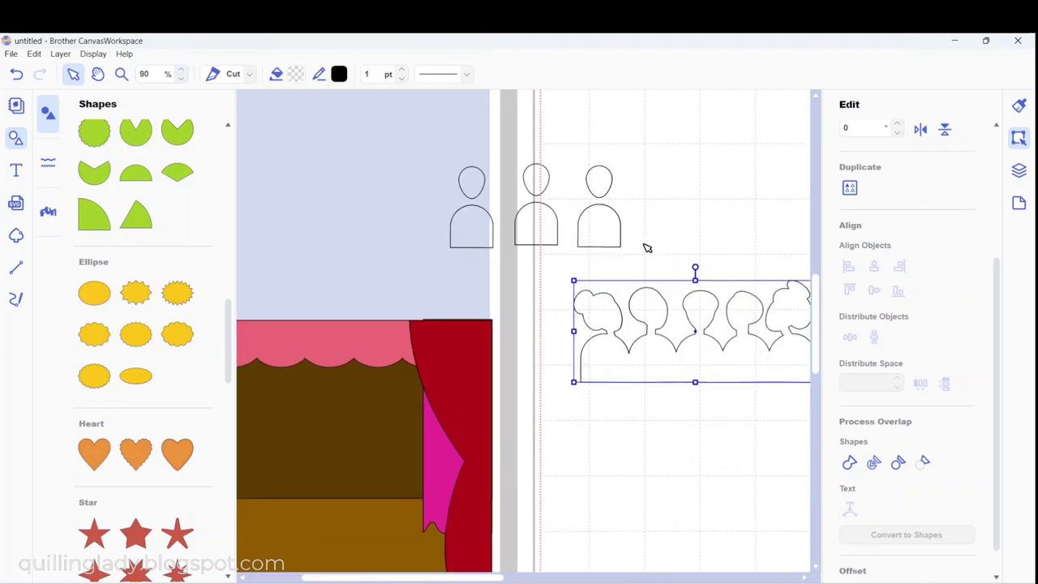
pyautogui.moveTo(628, 250); pyautogui.dragTo(501, 159)
pyautogui.hscroll(3, 614, 430)
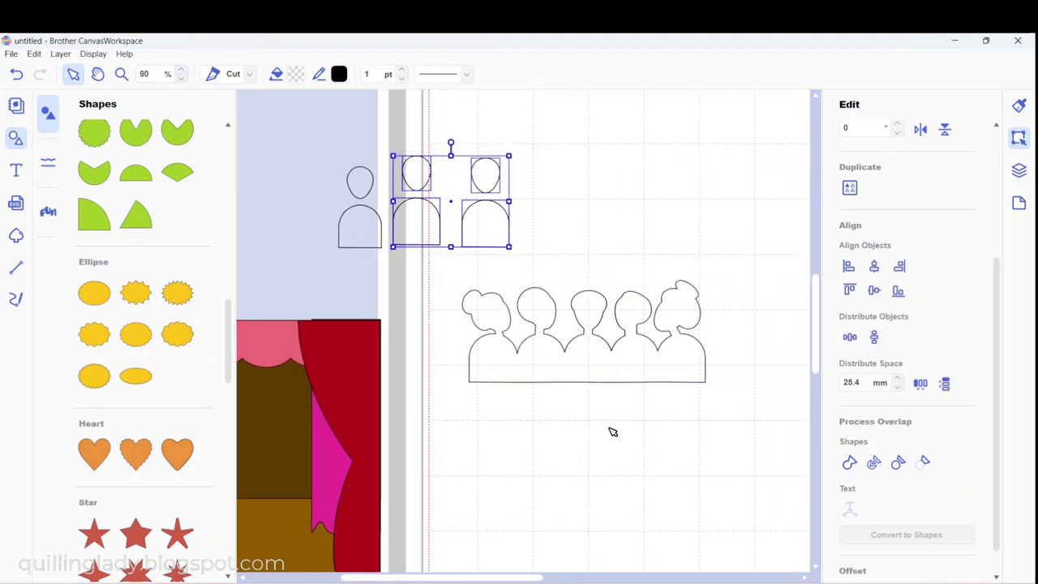
pyautogui.click(514, 243)
pyautogui.moveTo(486, 236); pyautogui.dragTo(730, 370)
pyautogui.moveTo(497, 180); pyautogui.dragTo(739, 306)
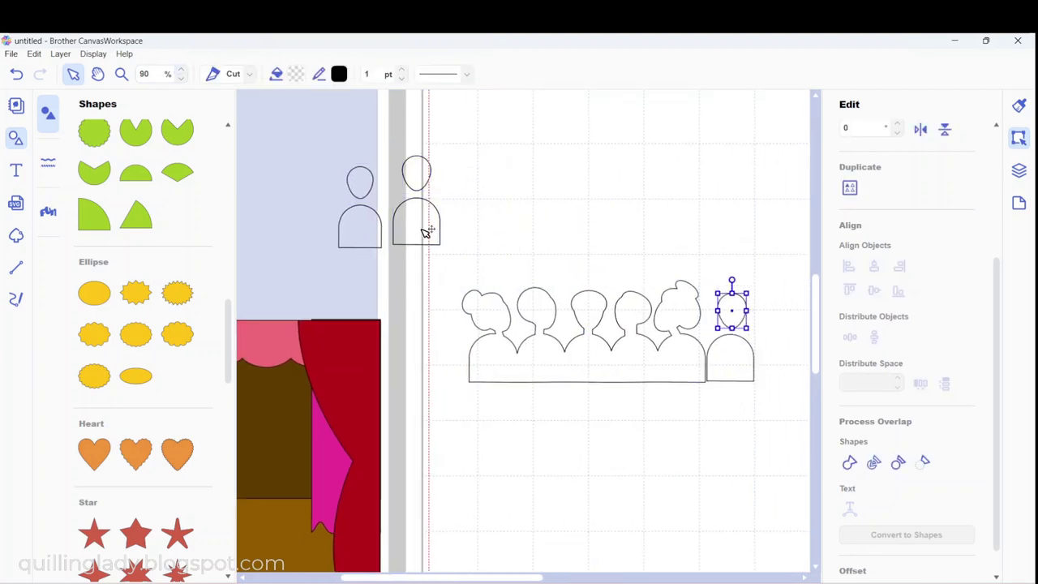
pyautogui.moveTo(424, 232); pyautogui.dragTo(448, 364)
pyautogui.moveTo(418, 174); pyautogui.dragTo(430, 304)
# - Tilt the left-end head and add a narrow slanted neck from a rounded-corner shape between head and body
pyautogui.click(184, 70)
pyautogui.click(183, 71)
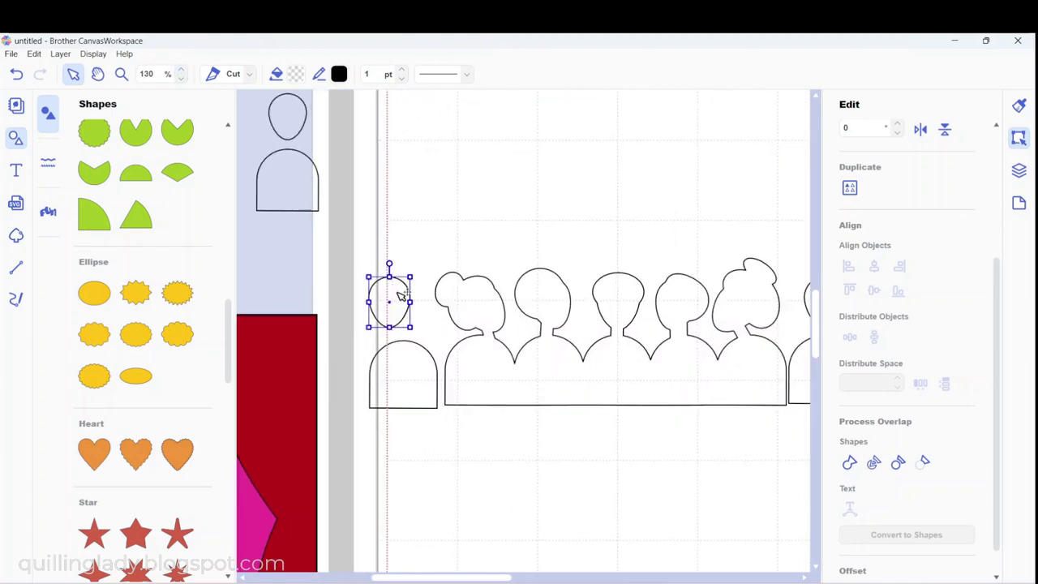
pyautogui.moveTo(391, 266); pyautogui.dragTo(401, 317)
pyautogui.moveTo(234, 325); pyautogui.dragTo(231, 444)
pyautogui.click(135, 498)
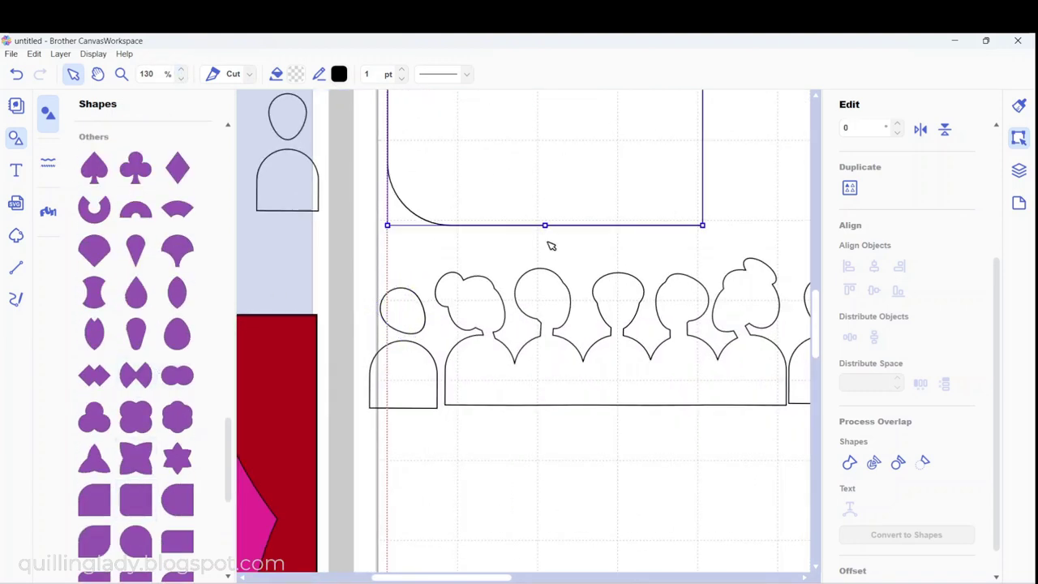
pyautogui.moveTo(551, 243); pyautogui.dragTo(415, 345)
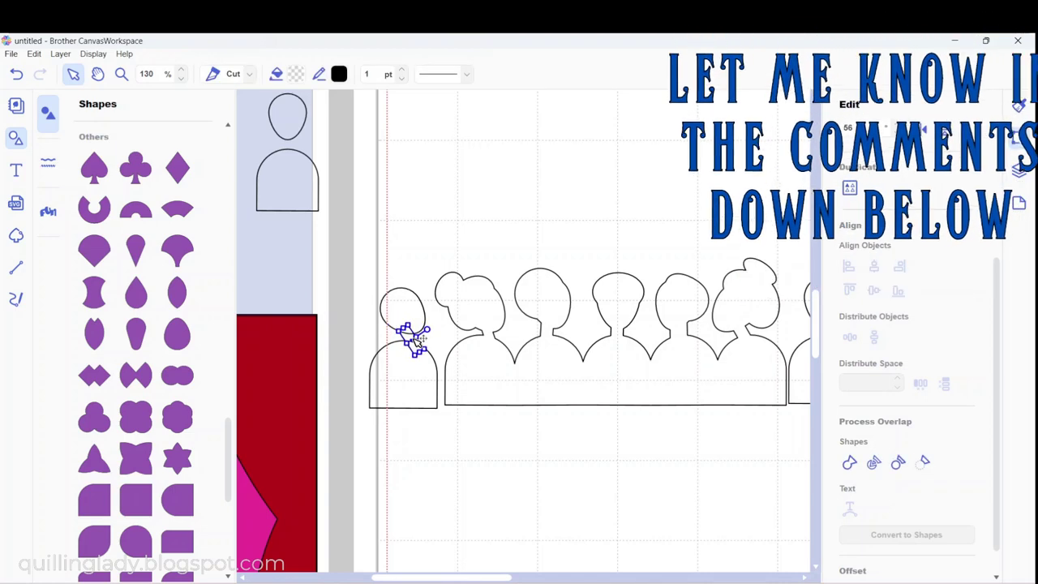
# - Add an egg shape rotated 52 degrees as hair over the left-end head and weld it with the head, neck and body
pyautogui.click(422, 283)
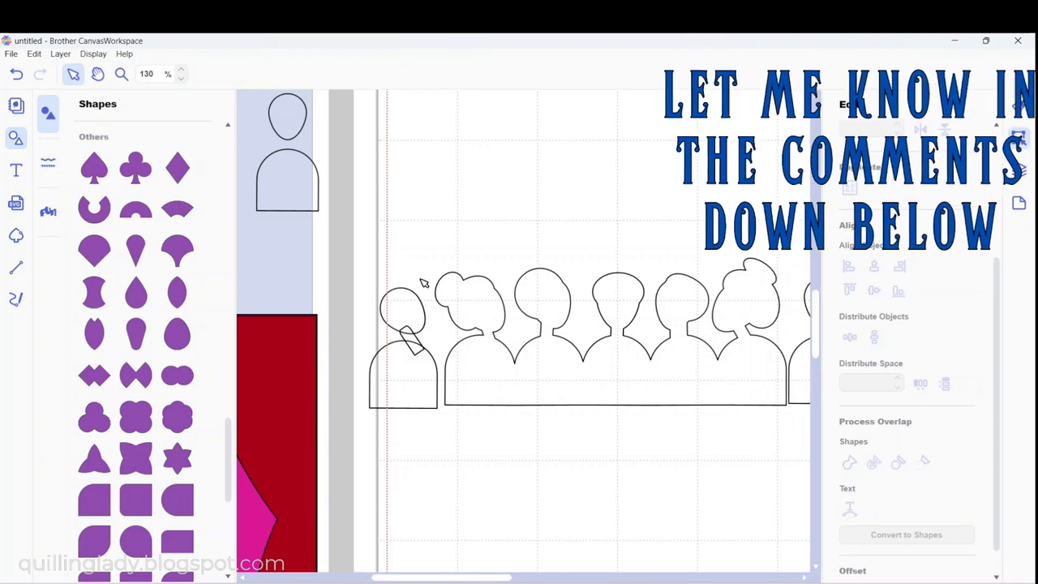
pyautogui.click(177, 334)
pyautogui.moveTo(575, 123); pyautogui.dragTo(403, 326)
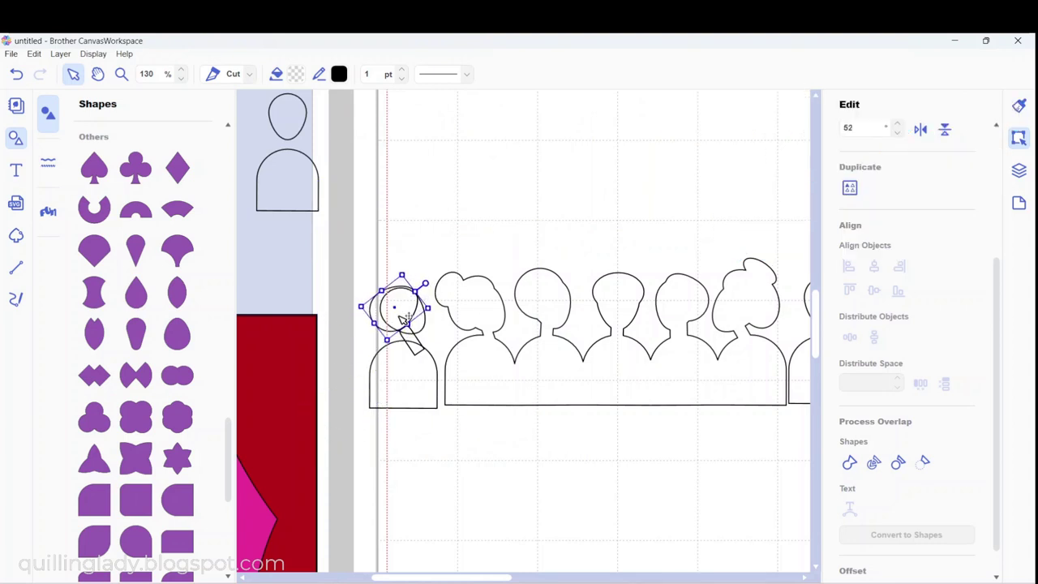
pyautogui.moveTo(454, 248); pyautogui.dragTo(361, 412)
pyautogui.click(849, 461)
pyautogui.click(516, 482)
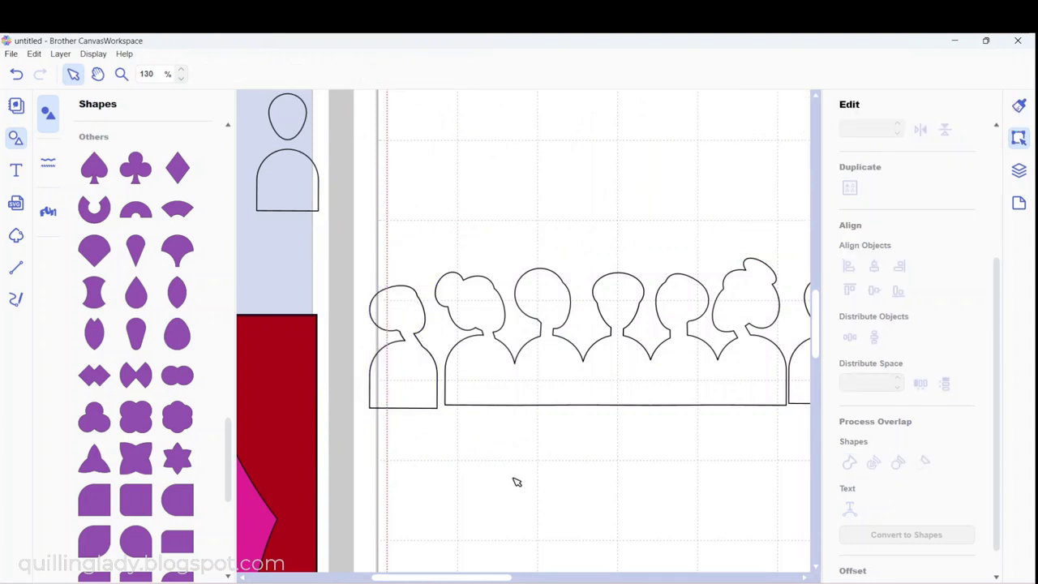
# - Undo the weld to shift the neck, reweld the left-end silhouette and set it against the left side of the row
pyautogui.click(408, 338)
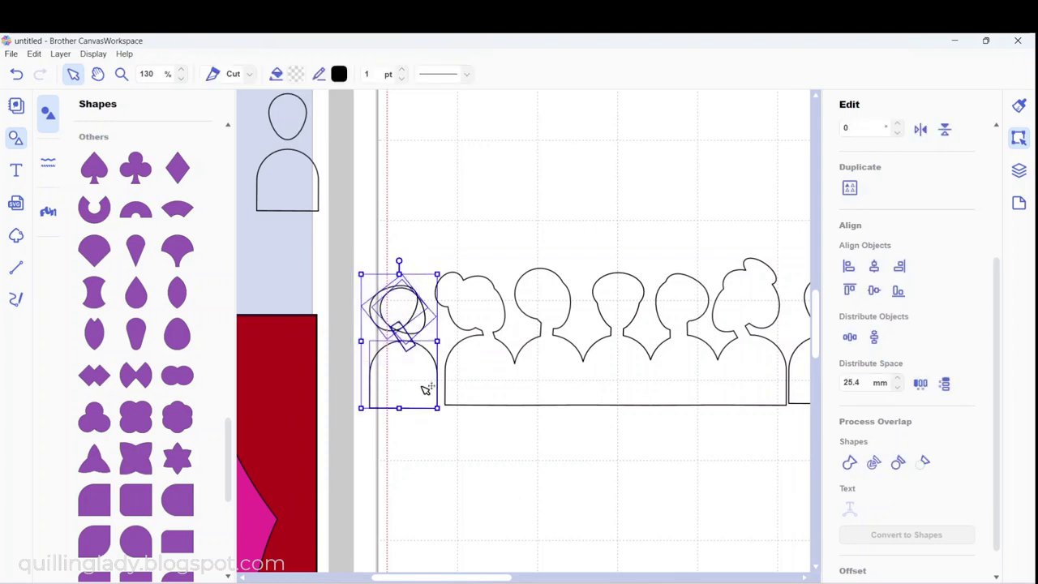
pyautogui.moveTo(413, 394); pyautogui.dragTo(424, 394)
pyautogui.click(473, 426)
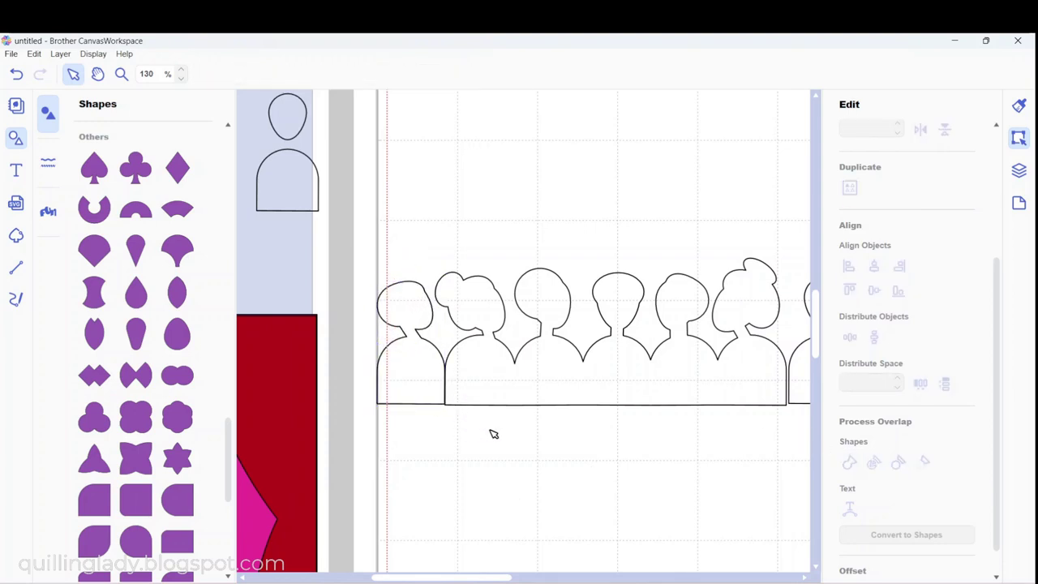
# - Rotate the right-end head 51 degrees and set it lower over its body
pyautogui.moveTo(483, 576); pyautogui.dragTo(537, 579)
pyautogui.click(623, 284)
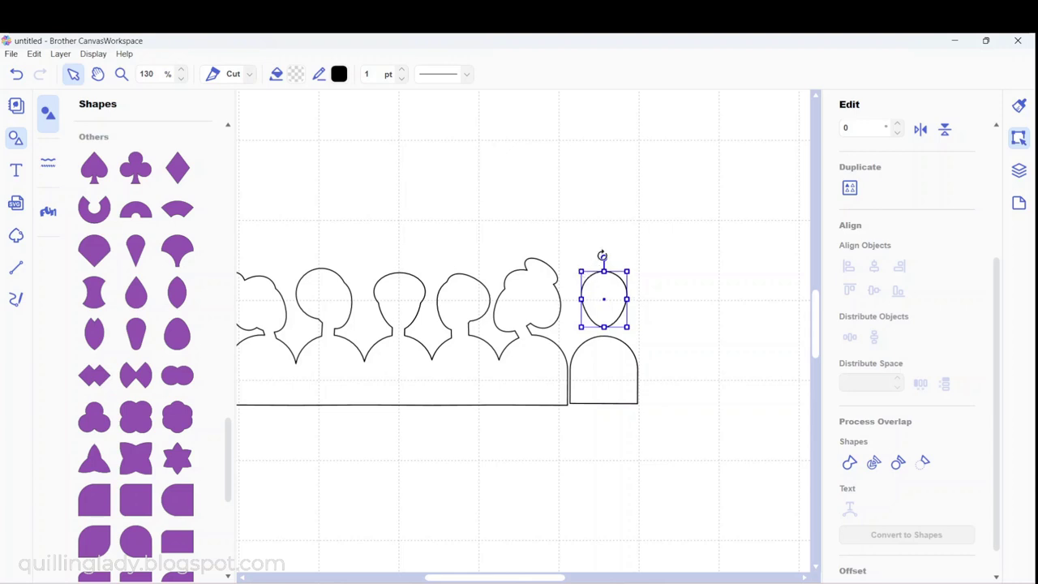
pyautogui.moveTo(606, 265); pyautogui.dragTo(633, 284)
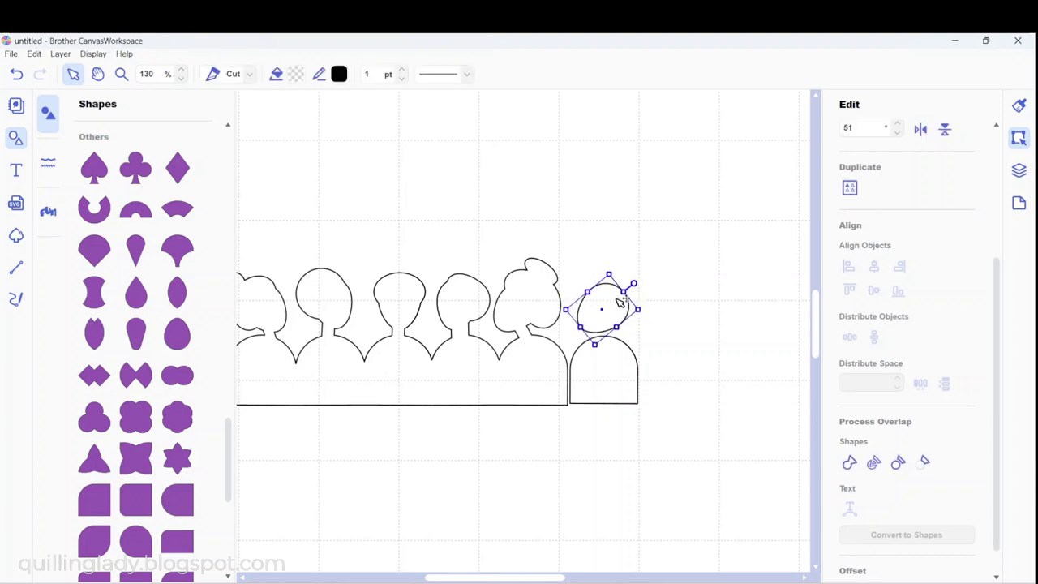
# - Add a small cone shape with a rounded top, tilted to fit the upper part of the right-end head
pyautogui.click(98, 256)
pyautogui.moveTo(505, 498); pyautogui.dragTo(540, 359)
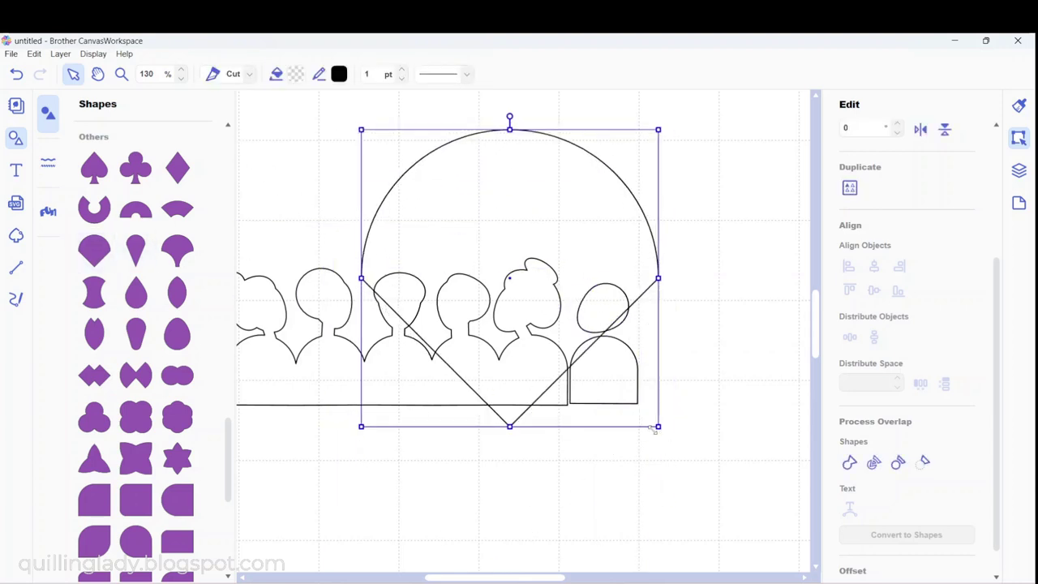
pyautogui.moveTo(660, 424); pyautogui.dragTo(629, 293)
pyautogui.moveTo(616, 243); pyautogui.dragTo(619, 291)
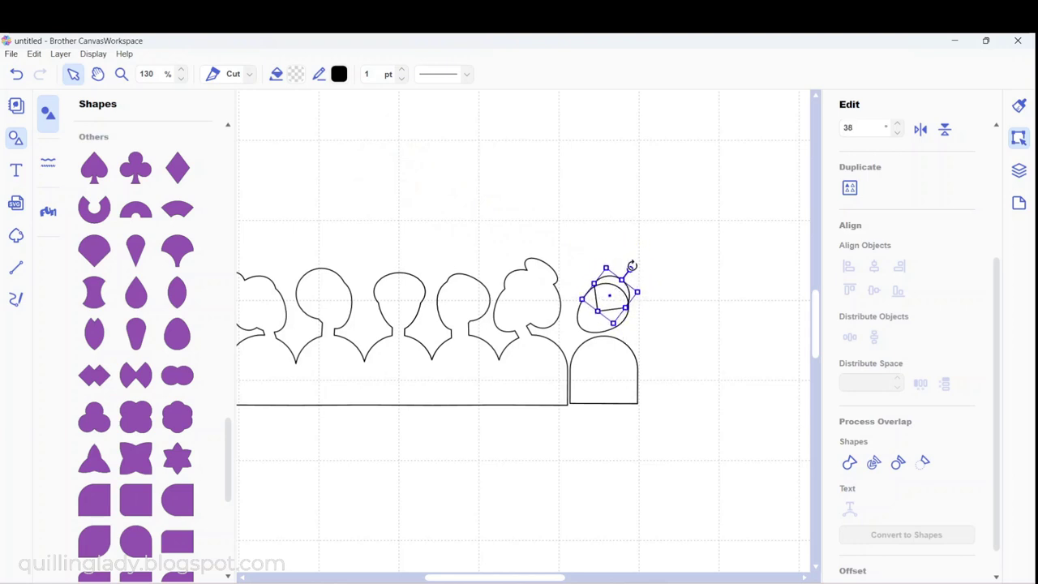
pyautogui.click(657, 255)
pyautogui.click(614, 298)
pyautogui.click(678, 280)
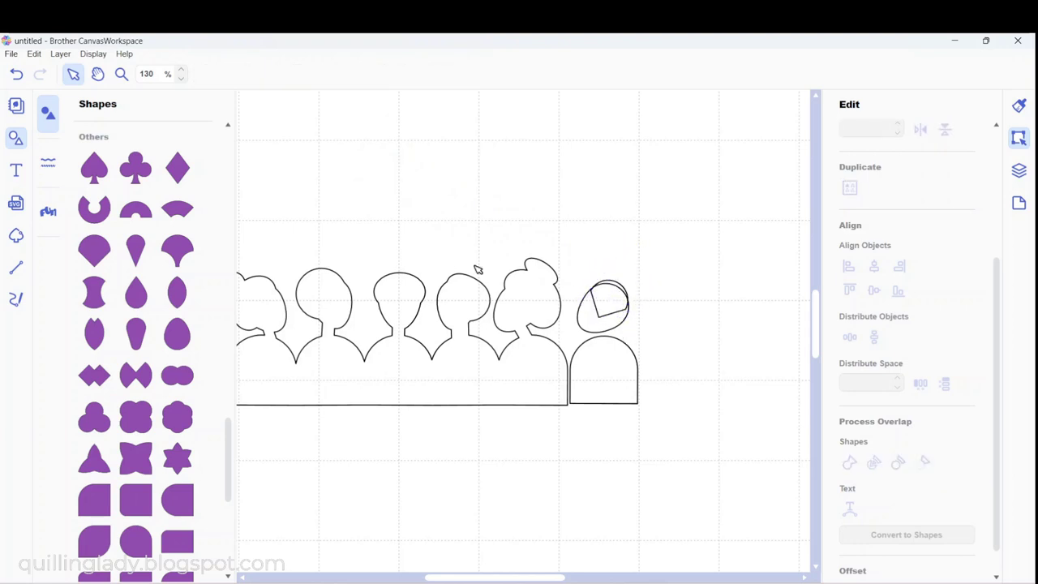
# - Add a small egg shape, tilted over the lower right side of the right-end head
pyautogui.moveTo(177, 334); pyautogui.dragTo(690, 370)
pyautogui.moveTo(750, 459); pyautogui.dragTo(508, 184)
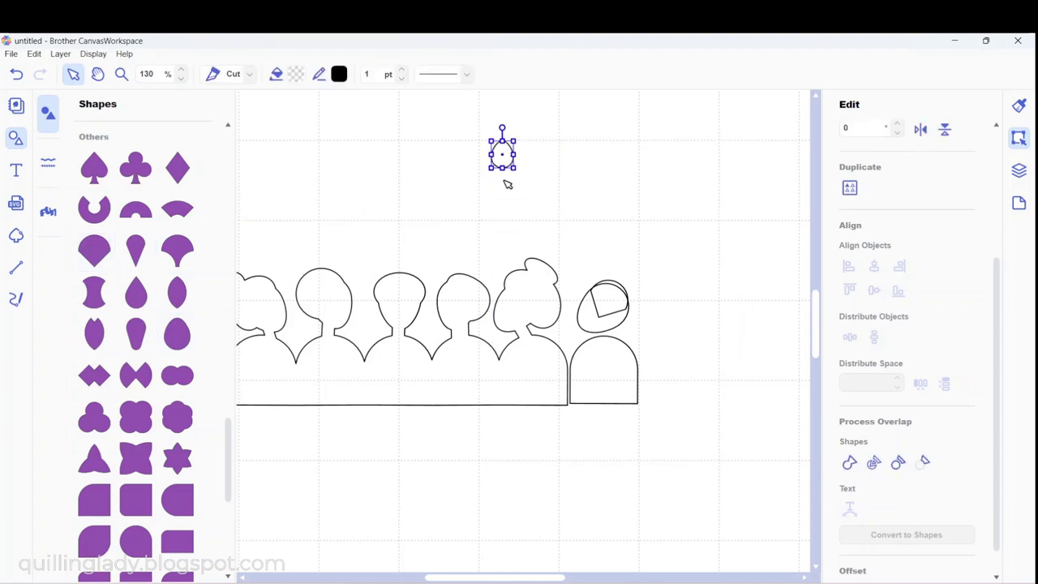
pyautogui.moveTo(502, 128); pyautogui.dragTo(626, 311)
pyautogui.click(689, 332)
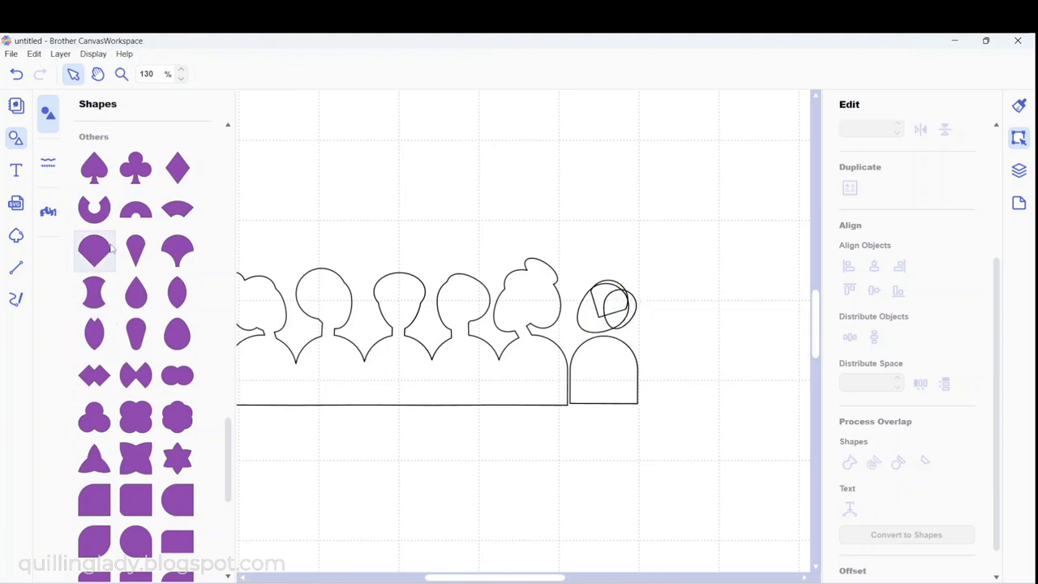
# - Add a small, narrow, tilted neck piece joining the right-end head to its body
pyautogui.click(136, 499)
pyautogui.moveTo(389, 195); pyautogui.dragTo(658, 322)
pyautogui.moveTo(605, 167); pyautogui.dragTo(601, 478)
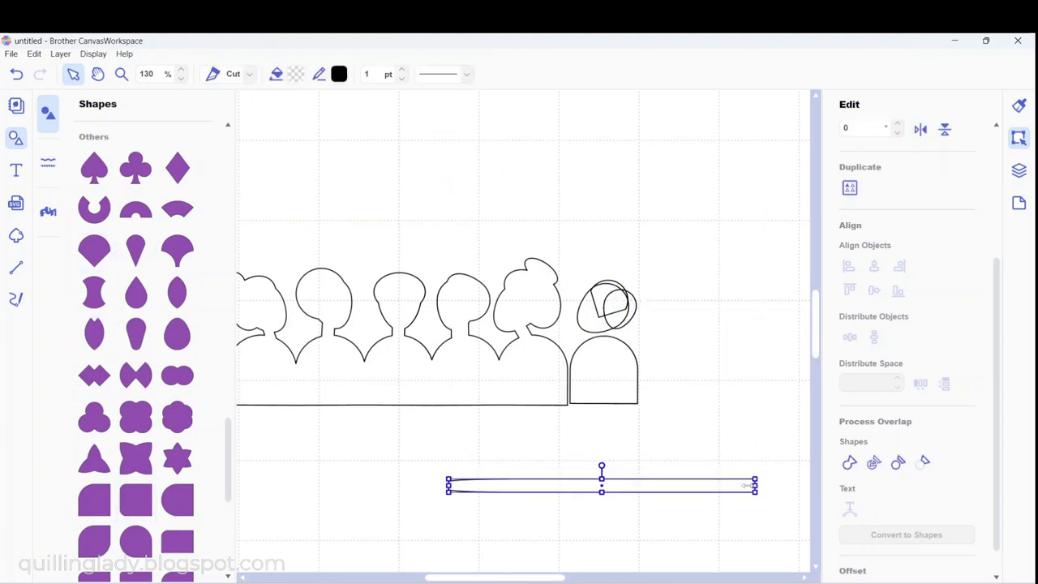
pyautogui.moveTo(745, 485); pyautogui.dragTo(479, 474)
pyautogui.moveTo(462, 485); pyautogui.dragTo(607, 329)
pyautogui.click(660, 354)
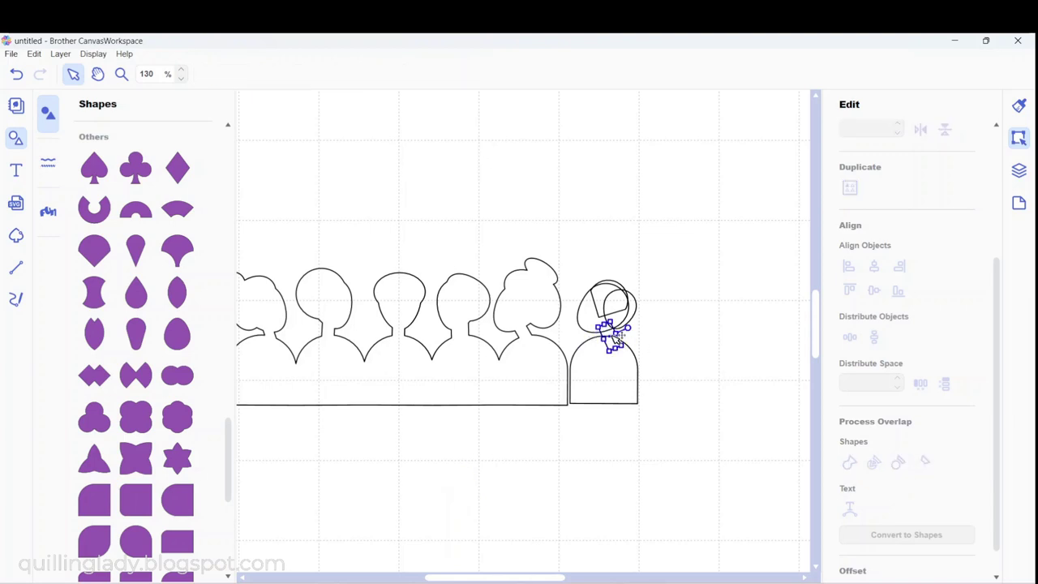
# - Weld the right-end head, its added shapes, neck and body into one silhouette
pyautogui.click(614, 339)
pyautogui.moveTo(568, 257); pyautogui.dragTo(666, 422)
pyautogui.click(849, 462)
pyautogui.click(724, 378)
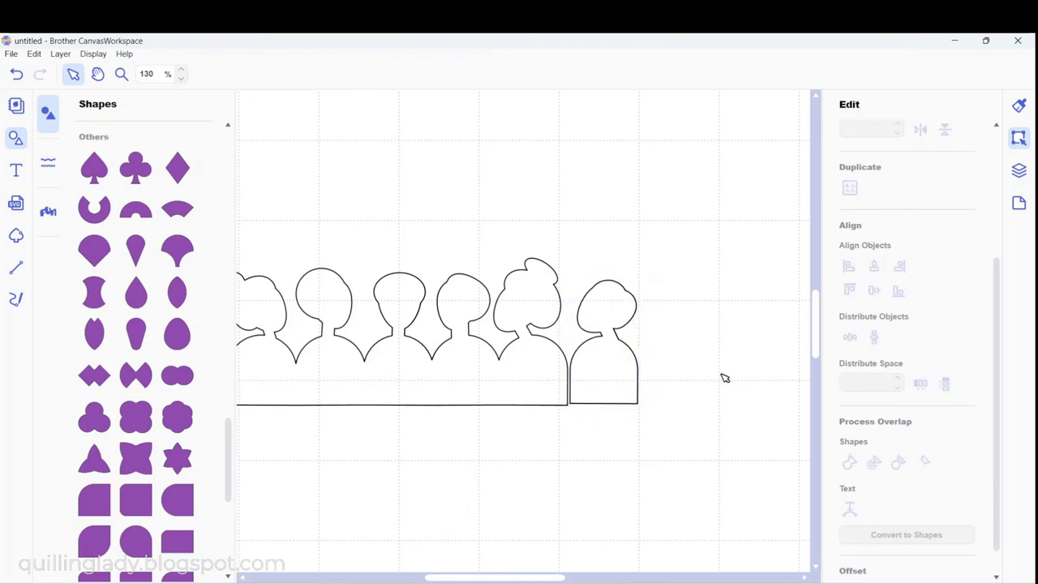
# - Enlarge the right-end silhouette and set it level with the row's base, overlapping its right edge
pyautogui.click(611, 382)
pyautogui.moveTo(635, 281); pyautogui.dragTo(642, 269)
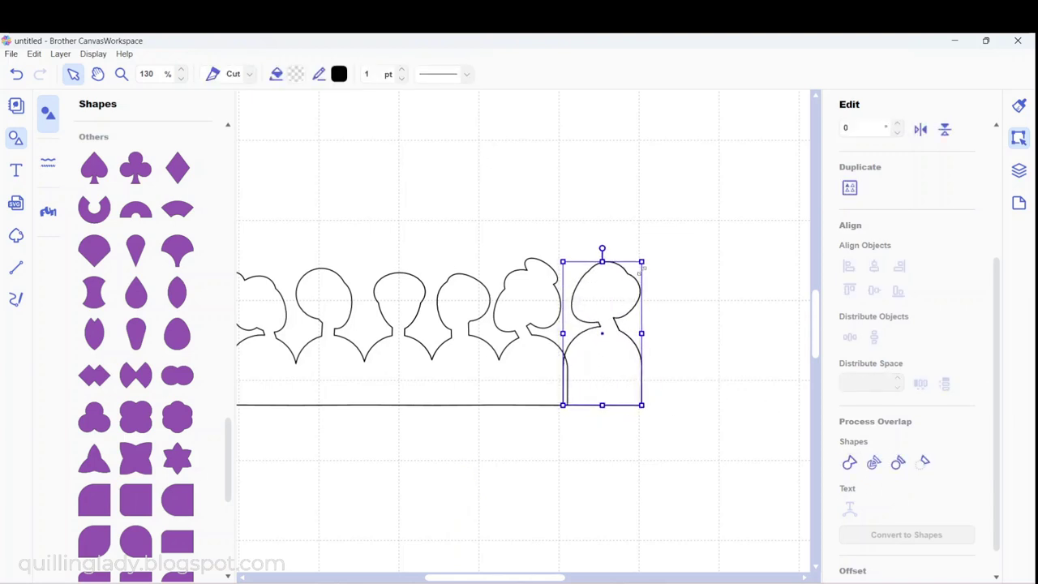
pyautogui.click(669, 428)
# - Enlarge the left-end silhouette so it overlaps the row, and weld the row with both end silhouettes into one outline
pyautogui.scroll(-1, 250, 195)
pyautogui.click(268, 357)
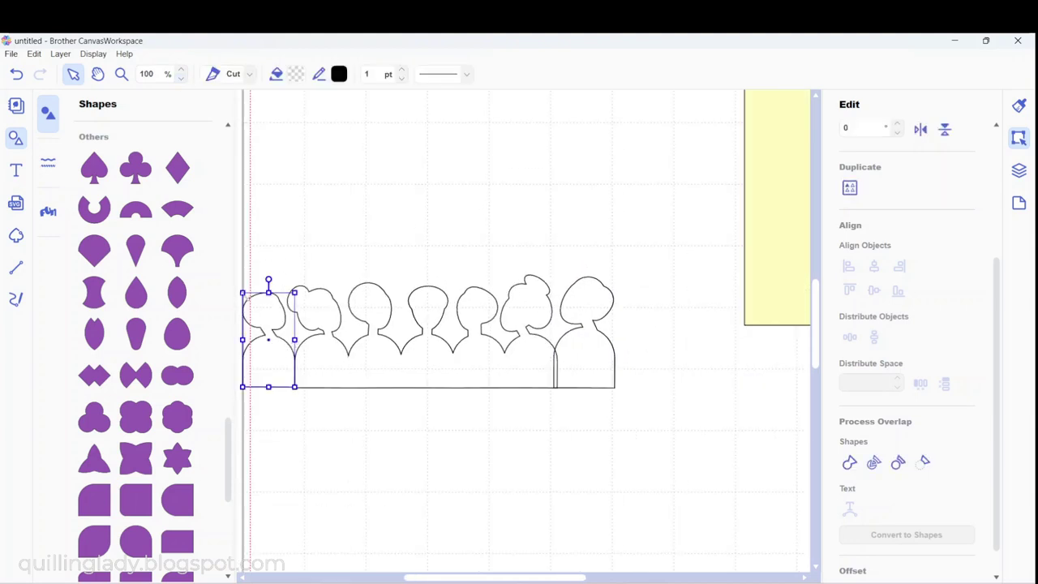
pyautogui.moveTo(269, 407); pyautogui.dragTo(560, 387)
pyautogui.click(268, 384)
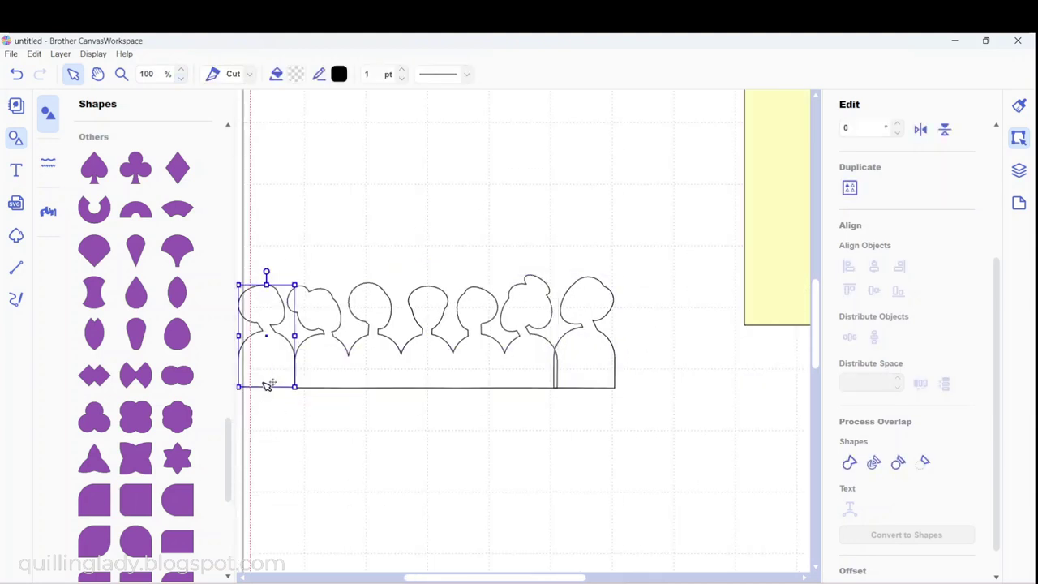
pyautogui.click(298, 425)
pyautogui.moveTo(280, 395); pyautogui.dragTo(614, 332)
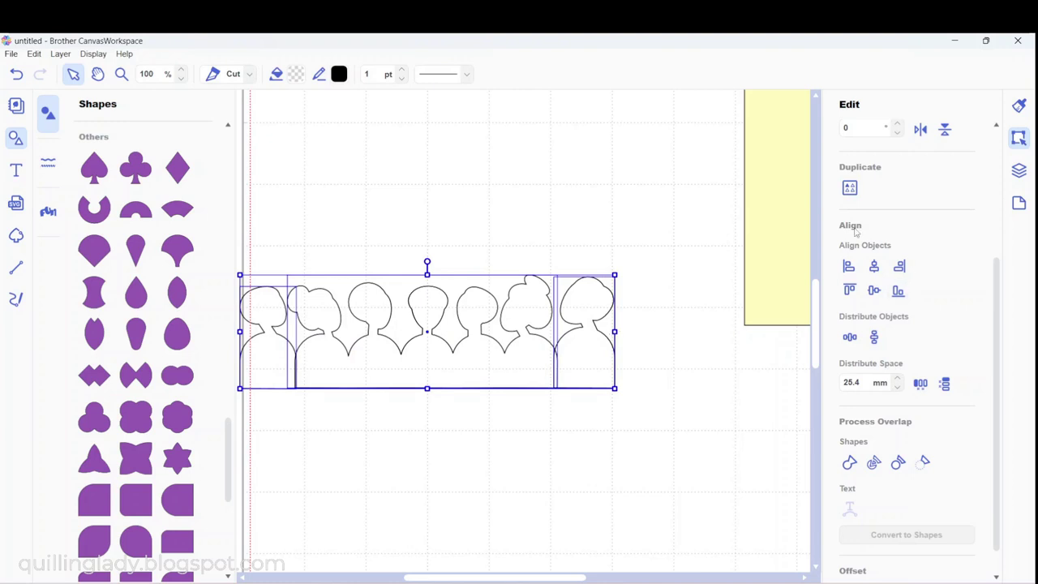
pyautogui.hotkey('ctrl', 'g')
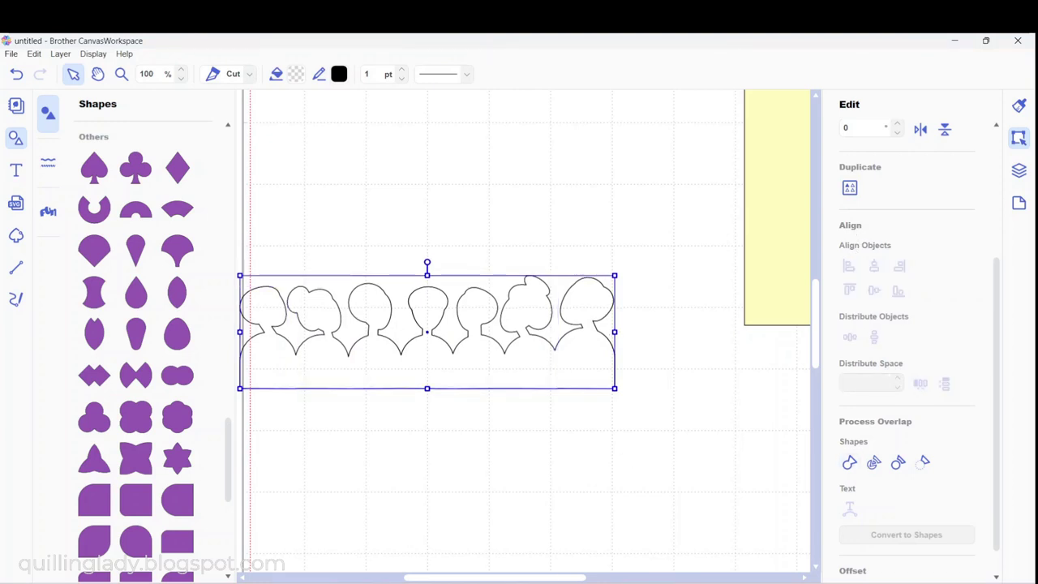
# - Move the audience row onto the stage design and enlarge it to span the stage's width along the lower edge
pyautogui.moveTo(568, 579); pyautogui.dragTo(478, 579)
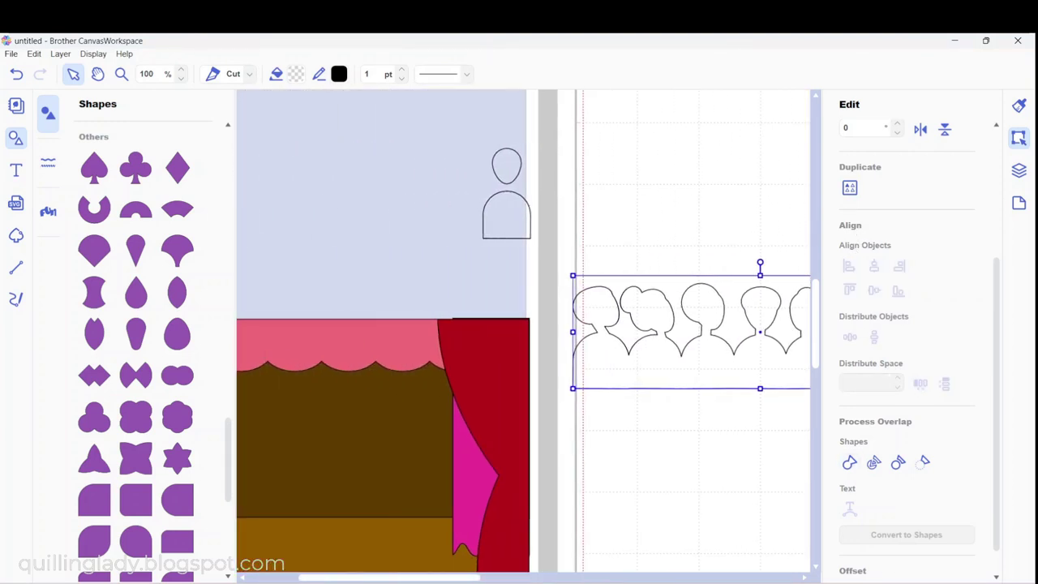
pyautogui.moveTo(640, 347); pyautogui.dragTo(221, 535)
pyautogui.moveTo(817, 331); pyautogui.dragTo(817, 377)
pyautogui.moveTo(451, 388); pyautogui.dragTo(462, 443)
pyautogui.moveTo(448, 578); pyautogui.dragTo(383, 578)
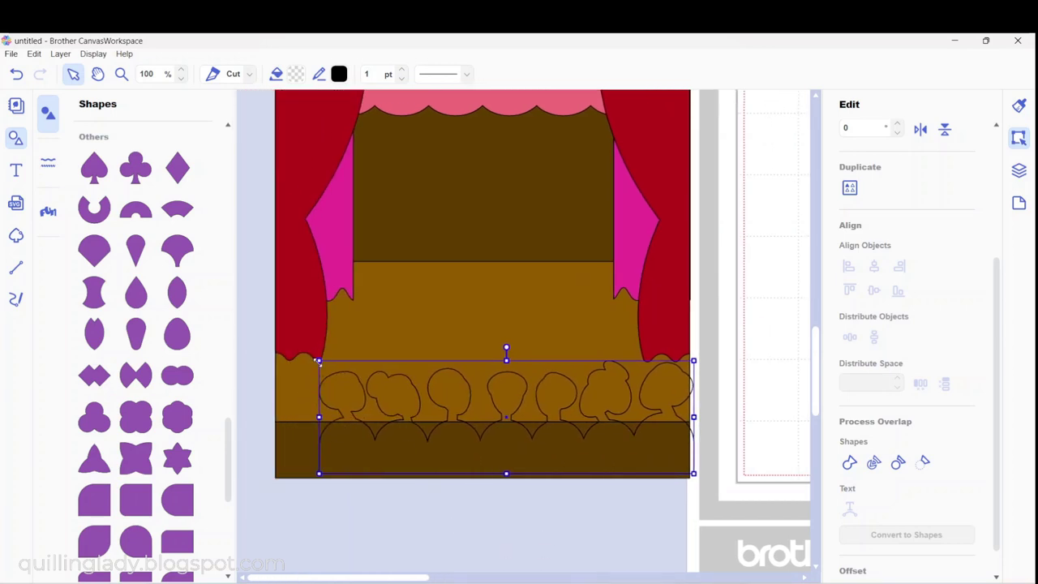
pyautogui.moveTo(309, 359); pyautogui.dragTo(275, 351)
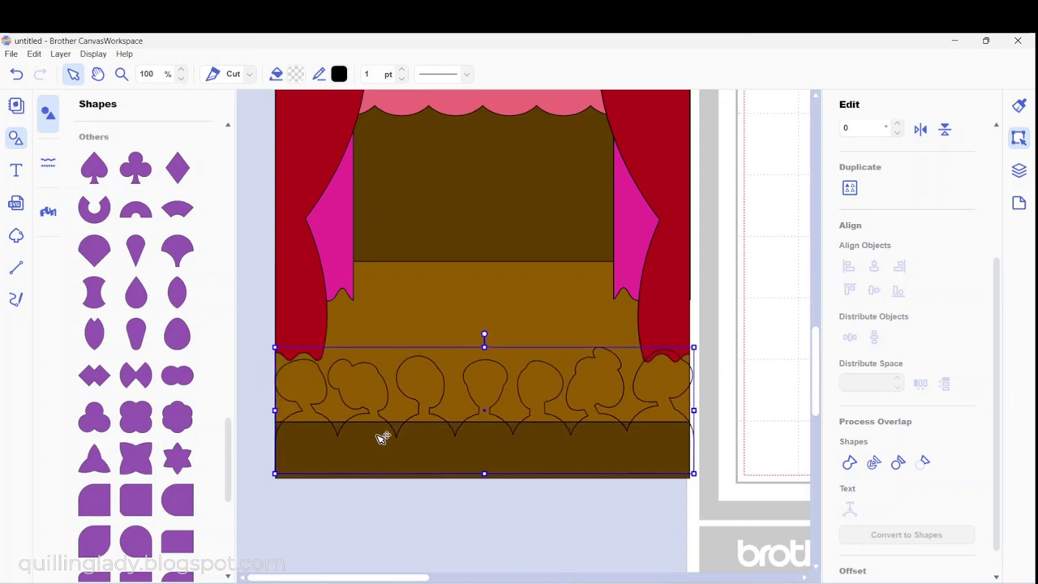
pyautogui.moveTo(382, 439); pyautogui.dragTo(381, 444)
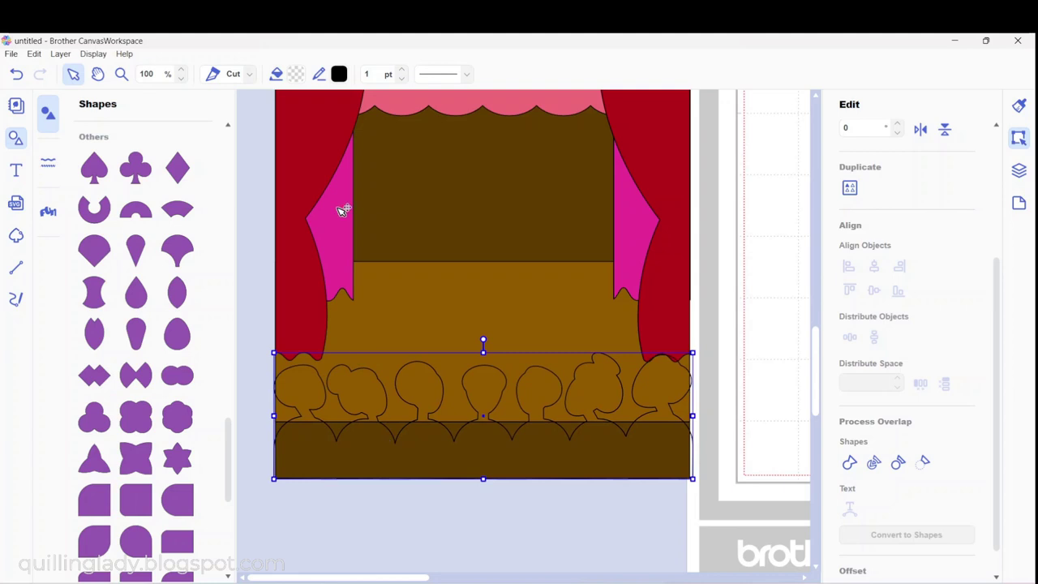
# - Fill the audience row with black (#000000)
pyautogui.click(296, 73)
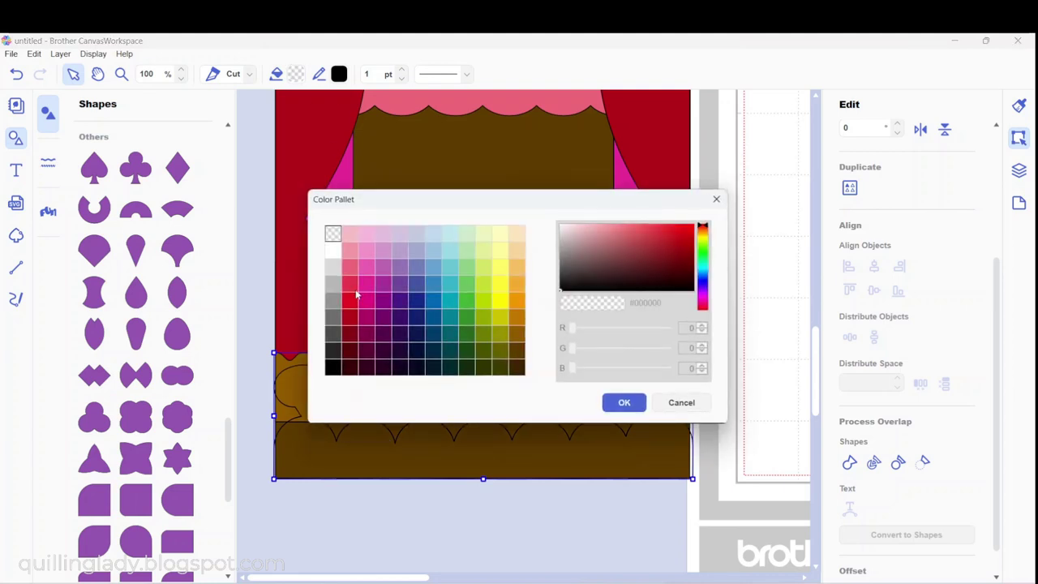
pyautogui.click(332, 368)
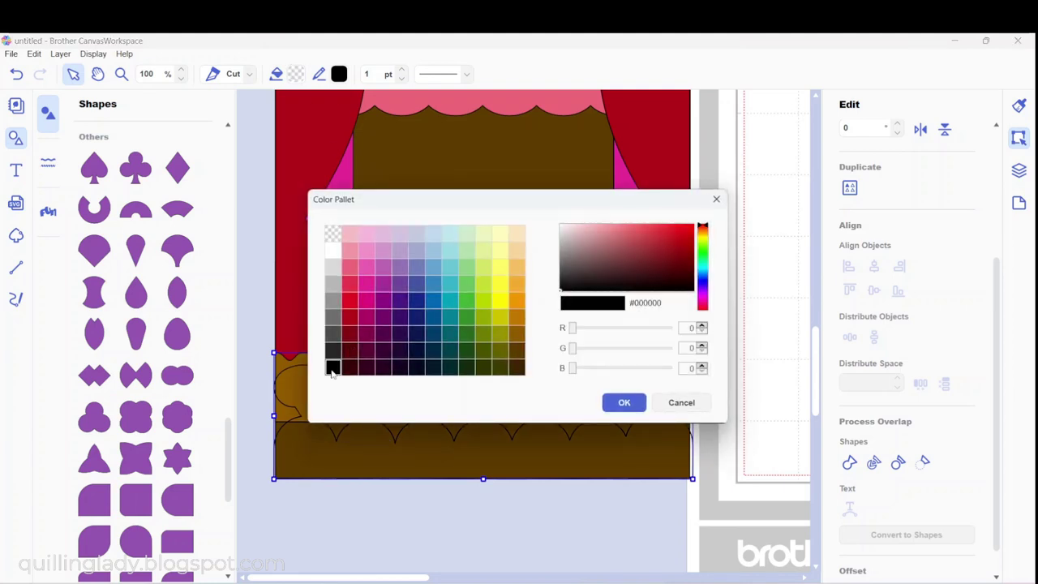
pyautogui.click(636, 402)
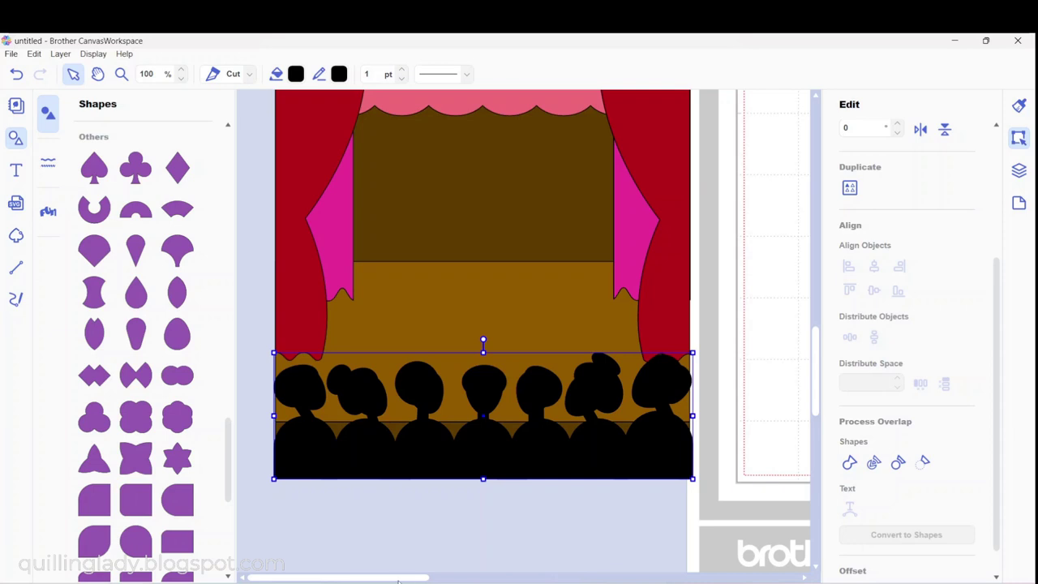
# - Move one yellow square onto the cutting mat and delete the spare head and body outlines above the stage
pyautogui.moveTo(399, 579); pyautogui.dragTo(640, 570)
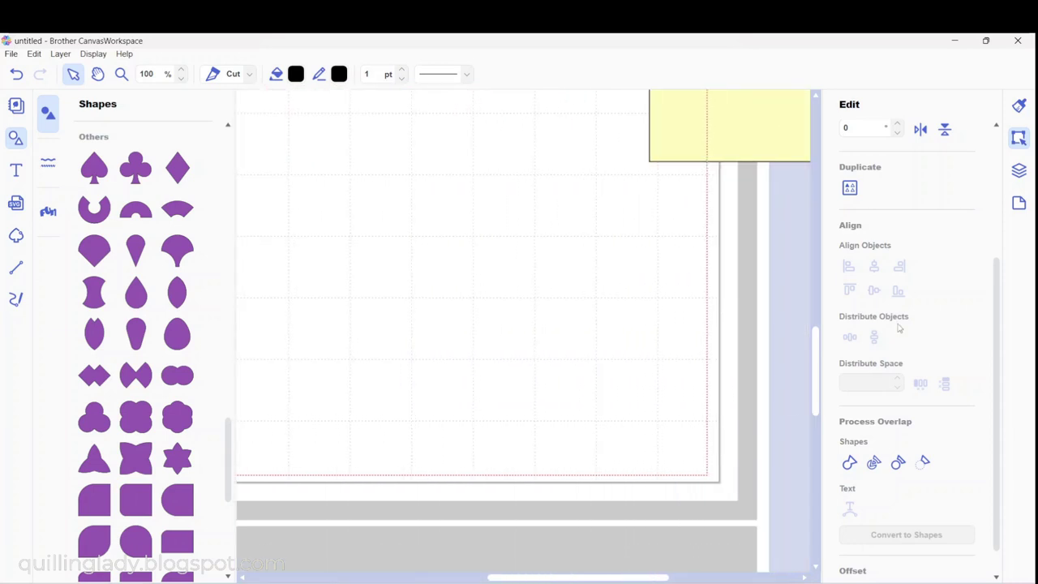
pyautogui.scroll(-7, 180, 79)
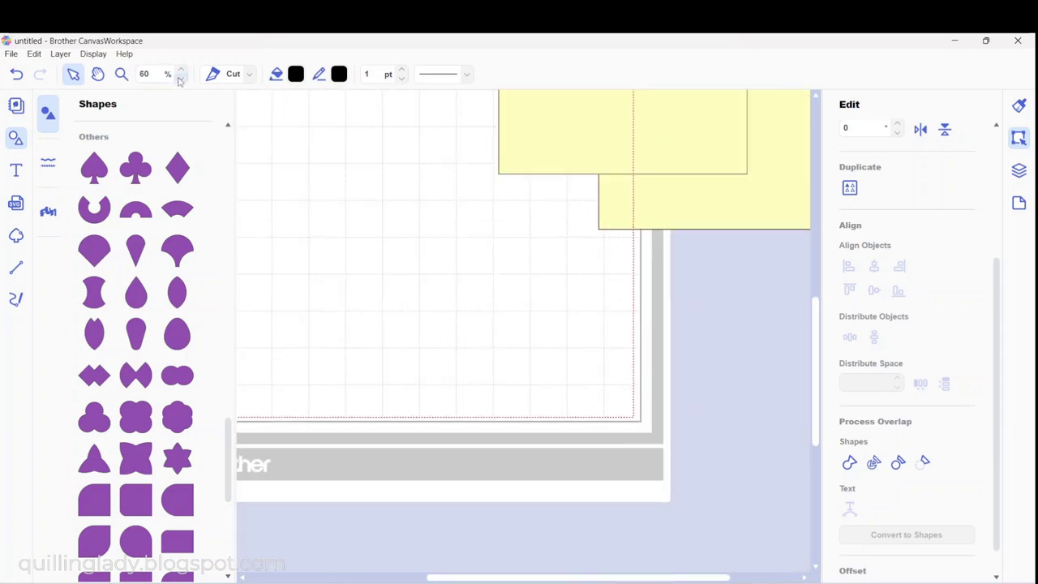
pyautogui.moveTo(591, 154); pyautogui.dragTo(471, 209)
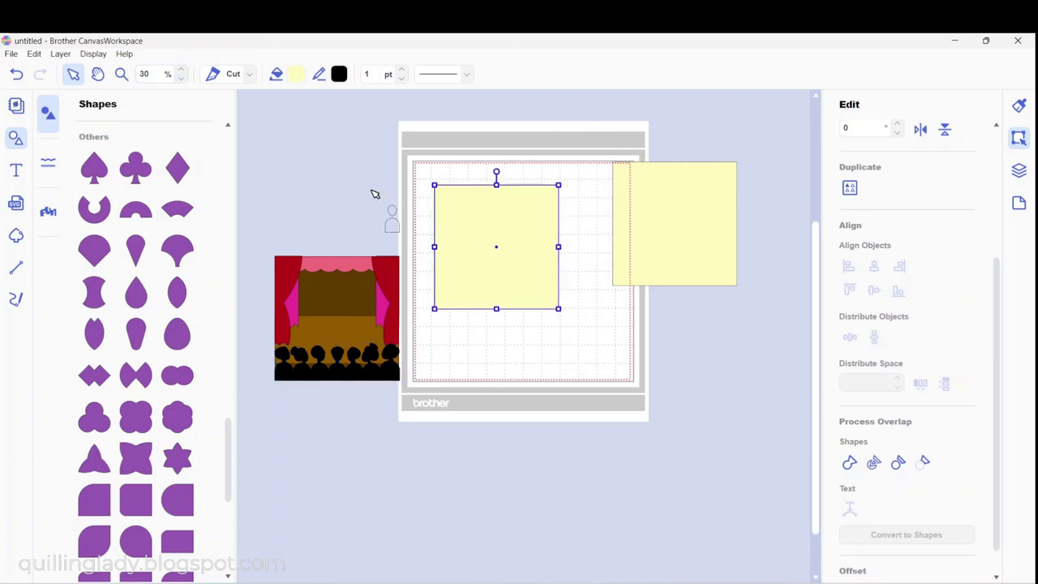
pyautogui.moveTo(375, 194); pyautogui.dragTo(407, 232)
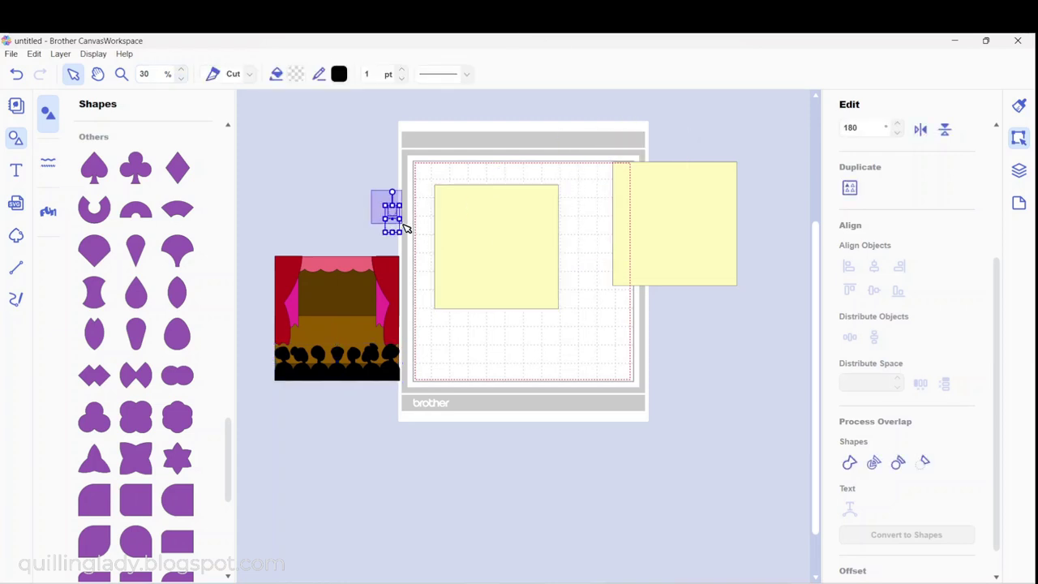
pyautogui.press('Delete')
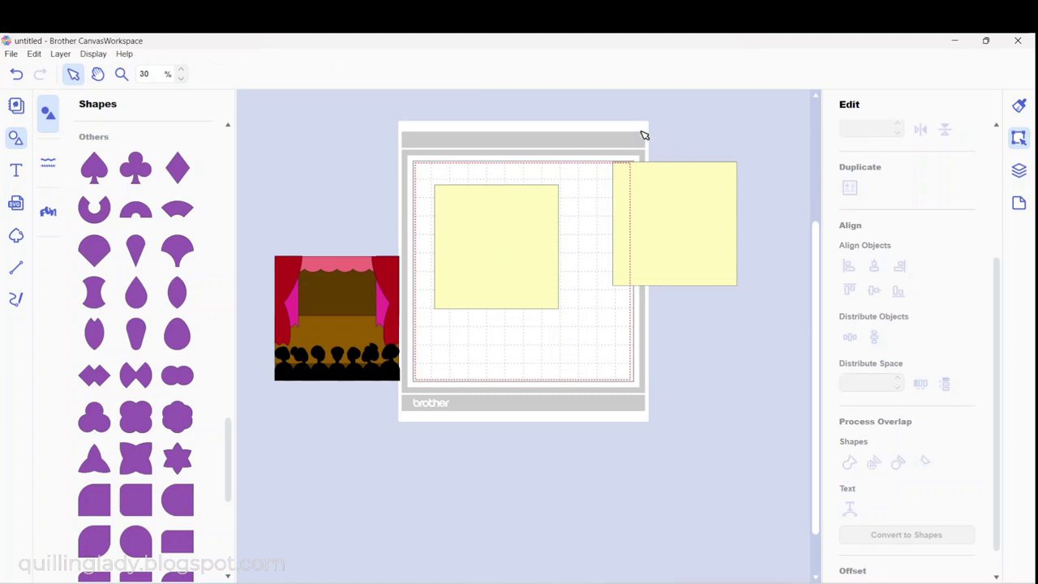
# - Place the two yellow squares side by side along the upper edge of the mat's cutting area
pyautogui.moveTo(644, 135); pyautogui.dragTo(739, 295)
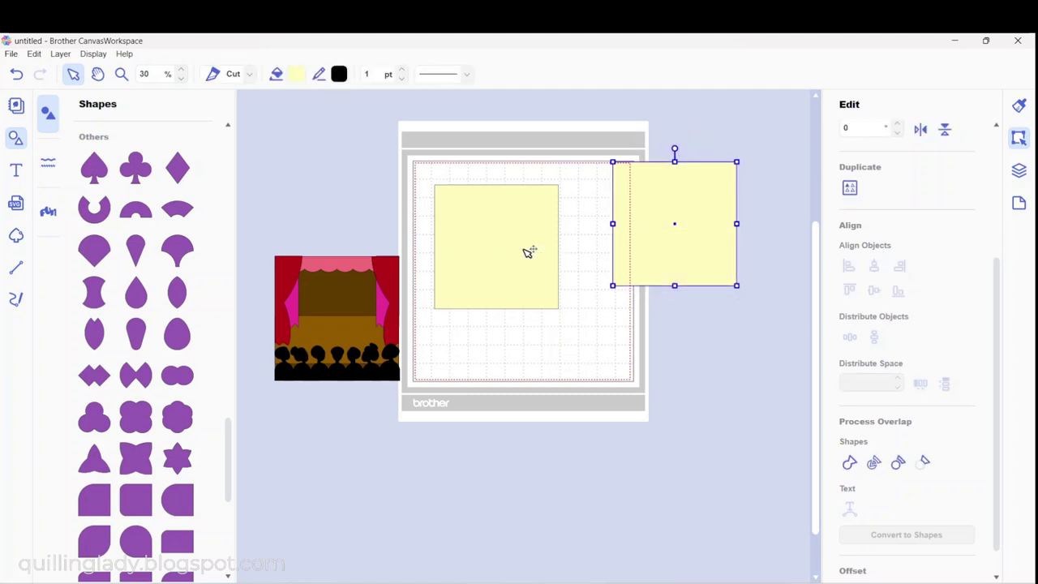
pyautogui.moveTo(527, 251); pyautogui.dragTo(513, 232)
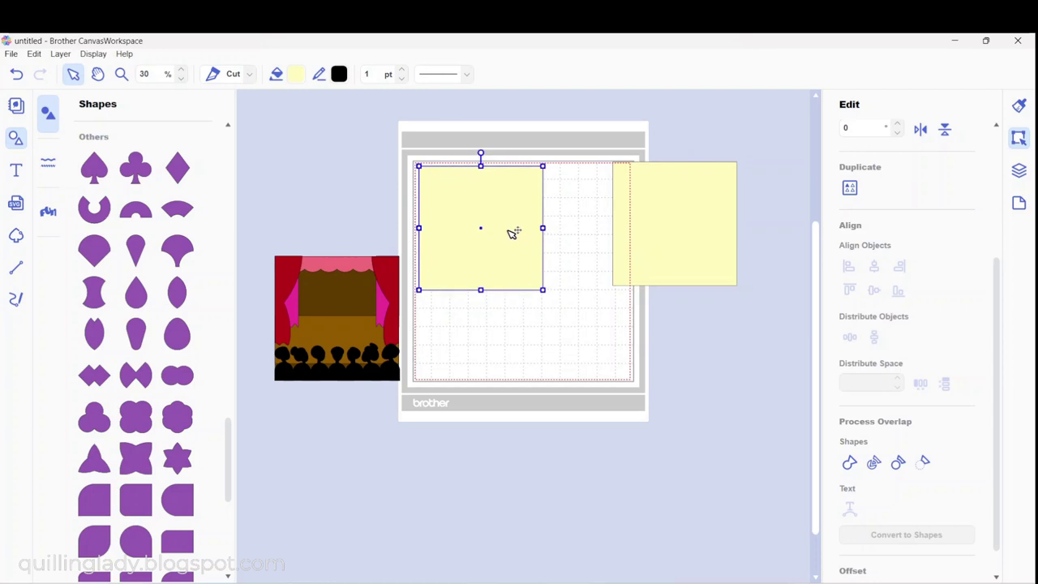
pyautogui.moveTo(677, 243); pyautogui.dragTo(626, 248)
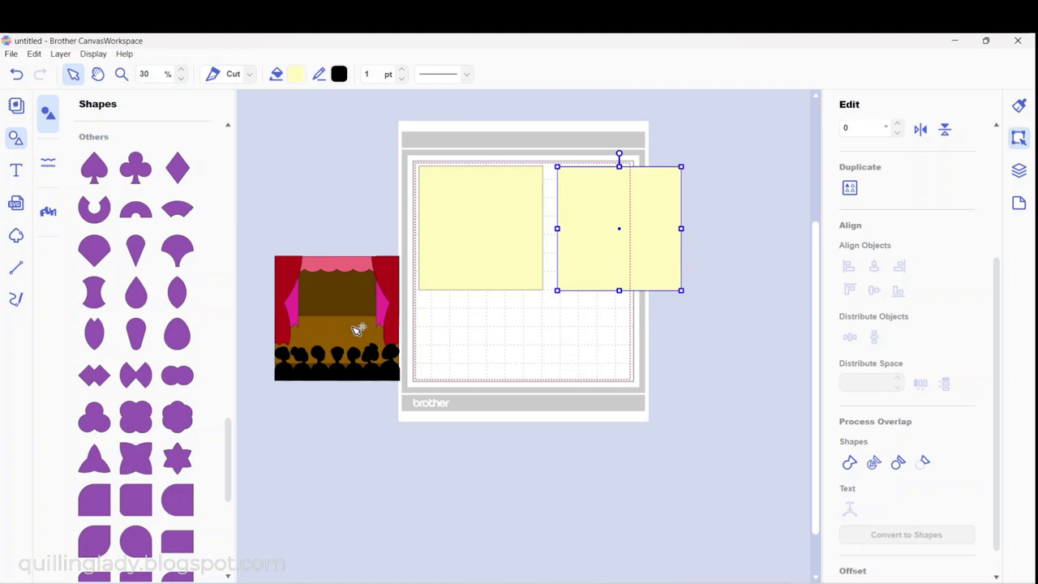
# - Select the lighter brown floor band of the stage design
pyautogui.click(356, 334)
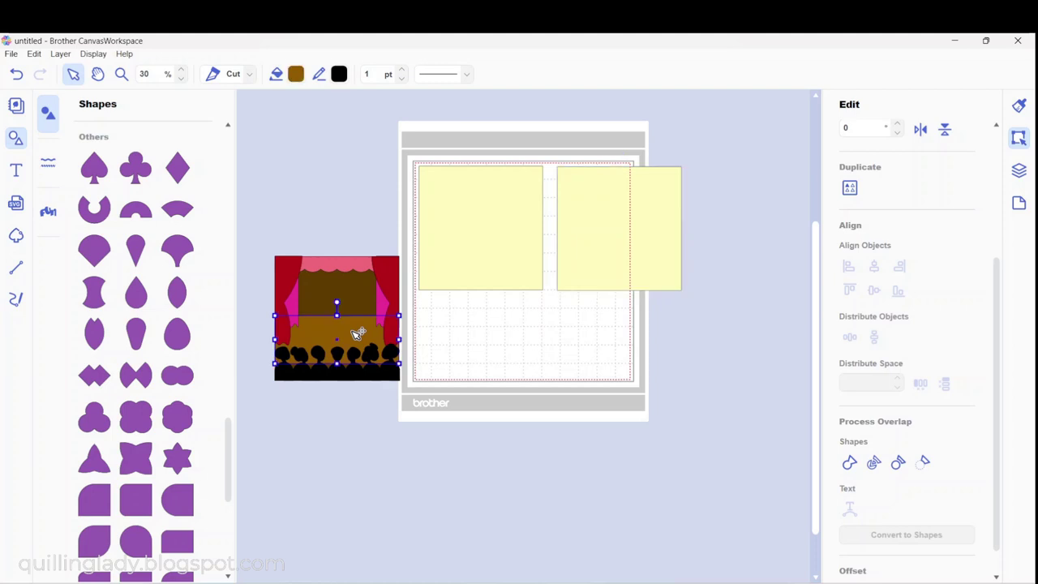